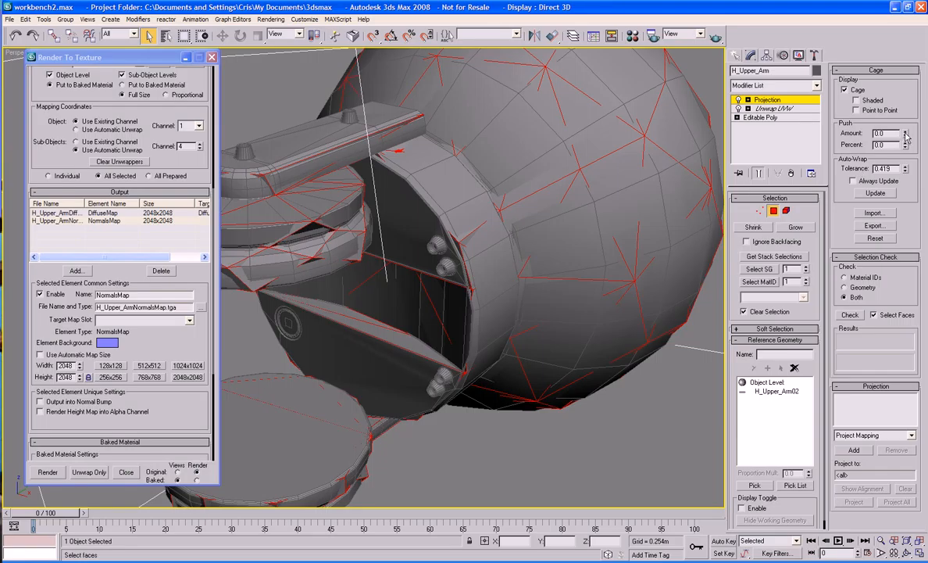
# Push the projection cage of H_Upper_Arm outward so it clears the mesh around the hinge bars
pyautogui.moveTo(905, 132); pyautogui.dragTo(904, 79)
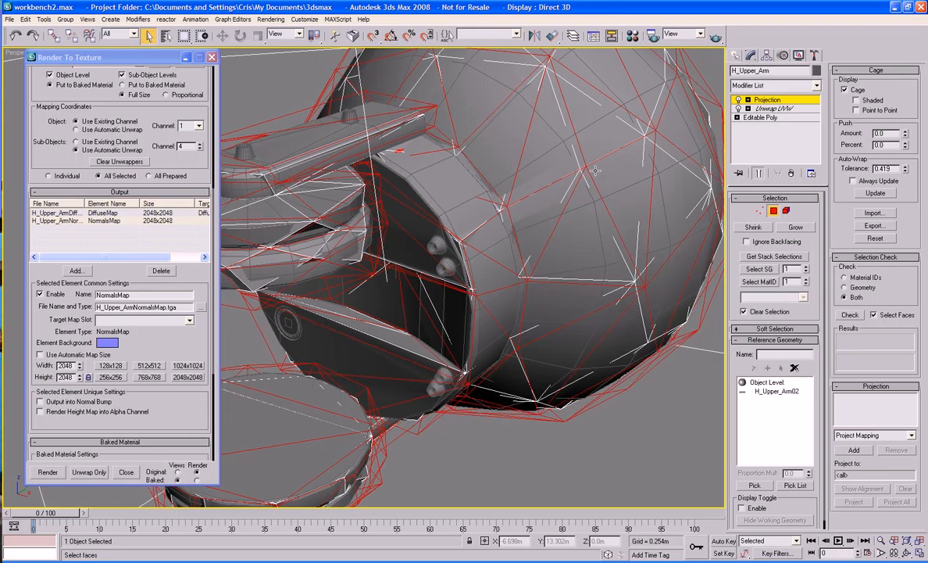
pyautogui.moveTo(545, 167)
pyautogui.mouseDown(button='middle')
pyautogui.moveTo(642, 178)
pyautogui.moveTo(572, 167)
pyautogui.moveTo(468, 231)
pyautogui.moveTo(439, 226)
pyautogui.moveTo(445, 356)
pyautogui.moveTo(449, 348)
pyautogui.mouseUp(button='middle')
pyautogui.press('z')
pyautogui.scroll(5, 532, 195)
pyautogui.press('F3')
pyautogui.press('F3')
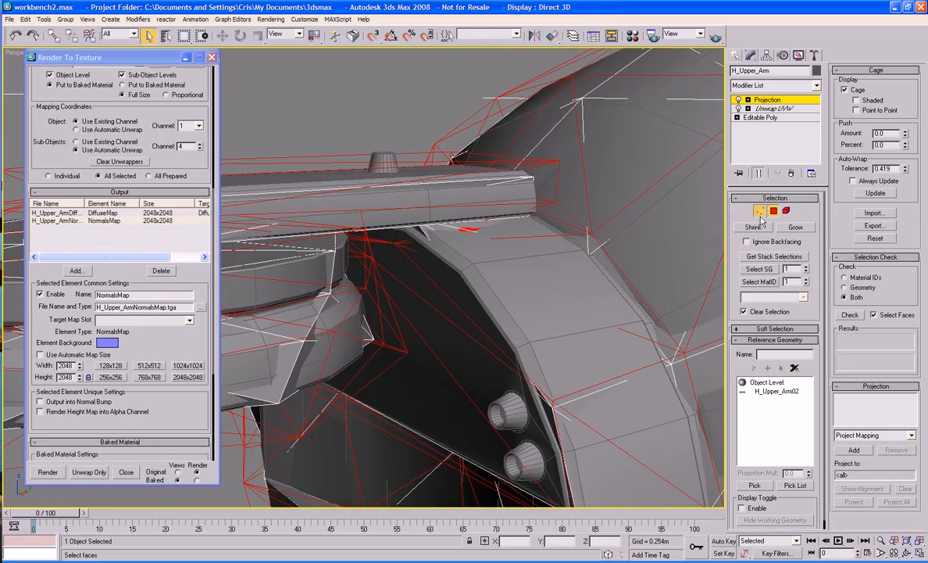
# Switch to cage vertex editing and raise the vertex beneath the upper hinge bar to about Z 6.088 m
pyautogui.click(760, 211)
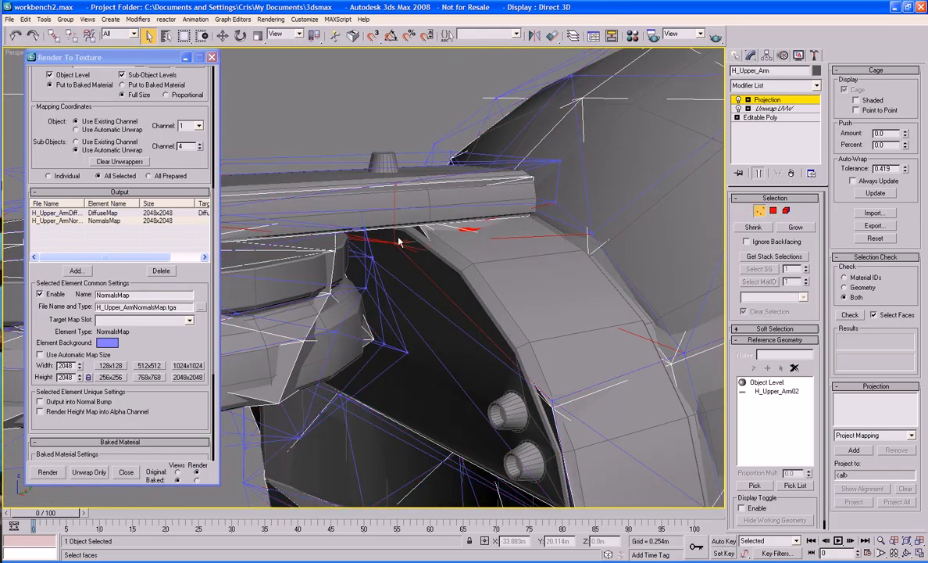
pyautogui.press('w')
pyautogui.keyDown('alt'); pyautogui.moveTo(418, 257); pyautogui.dragTo(457, 264, button='middle'); pyautogui.keyUp('alt')
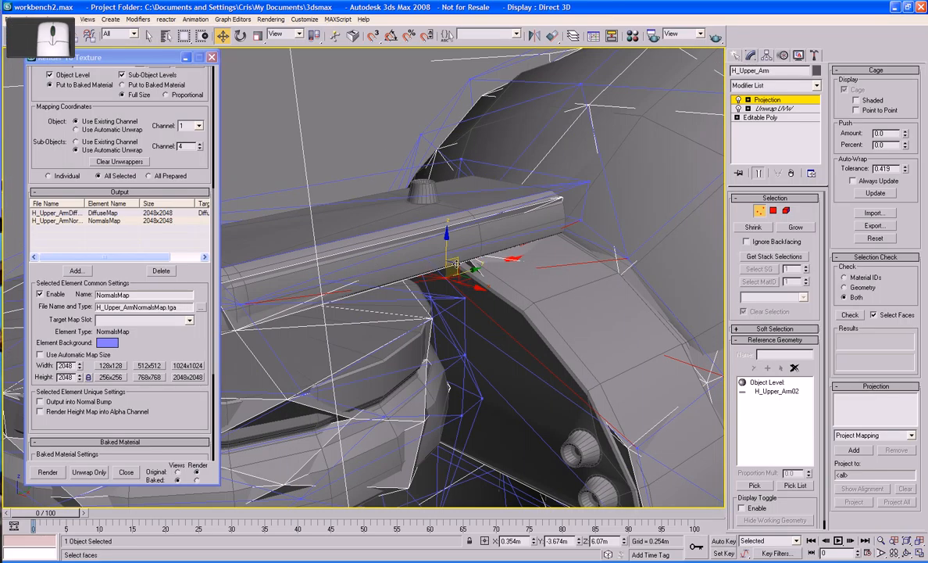
pyautogui.moveTo(456, 264); pyautogui.dragTo(446, 211)
pyautogui.click(490, 221)
pyautogui.hotkey('ctrl', 'z')
pyautogui.keyDown('alt'); pyautogui.moveTo(446, 213); pyautogui.dragTo(490, 264, button='middle'); pyautogui.keyUp('alt')
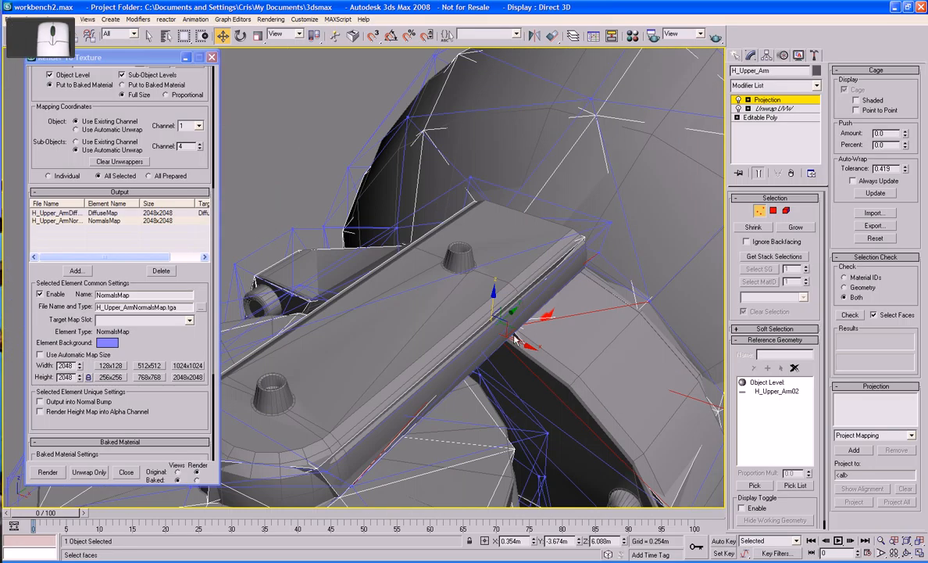
# Shift the raised cage vertex beneath the upper hinge bar to about X 0.39 m and Y -3.683 m
pyautogui.moveTo(529, 346); pyautogui.dragTo(538, 360)
pyautogui.keyDown('alt'); pyautogui.moveTo(539, 361); pyautogui.dragTo(486, 298, button='middle'); pyautogui.keyUp('alt')
pyautogui.moveTo(441, 266); pyautogui.dragTo(497, 329, button='middle')
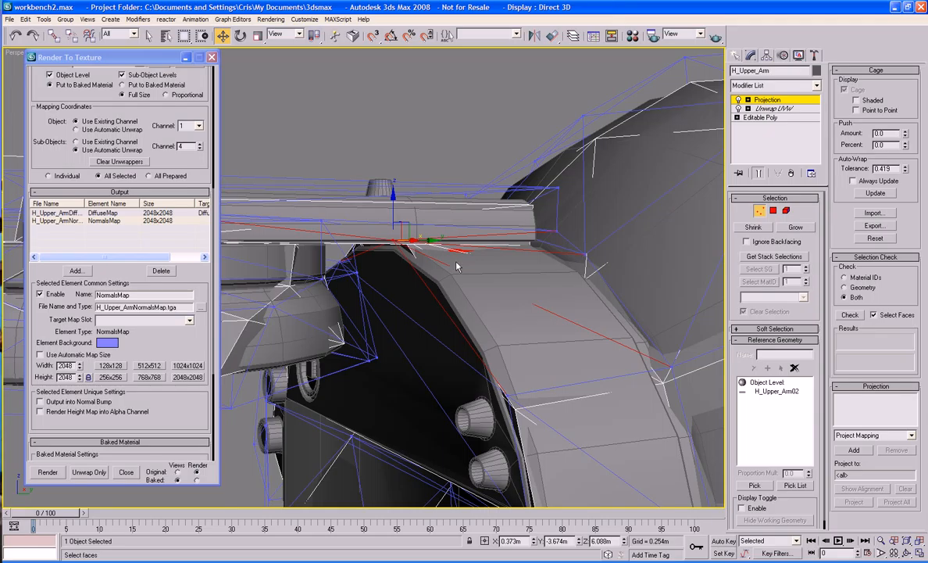
pyautogui.keyDown('alt'); pyautogui.moveTo(457, 266); pyautogui.dragTo(469, 331, button='middle'); pyautogui.keyUp('alt')
pyautogui.moveTo(455, 320); pyautogui.dragTo(469, 327)
pyautogui.keyDown('alt'); pyautogui.moveTo(501, 317); pyautogui.dragTo(465, 328, button='middle'); pyautogui.keyUp('alt')
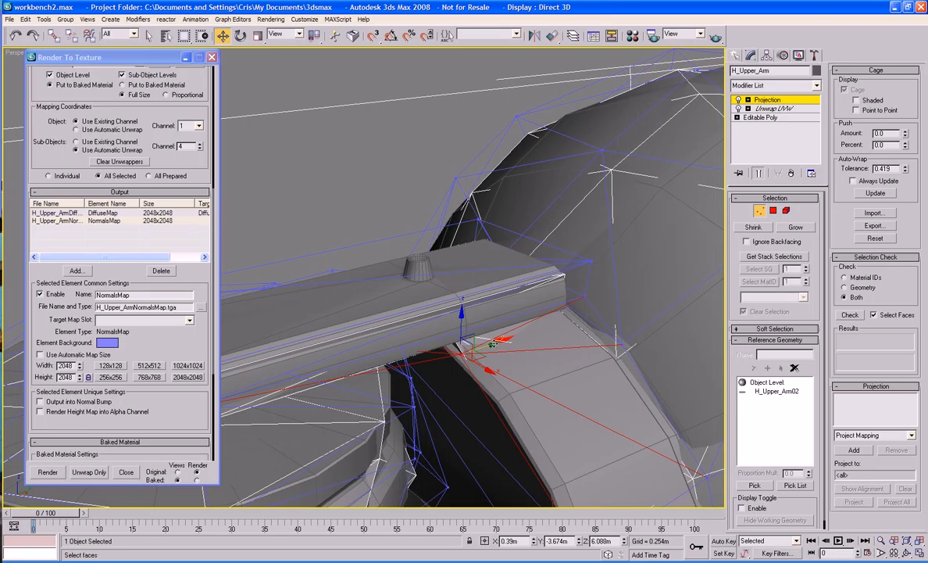
pyautogui.moveTo(493, 344); pyautogui.dragTo(482, 350)
pyautogui.moveTo(377, 333); pyautogui.dragTo(417, 311, button='middle')
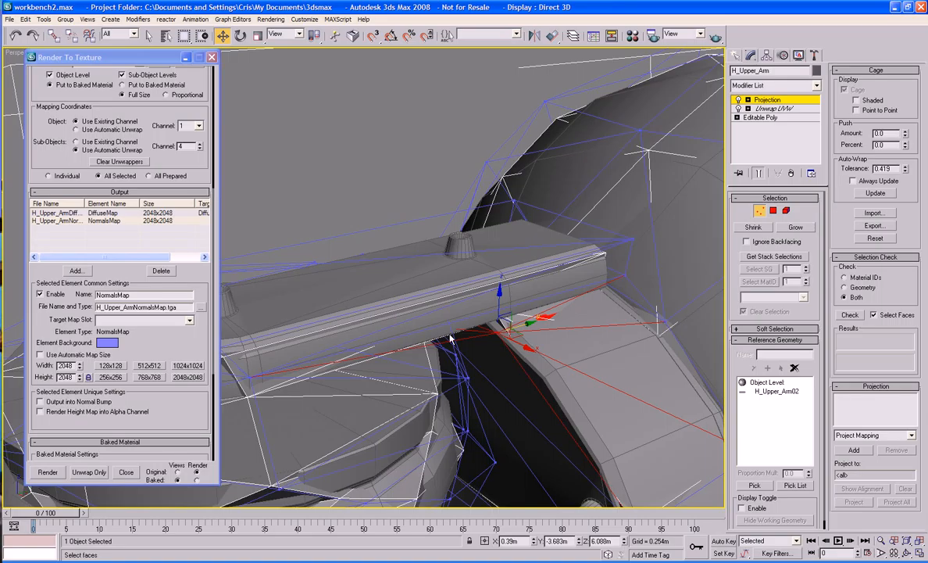
# Select the cage vertex on the opposite side beneath the upper hinge bar and move it to about X 0.229 m
pyautogui.keyDown('alt'); pyautogui.moveTo(453, 337); pyautogui.dragTo(518, 276, button='middle'); pyautogui.keyUp('alt')
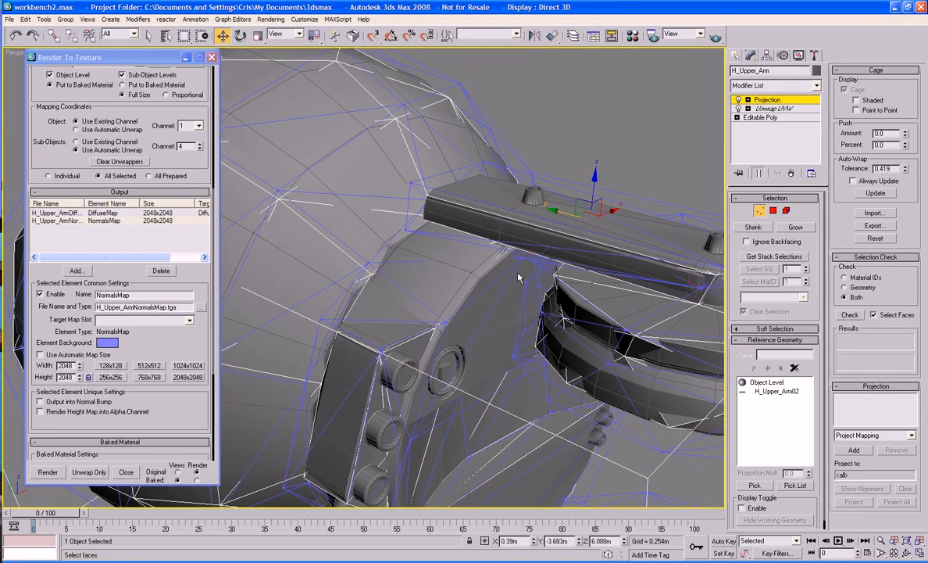
pyautogui.click(525, 250)
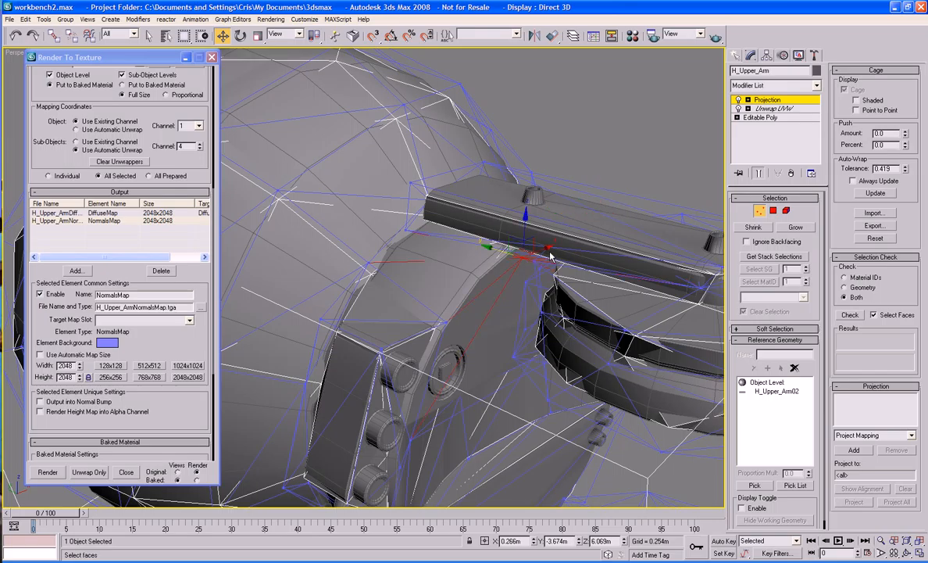
pyautogui.moveTo(548, 250)
pyautogui.mouseDown()
pyautogui.moveTo(523, 252)
pyautogui.moveTo(531, 252)
pyautogui.mouseUp()
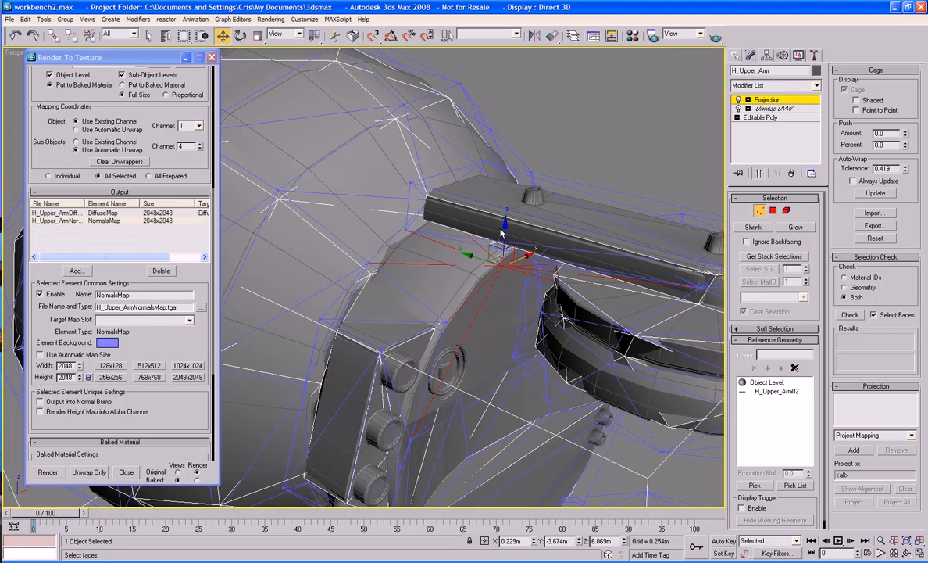
pyautogui.keyDown('alt'); pyautogui.moveTo(502, 229); pyautogui.dragTo(483, 300, button='middle'); pyautogui.keyUp('alt')
# Move the cage vertex beside the lower hinge bar to about X 0.254 m and Z 5.601 m
pyautogui.hotkey('ctrl', 'a')
pyautogui.click(490, 311)
pyautogui.moveTo(483, 275); pyautogui.dragTo(484, 276)
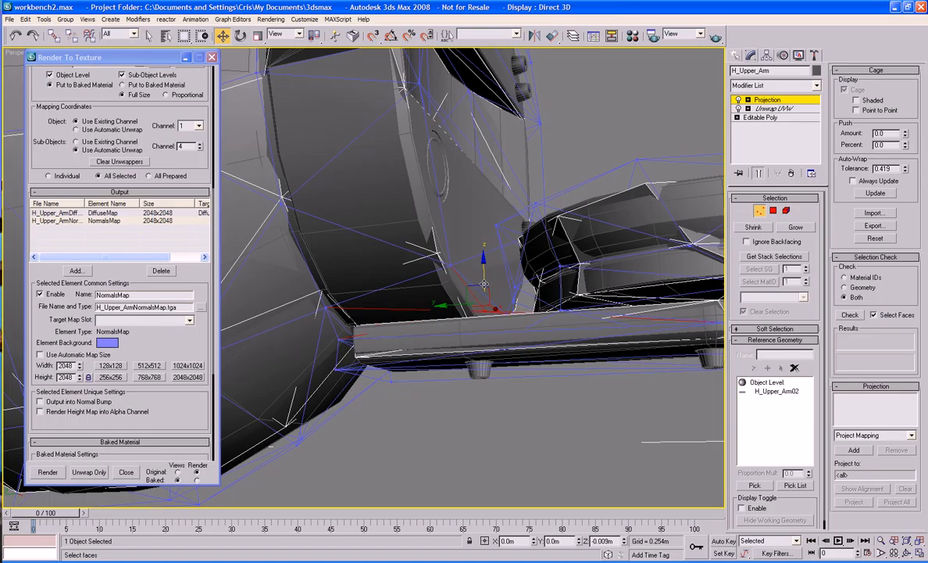
pyautogui.keyDown('alt'); pyautogui.moveTo(484, 276); pyautogui.dragTo(440, 262, button='middle'); pyautogui.keyUp('alt')
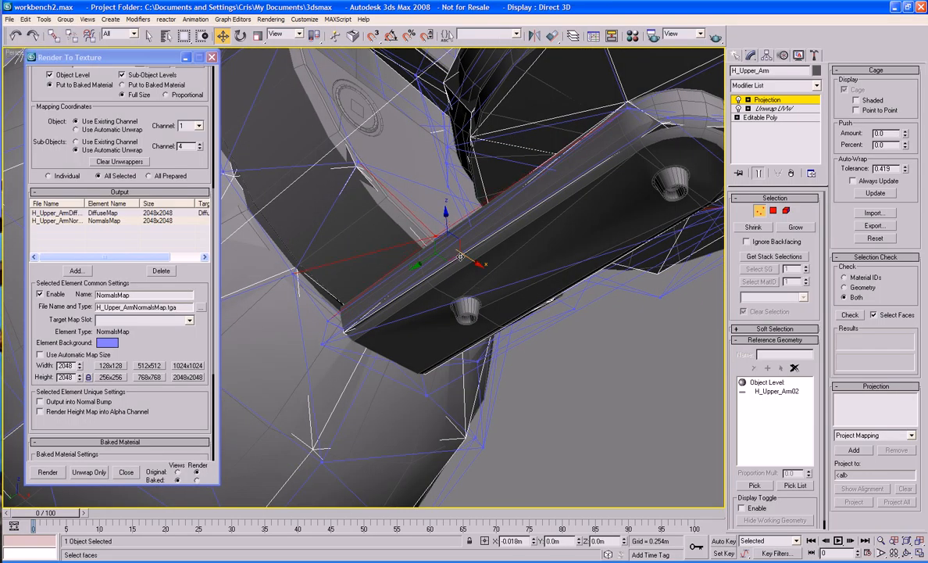
pyautogui.keyDown('alt'); pyautogui.moveTo(446, 252); pyautogui.dragTo(355, 275, button='middle'); pyautogui.keyUp('alt')
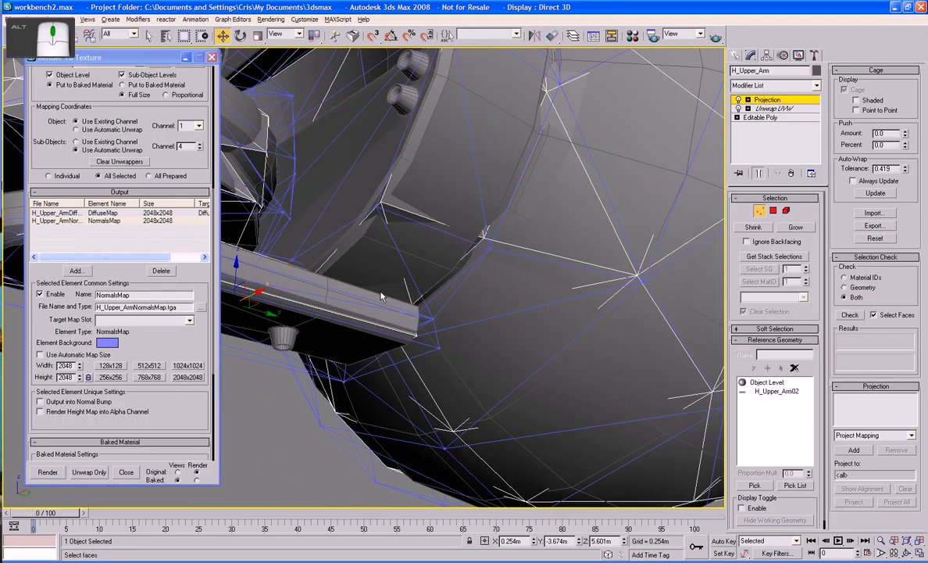
# Move the opposite cage vertex at the lower hinge bar to about X 0.38 m and Z 5.597 m
pyautogui.click(298, 260)
pyautogui.keyDown('alt'); pyautogui.moveTo(297, 260); pyautogui.dragTo(341, 254, button='middle'); pyautogui.keyUp('alt')
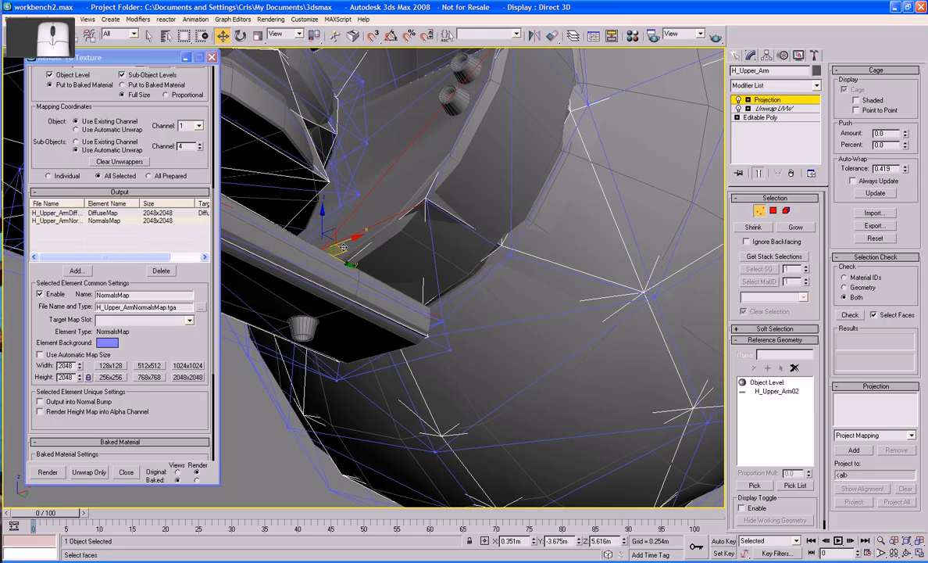
pyautogui.moveTo(343, 241); pyautogui.dragTo(348, 221)
pyautogui.keyDown('alt'); pyautogui.moveTo(323, 219); pyautogui.dragTo(406, 235, button='middle'); pyautogui.keyUp('alt')
pyautogui.keyDown('alt'); pyautogui.moveTo(463, 231); pyautogui.dragTo(522, 311, button='middle'); pyautogui.keyUp('alt')
pyautogui.scroll(4, 501, 365)
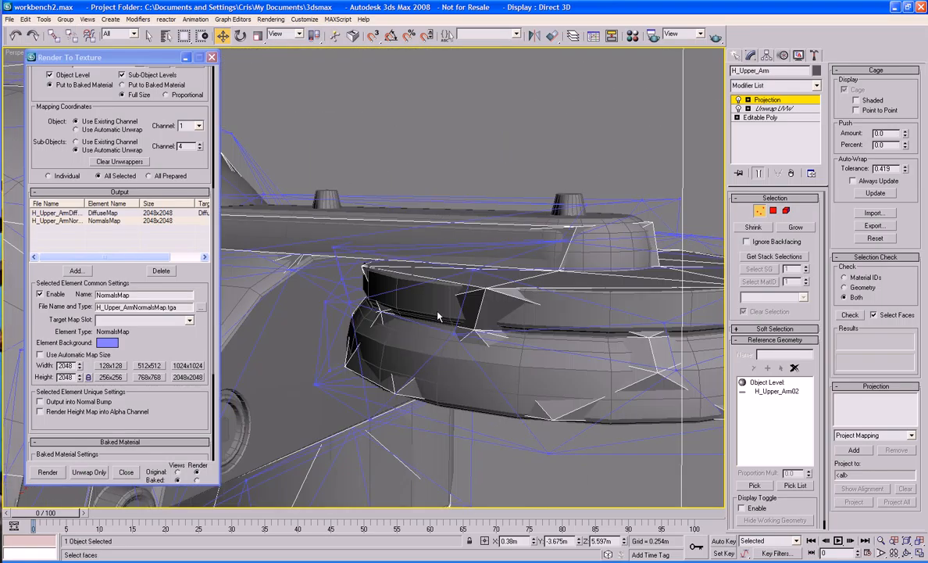
# Select the two cage vertices around the upper bar's rounded end, shift them along the bar, and clear the selection
pyautogui.scroll(-6, 460, 336)
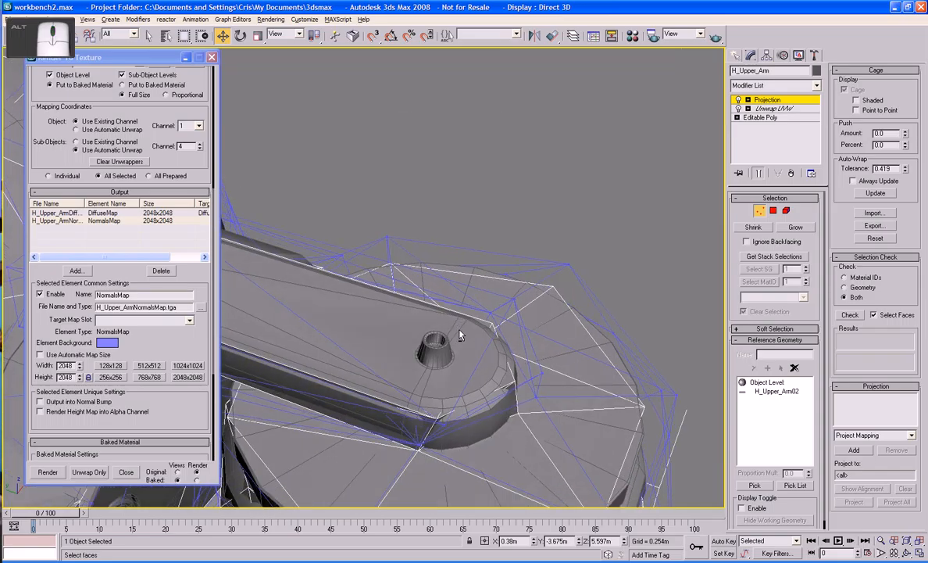
pyautogui.hotkey('ctrl', 'a')
pyautogui.moveTo(467, 361); pyautogui.dragTo(507, 325, button='middle')
pyautogui.click(546, 260)
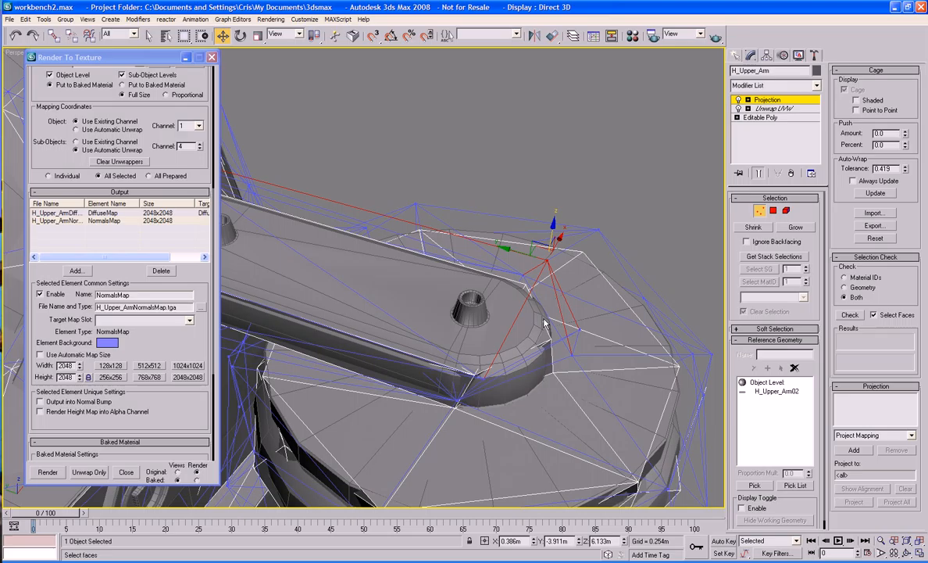
pyautogui.keyDown('ctrl'); pyautogui.click(482, 379); pyautogui.keyUp('ctrl')
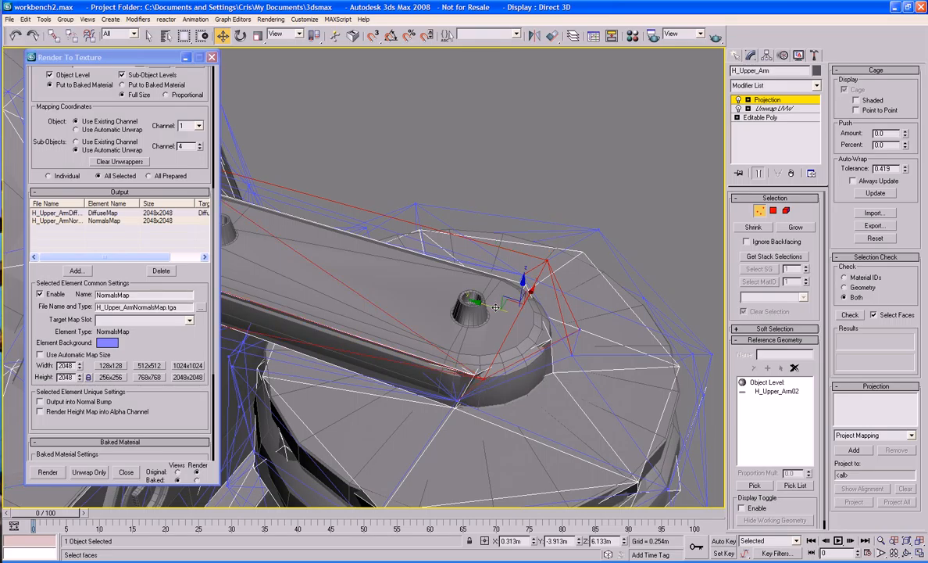
pyautogui.moveTo(500, 307); pyautogui.dragTo(459, 295)
pyautogui.click(597, 202)
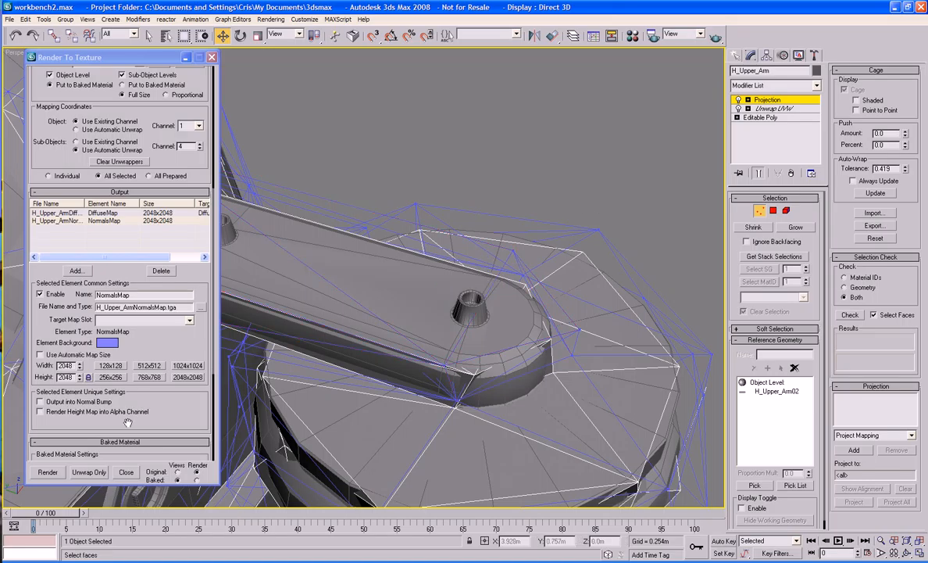
# Bake the diffuse and normals maps for the upper arm, overwriting the existing texture files
pyautogui.click(47, 472)
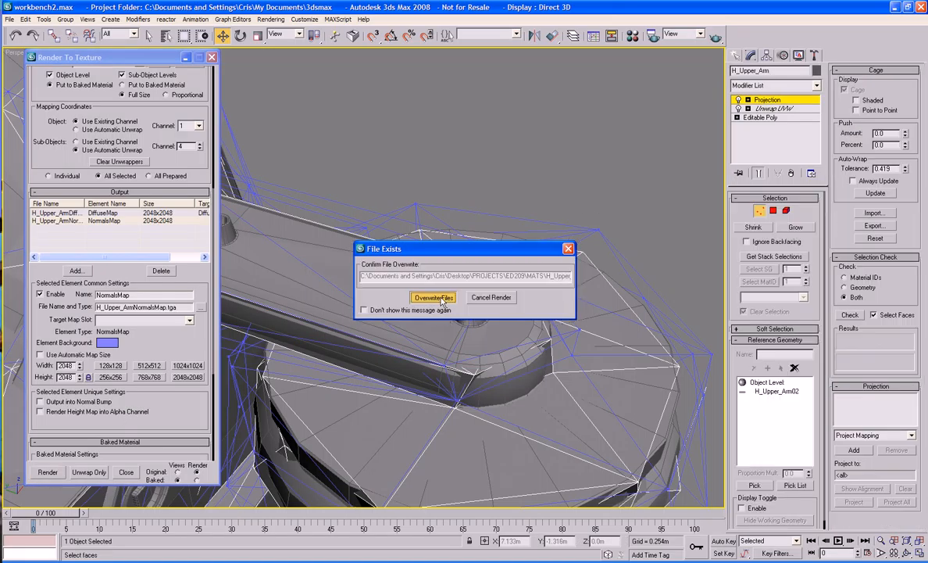
pyautogui.click(434, 298)
pyautogui.moveTo(750, 139); pyautogui.dragTo(603, 137)
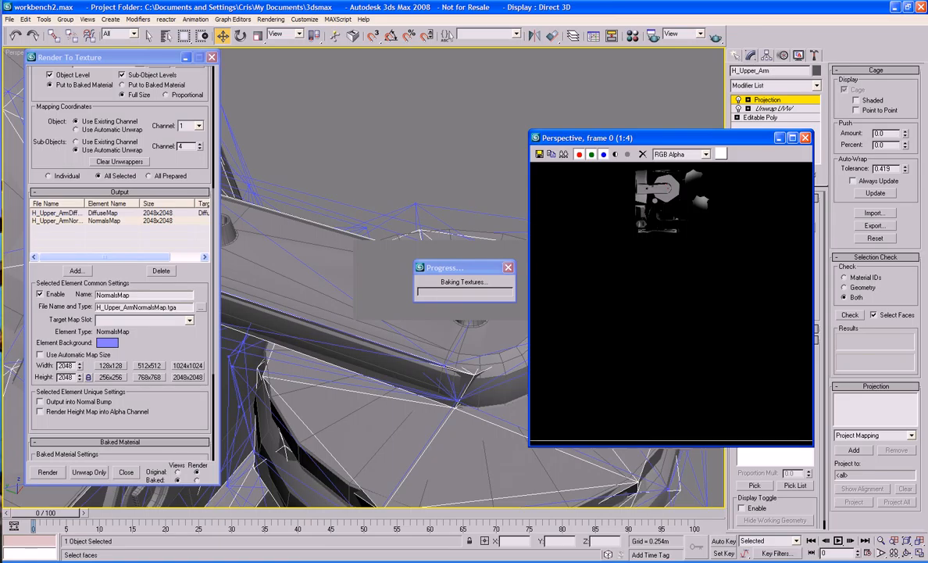
# Switch to Photoshop and close H_Upper_ArmNormalsMap.tga without saving its changes
pyautogui.hotkey('alt', 'Tab')
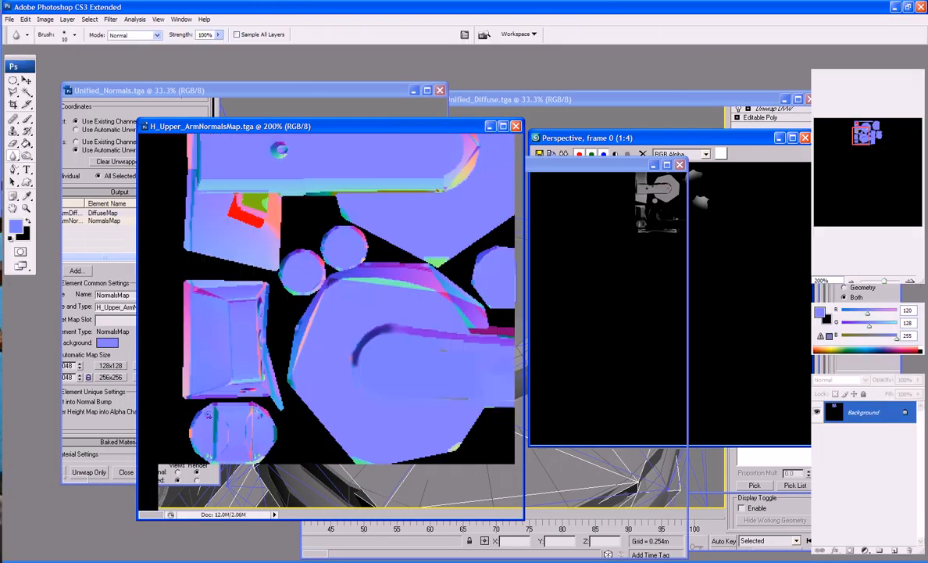
pyautogui.hotkey('ctrl', 'w')
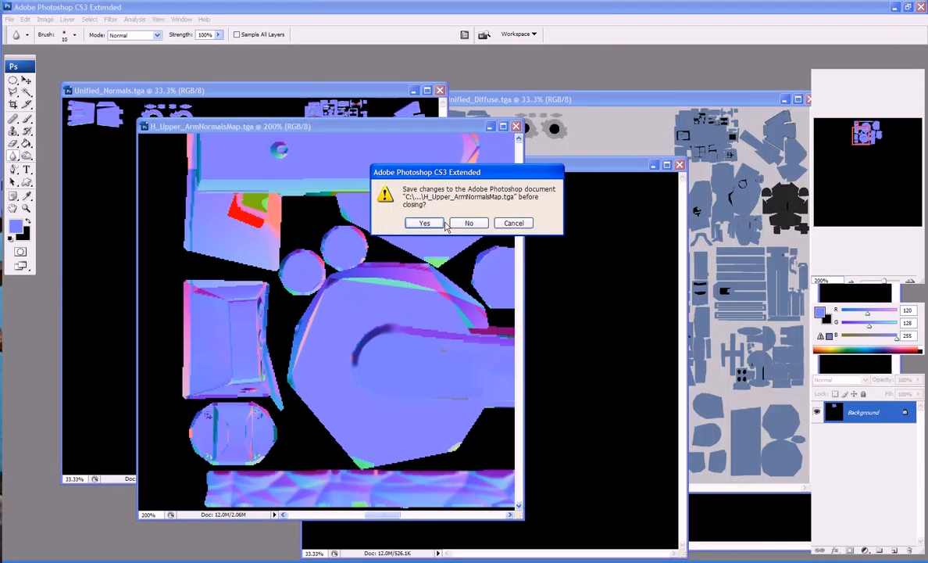
pyautogui.click(458, 223)
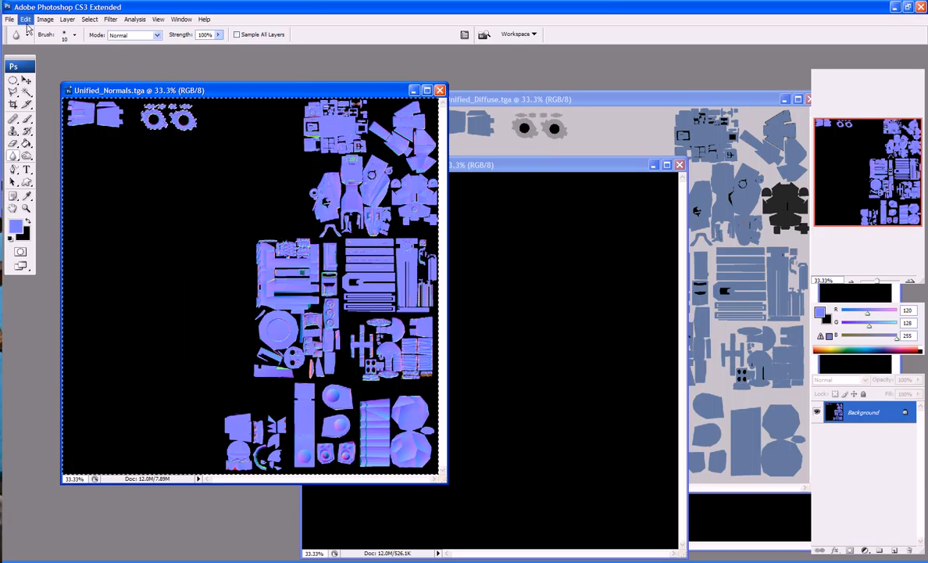
# Reopen the recent files Copy of H_Upper_ArmNormalsMap.tga and H_Upper_ArmNormalsMap.tga for comparison
pyautogui.click(10, 18)
pyautogui.moveTo(117, 79)
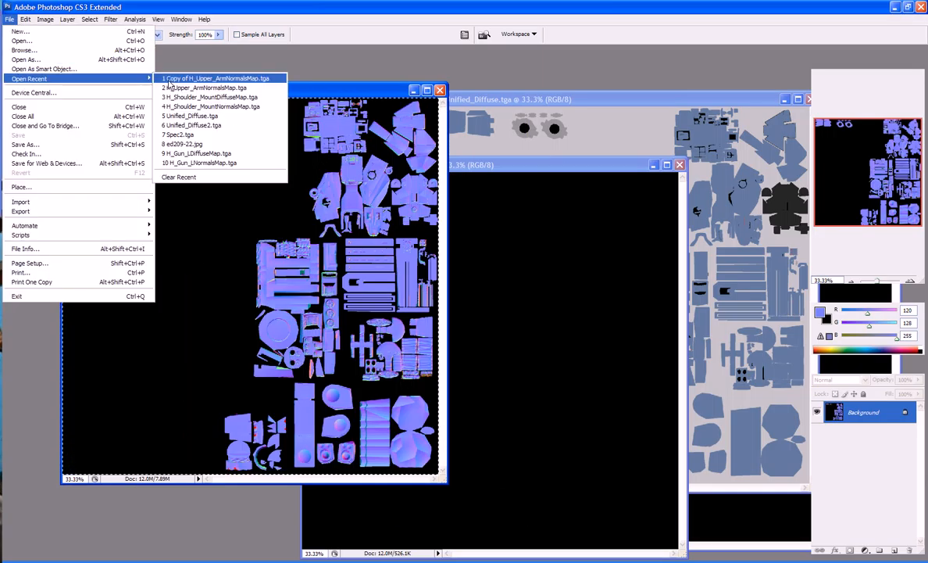
pyautogui.click(169, 78)
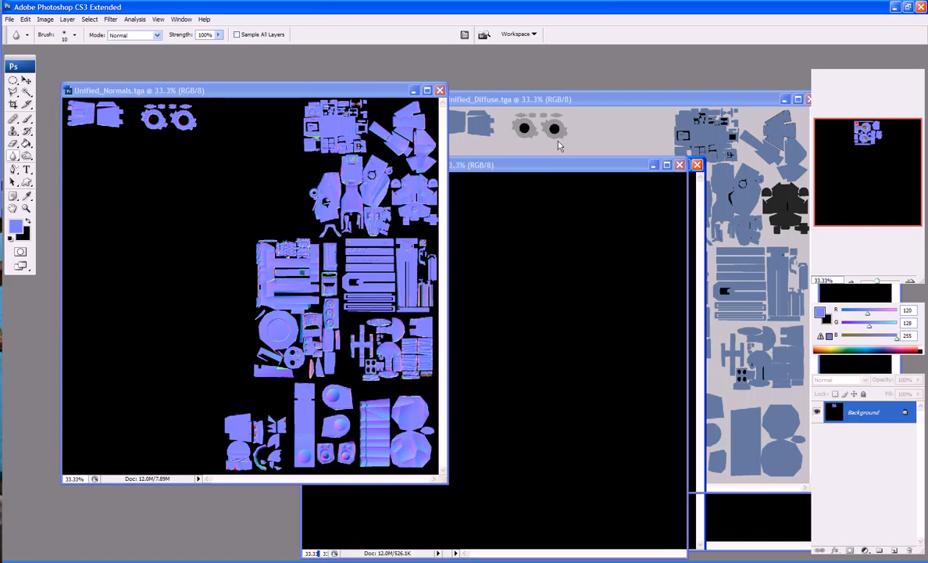
pyautogui.click(10, 20)
pyautogui.moveTo(38, 78)
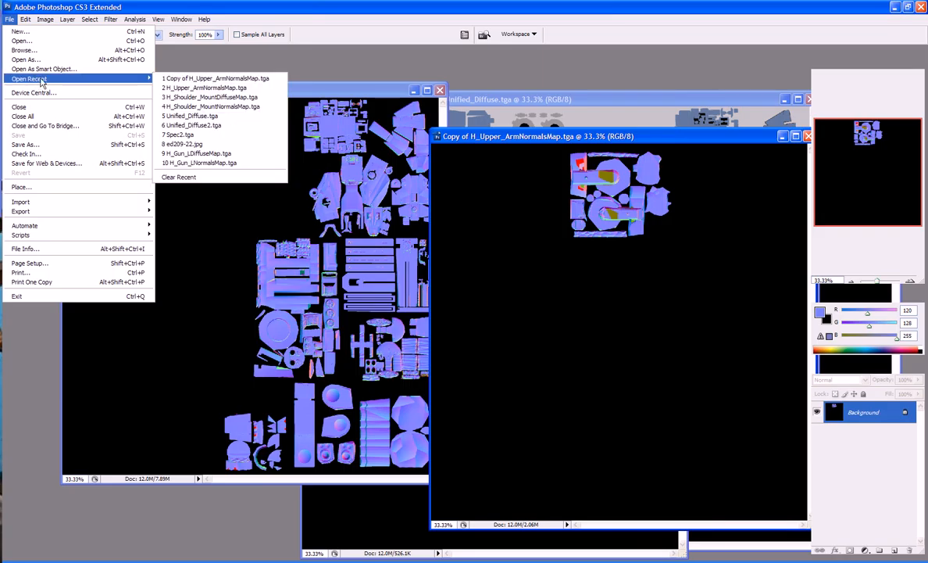
pyautogui.click(203, 87)
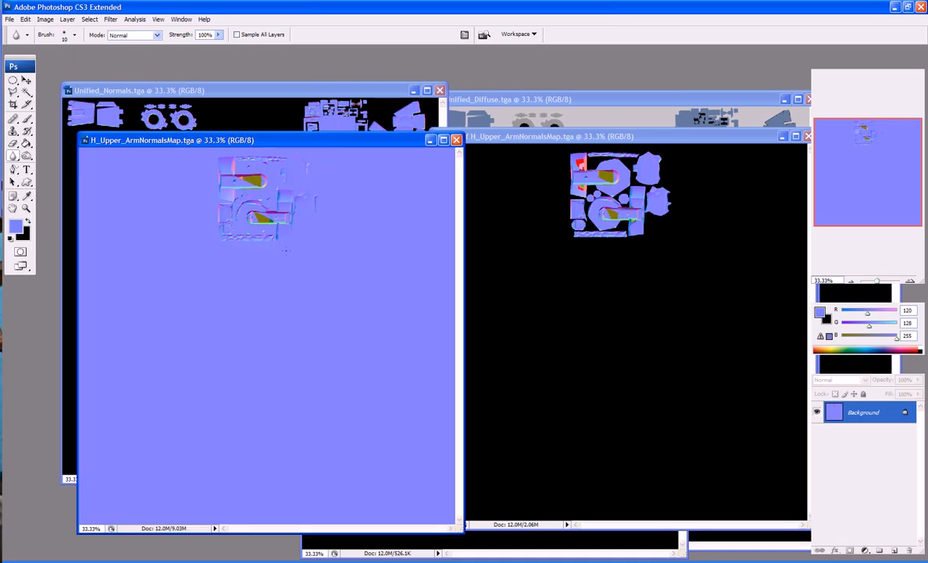
# Compare enlarged views of the copied and newly baked upper arm normal maps, checking the projection errors around the hinge bars
pyautogui.click(581, 165)
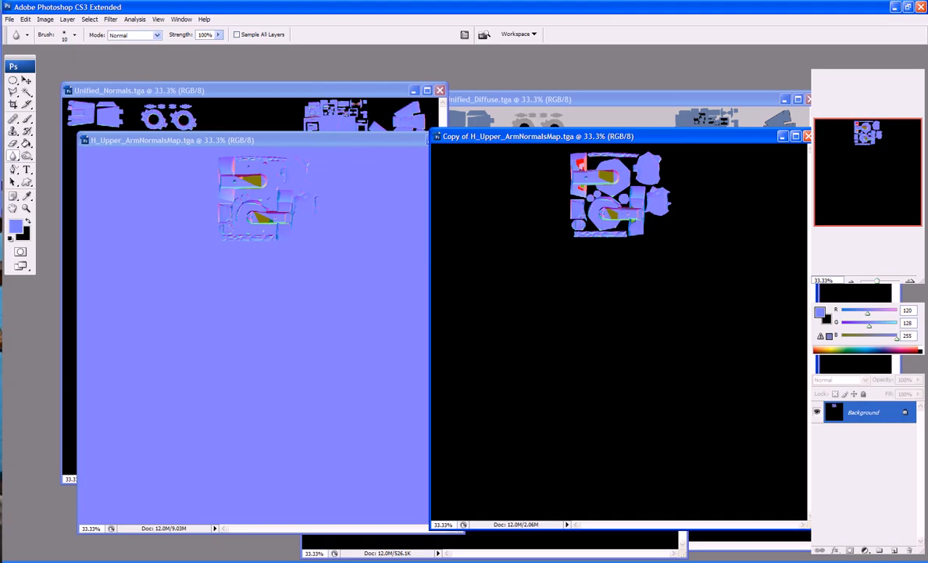
pyautogui.hotkey('ctrl', 'alt', '0')
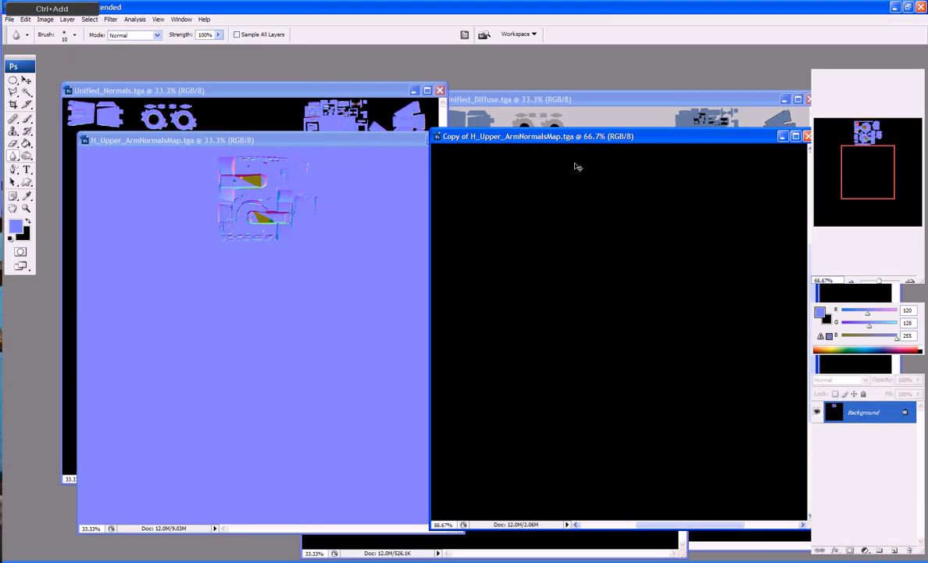
pyautogui.click(870, 140)
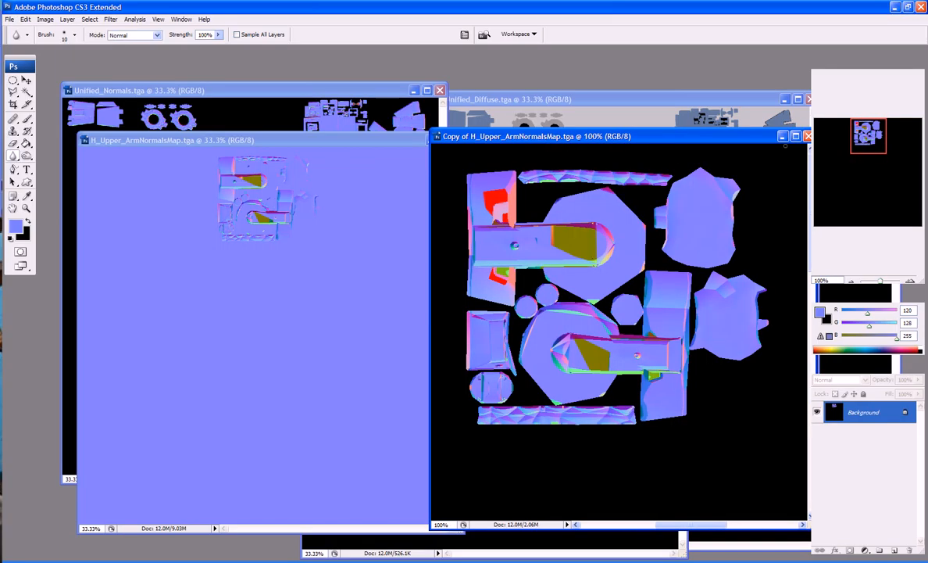
pyautogui.click(234, 140)
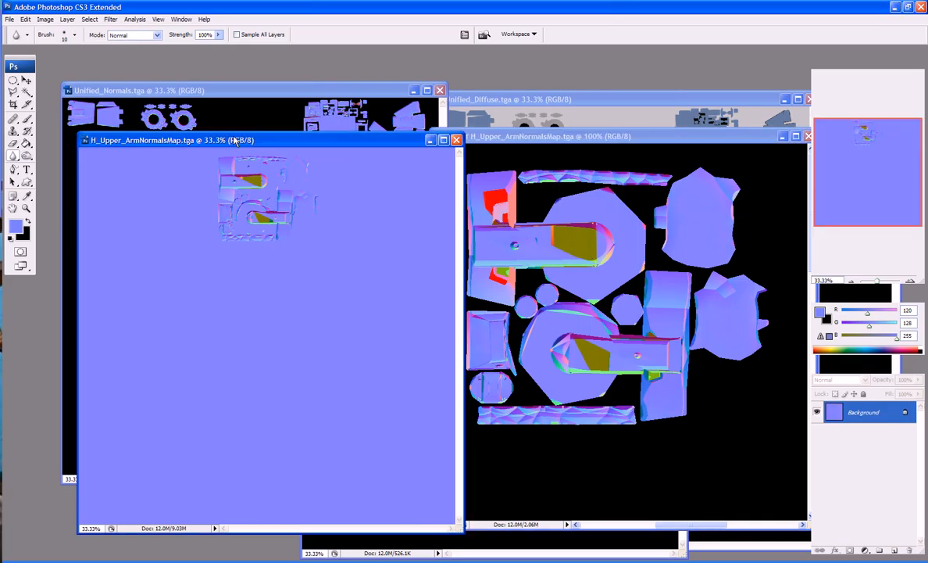
pyautogui.hotkey('ctrl', 'alt', '0')
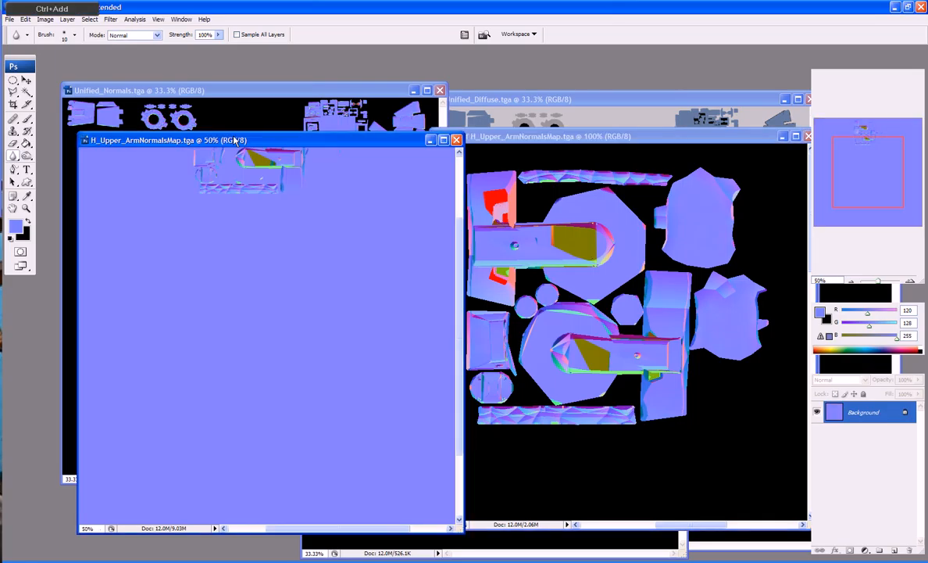
pyautogui.scroll(3, 173, 195)
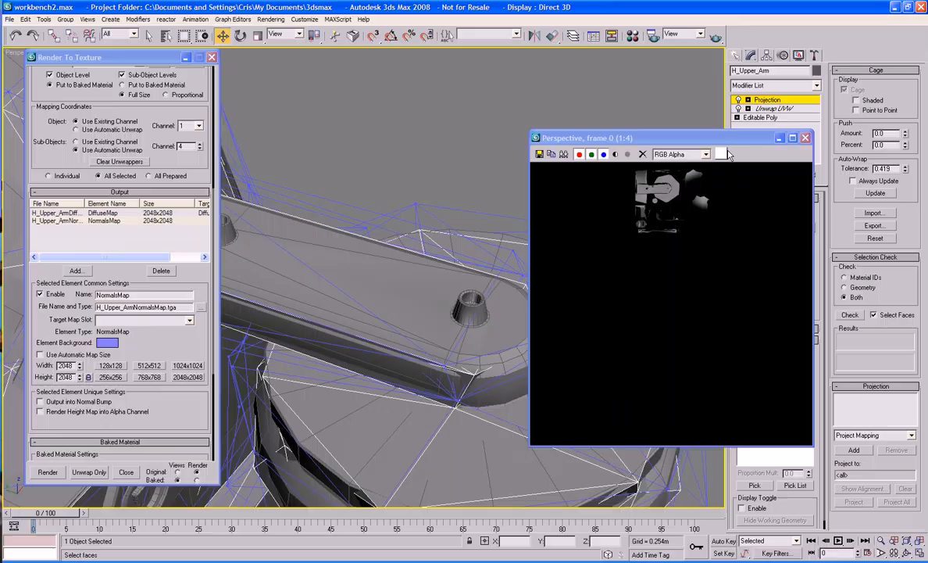
# Close the rendered frame window and display the upper arm's projection cage as shaded, with all its elements selected
pyautogui.click(805, 137)
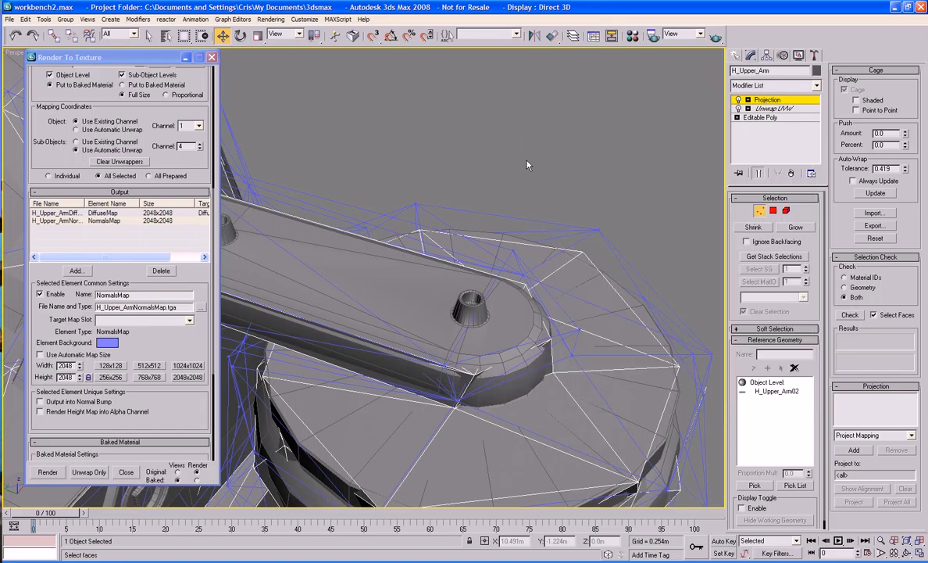
pyautogui.keyDown('alt'); pyautogui.moveTo(535, 157); pyautogui.dragTo(547, 213, button='middle'); pyautogui.keyUp('alt')
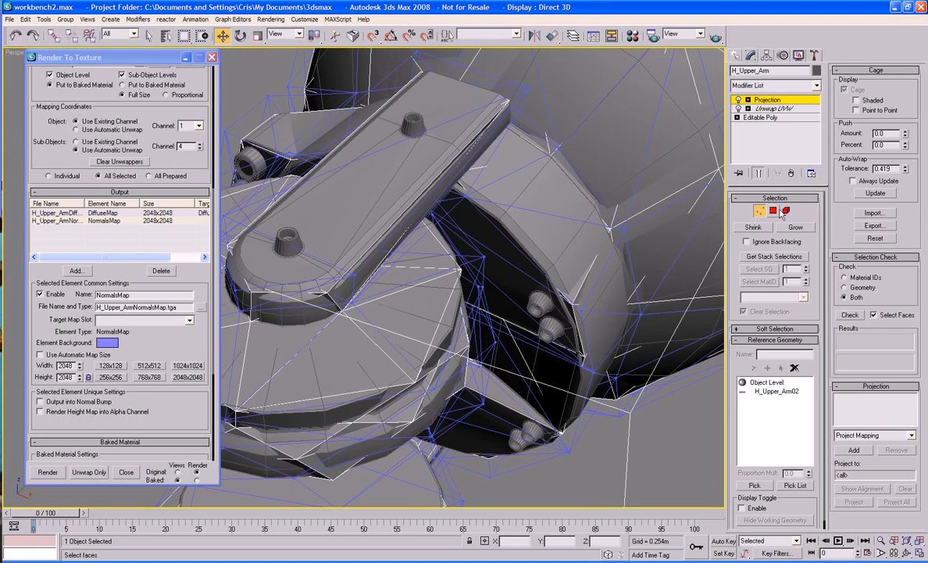
pyautogui.click(786, 212)
pyautogui.moveTo(367, 184); pyautogui.dragTo(426, 207, button='middle')
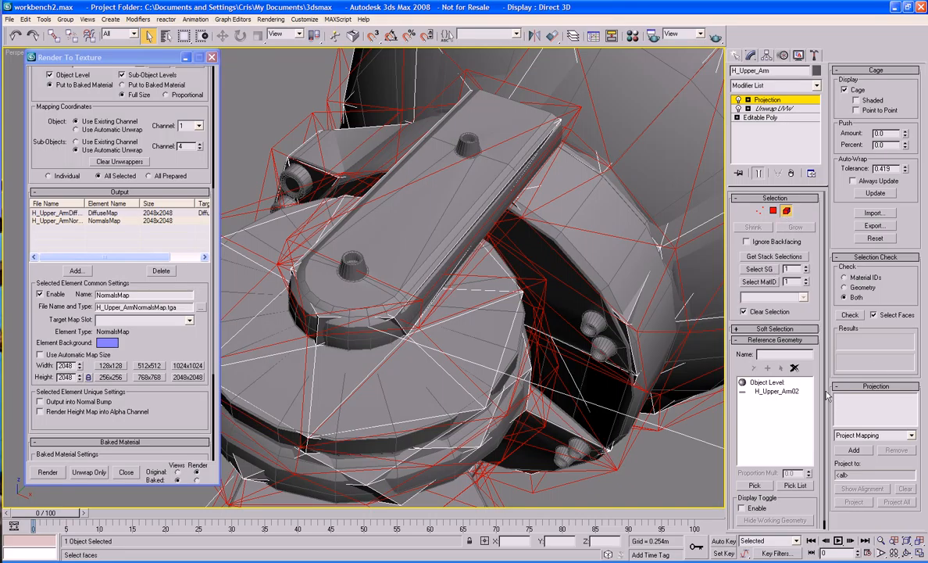
pyautogui.click(856, 100)
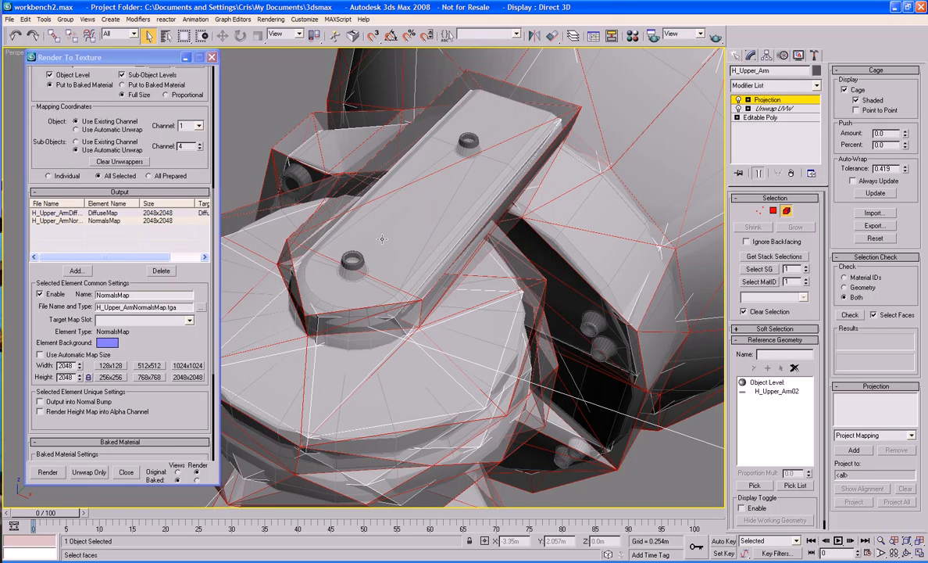
pyautogui.click(258, 112)
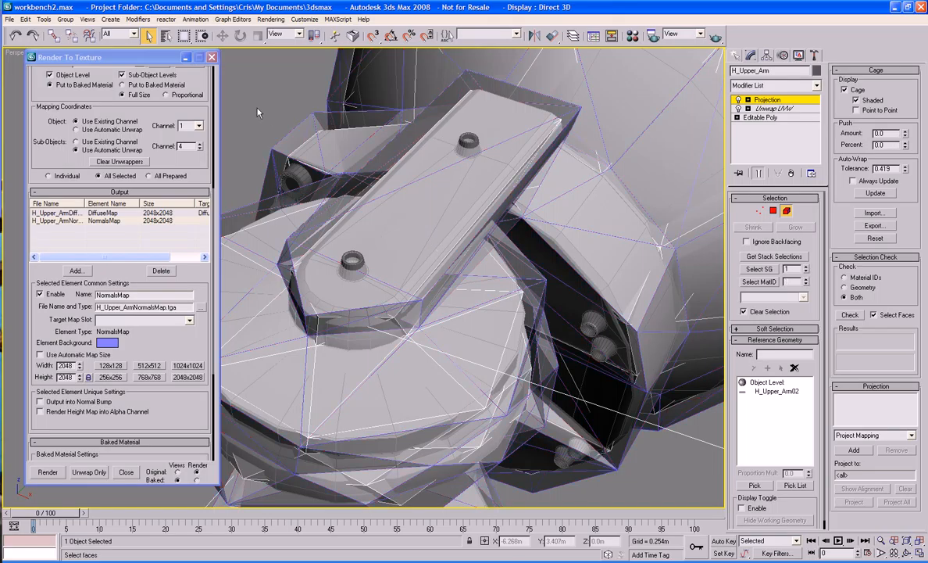
pyautogui.hotkey('ctrl', 'a')
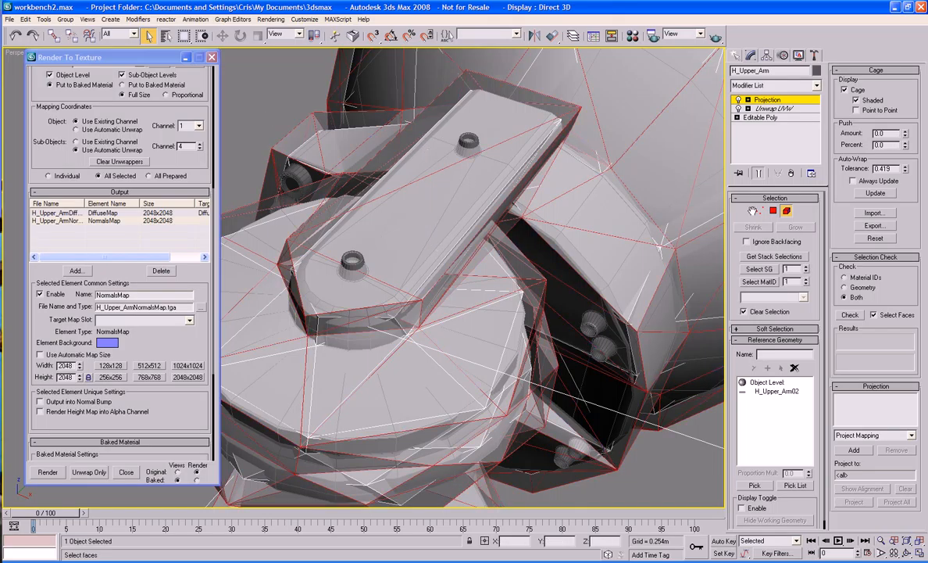
# Raise the cage vertices over the rounded end of the upper hinge bar so the cage clears the bolt
pyautogui.click(761, 211)
pyautogui.keyDown('alt'); pyautogui.moveTo(410, 187); pyautogui.dragTo(375, 190, button='middle'); pyautogui.keyUp('alt')
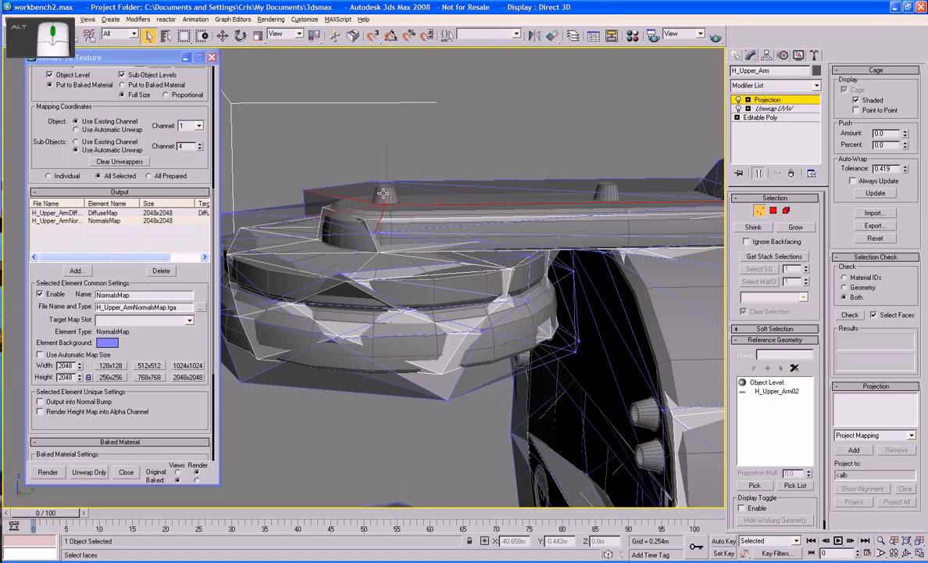
pyautogui.keyDown('ctrl'); pyautogui.click(375, 186); pyautogui.keyUp('ctrl')
pyautogui.press('w')
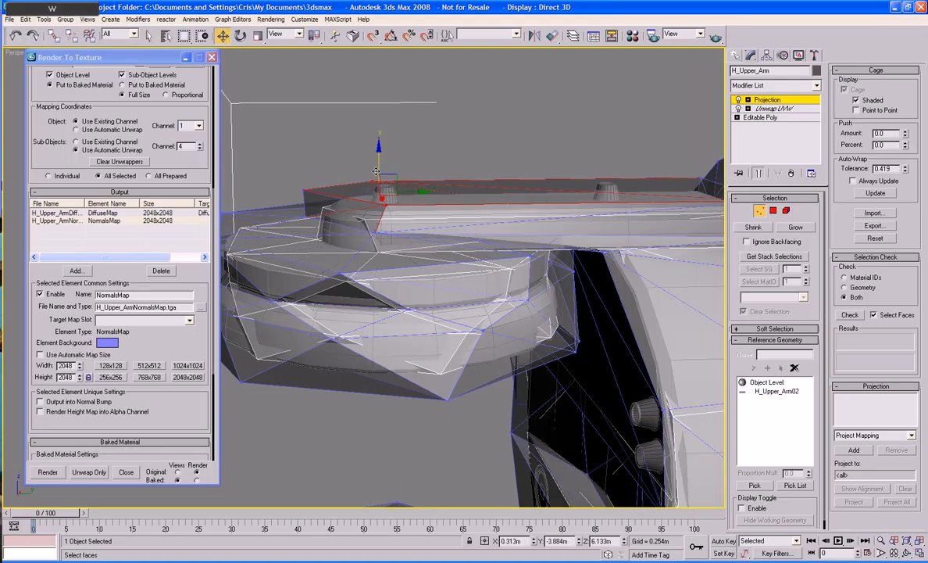
pyautogui.moveTo(376, 168); pyautogui.dragTo(376, 150)
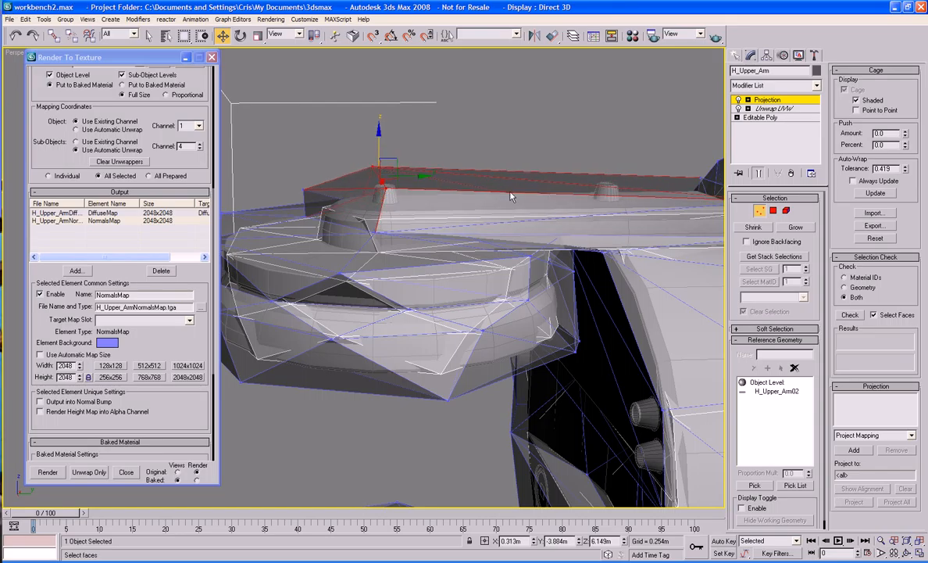
# Raise the two cage vertices at the inner end of the upper hinge bar to clear the second bolt
pyautogui.moveTo(512, 193); pyautogui.dragTo(418, 189, button='middle')
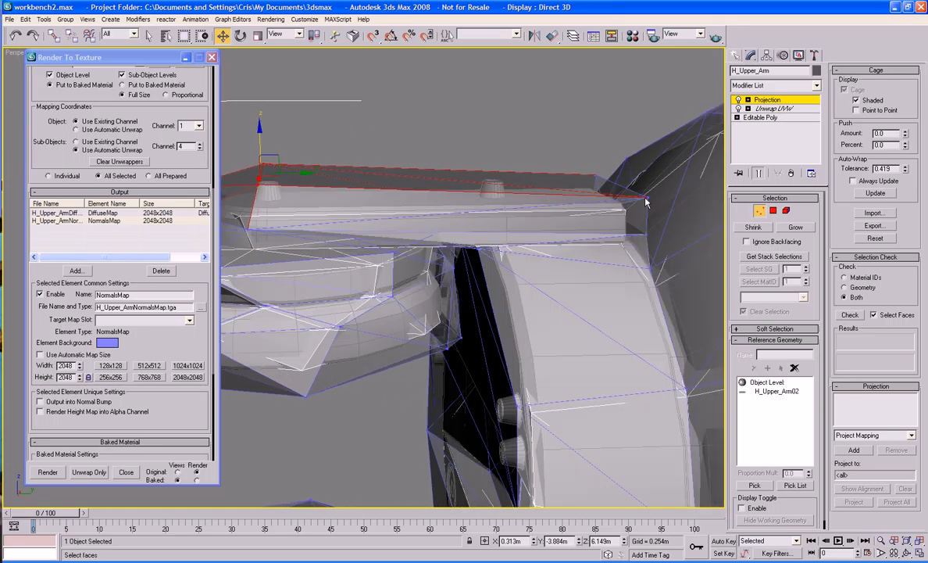
pyautogui.click(646, 202)
pyautogui.keyDown('ctrl'); pyautogui.click(597, 174); pyautogui.keyUp('ctrl')
pyautogui.moveTo(621, 153); pyautogui.dragTo(622, 141)
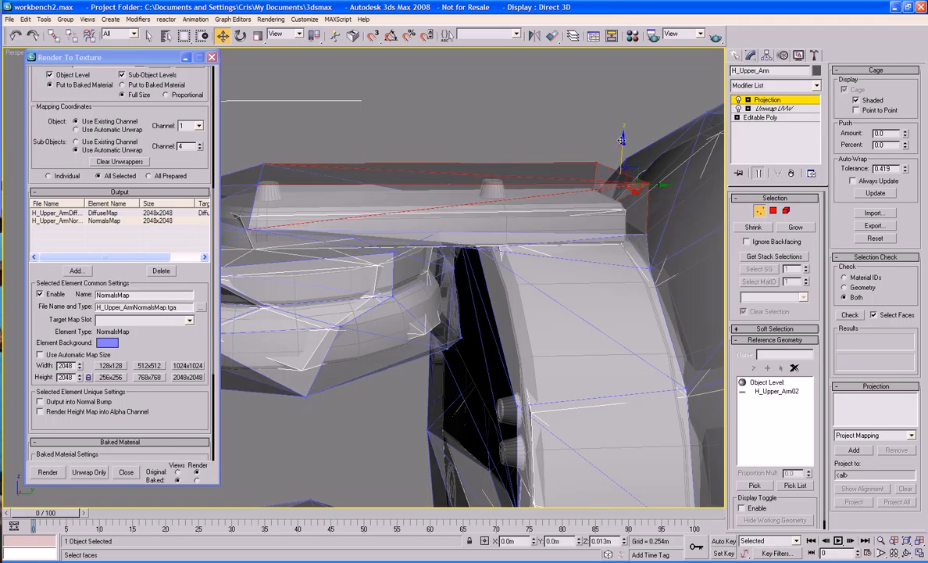
# Lower the cage vertices under the rounded end of the lower hinge bar so the cage encloses the bolt
pyautogui.keyDown('alt'); pyautogui.moveTo(424, 207); pyautogui.dragTo(366, 231, button='middle'); pyautogui.keyUp('alt')
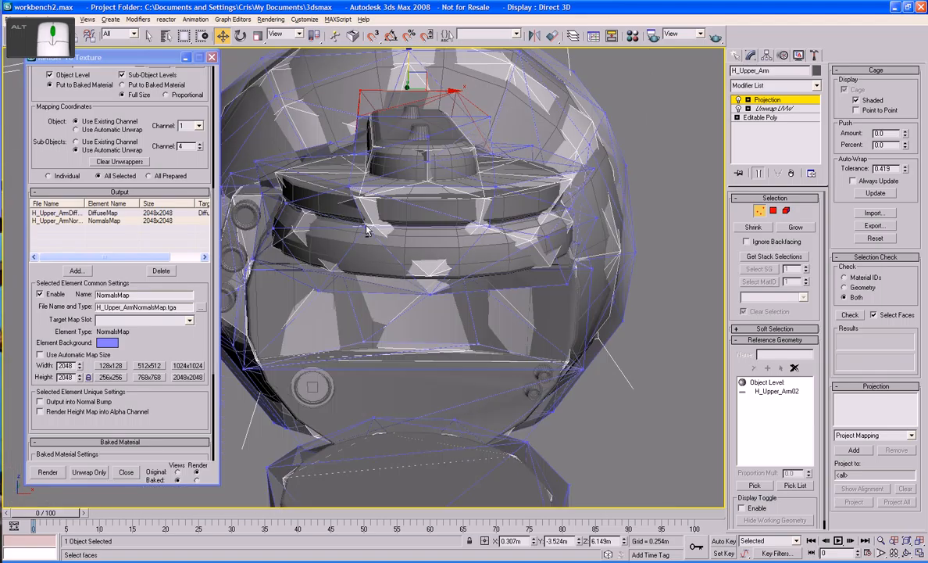
pyautogui.scroll(3, 366, 230)
pyautogui.hotkey('ctrl', 'a')
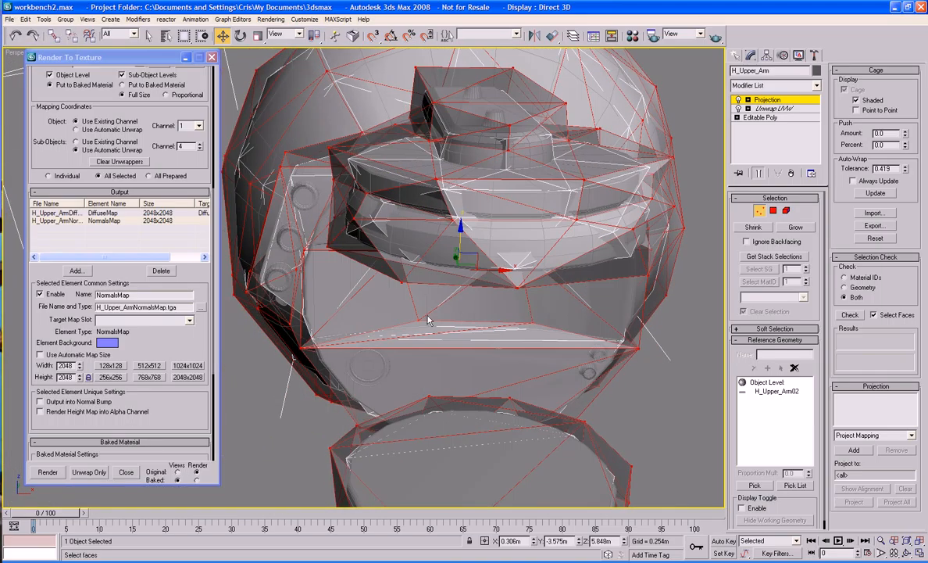
pyautogui.moveTo(400, 298)
pyautogui.keyDown('alt'); pyautogui.mouseDown(button='middle')
pyautogui.moveTo(468, 307)
pyautogui.moveTo(449, 267)
pyautogui.moveTo(521, 263)
pyautogui.mouseUp(button='middle'); pyautogui.keyUp('alt')
pyautogui.keyDown('alt'); pyautogui.moveTo(382, 381); pyautogui.dragTo(456, 251, button='middle'); pyautogui.keyUp('alt')
pyautogui.scroll(4, 455, 251)
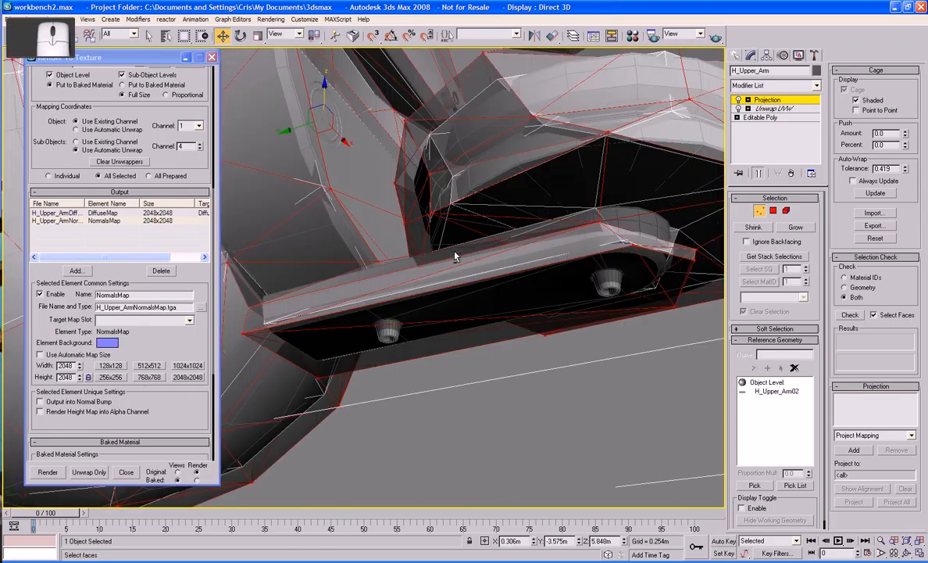
pyautogui.keyDown('alt'); pyautogui.moveTo(599, 301); pyautogui.dragTo(540, 279, button='middle'); pyautogui.keyUp('alt')
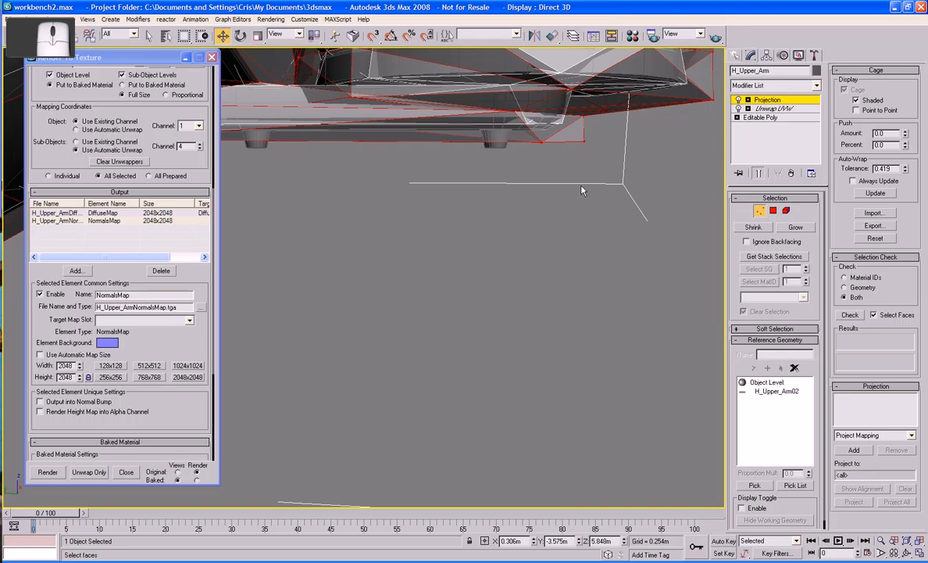
pyautogui.keyDown('alt'); pyautogui.moveTo(581, 189); pyautogui.dragTo(575, 184, button='middle'); pyautogui.keyUp('alt')
pyautogui.click(549, 149)
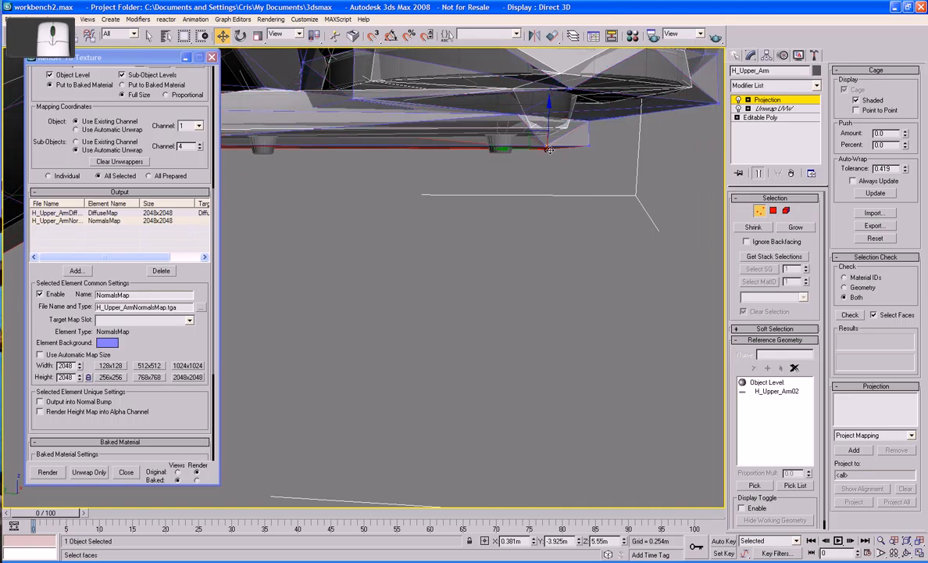
pyautogui.moveTo(559, 160); pyautogui.dragTo(500, 134)
pyautogui.moveTo(548, 115); pyautogui.dragTo(549, 131)
# Lower the cage vertices at the inner end of the lower hinge bar, one after the other, to enclose its bolt
pyautogui.moveTo(384, 217); pyautogui.dragTo(479, 223, button='middle')
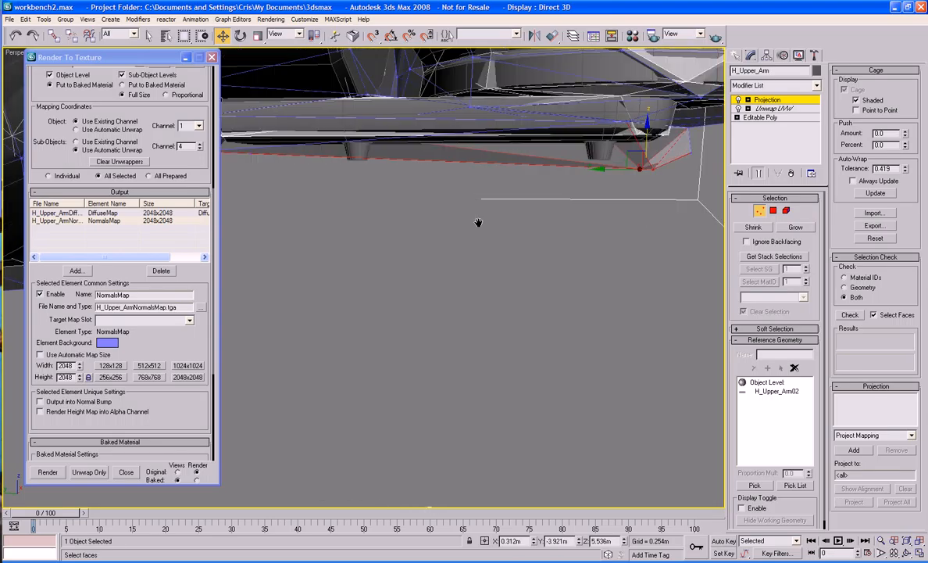
pyautogui.moveTo(311, 170)
pyautogui.keyDown('alt'); pyautogui.mouseDown(button='middle')
pyautogui.moveTo(338, 166)
pyautogui.moveTo(315, 157)
pyautogui.mouseUp(button='middle'); pyautogui.keyUp('alt')
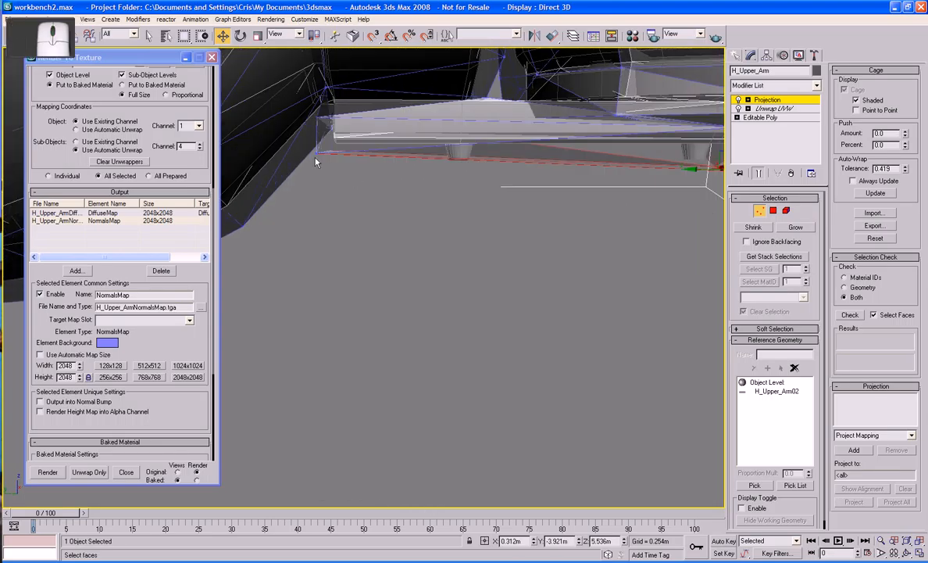
pyautogui.moveTo(330, 167); pyautogui.dragTo(317, 135)
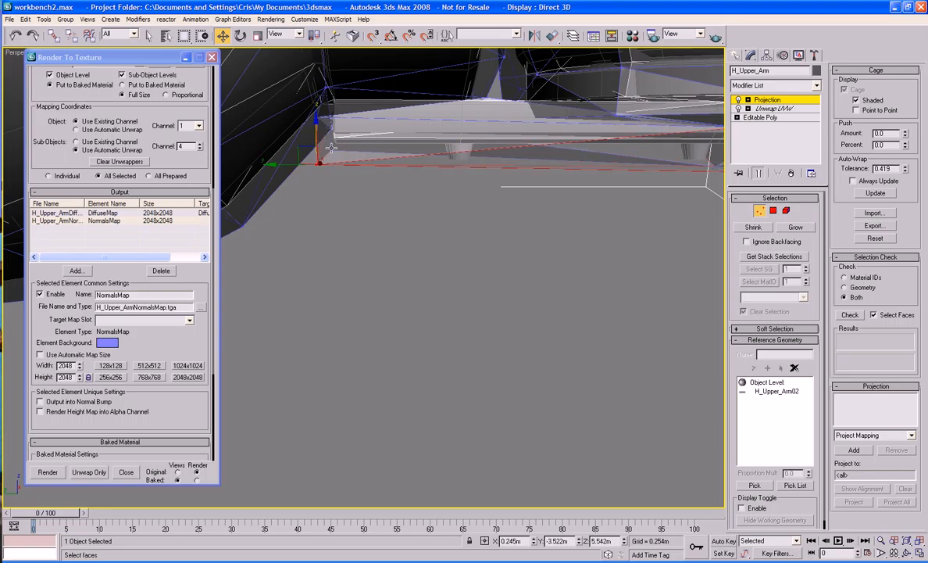
pyautogui.click(352, 202)
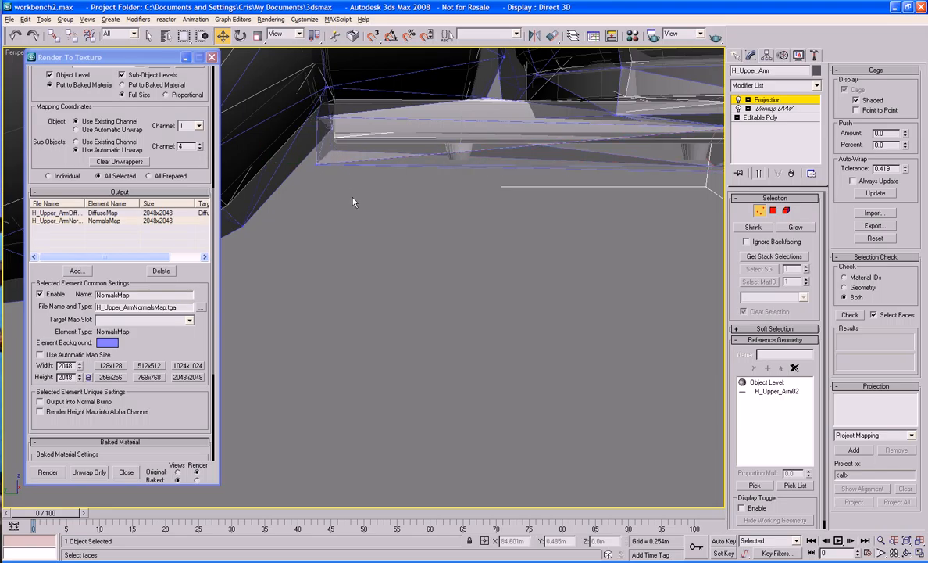
pyautogui.keyDown('alt'); pyautogui.moveTo(353, 197); pyautogui.dragTo(352, 135, button='middle'); pyautogui.keyUp('alt')
pyautogui.click(375, 252)
pyautogui.moveTo(342, 78); pyautogui.dragTo(352, 117)
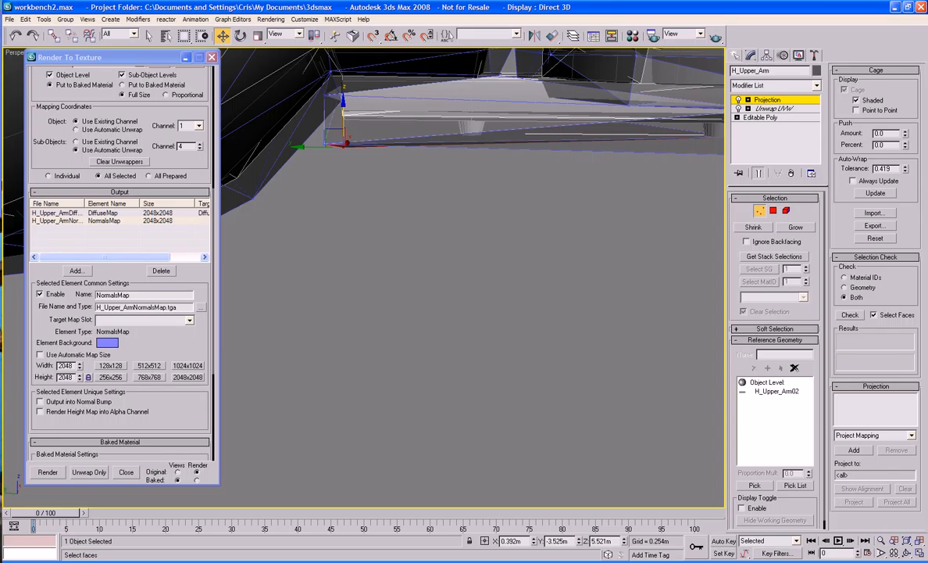
# Bake the upper arm's diffuse and normals maps again, overwriting the existing files
pyautogui.click(47, 472)
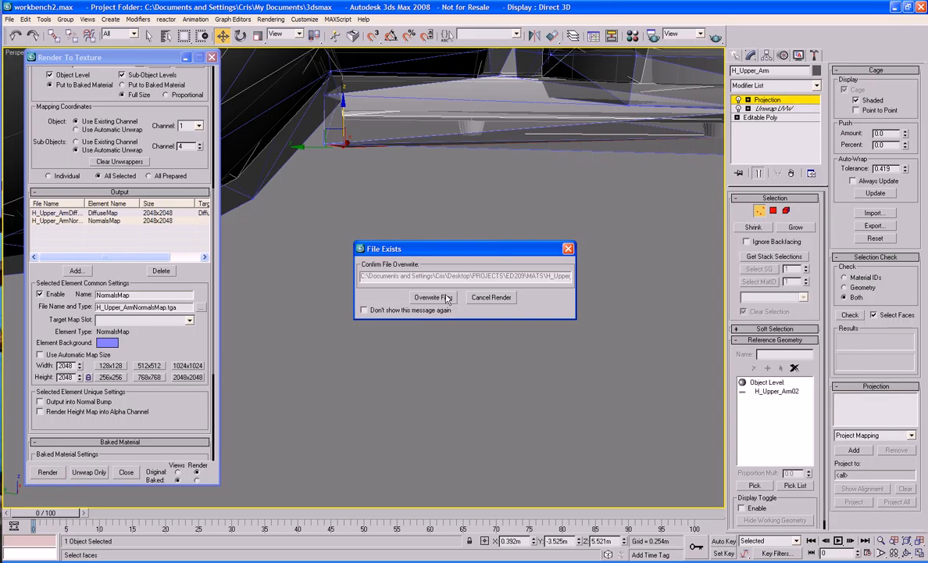
pyautogui.click(430, 298)
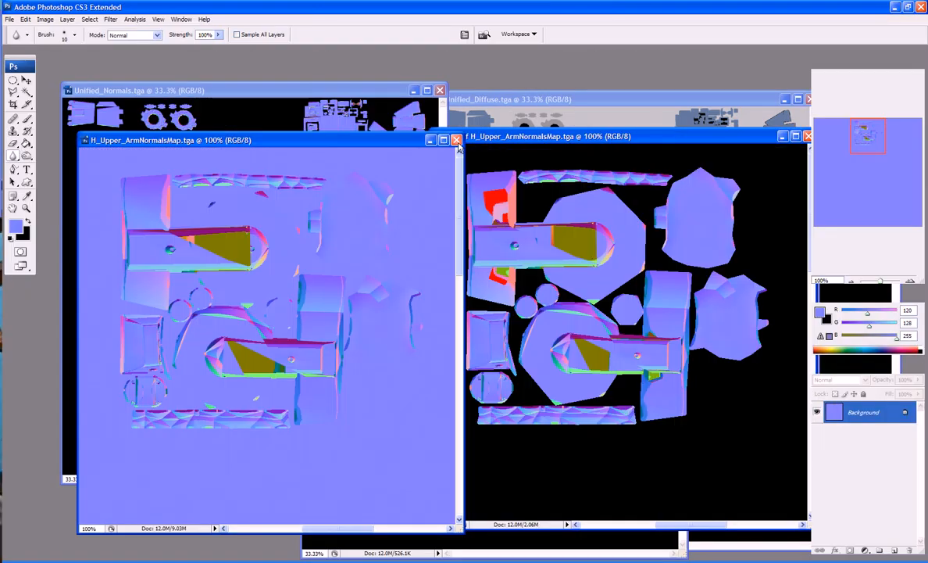
# In Photoshop, close the outdated H_Upper_ArmNormalsMap.tga and reopen it from the recent files
pyautogui.click(455, 140)
pyautogui.click(9, 19)
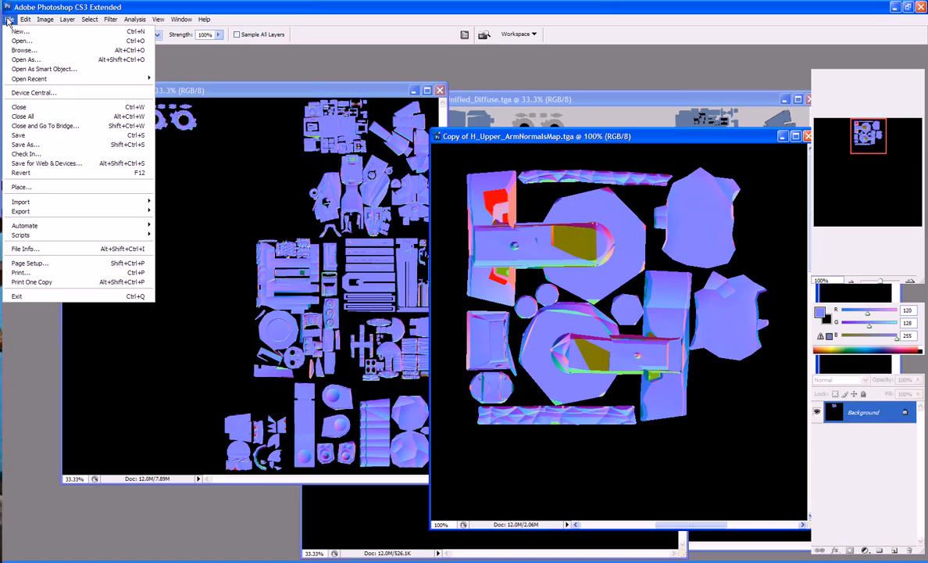
pyautogui.moveTo(117, 79)
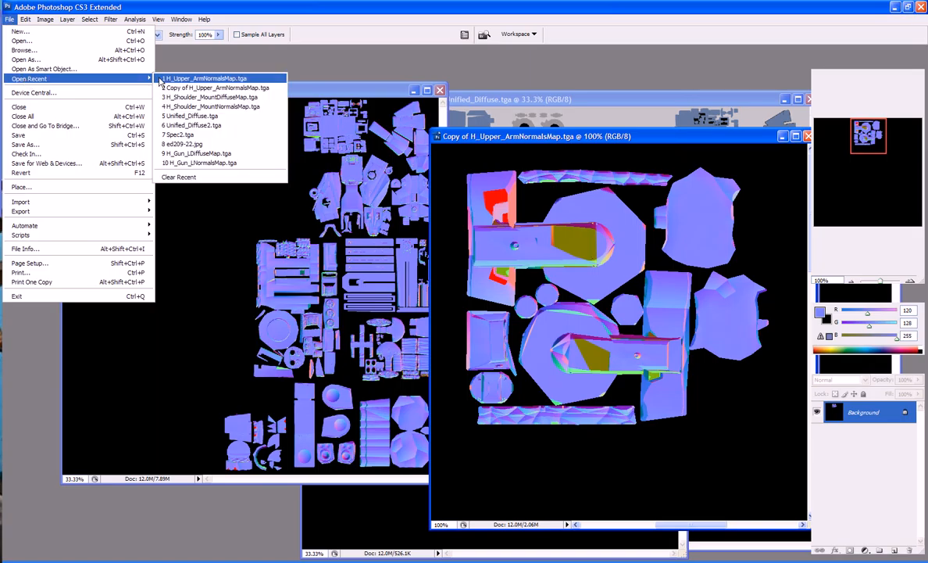
pyautogui.click(164, 78)
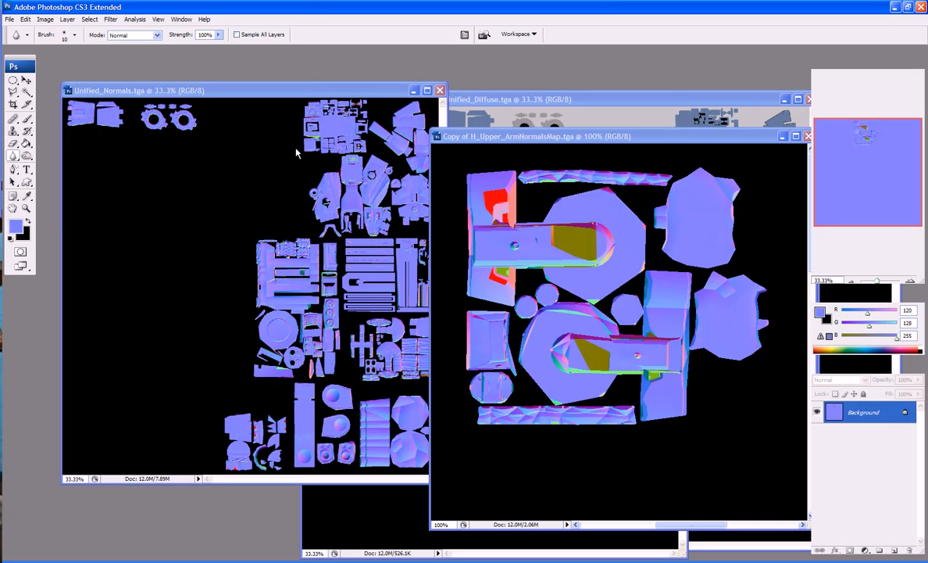
# Examine the newly baked normal map at 200%, checking both hinge bars and their bolts for projection errors
pyautogui.press('ctrl+KP_Add')
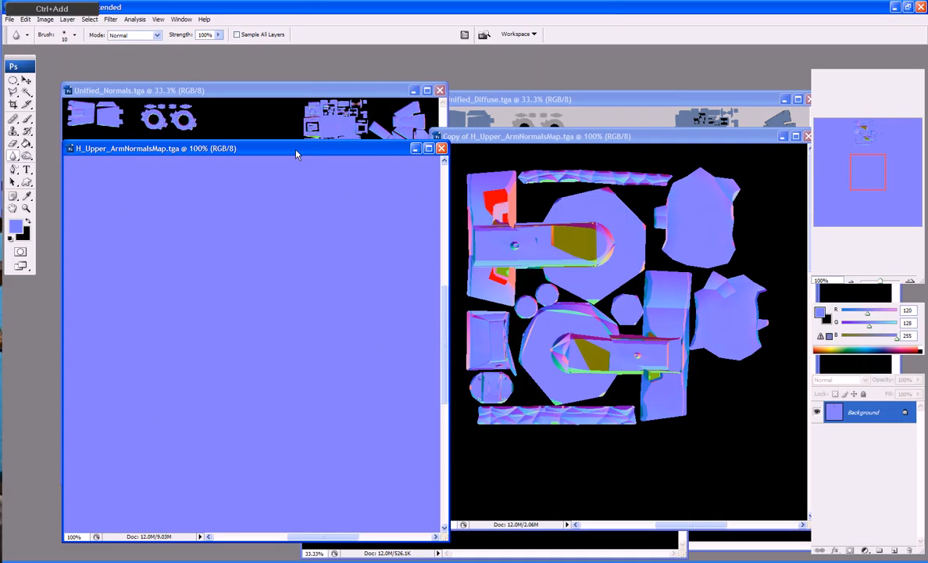
pyautogui.press('ctrl+KP_Add')
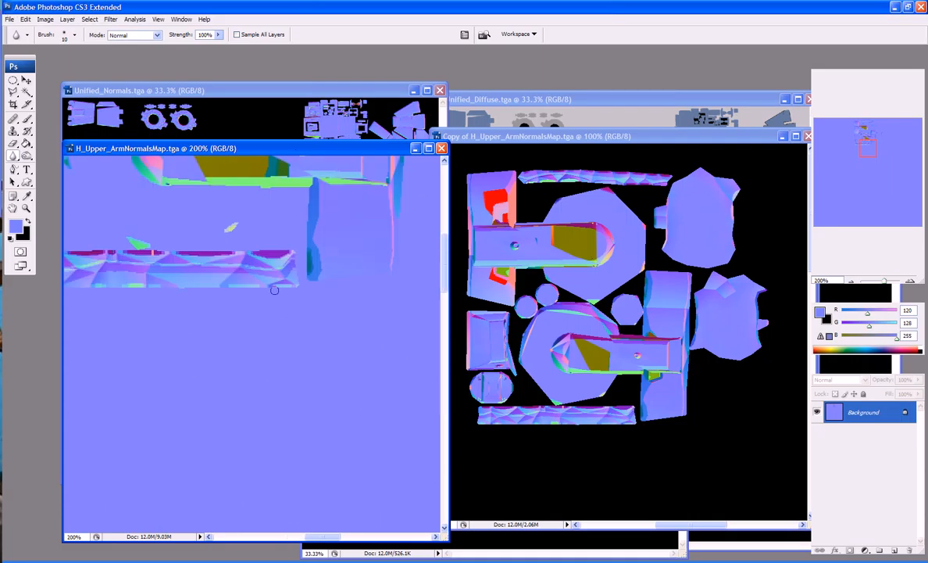
pyautogui.scroll(5, 274, 290)
pyautogui.scroll(-3, 275, 290)
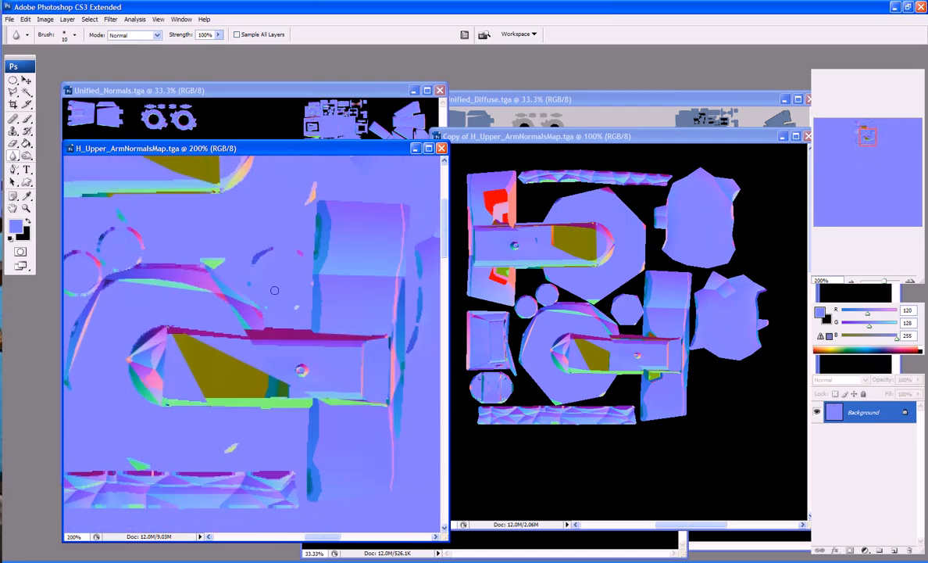
pyautogui.scroll(4, 274, 290)
pyautogui.scroll(-1, 274, 290)
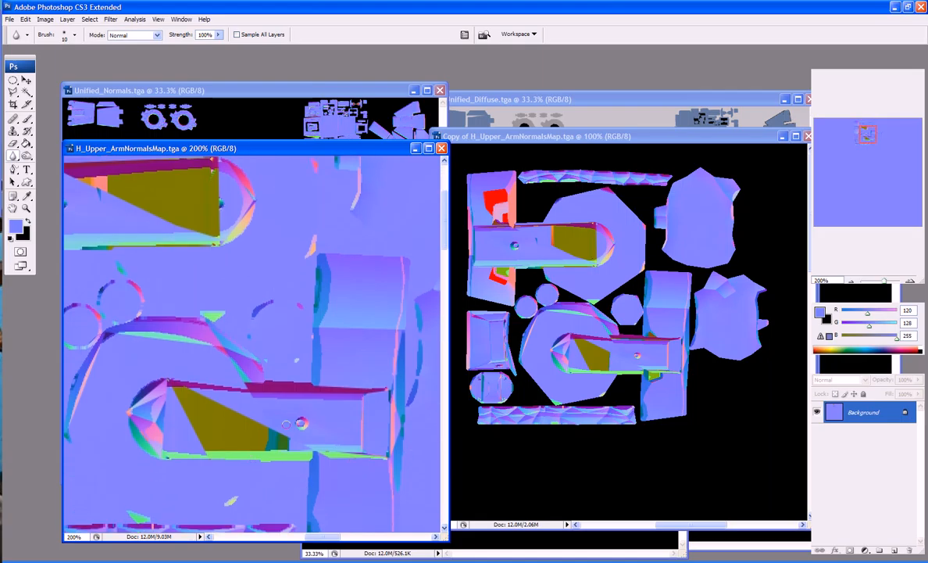
pyautogui.scroll(2, 309, 435)
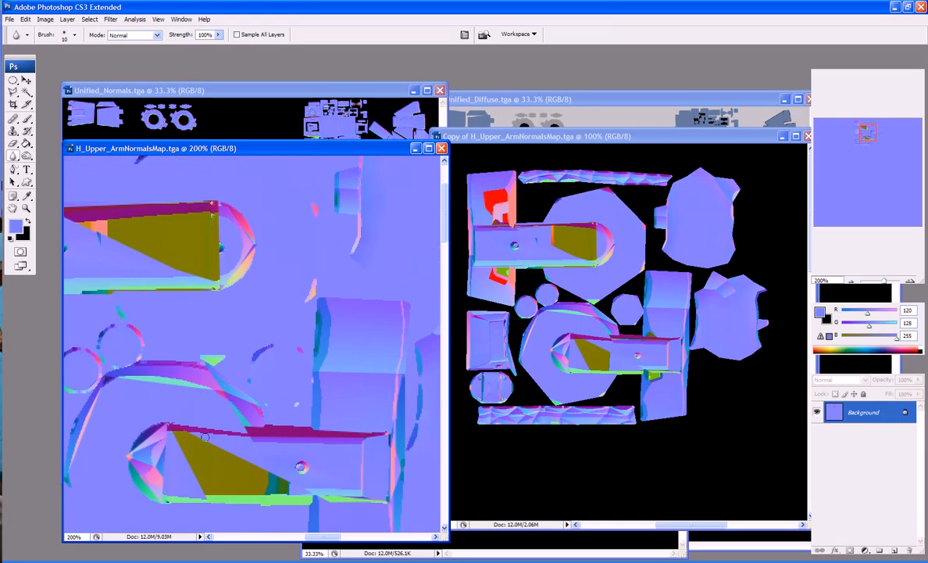
pyautogui.moveTo(328, 538); pyautogui.dragTo(318, 540)
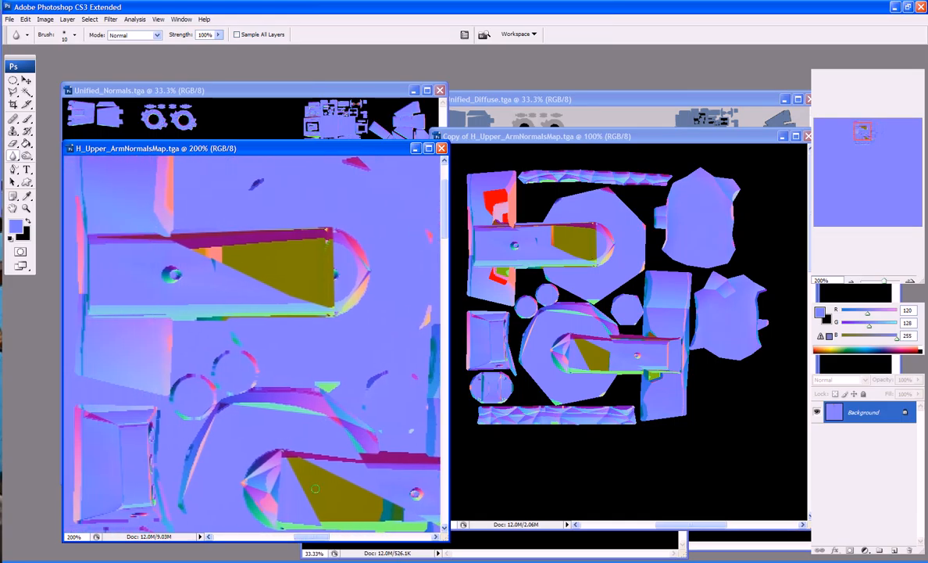
pyautogui.scroll(2, 317, 449)
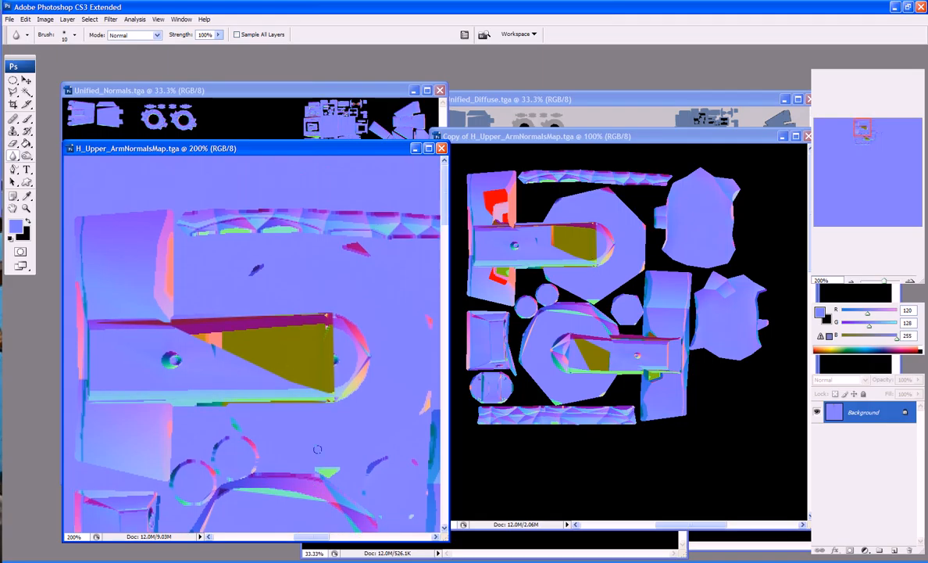
pyautogui.scroll(-2, 317, 449)
pyautogui.scroll(2, 318, 449)
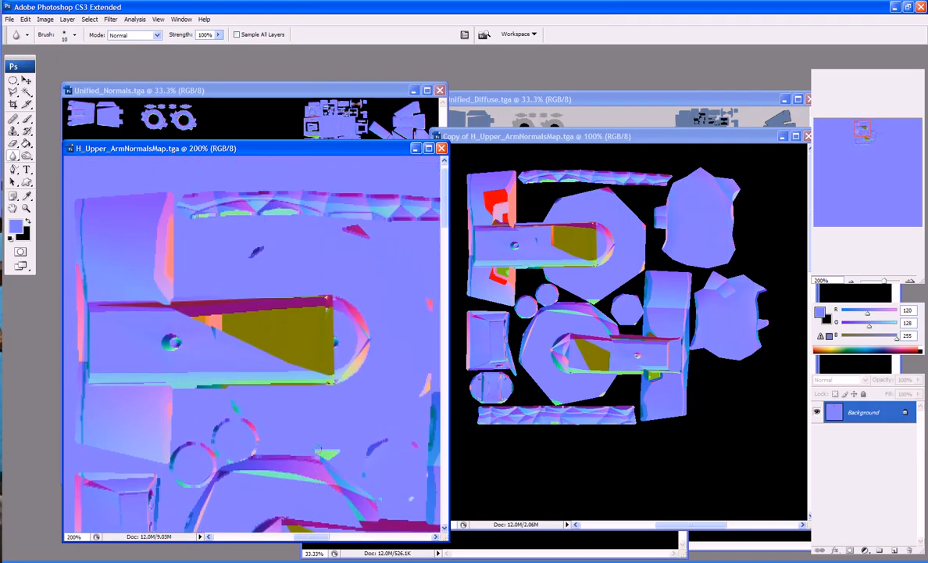
# Switch back to 3ds Max and inspect the shaded cage around the upper hinge bar's rounded end and bolts
pyautogui.hotkey('alt', 'Tab')
pyautogui.scroll(-4, 547, 413)
pyautogui.moveTo(549, 288); pyautogui.dragTo(308, 302, button='middle')
pyautogui.scroll(4, 392, 287)
pyautogui.scroll(-4, 392, 288)
pyautogui.scroll(3, 408, 275)
pyautogui.scroll(-3, 410, 275)
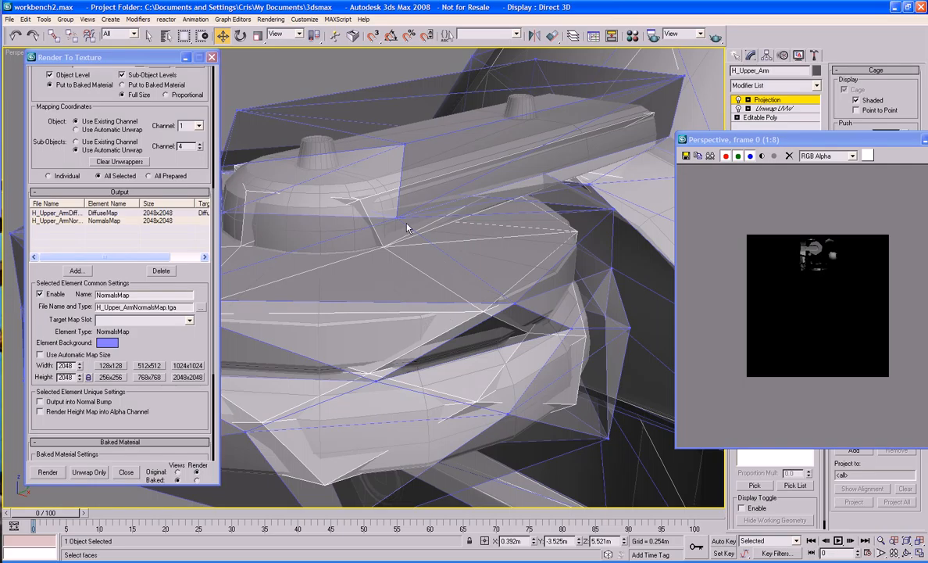
# Close the rendered frame window, show the upper arm in the Left view and turn off the cage's shaded display
pyautogui.moveTo(910, 140); pyautogui.dragTo(843, 142)
pyautogui.click(882, 139)
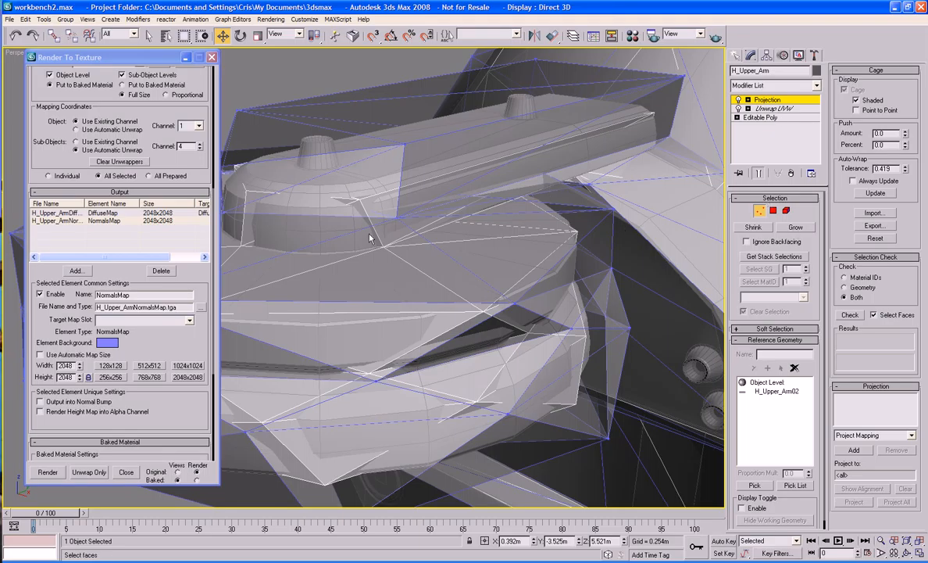
pyautogui.keyDown('alt'); pyautogui.moveTo(402, 211); pyautogui.dragTo(509, 355, button='middle'); pyautogui.keyUp('alt')
pyautogui.scroll(3, 564, 248)
pyautogui.press('z')
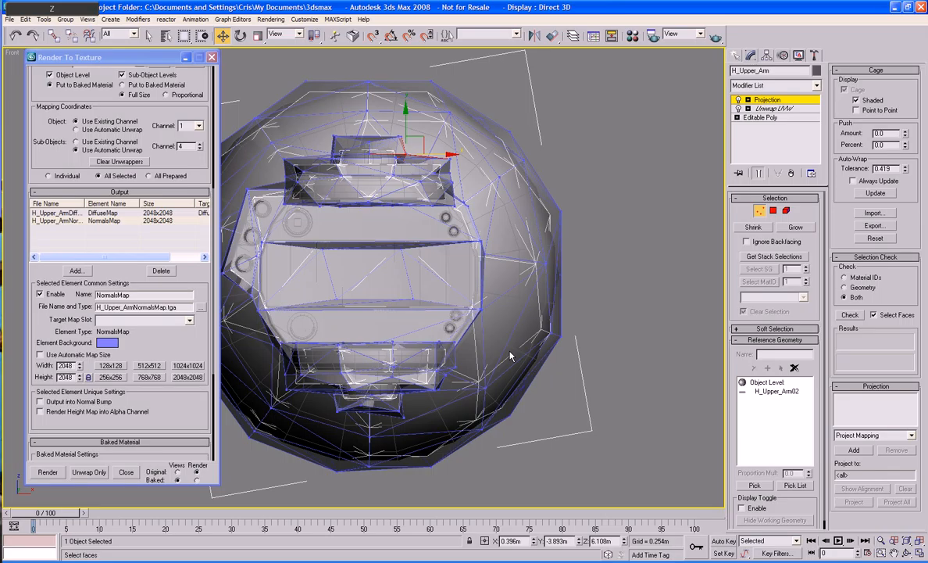
pyautogui.press('l')
pyautogui.press('z')
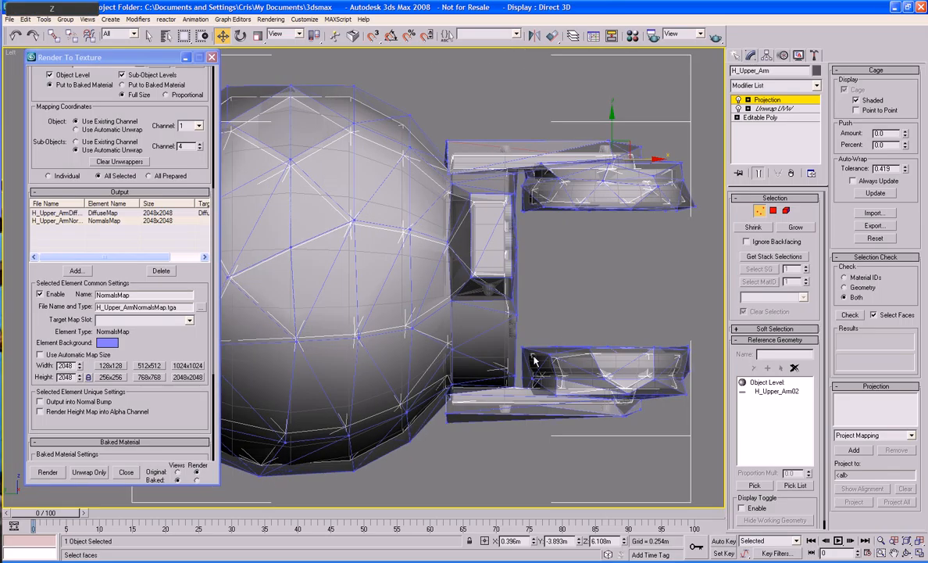
pyautogui.moveTo(534, 360)
pyautogui.keyDown('alt'); pyautogui.mouseDown(button='middle')
pyautogui.moveTo(519, 356)
pyautogui.moveTo(463, 382)
pyautogui.moveTo(458, 288)
pyautogui.mouseUp(button='middle'); pyautogui.keyUp('alt')
pyautogui.click(856, 100)
# Move the cage vertices beside the end plate's upper bolts outward so the cage clears the bolt heads
pyautogui.moveTo(582, 237)
pyautogui.mouseDown(button='middle')
pyautogui.moveTo(611, 230)
pyautogui.moveTo(630, 251)
pyautogui.moveTo(866, 311)
pyautogui.moveTo(912, 314)
pyautogui.moveTo(721, 331)
pyautogui.moveTo(692, 321)
pyautogui.mouseUp(button='middle')
pyautogui.scroll(2, 692, 321)
pyautogui.scroll(5, 692, 321)
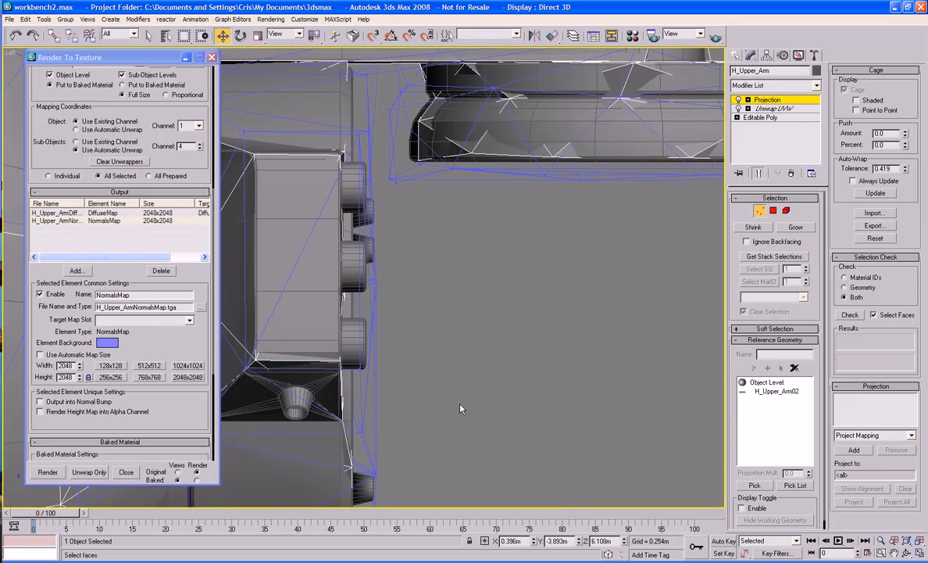
pyautogui.scroll(-1, 396, 251)
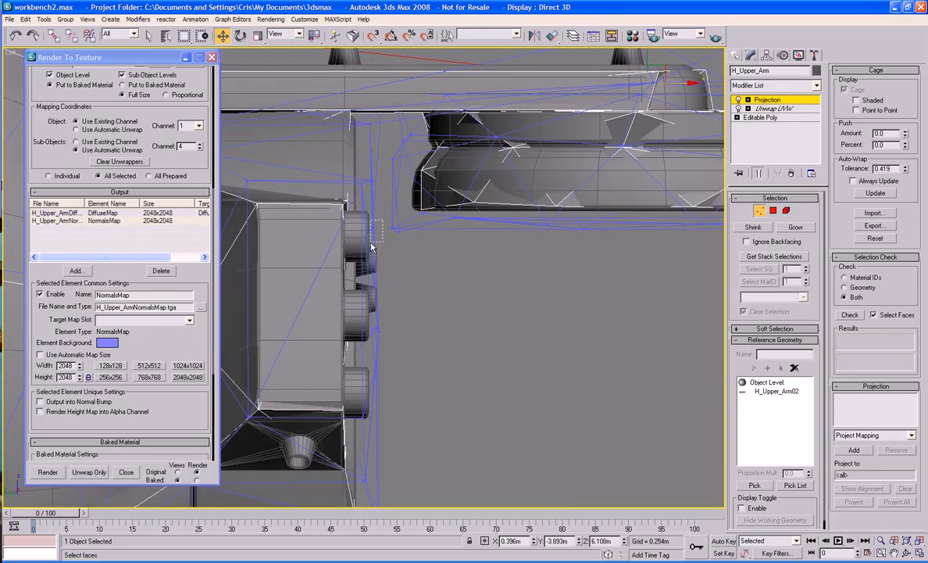
pyautogui.click(399, 229)
pyautogui.moveTo(398, 230); pyautogui.dragTo(404, 231)
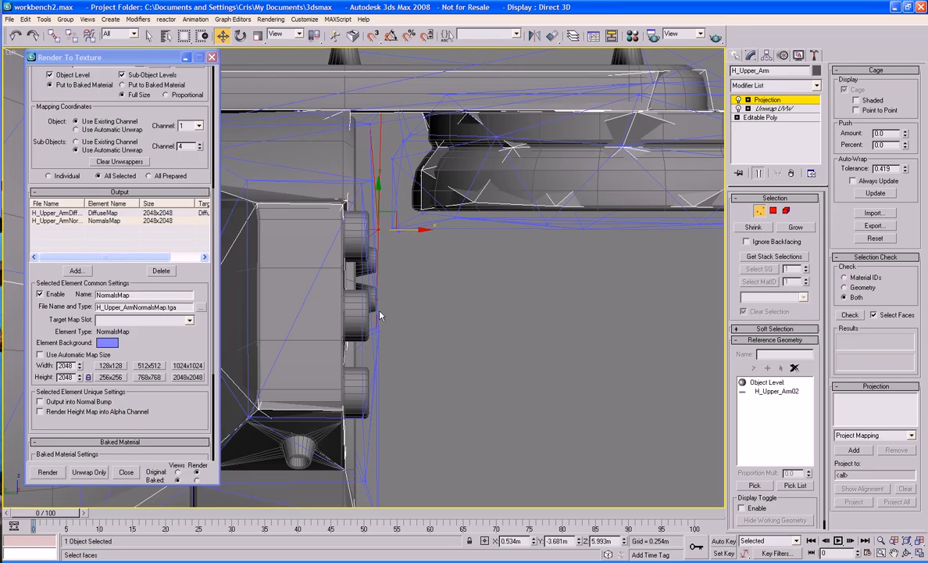
pyautogui.moveTo(400, 318); pyautogui.dragTo(415, 330)
pyautogui.click(535, 380)
# Move the two cage vertices beside the end plate's lower bolts outward, the upper one by about 0.004 m
pyautogui.moveTo(535, 377); pyautogui.dragTo(499, 270, button='middle')
pyautogui.moveTo(515, 352); pyautogui.dragTo(524, 293, button='middle')
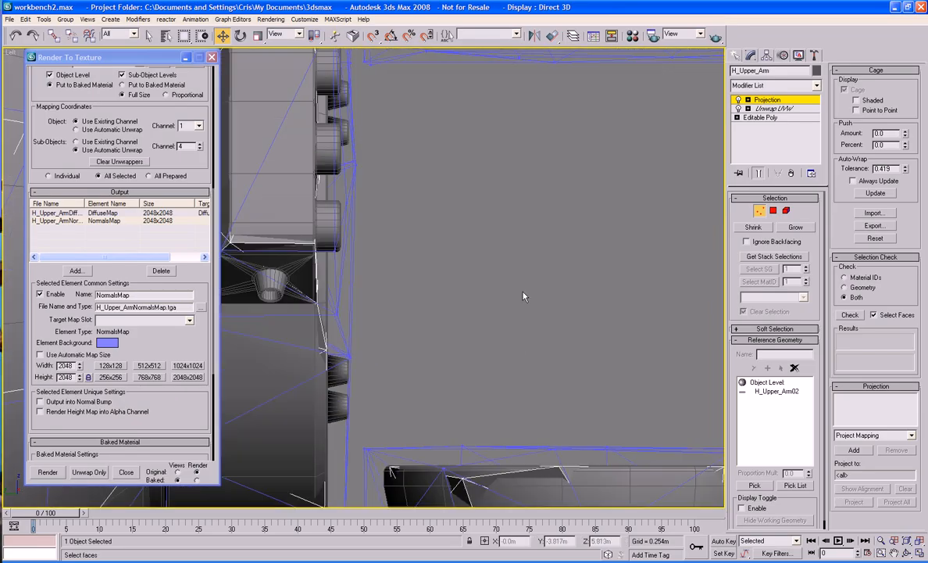
pyautogui.moveTo(426, 341); pyautogui.dragTo(447, 222, button='middle')
pyautogui.moveTo(356, 396); pyautogui.dragTo(397, 408)
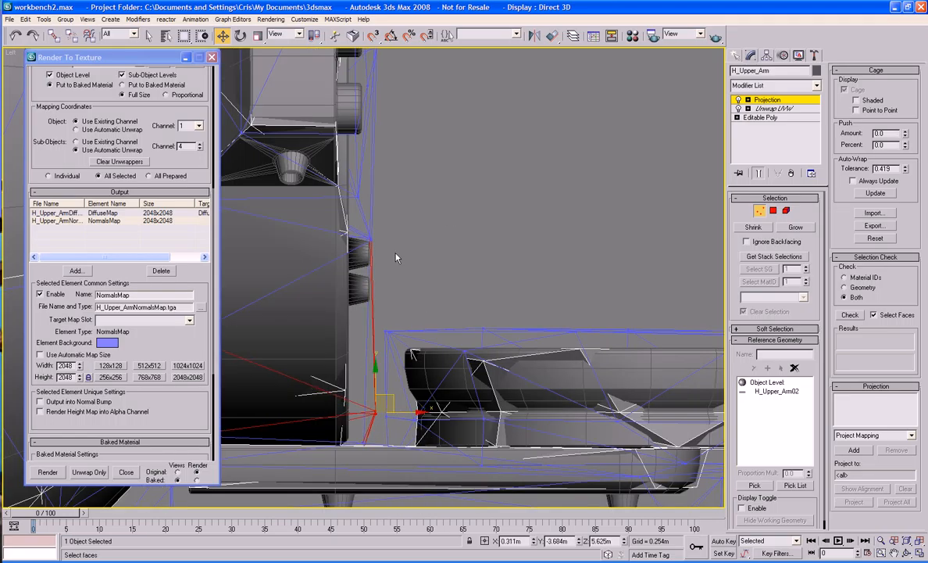
pyautogui.moveTo(392, 222); pyautogui.dragTo(402, 239)
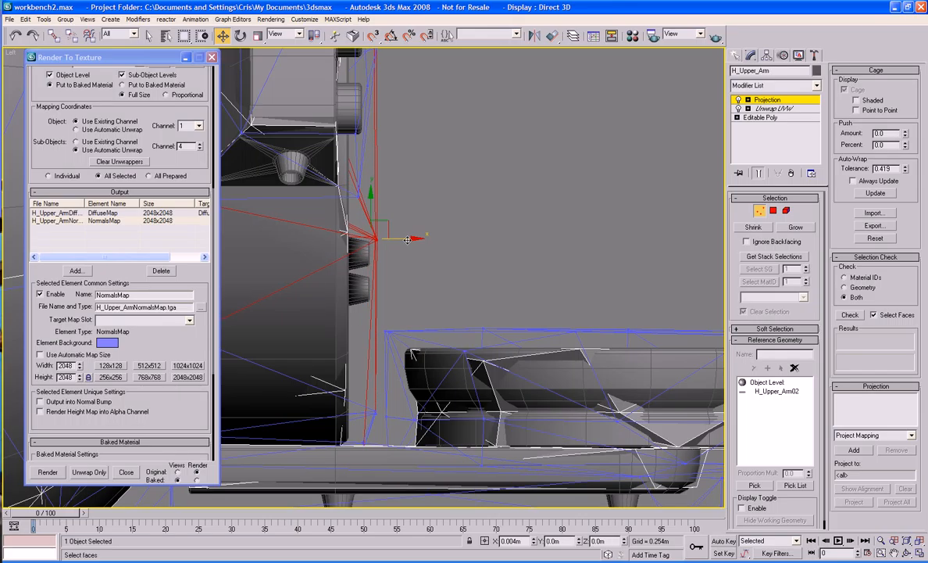
pyautogui.click(462, 195)
# Slightly lower the cage vertices under the upper hinge disc's inner end and raise the cage vertex just above that disc
pyautogui.moveTo(554, 219); pyautogui.dragTo(512, 278, button='middle')
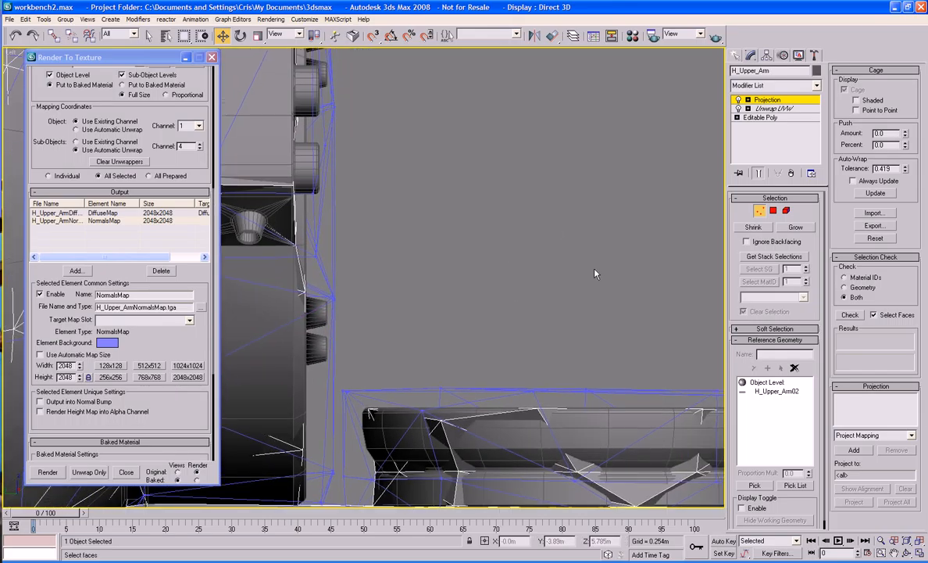
pyautogui.moveTo(560, 253); pyautogui.dragTo(528, 383, button='middle')
pyautogui.moveTo(579, 97); pyautogui.dragTo(602, 262, button='middle')
pyautogui.click(380, 296)
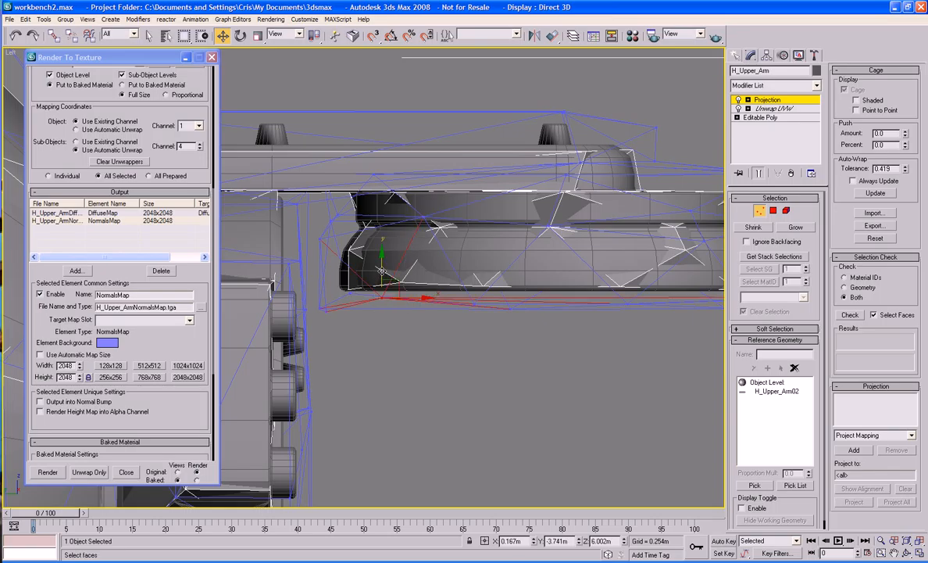
pyautogui.moveTo(384, 271); pyautogui.dragTo(385, 282)
pyautogui.click(434, 324)
pyautogui.moveTo(484, 307); pyautogui.dragTo(514, 404, button='middle')
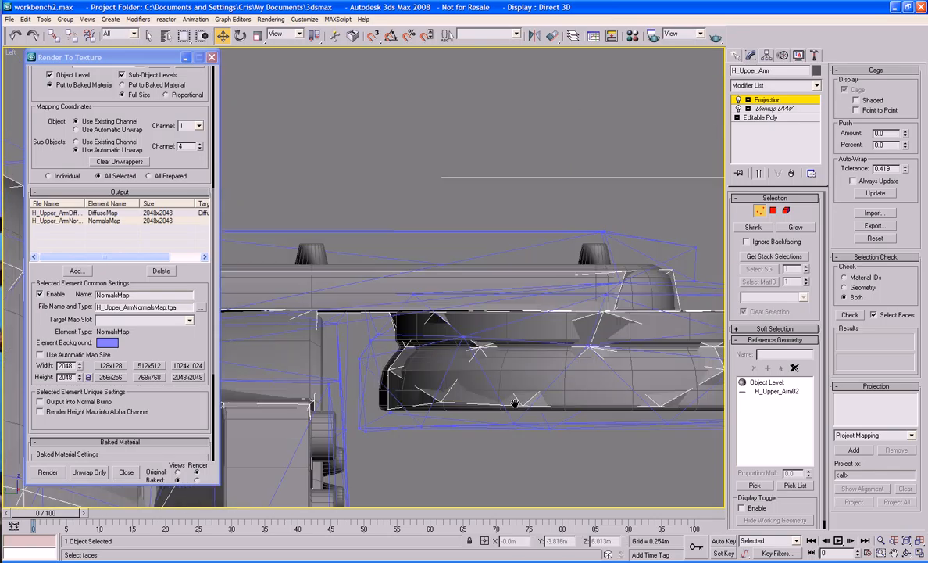
pyautogui.click(412, 282)
pyautogui.moveTo(412, 258); pyautogui.dragTo(412, 254)
# In the Perspective view, add the neighbouring cage vertex above the upper disc to the selection and lower both about 0.013 m
pyautogui.moveTo(301, 324); pyautogui.dragTo(479, 308, button='middle')
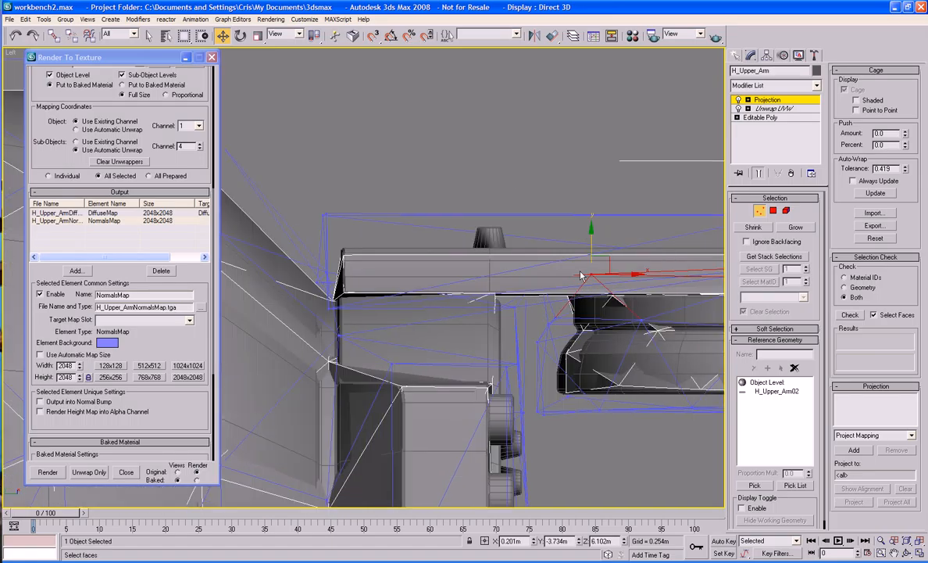
pyautogui.press('p')
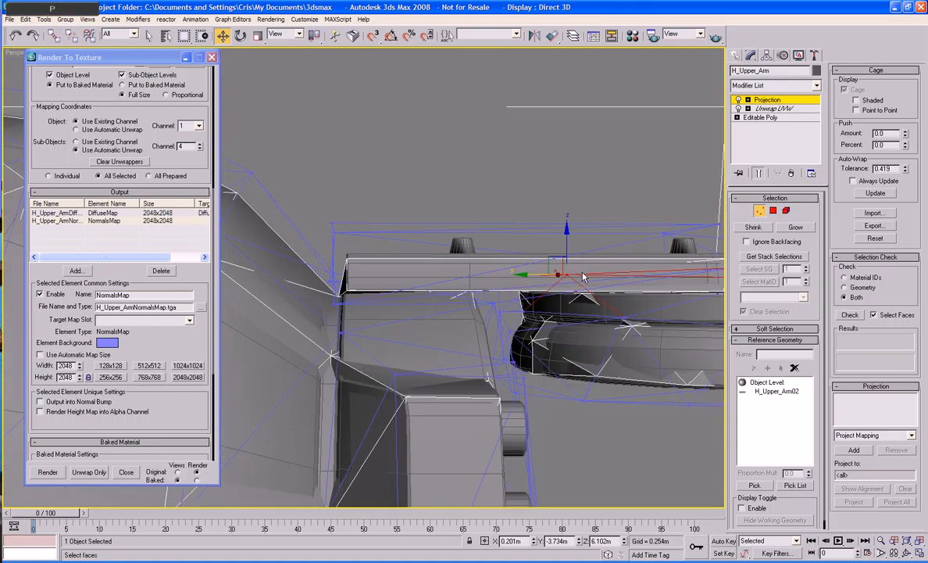
pyautogui.keyDown('alt'); pyautogui.moveTo(582, 277); pyautogui.dragTo(552, 315, button='middle'); pyautogui.keyUp('alt')
pyautogui.keyDown('alt'); pyautogui.moveTo(605, 322); pyautogui.dragTo(453, 320, button='middle'); pyautogui.keyUp('alt')
pyautogui.moveTo(204, 377); pyautogui.dragTo(205, 371)
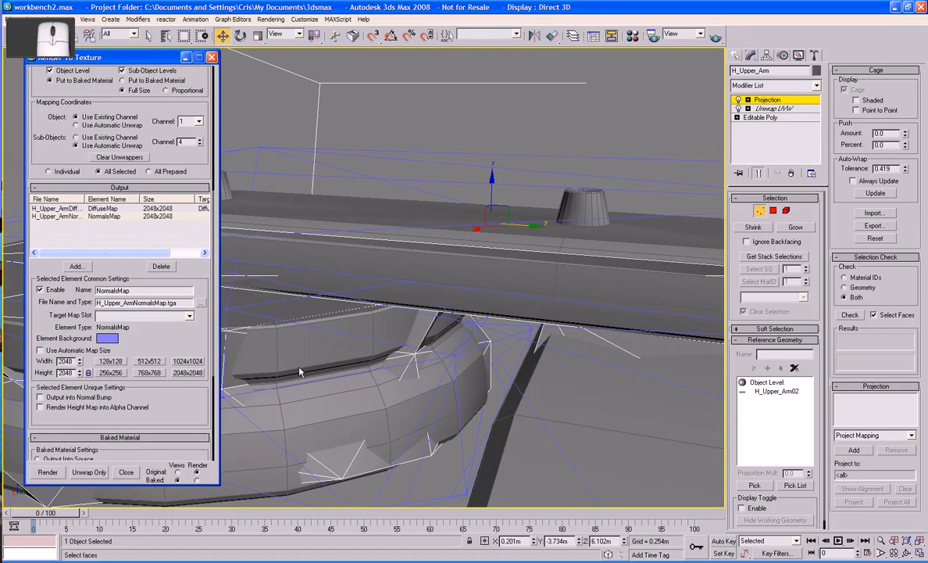
pyautogui.moveTo(300, 370); pyautogui.dragTo(385, 369, button='middle')
pyautogui.keyDown('ctrl'); pyautogui.click(317, 310); pyautogui.keyUp('ctrl')
pyautogui.keyDown('alt'); pyautogui.moveTo(317, 310); pyautogui.dragTo(422, 288, button='middle'); pyautogui.keyUp('alt')
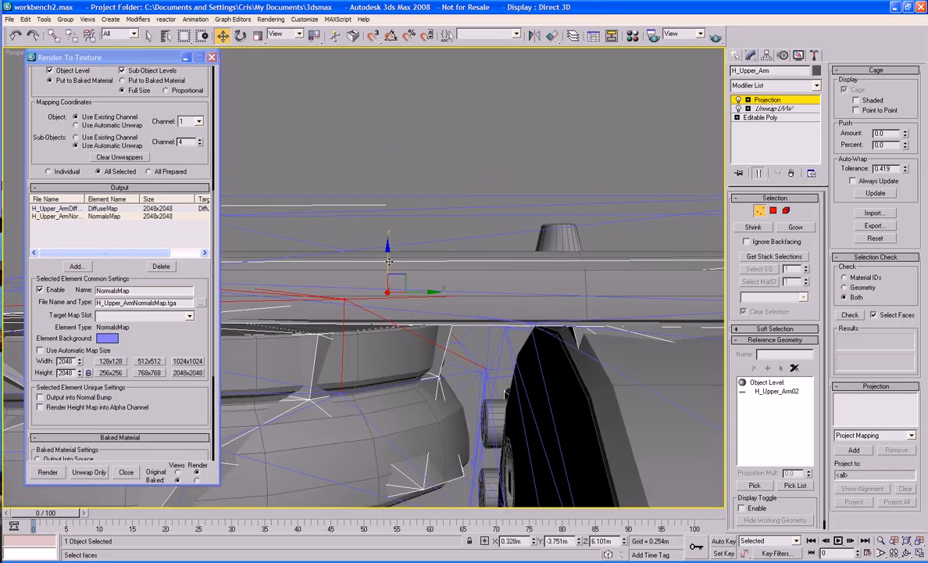
pyautogui.moveTo(388, 251); pyautogui.dragTo(389, 283)
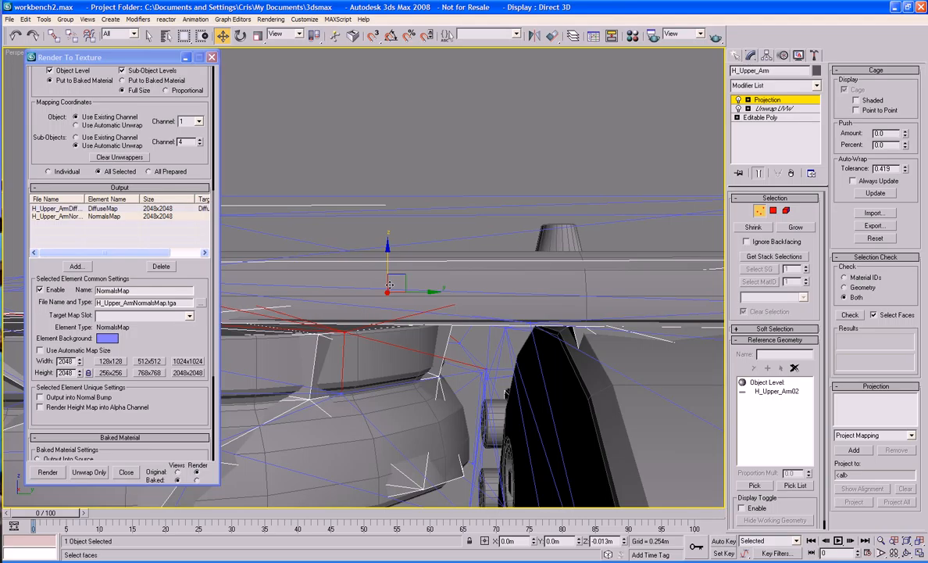
# In the Left view, scale the selected cage vertices vertically and lower them to the upper bar's underside, at Z 6.085 m
pyautogui.press('f')
pyautogui.press('l')
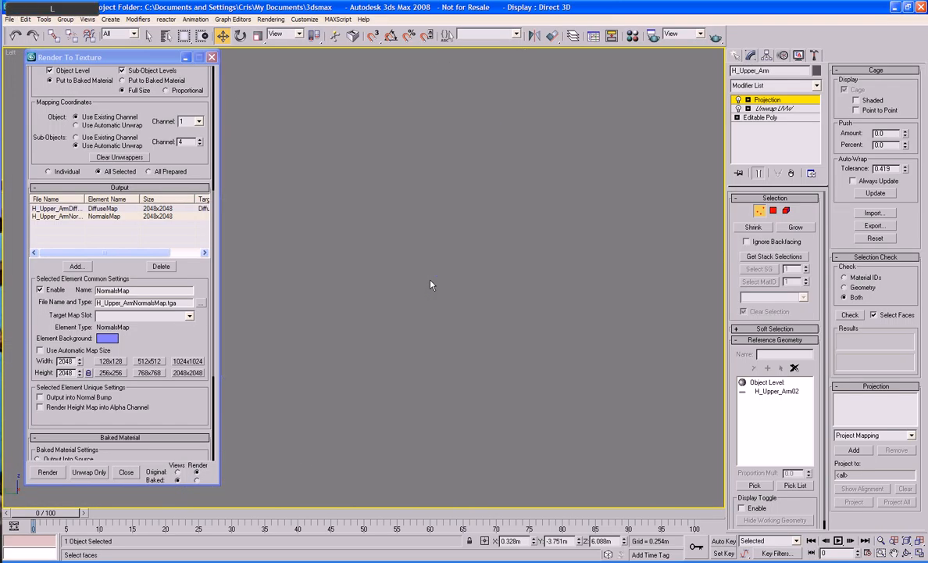
pyautogui.scroll(5, 470, 325)
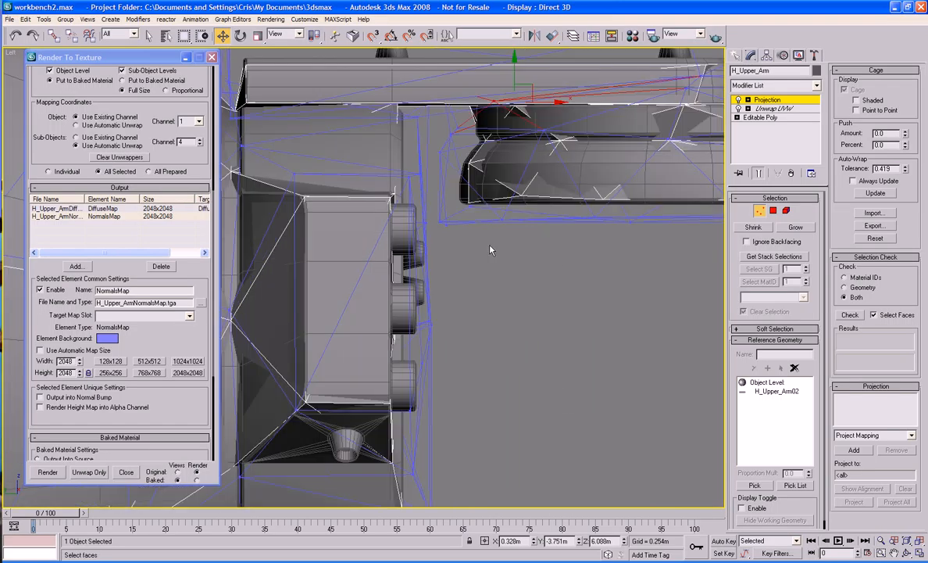
pyautogui.scroll(4, 491, 250)
pyautogui.moveTo(521, 196); pyautogui.dragTo(472, 265, button='middle')
pyautogui.click(259, 36)
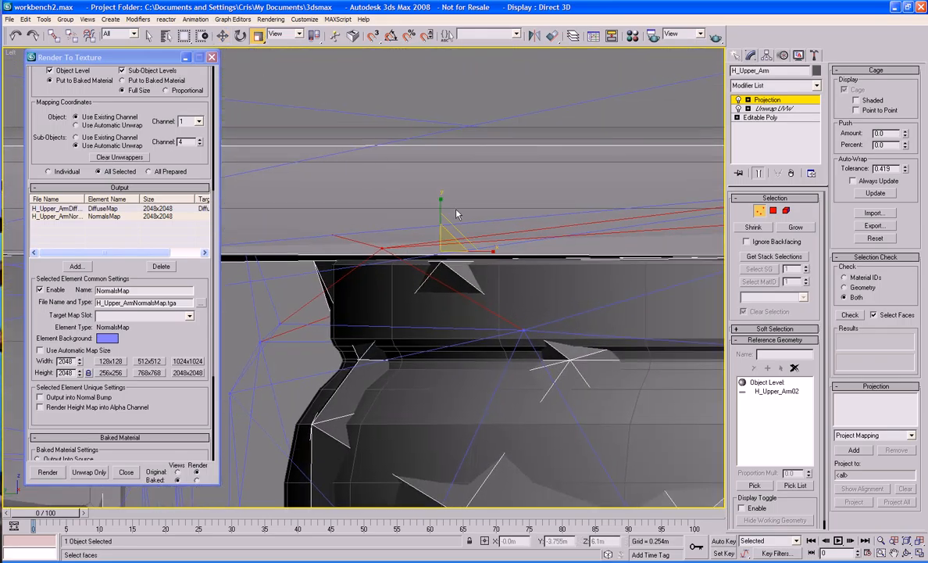
pyautogui.moveTo(453, 479); pyautogui.dragTo(402, 6)
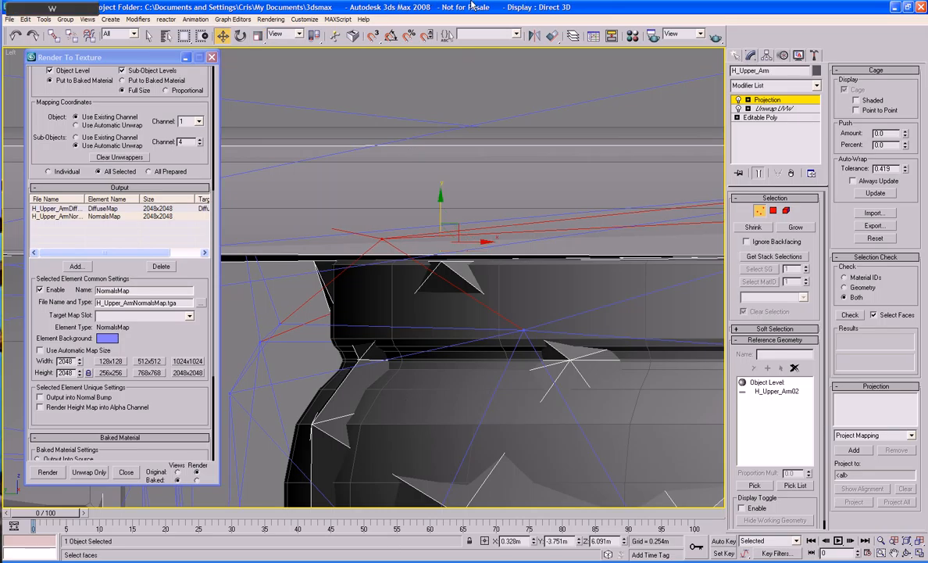
pyautogui.press('w')
pyautogui.moveTo(442, 218); pyautogui.dragTo(445, 241)
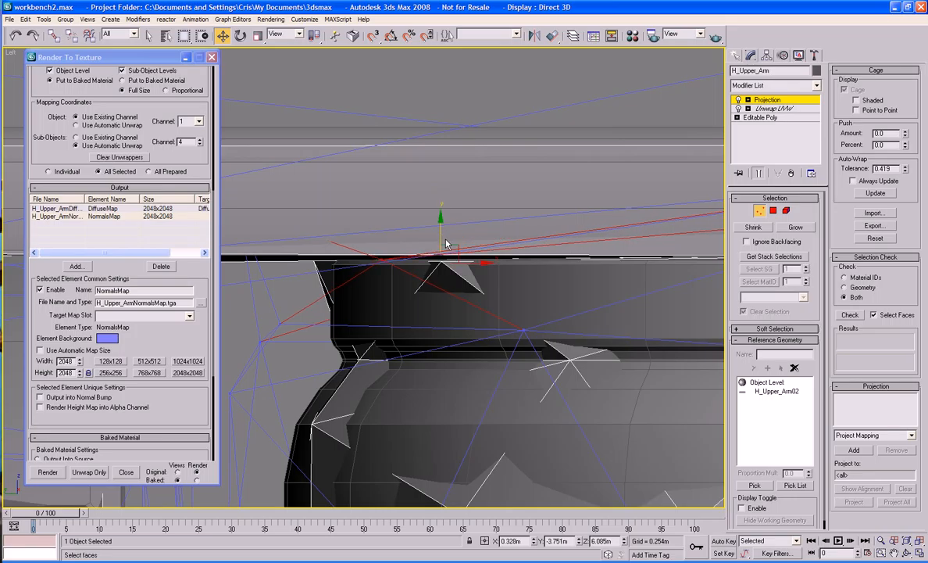
# In the Perspective view, lower the cage vertex at the bar's underside between disc and end plate by about 0.004 m
pyautogui.press('p')
pyautogui.scroll(-3, 453, 246)
pyautogui.keyDown('alt'); pyautogui.moveTo(453, 247); pyautogui.dragTo(507, 303, button='middle'); pyautogui.keyUp('alt')
pyautogui.scroll(3, 397, 277)
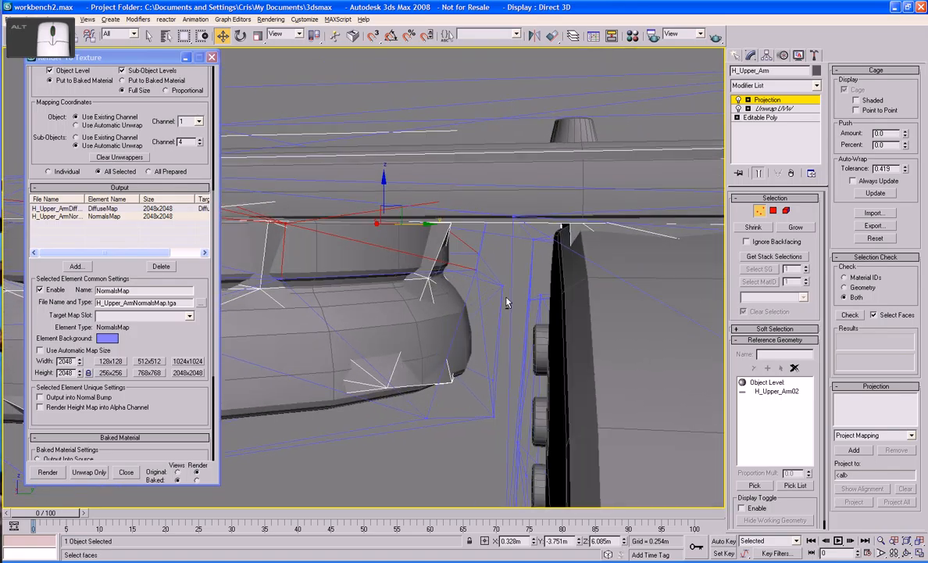
pyautogui.click(513, 215)
pyautogui.moveTo(513, 188); pyautogui.dragTo(514, 195)
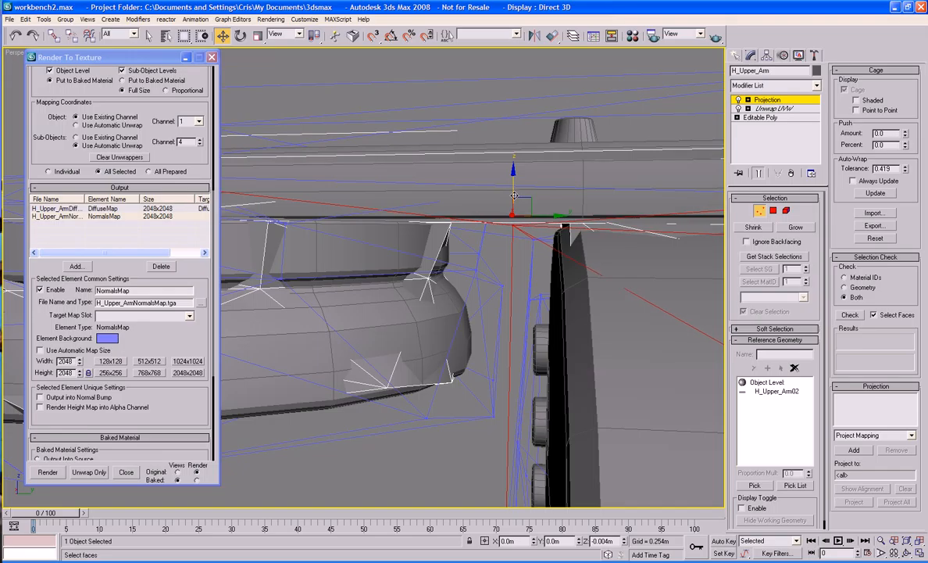
# Start baking the upper arm's diffuse and normals maps, then switch to the MATS folder window before confirming the overwrite
pyautogui.moveTo(483, 191)
pyautogui.keyDown('alt'); pyautogui.mouseDown(button='middle')
pyautogui.moveTo(544, 234)
pyautogui.moveTo(564, 226)
pyautogui.moveTo(469, 202)
pyautogui.mouseUp(button='middle'); pyautogui.keyUp('alt')
pyautogui.scroll(-5, 570, 240)
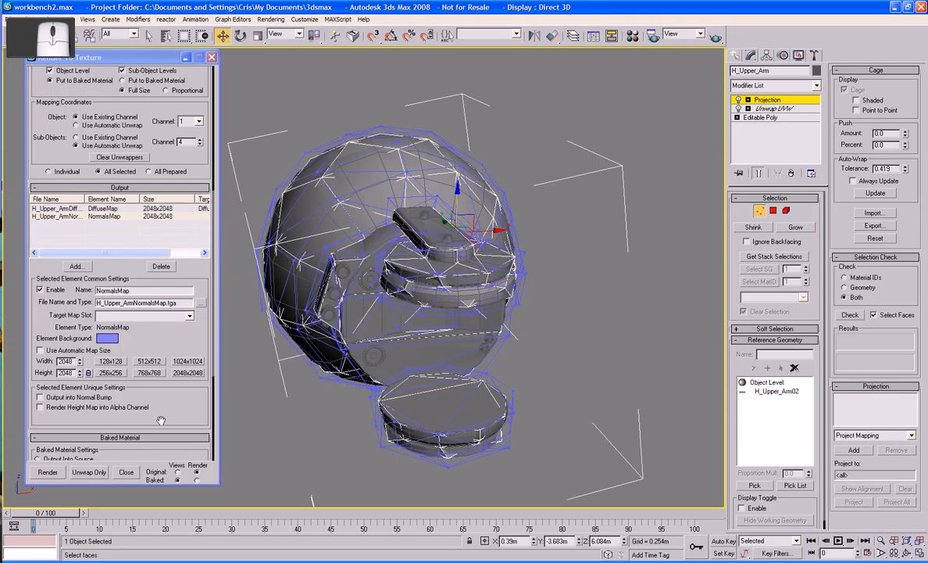
pyautogui.click(48, 471)
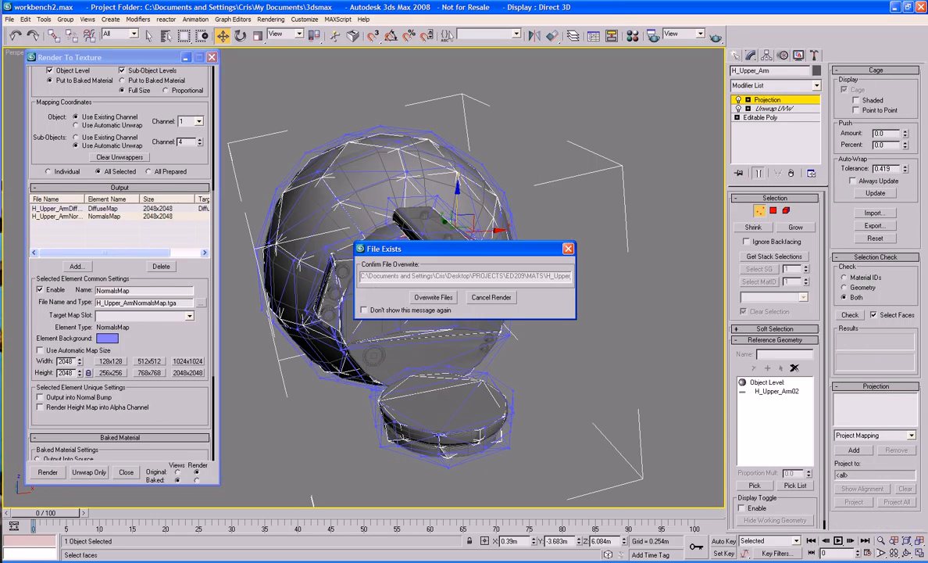
pyautogui.hotkey('alt', 'Tab')
# Try to duplicate H_Upper_ArmNormalsMap.tga by pasting into the MATS folder
pyautogui.click(271, 451)
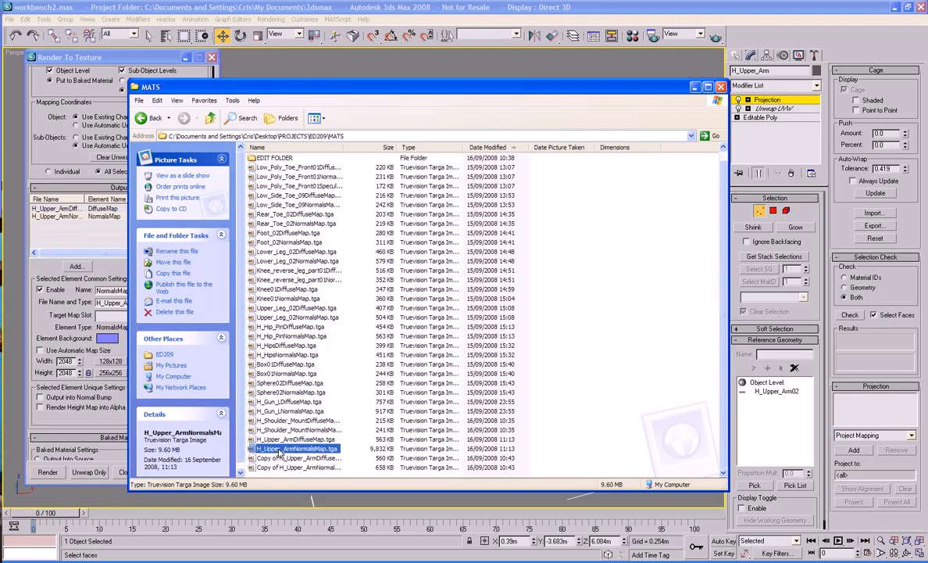
pyautogui.hotkey('ctrl', 'v')
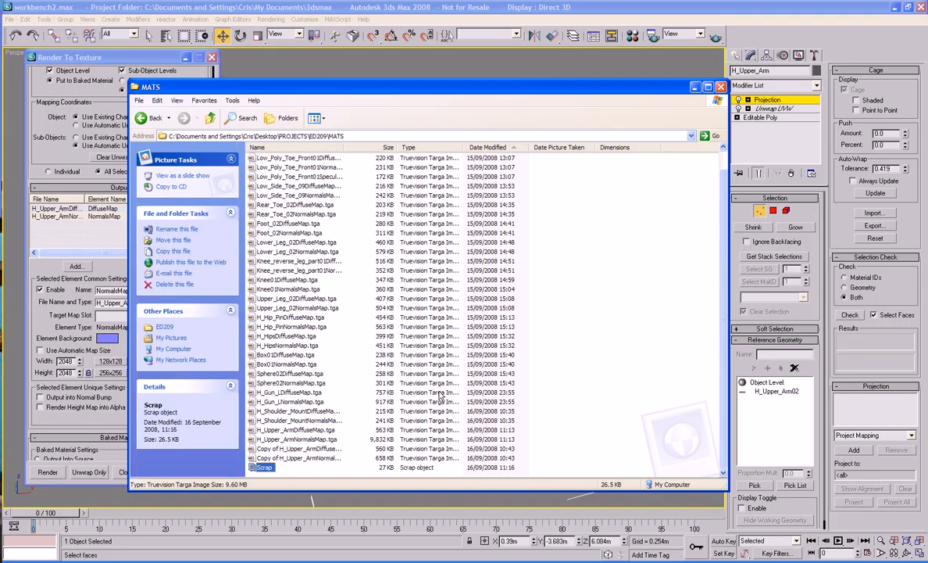
pyautogui.scroll(1, 439, 395)
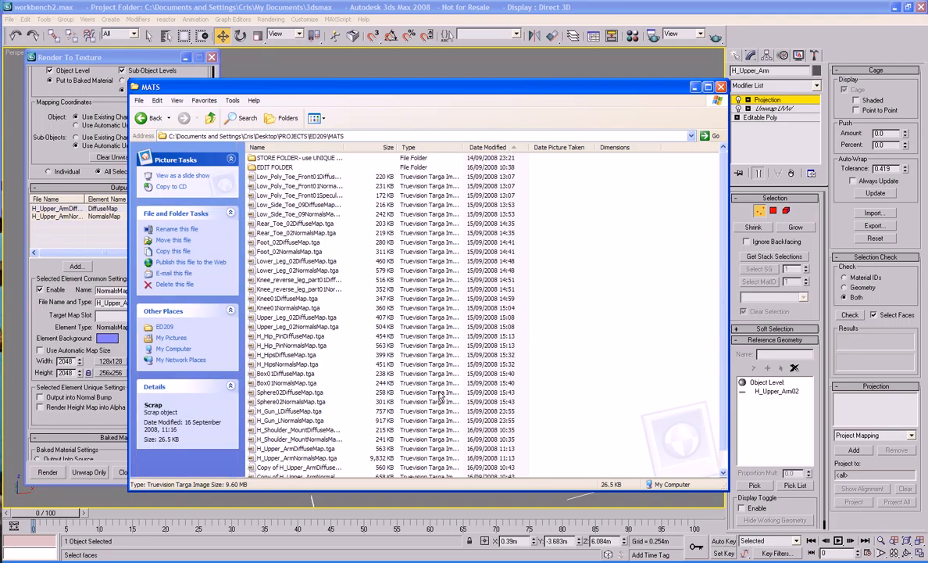
pyautogui.scroll(-1, 439, 395)
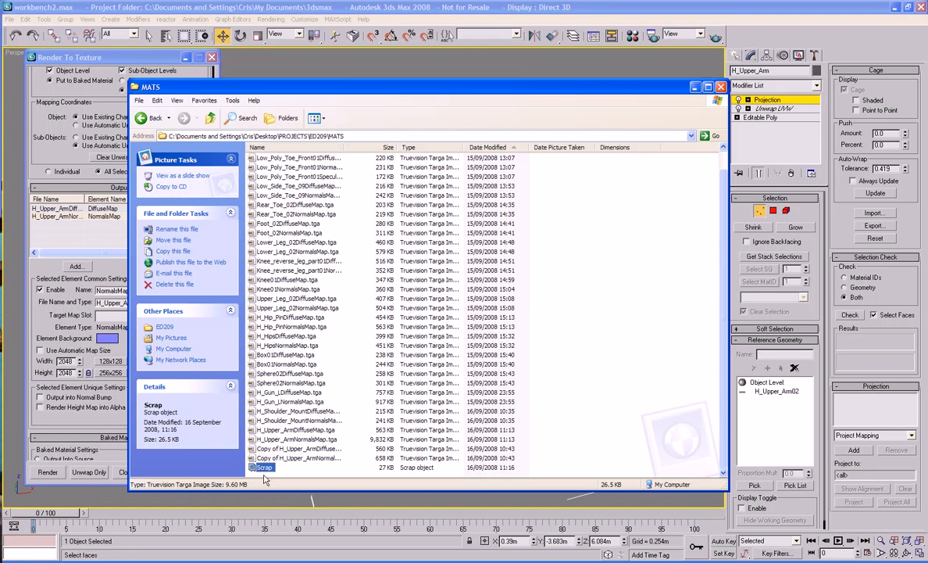
# Duplicate H_Upper_ArmNormalsMap.tga within the MATS folder and return to 3ds Max
pyautogui.click(297, 439)
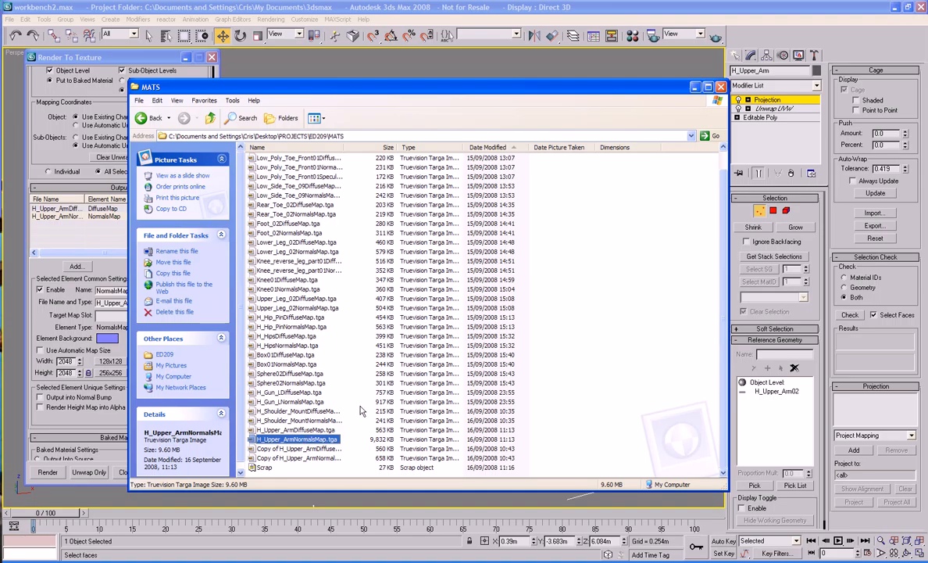
pyautogui.hotkey('ctrl', 'c')
pyautogui.hotkey('ctrl', 'v')
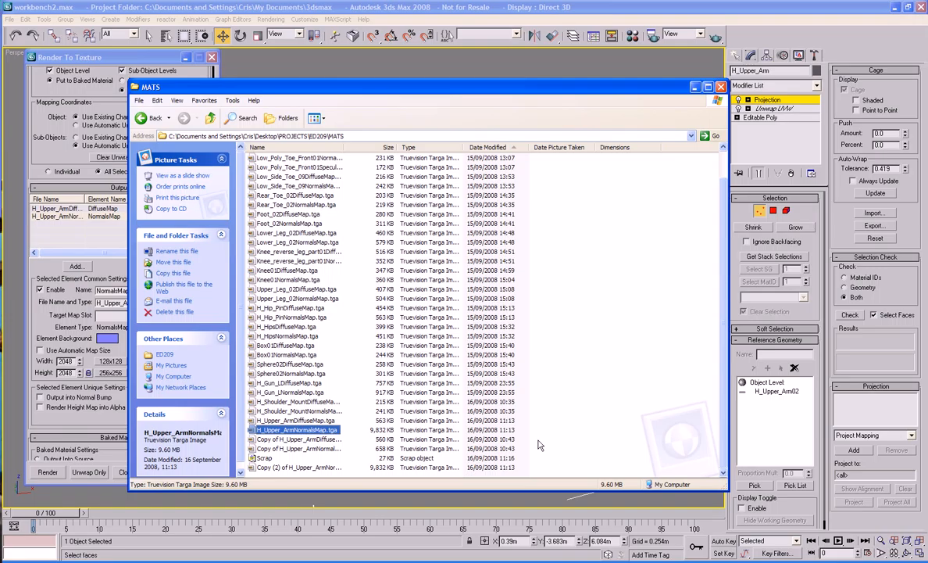
pyautogui.hotkey('alt', 'Tab')
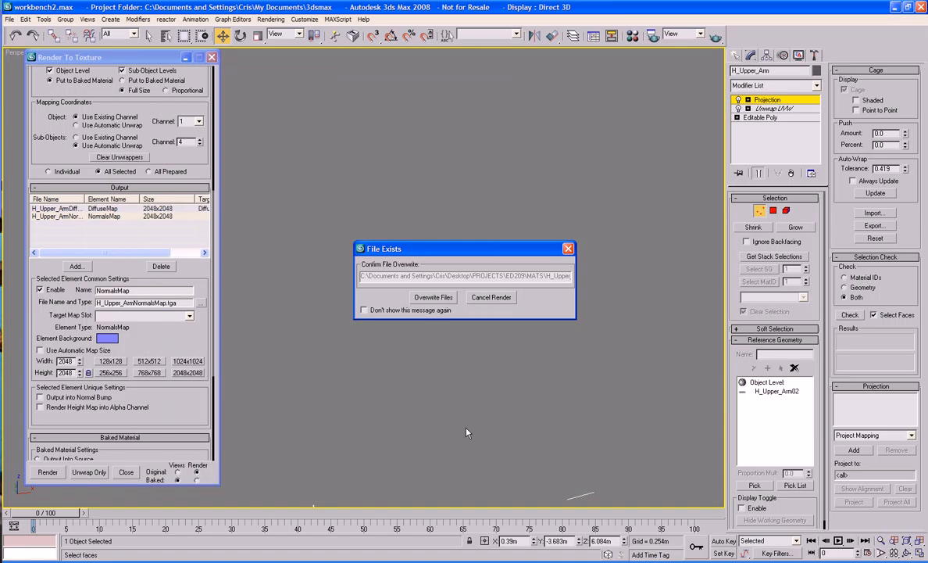
# Bake over the existing map files, and close the outdated H_Upper_ArmNormalsMap.tga in Photoshop
pyautogui.click(440, 298)
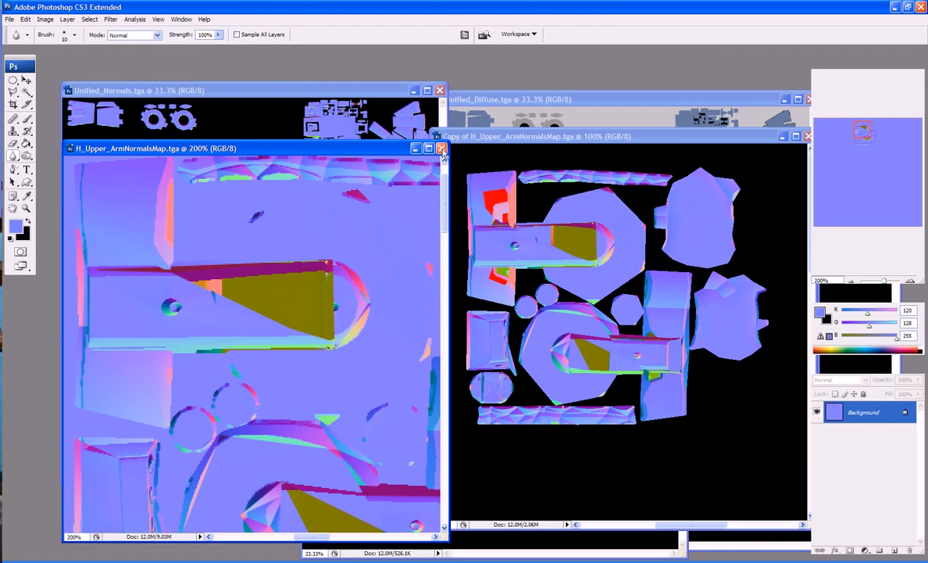
pyautogui.click(440, 148)
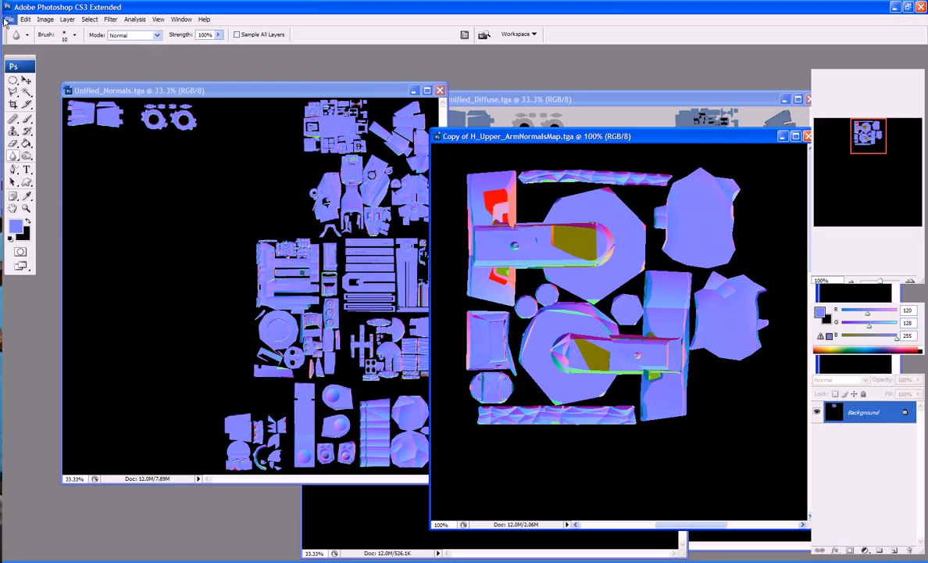
# Open the rebaked H_Upper_ArmNormalsMap.tga and close Copy of H_Upper_ArmNormalsMap.tga without saving
pyautogui.click(9, 19)
pyautogui.moveTo(31, 79)
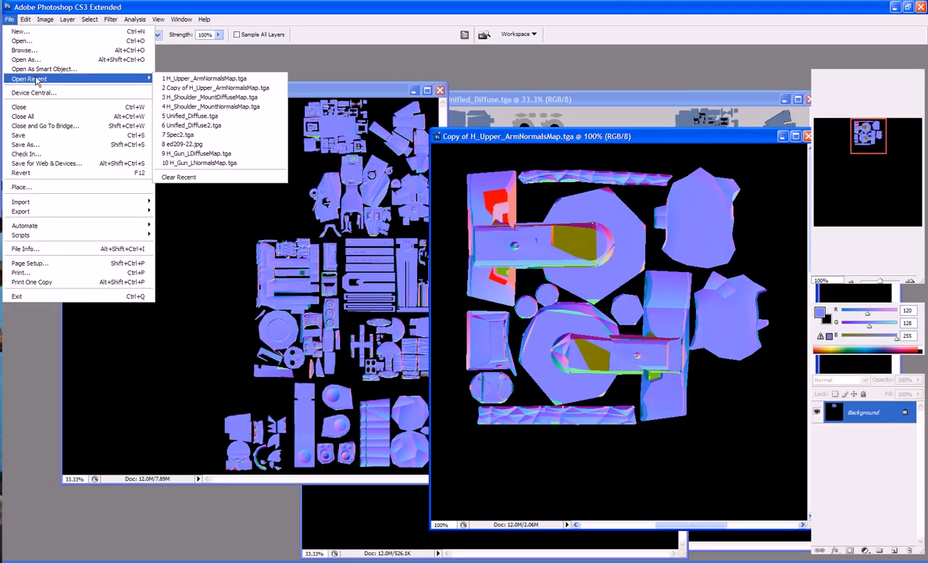
pyautogui.click(188, 72)
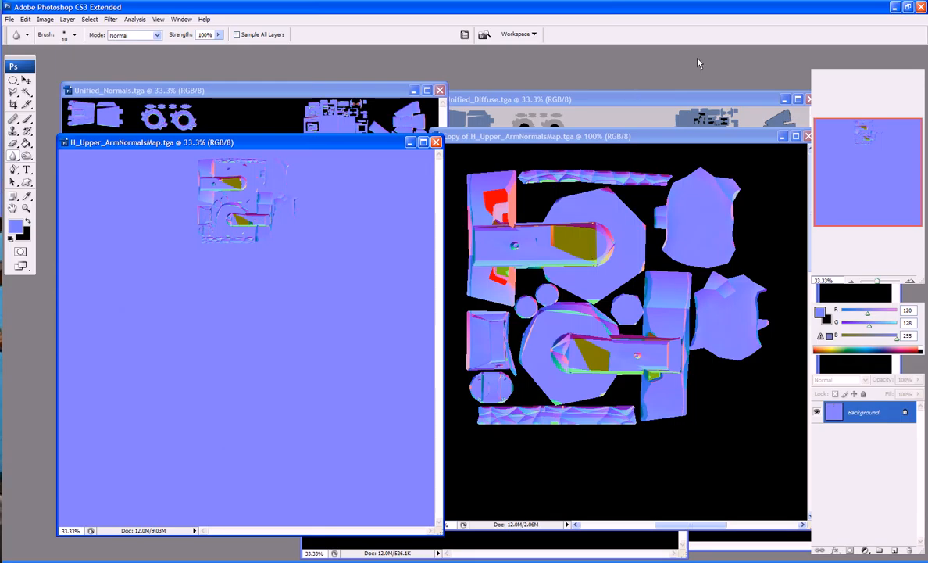
pyautogui.click(656, 136)
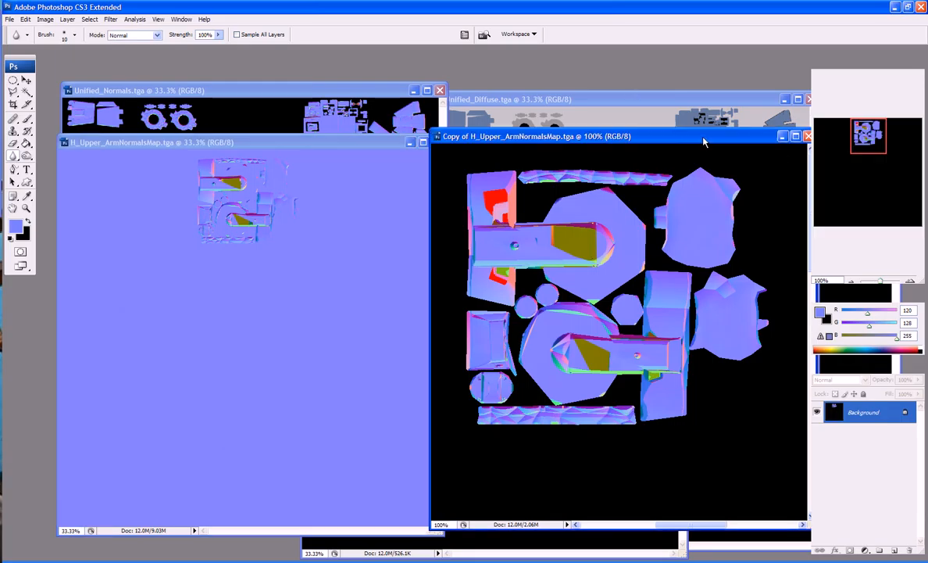
pyautogui.click(808, 136)
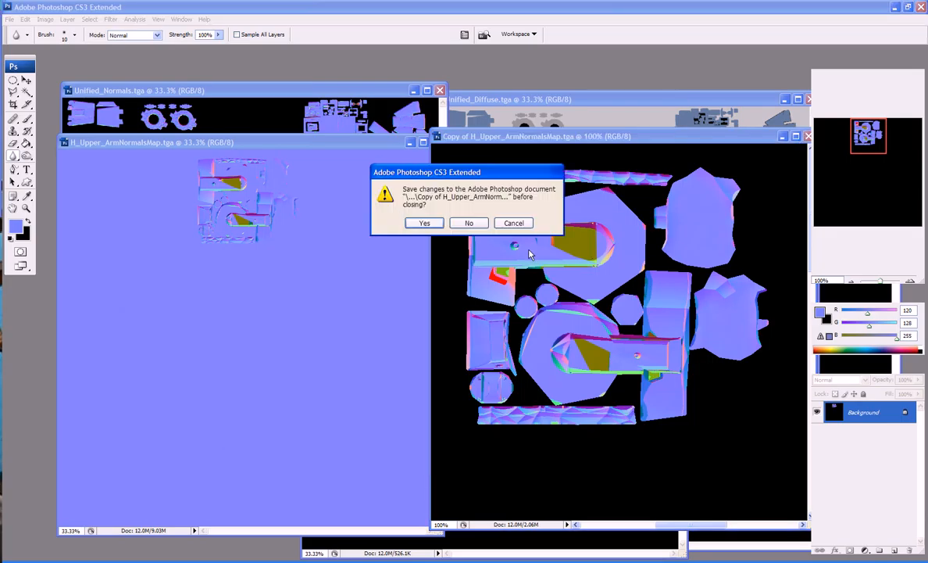
pyautogui.click(469, 222)
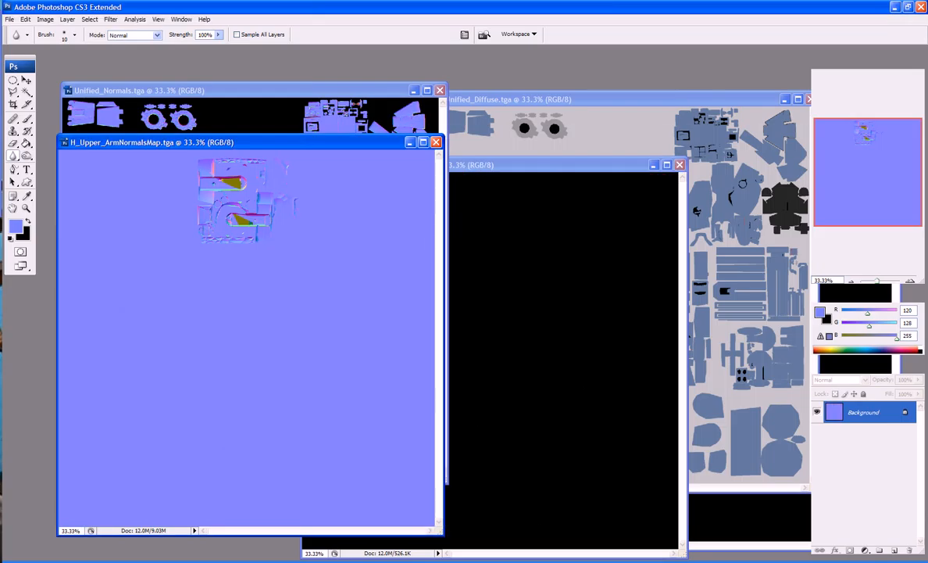
# Switch to 3ds Max, set the NormalsMap element background to black, and rebake the upper arm maps over the existing files
pyautogui.hotkey('alt', 'Tab')
pyautogui.click(114, 340)
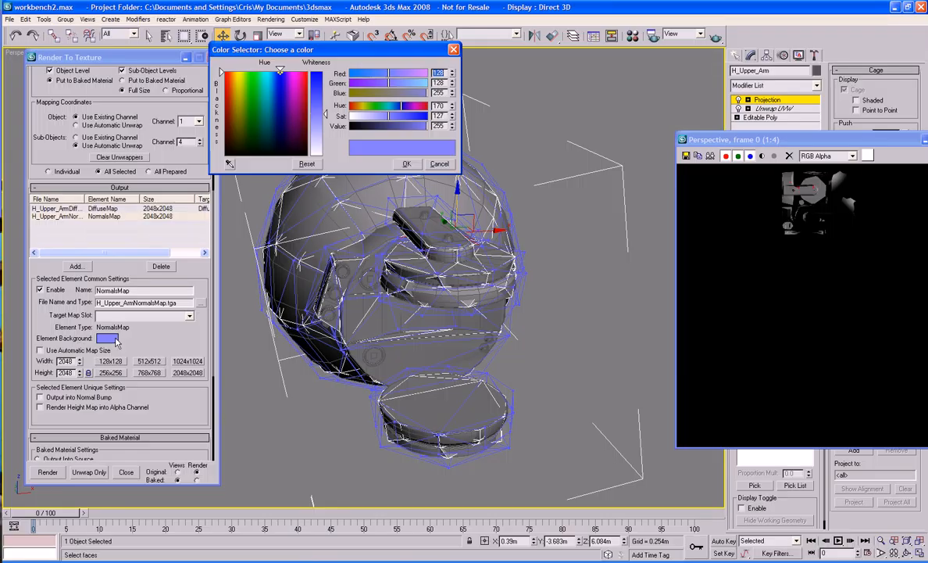
pyautogui.moveTo(354, 125); pyautogui.dragTo(323, 135)
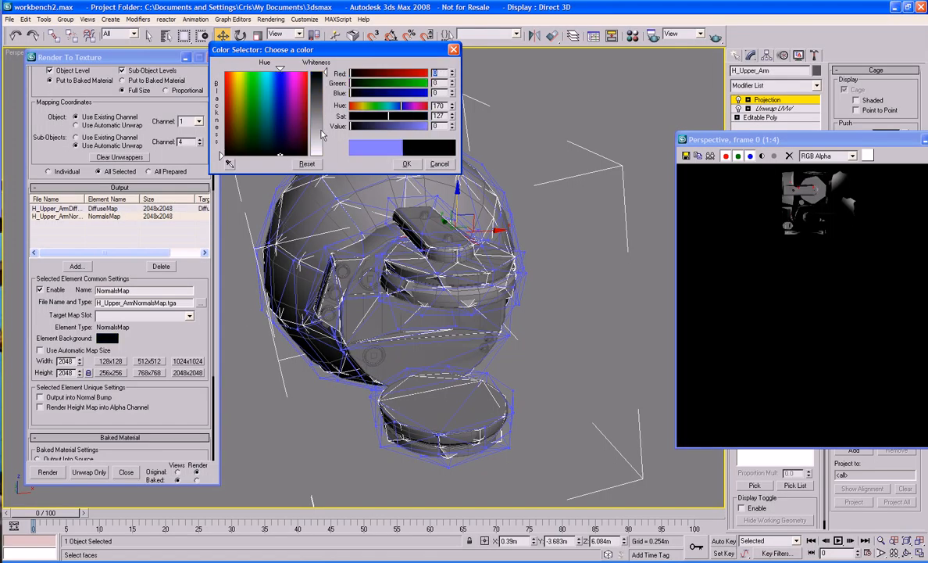
pyautogui.click(406, 163)
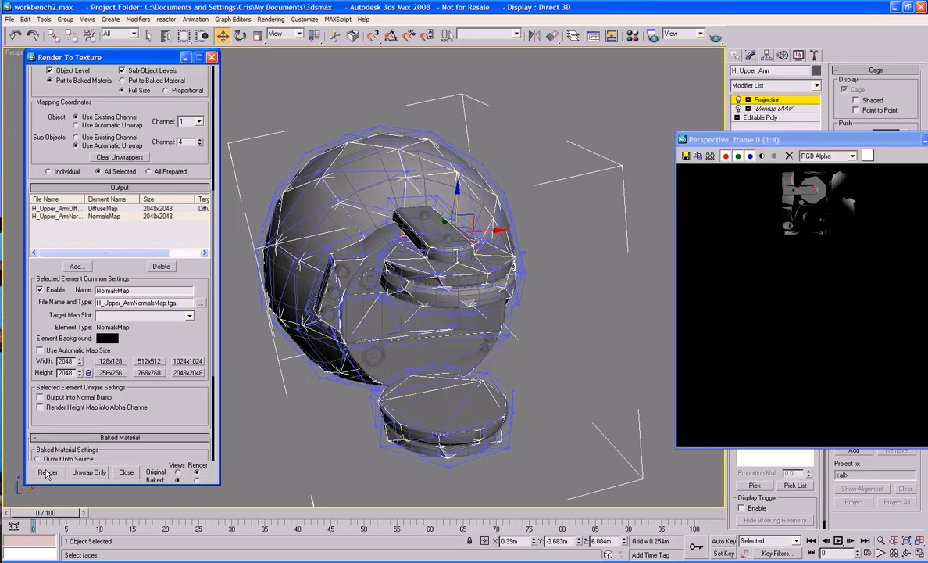
pyautogui.click(47, 472)
pyautogui.click(414, 279)
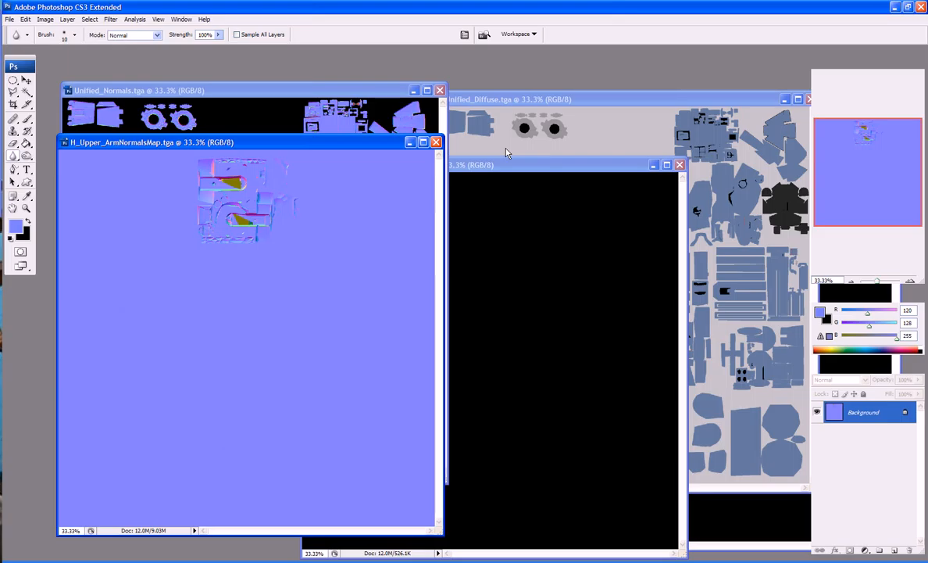
# In Photoshop, close the outdated H_Upper_ArmNormalsMap.tga and open the freshly baked version
pyautogui.click(436, 141)
pyautogui.click(10, 19)
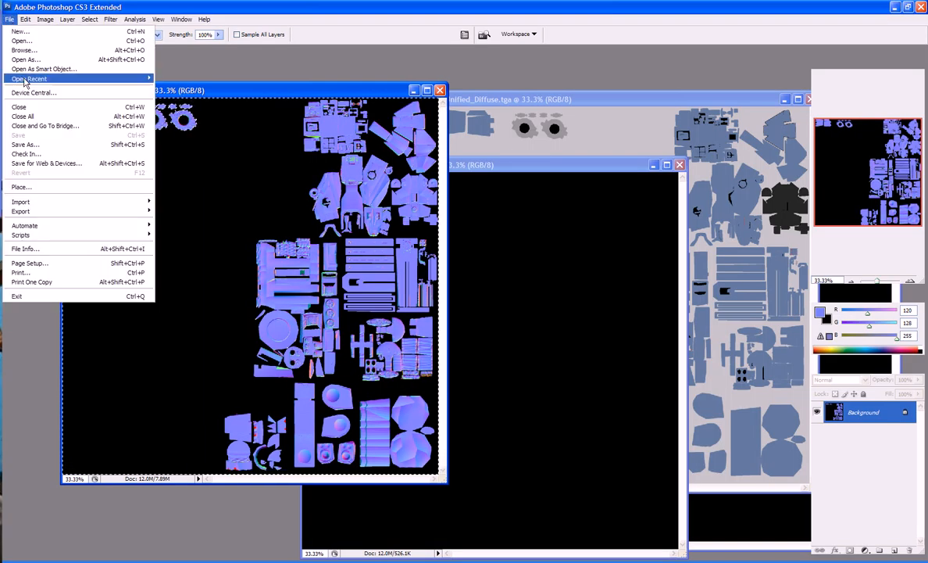
pyautogui.moveTo(94, 79)
pyautogui.click(173, 79)
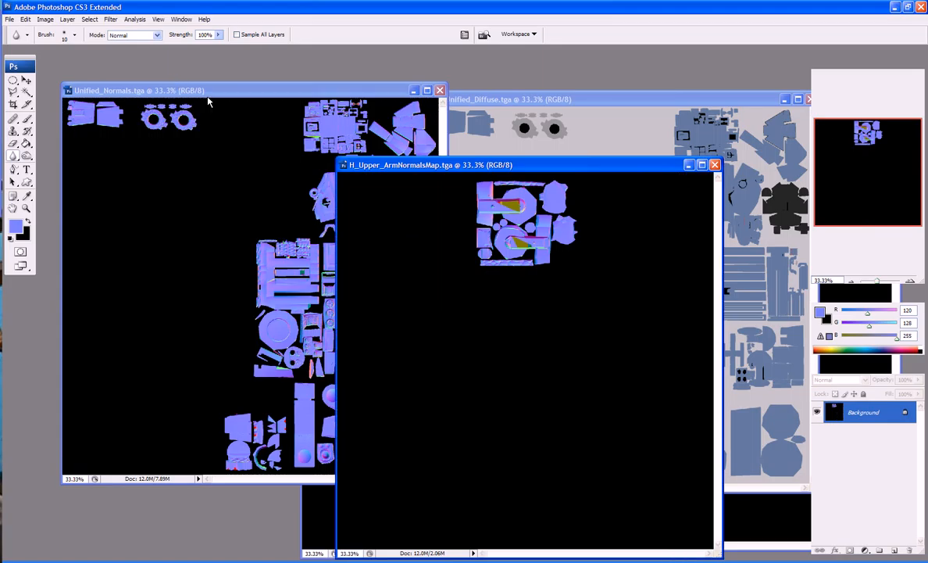
# Examine the hinge bars, bolts and surrounding plates on the baked upper arm normal map at 200% zoom
pyautogui.press('ctrl+KP_Add')
pyautogui.press('ctrl+KP_Add')
pyautogui.press('ctrl+KP_Add')
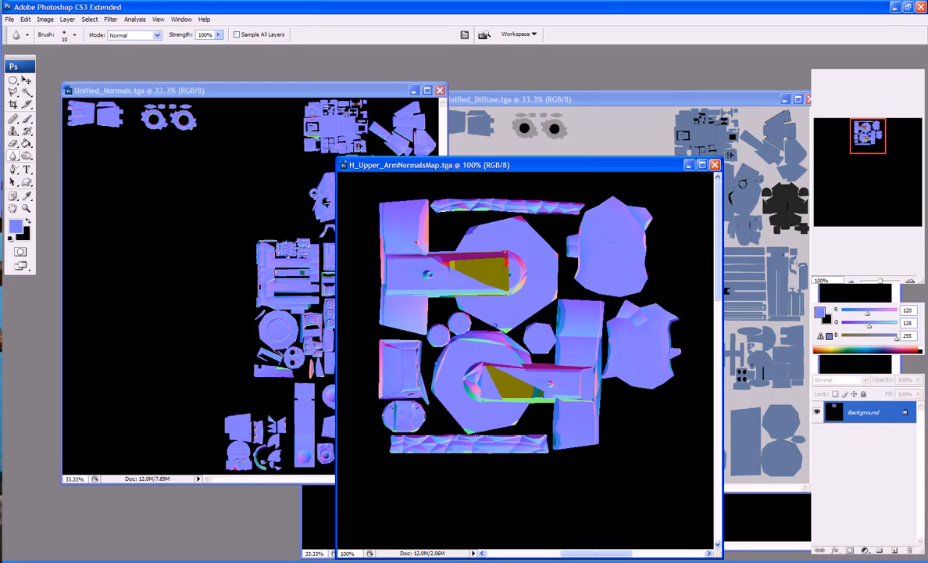
pyautogui.press('ctrl+KP_Add')
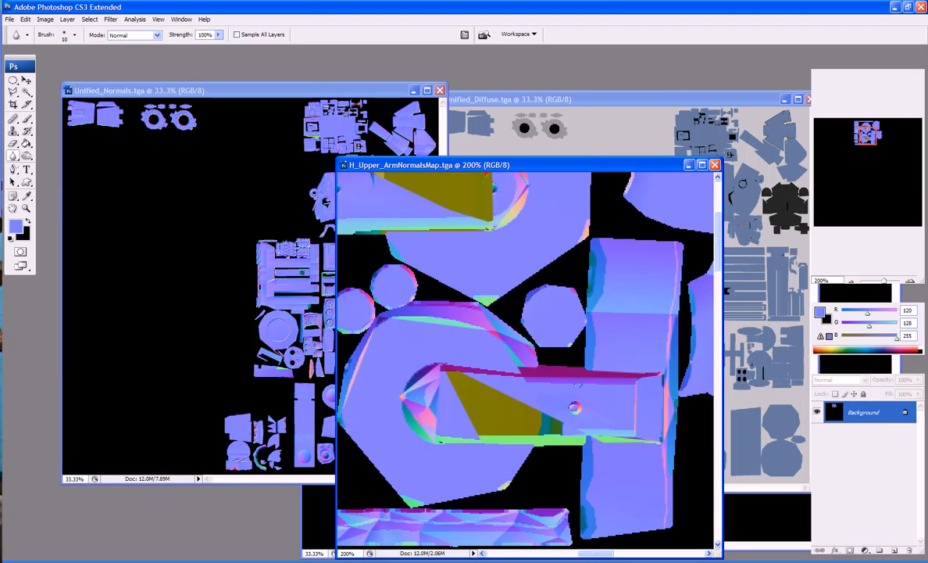
pyautogui.scroll(3, 578, 383)
pyautogui.scroll(-3, 578, 383)
pyautogui.scroll(3, 604, 417)
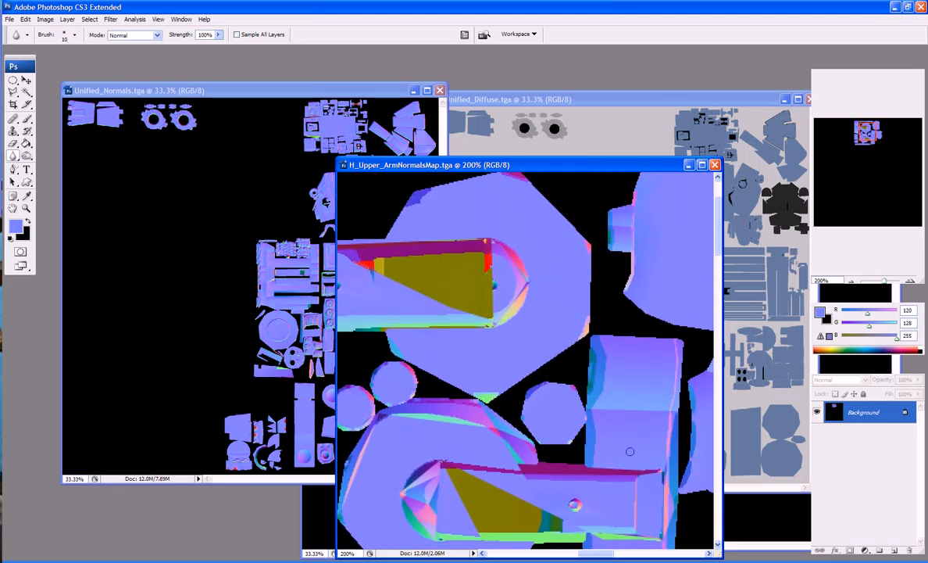
pyautogui.scroll(-1, 630, 451)
pyautogui.moveTo(607, 556); pyautogui.dragTo(589, 556)
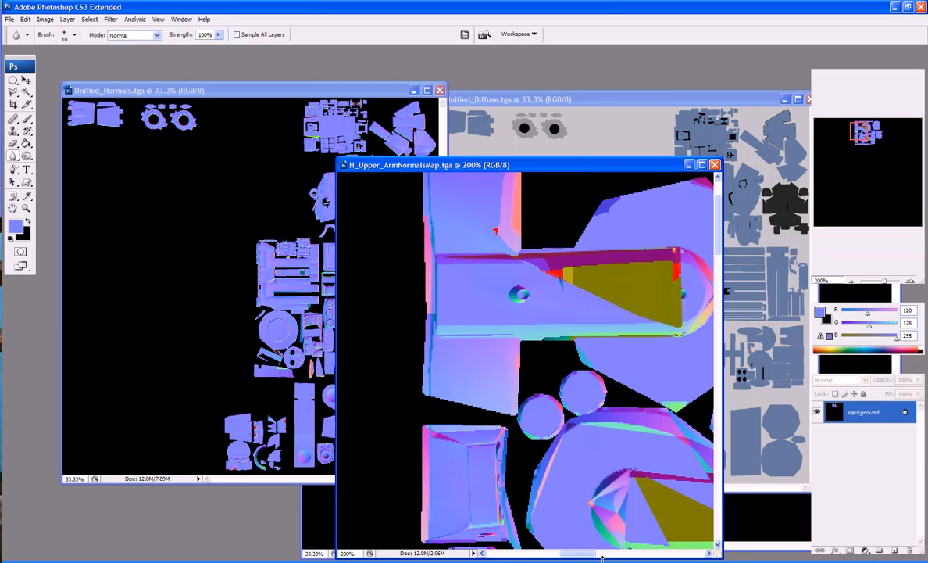
pyautogui.hscroll(3, 598, 556)
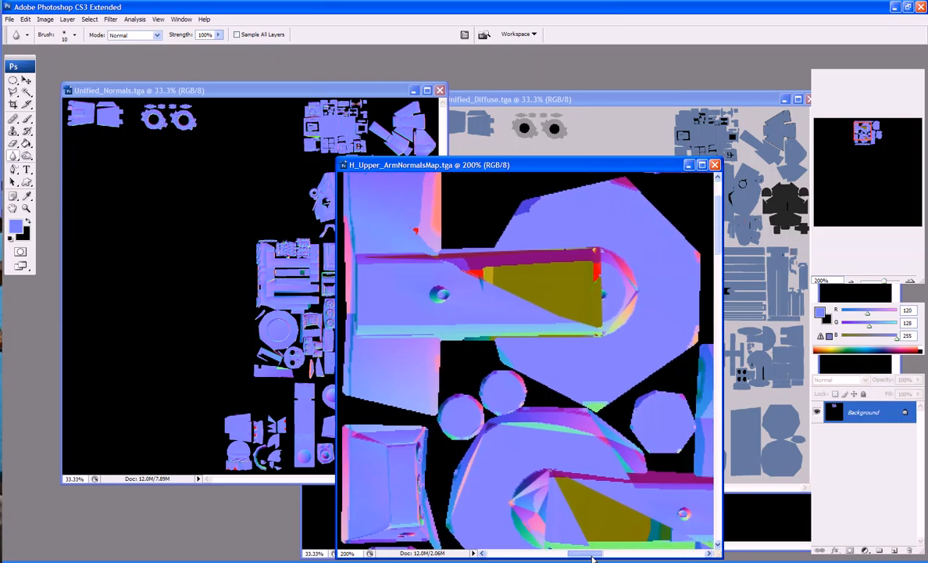
pyautogui.scroll(2, 577, 476)
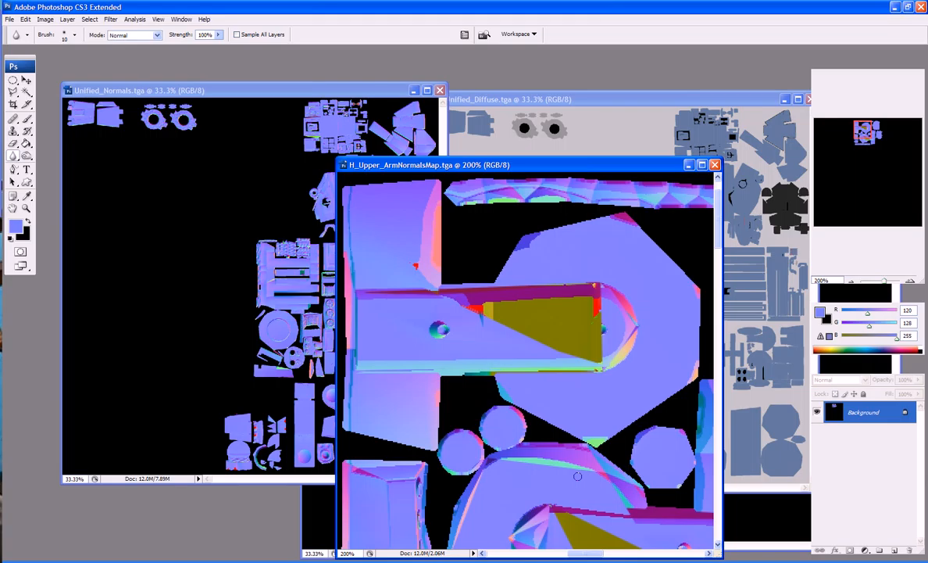
pyautogui.scroll(1, 578, 476)
pyautogui.scroll(1, 595, 410)
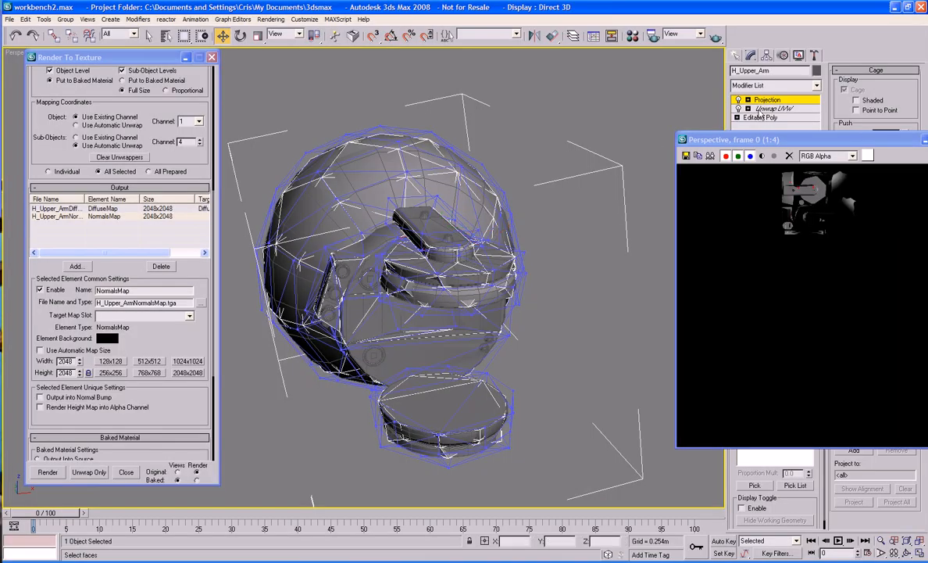
# In 3ds Max, select the high-poly H_Upper_Arm02 mesh and isolate it around the hinge bar
pyautogui.click(586, 100)
pyautogui.click(463, 236)
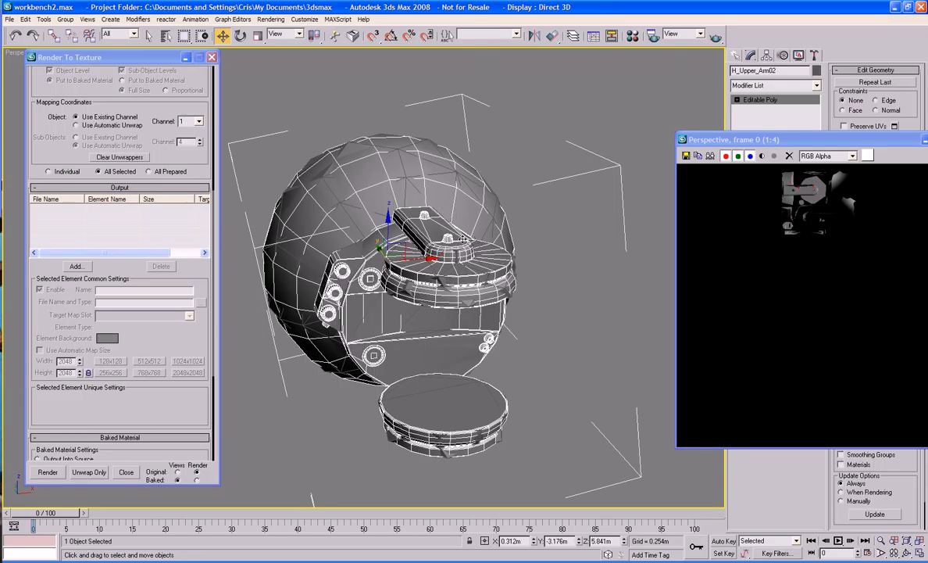
pyautogui.rightClick(462, 236)
pyautogui.click(468, 150)
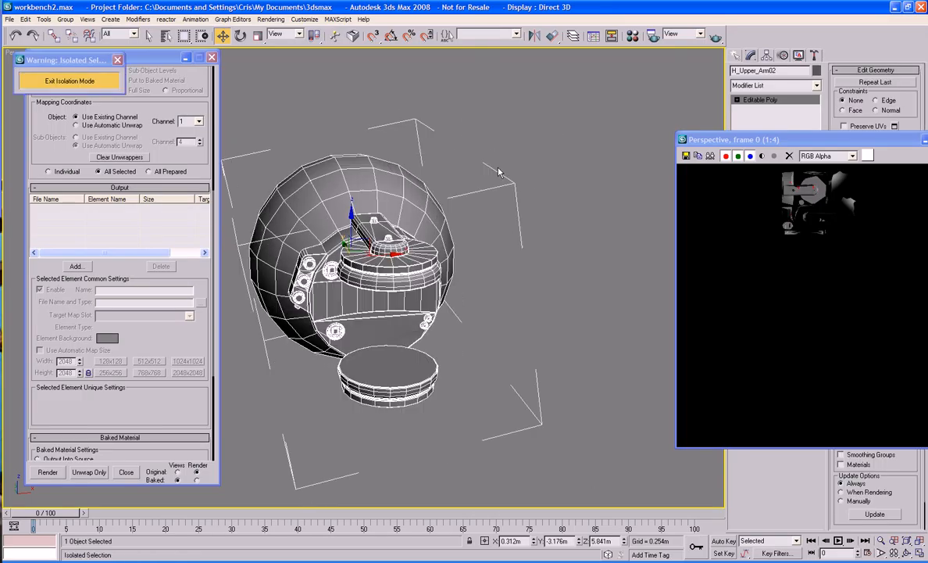
pyautogui.keyDown('alt'); pyautogui.moveTo(415, 303); pyautogui.dragTo(369, 309, button='middle'); pyautogui.keyUp('alt')
pyautogui.scroll(5, 467, 335)
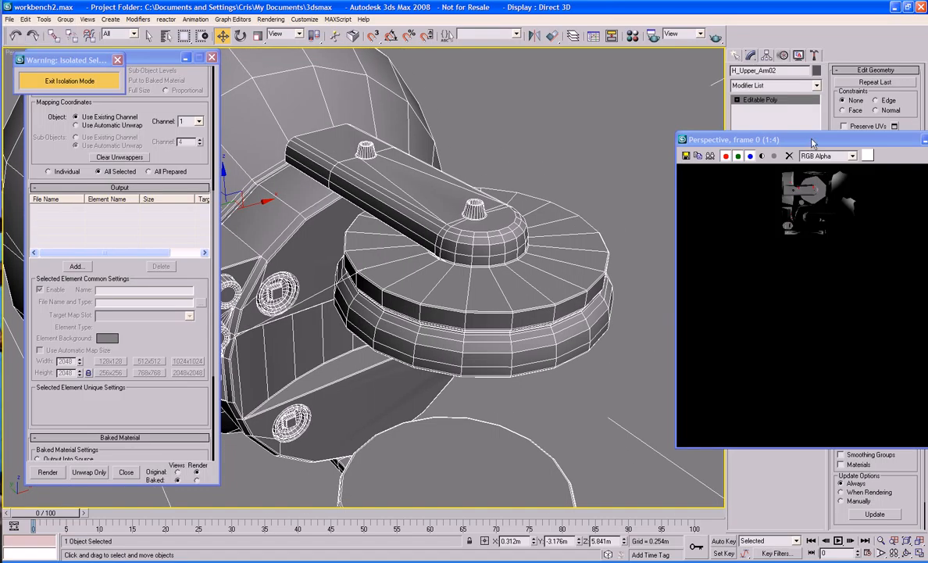
# Weld all vertices of H_Upper_Arm02 with a weld threshold of 0.0m
pyautogui.moveTo(814, 142); pyautogui.dragTo(545, 85)
pyautogui.click(746, 211)
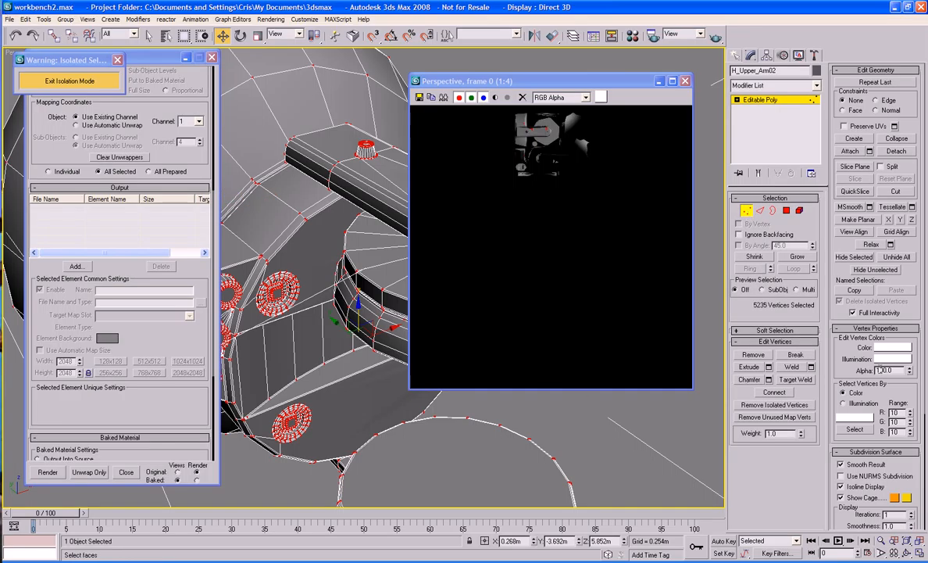
pyautogui.click(812, 369)
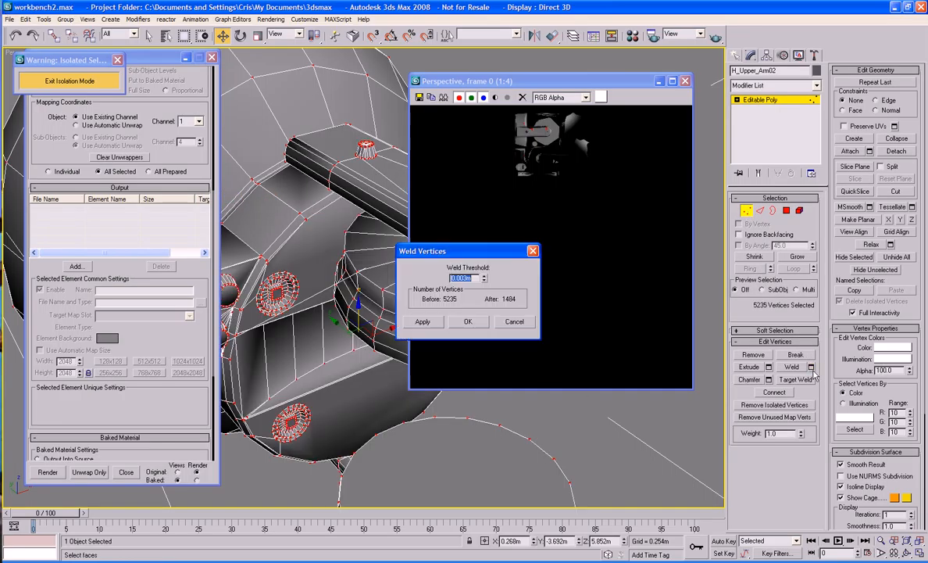
pyautogui.click(484, 281)
pyautogui.moveTo(485, 281); pyautogui.dragTo(484, 292)
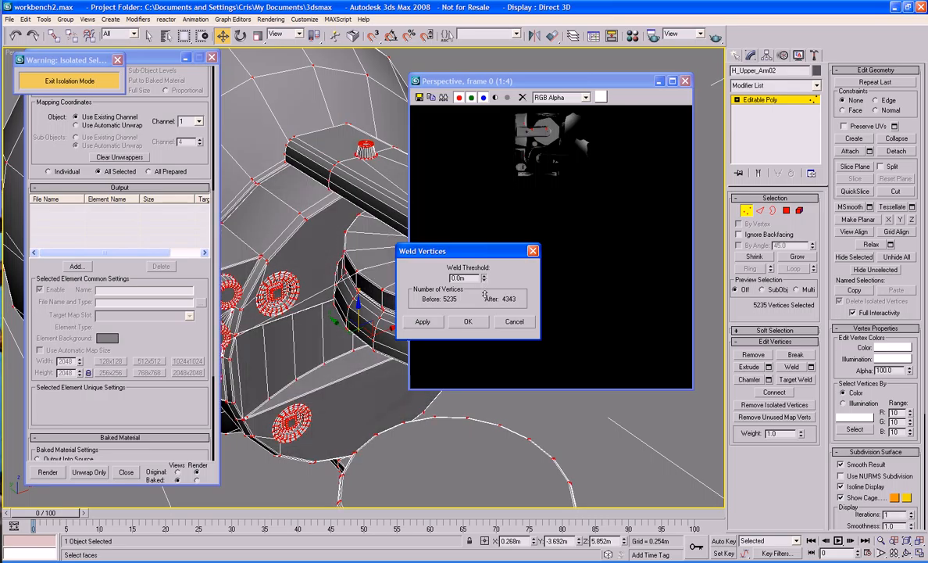
pyautogui.click(475, 322)
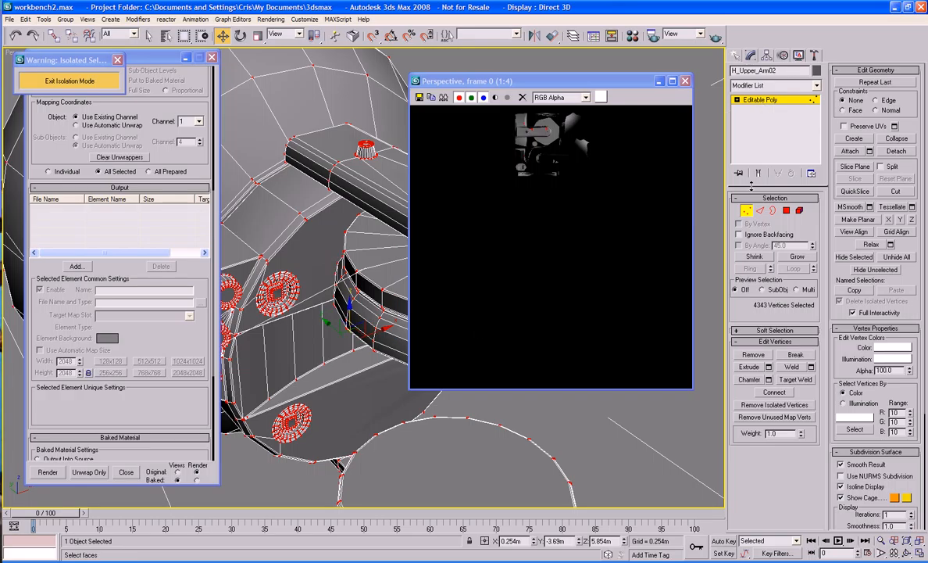
# Leave vertex editing and add a Smooth modifier to H_Upper_Arm02
pyautogui.click(749, 212)
pyautogui.click(795, 86)
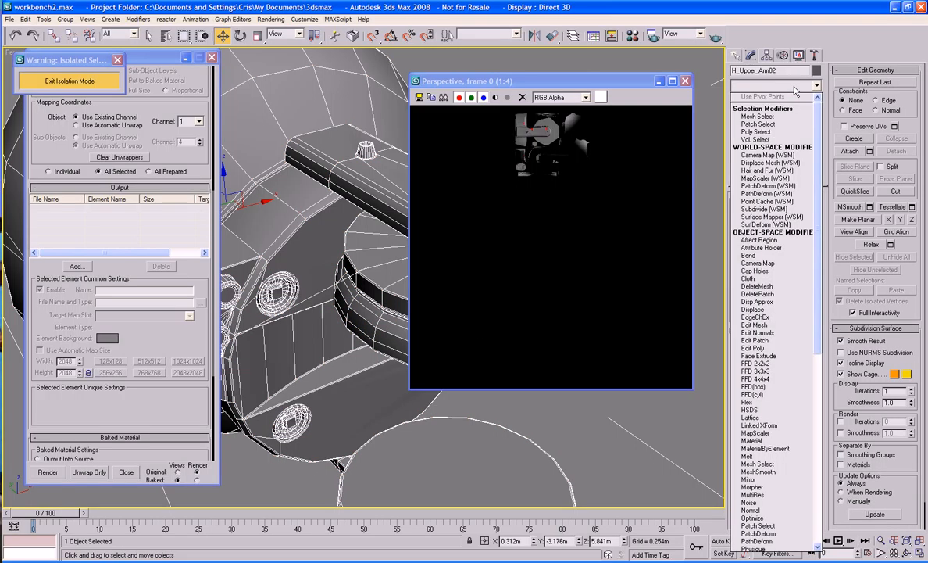
pyautogui.press('s')
pyautogui.press('s')
pyautogui.press('s')
pyautogui.press('s')
pyautogui.press('s')
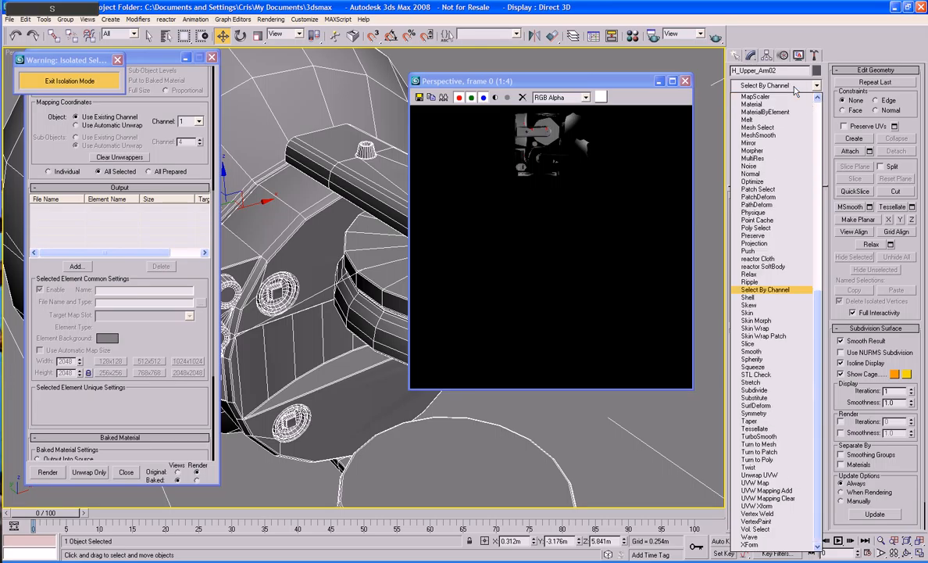
pyautogui.press('s')
pyautogui.press('s')
pyautogui.press('s')
pyautogui.press('s')
pyautogui.press('s')
pyautogui.press('s')
pyautogui.press('s')
pyautogui.press('s')
pyautogui.press('Up')
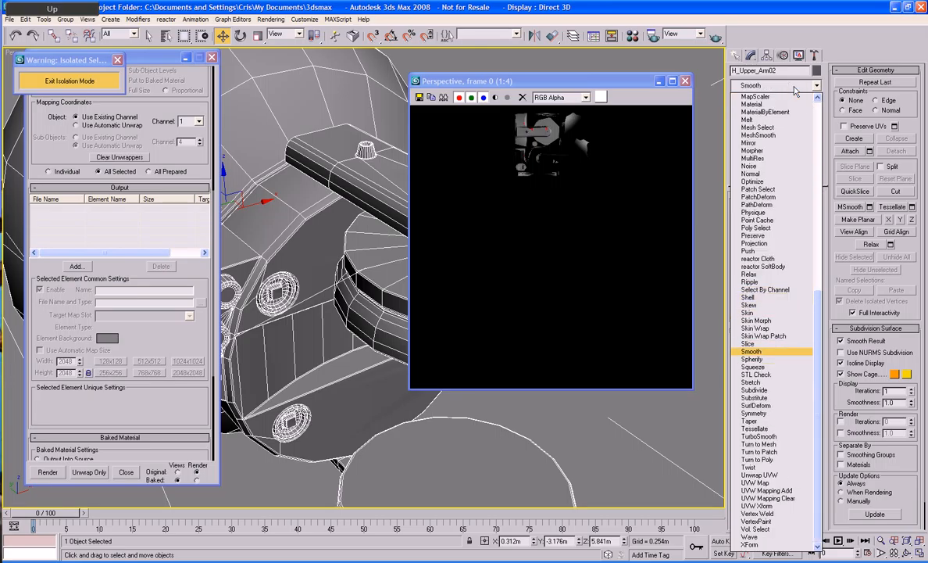
pyautogui.press('Return')
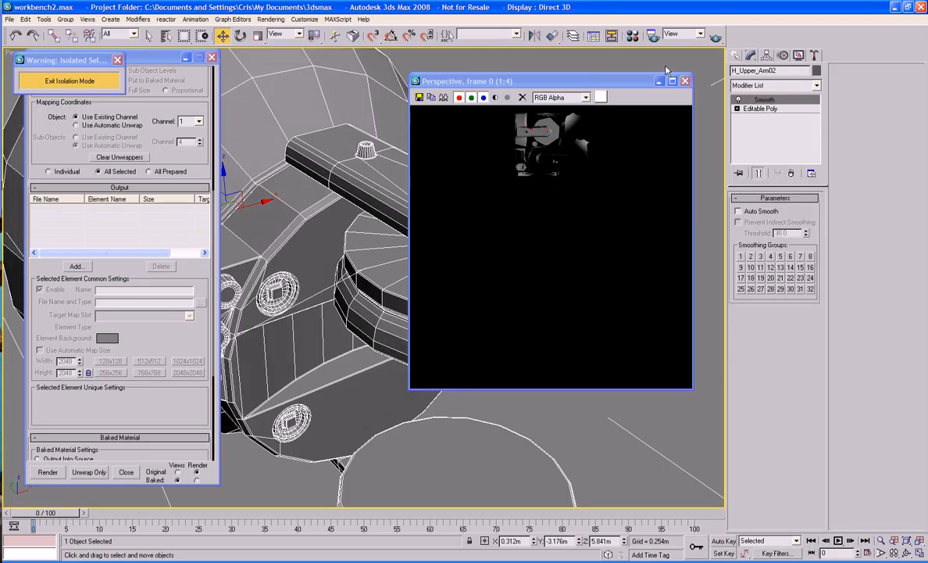
# Hide the mesh's edge display and enable Auto Smooth with a threshold of 22.4
pyautogui.press('F4')
pyautogui.moveTo(603, 88); pyautogui.dragTo(623, 235)
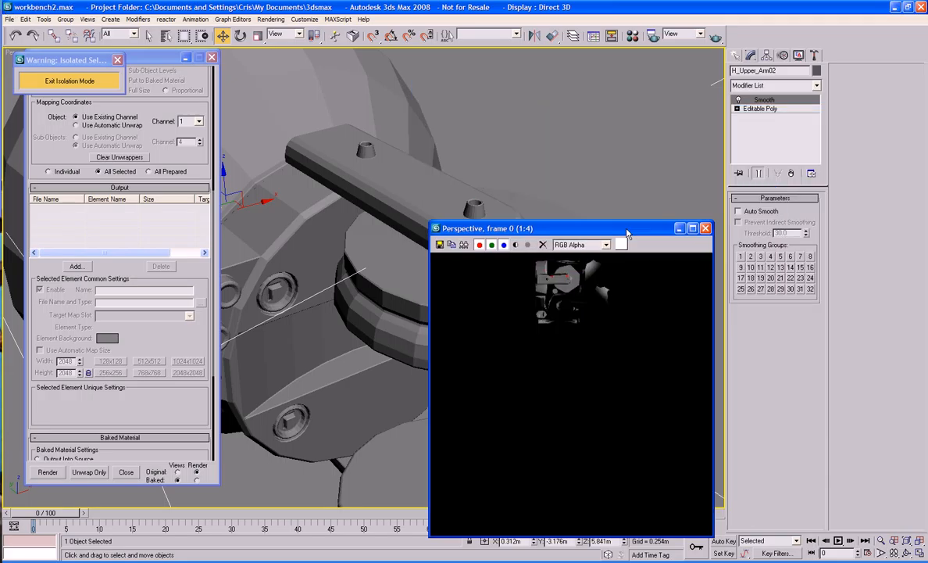
pyautogui.click(738, 211)
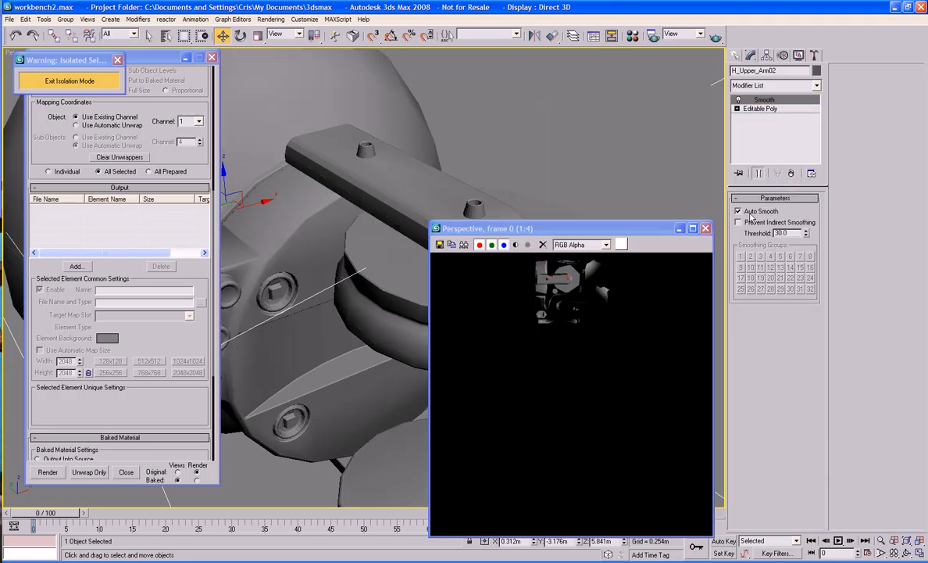
pyautogui.doubleClick(782, 233)
pyautogui.write('22.')
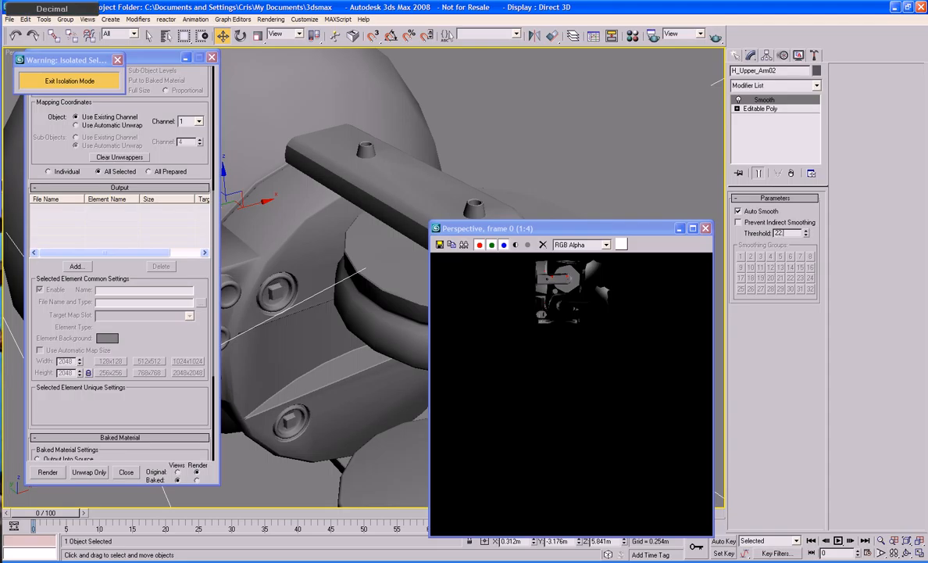
pyautogui.write('4')
pyautogui.press('Return')
# Convert the smoothed H_Upper_Arm02 to an Editable Poly and check its shading from several angles
pyautogui.rightClick(423, 325)
pyautogui.moveTo(352, 427)
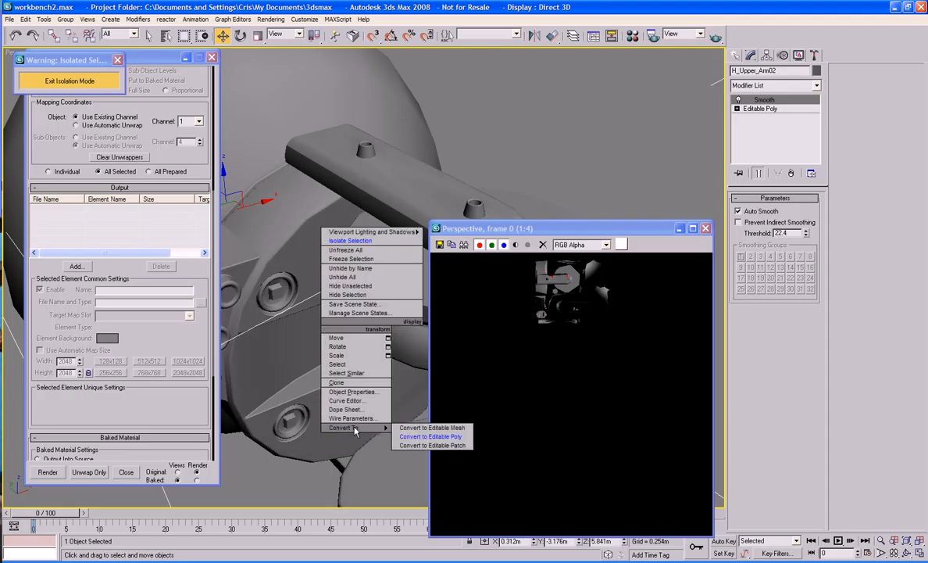
pyautogui.click(430, 436)
pyautogui.moveTo(375, 391); pyautogui.dragTo(357, 345, button='middle')
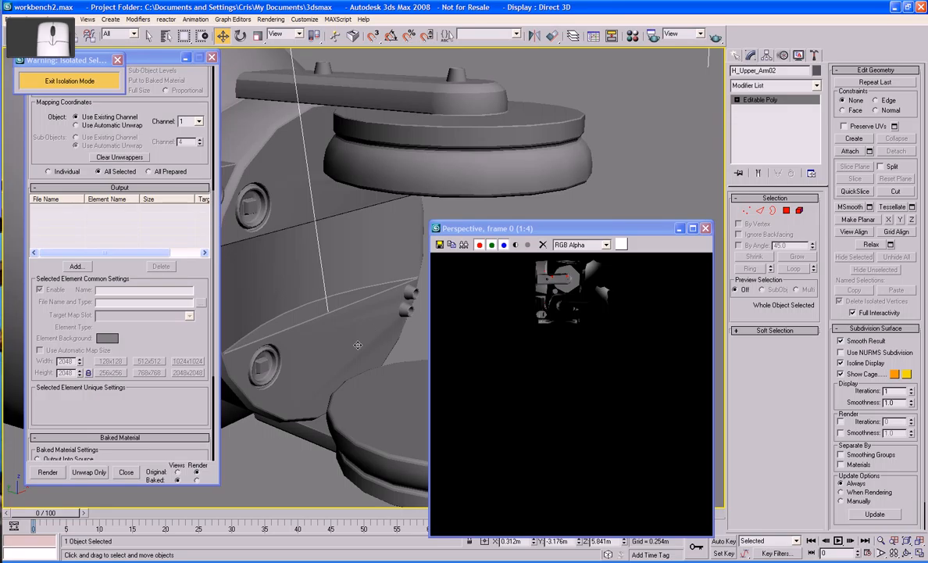
pyautogui.press('z')
pyautogui.keyDown('alt'); pyautogui.moveTo(327, 378); pyautogui.dragTo(305, 390, button='middle'); pyautogui.keyUp('alt')
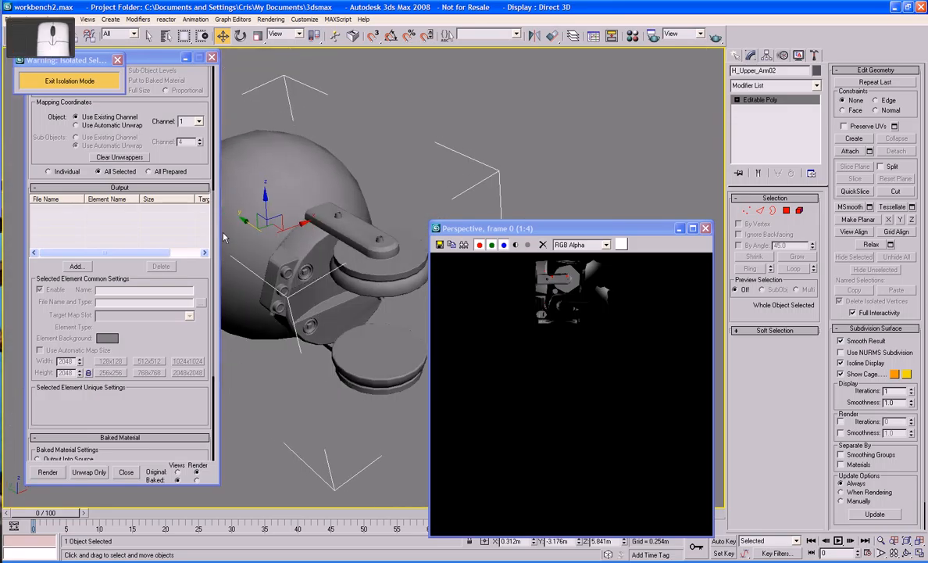
# Leave isolation mode, select the low-poly H_Upper_Arm, and rebake its diffuse and normal maps over the existing files
pyautogui.click(115, 78)
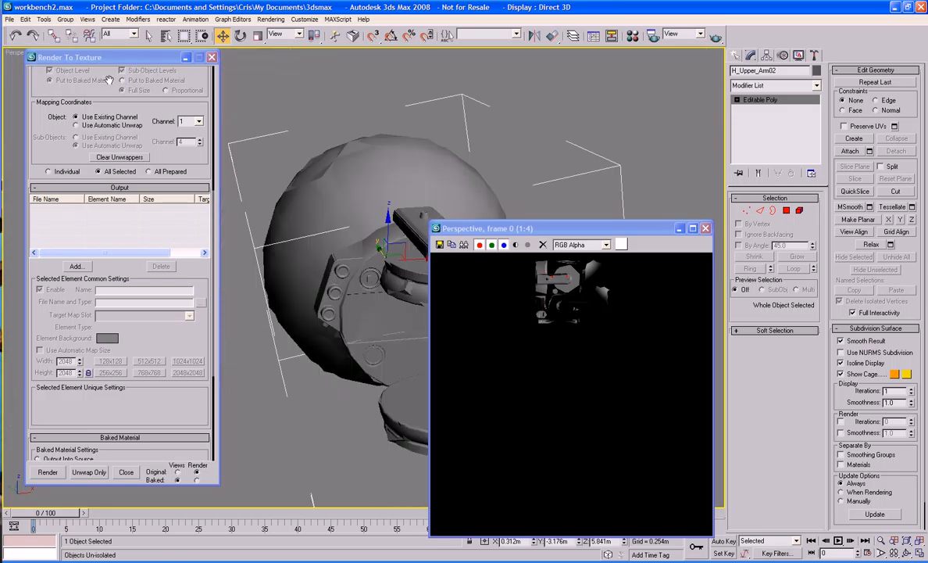
pyautogui.click(391, 219)
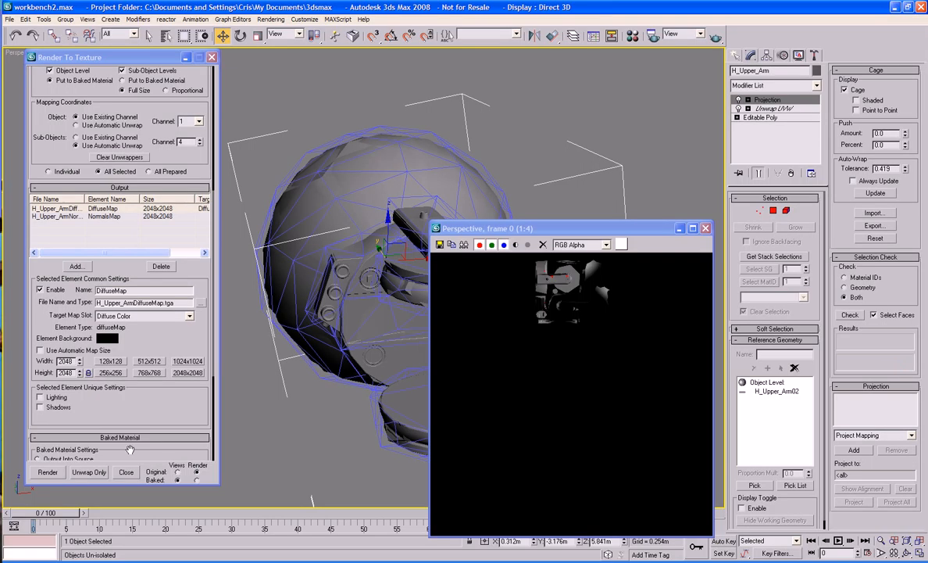
pyautogui.click(47, 472)
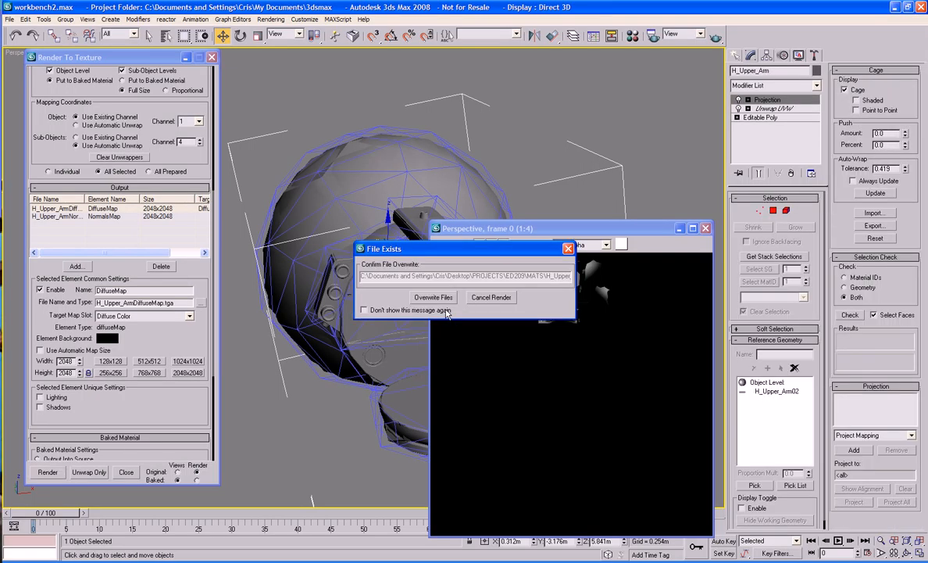
pyautogui.click(425, 354)
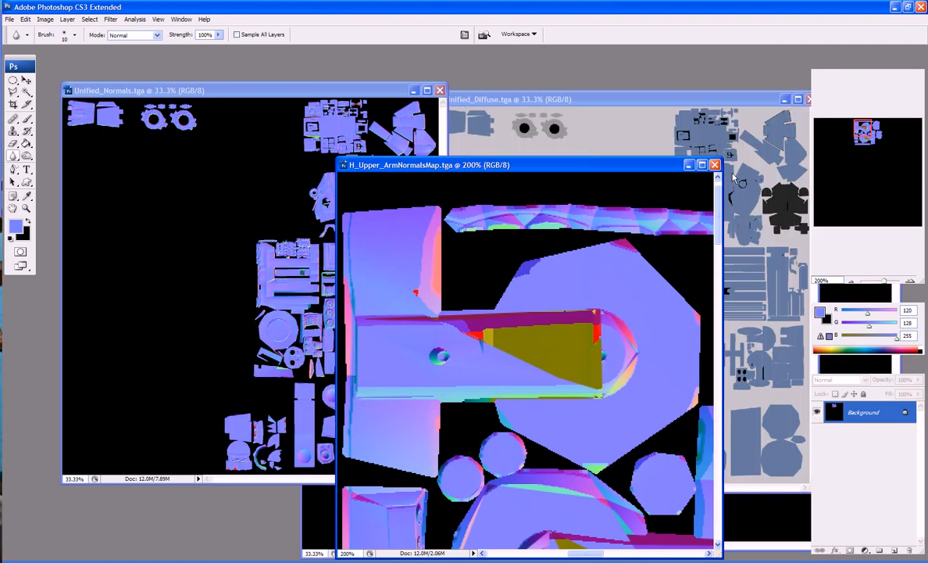
# In Photoshop, close the outdated H_Upper_ArmNormalsMap.tga and reopen the rebaked file
pyautogui.click(714, 165)
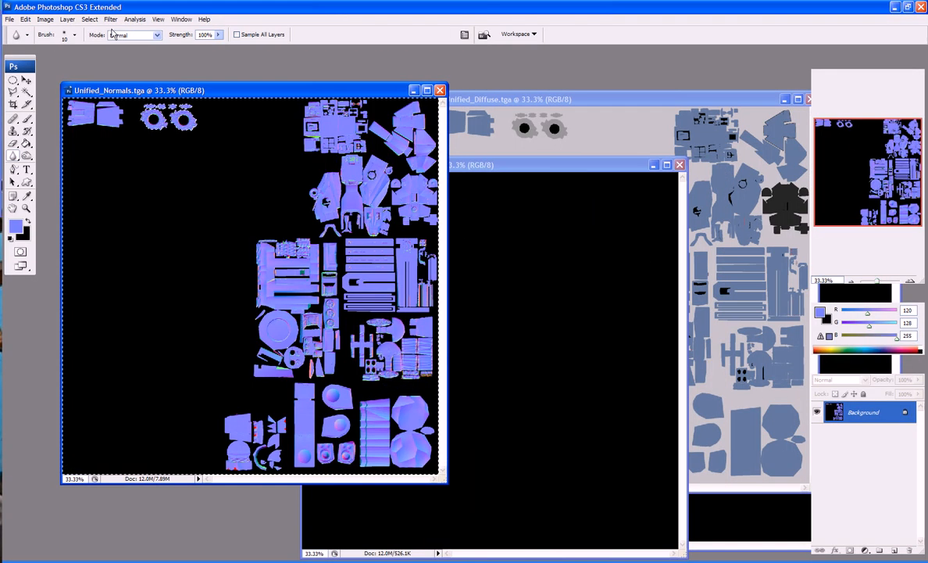
pyautogui.click(9, 19)
pyautogui.moveTo(31, 79)
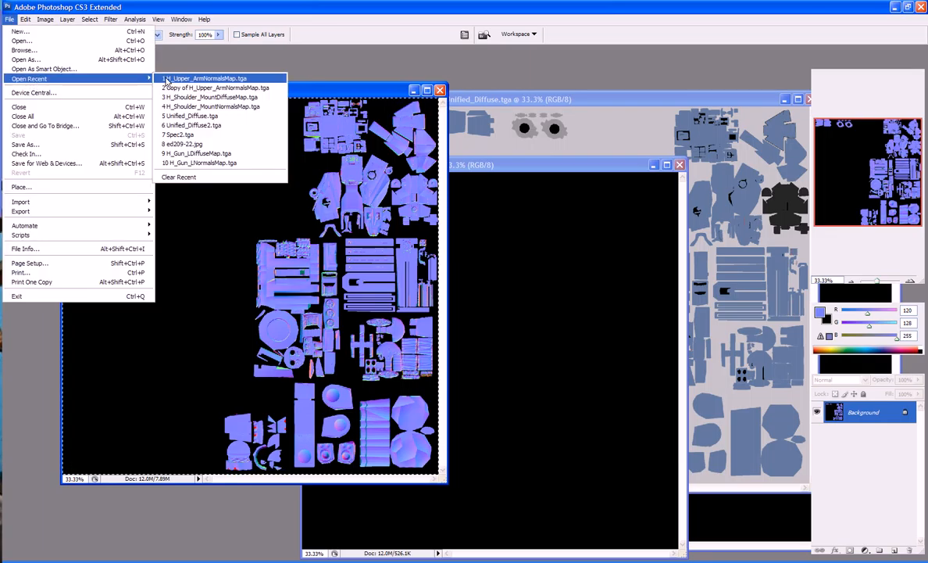
pyautogui.click(199, 79)
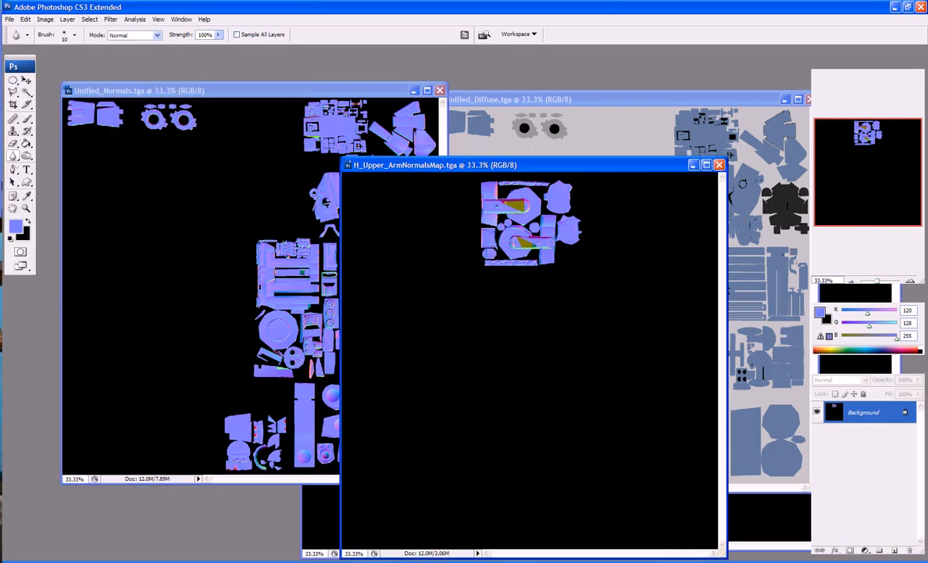
# Sample the purple on the upper edge of the arm bar and paint that edge's left part evenly with a small brush
pyautogui.press('ctrl+KP_Add')
pyautogui.press('ctrl+KP_Add')
pyautogui.press('ctrl+KP_Add')
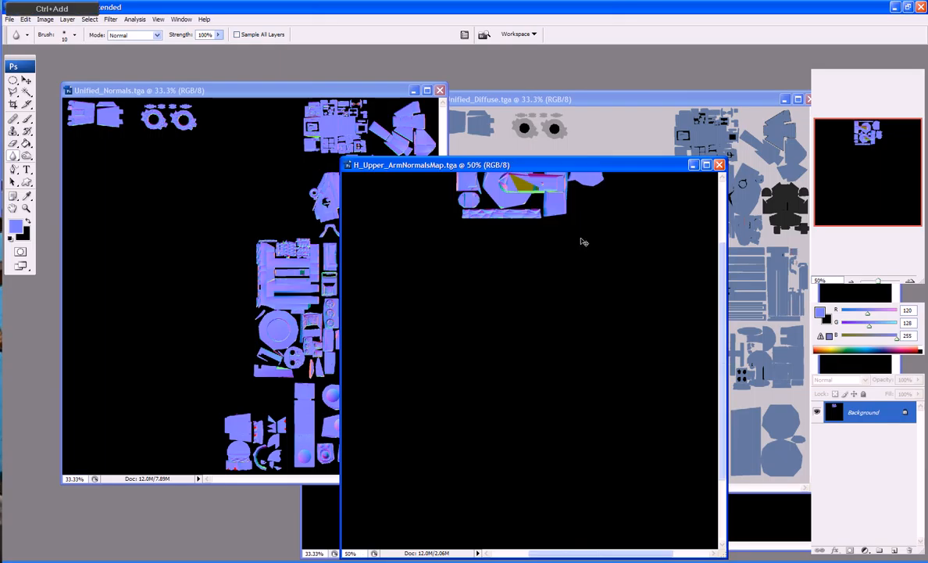
pyautogui.scroll(5, 608, 275)
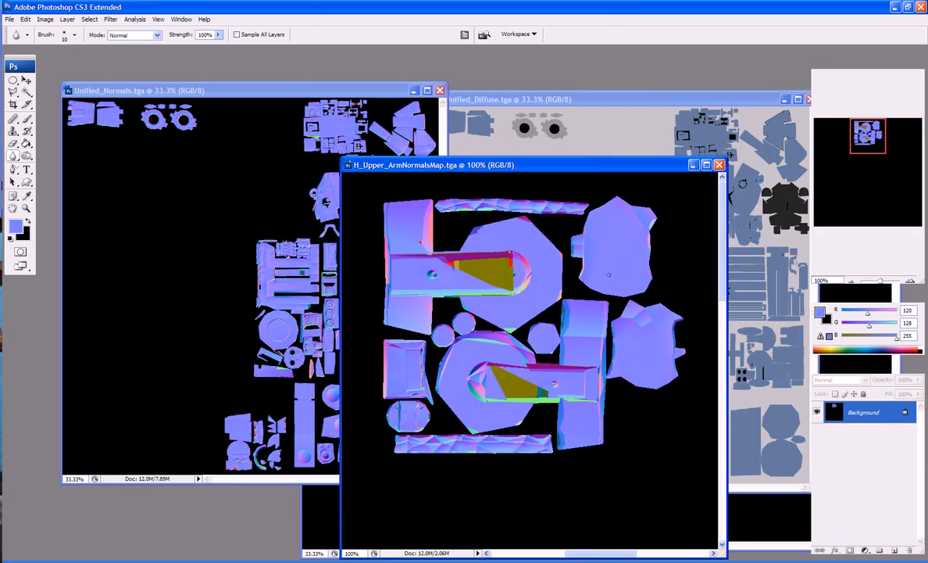
pyautogui.press('ctrl+KP_Add')
pyautogui.scroll(3, 611, 279)
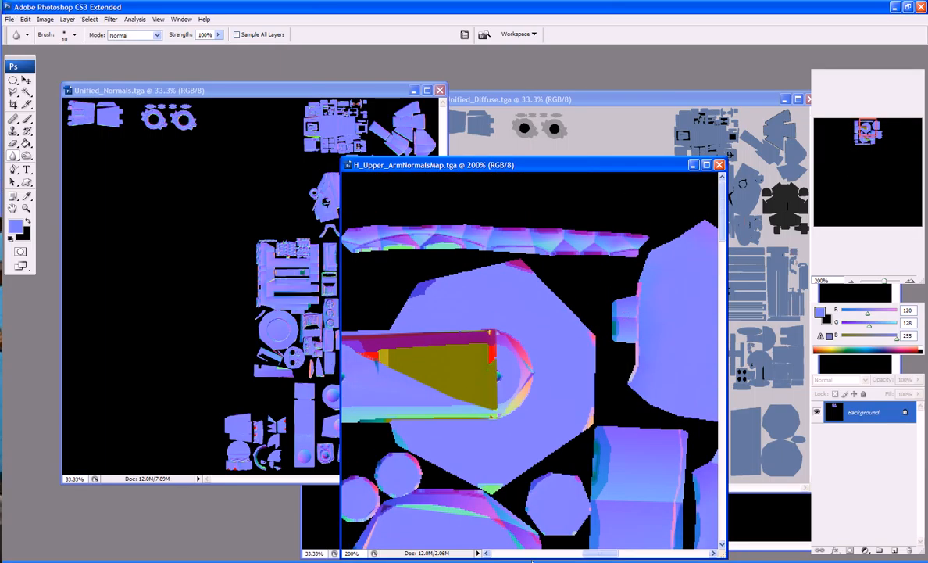
pyautogui.moveTo(615, 554); pyautogui.dragTo(602, 554)
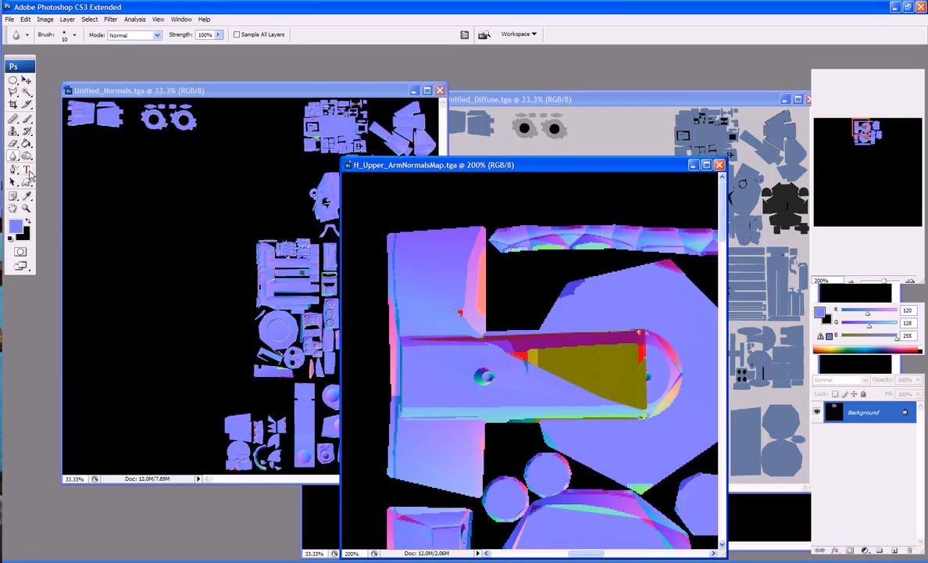
pyautogui.press('i')
pyautogui.click(406, 337)
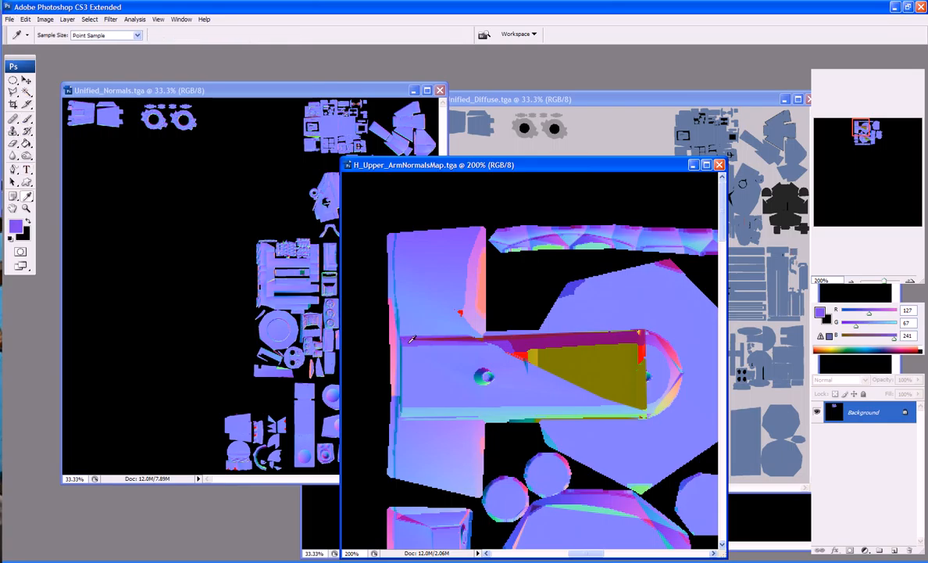
pyautogui.press('b')
pyautogui.press('[')
pyautogui.press('[')
pyautogui.press('[')
pyautogui.press('[')
pyautogui.press('[')
pyautogui.press('[')
pyautogui.press('[')
pyautogui.press('[')
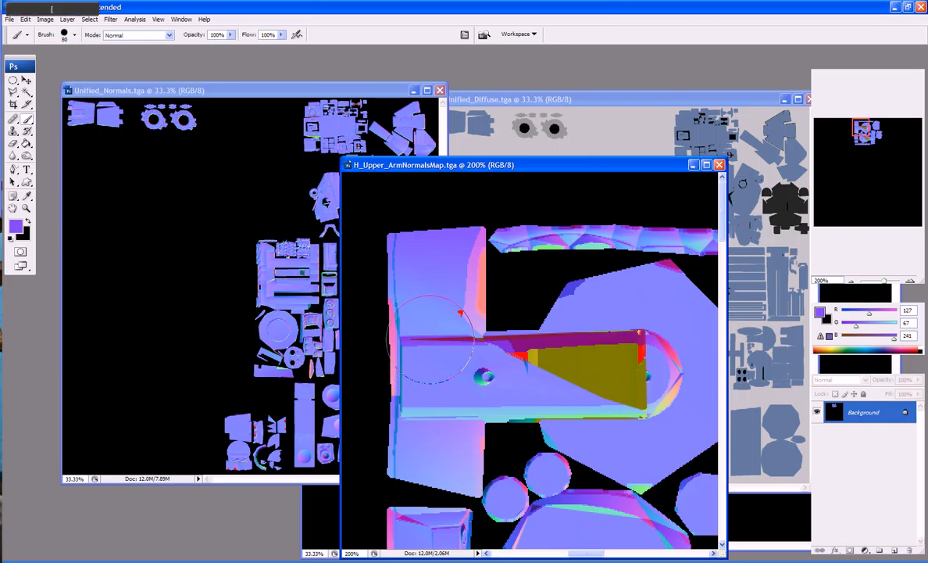
pyautogui.press('[')
pyautogui.press('[')
pyautogui.press('[')
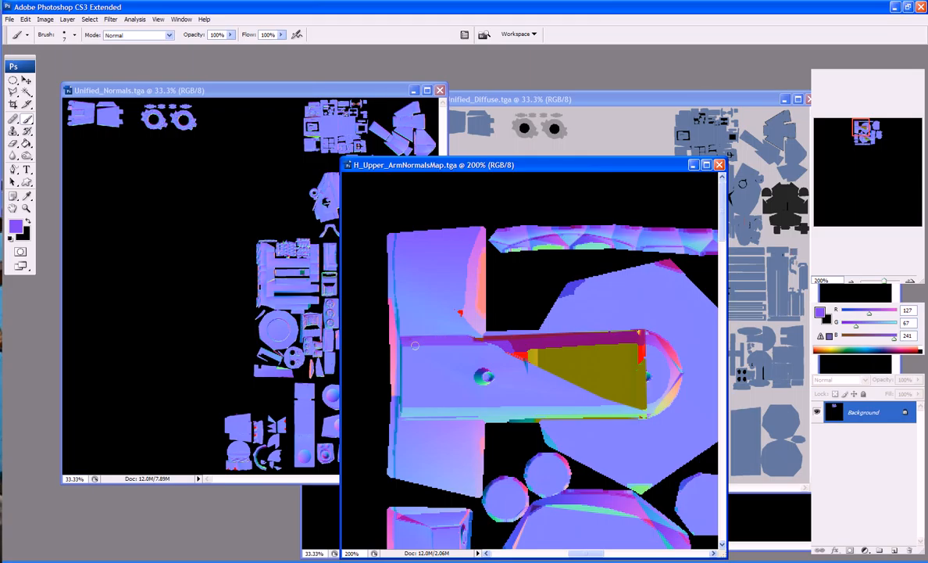
# Soften the painted purple edge with the Blur tool, and paint the bar's lower edge with its sampled light cyan
pyautogui.click(13, 155)
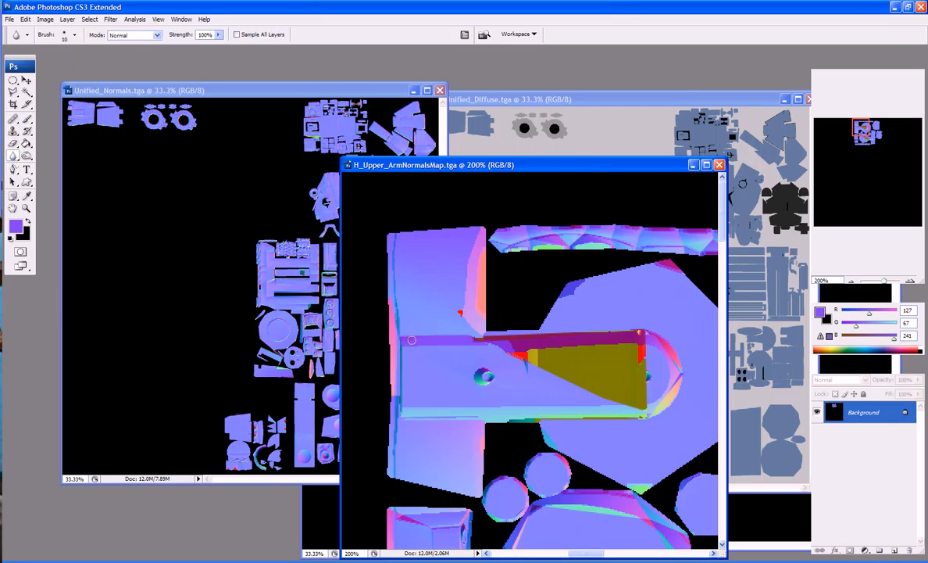
pyautogui.press('b')
pyautogui.keyDown('alt'); pyautogui.click(478, 413); pyautogui.keyUp('alt')
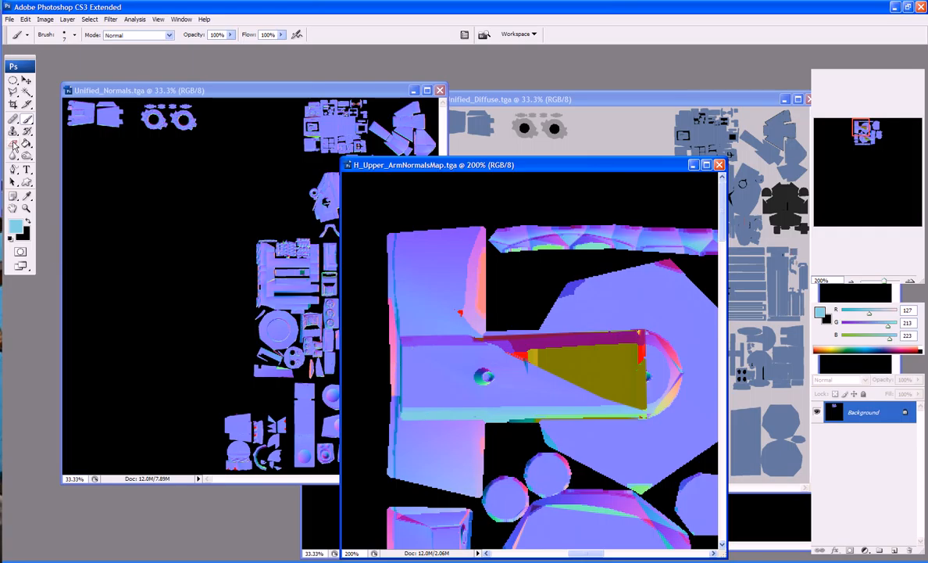
# Copy a clean rectangular section of the bar to a new layer and move it over the start of the corrupted area
pyautogui.click(12, 81)
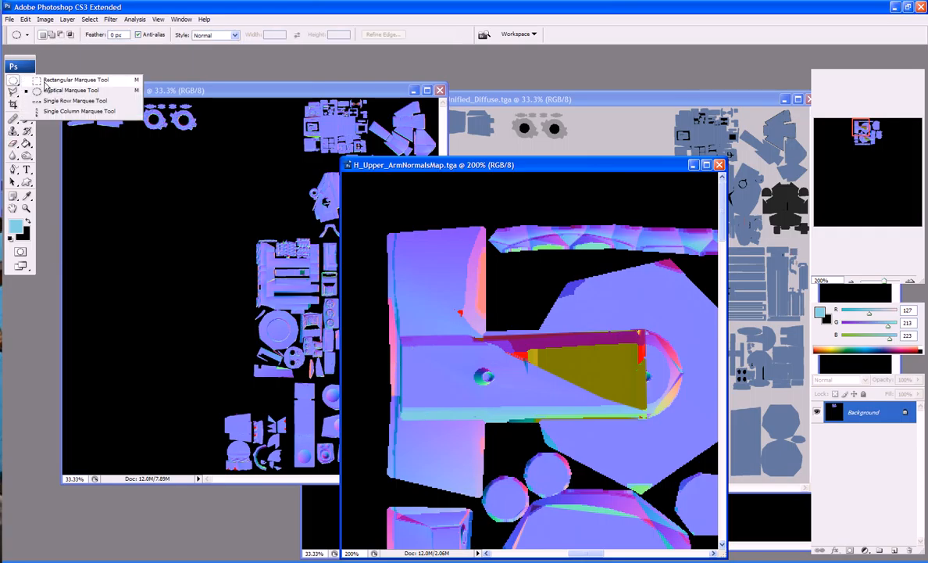
pyautogui.click(47, 80)
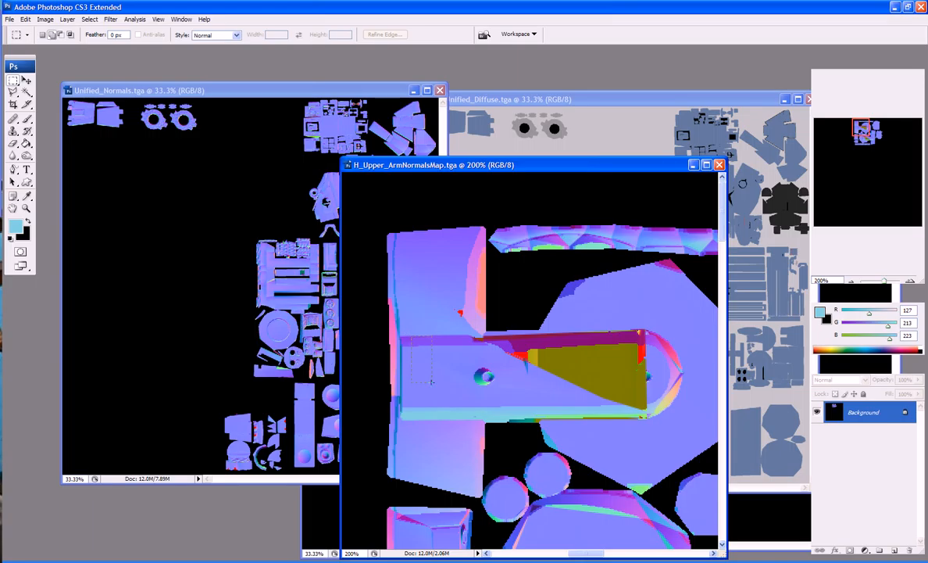
pyautogui.moveTo(447, 416); pyautogui.dragTo(471, 422)
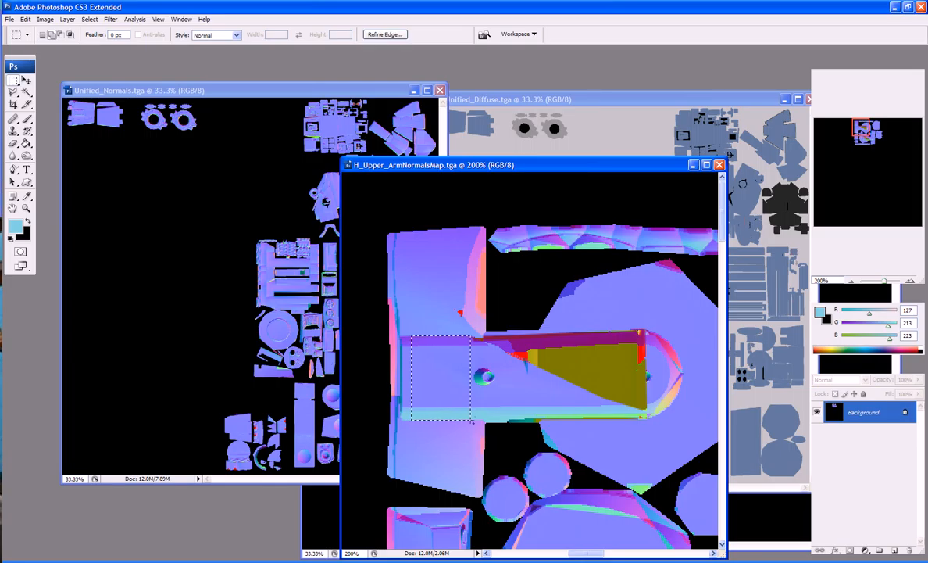
pyautogui.hotkey('ctrl', 'j')
pyautogui.press('v')
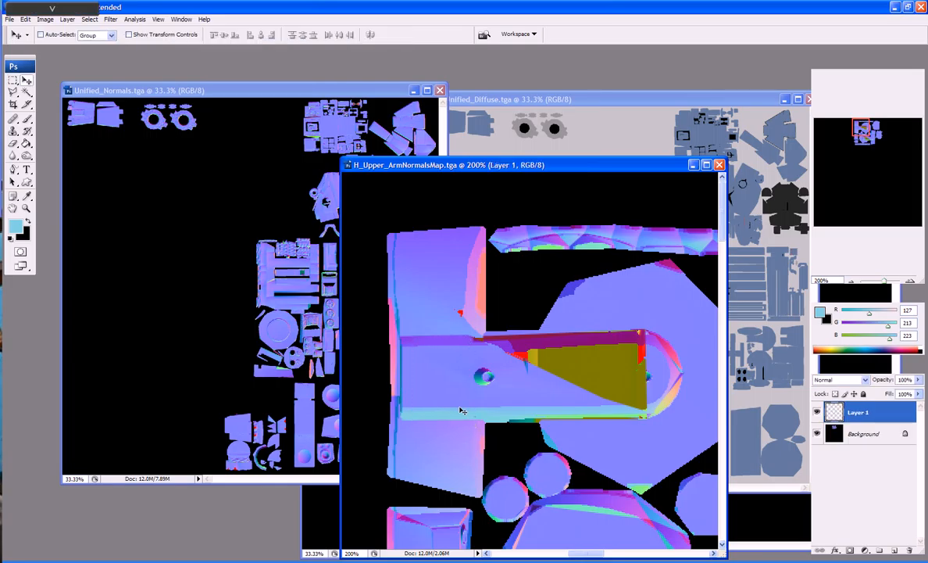
pyautogui.moveTo(447, 393); pyautogui.dragTo(568, 382)
# Cover the rest of the olive area with two more copies of the clean section, and merge the copies into Layer 1
pyautogui.hotkey('ctrl', 'j')
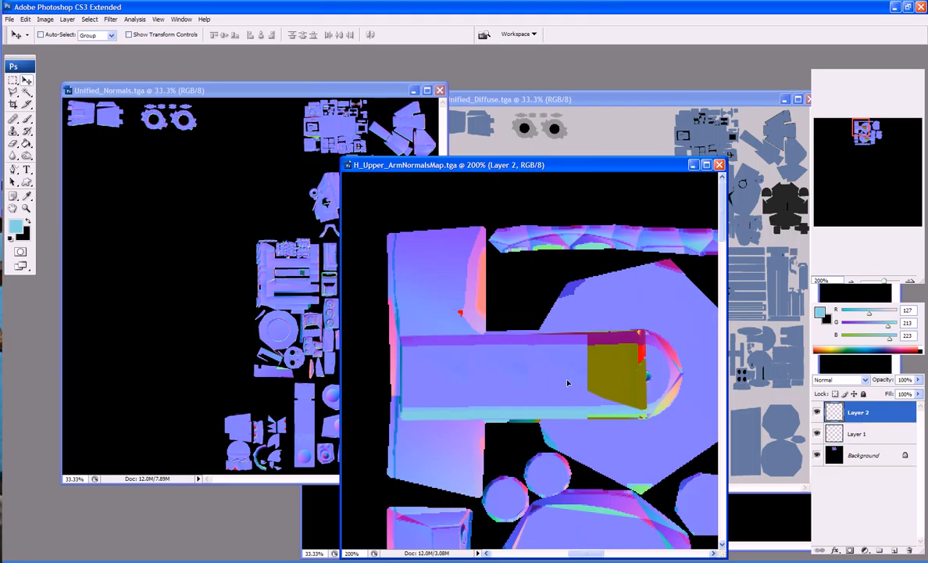
pyautogui.hotkey('ctrl', 'v')
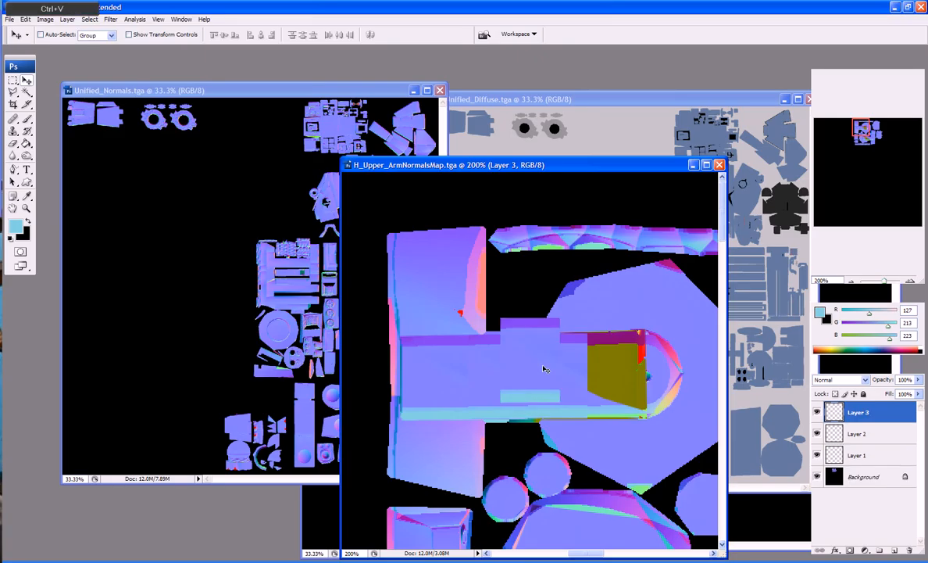
pyautogui.moveTo(546, 369); pyautogui.dragTo(600, 375)
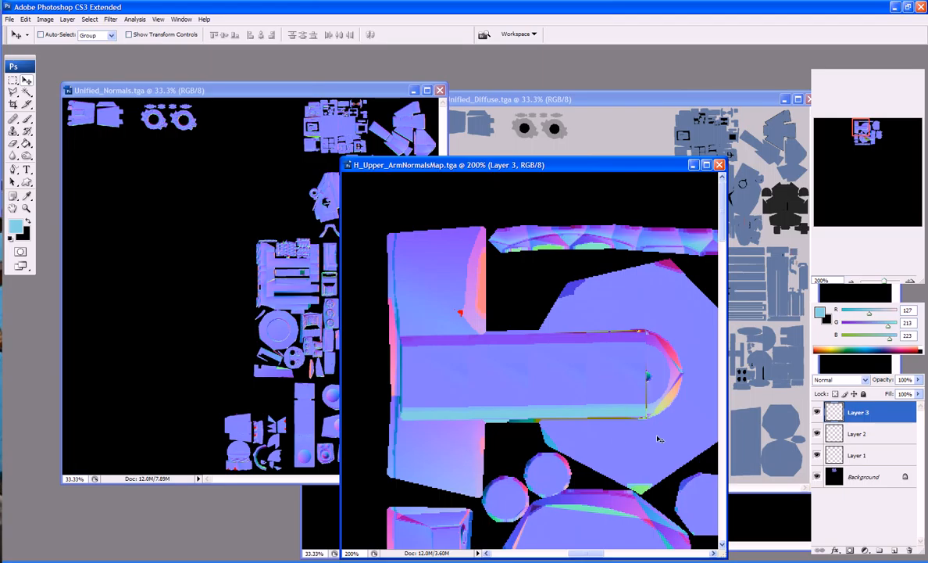
pyautogui.hotkey('ctrl', 'e')
pyautogui.hotkey('ctrl', 'e')
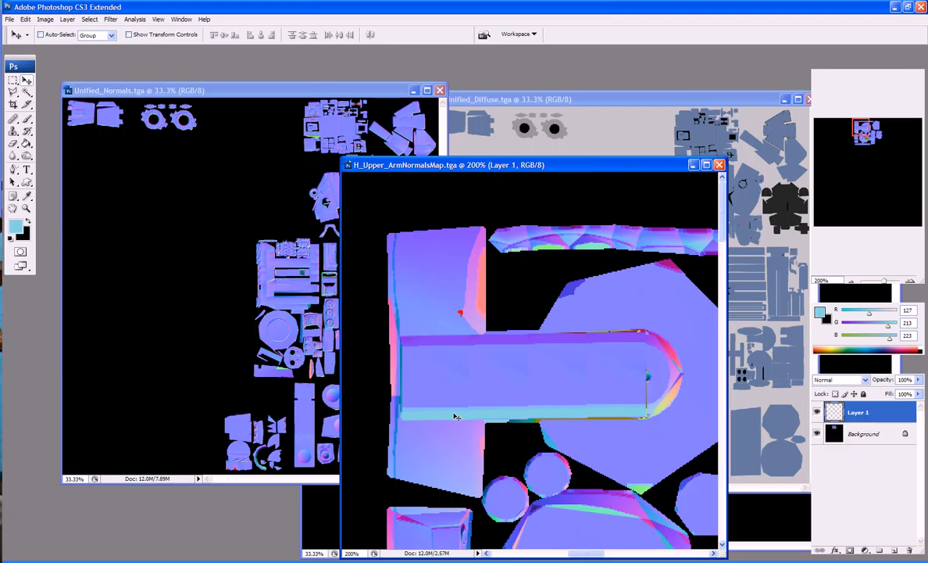
# Erase the patch over the bar's bolt hole before merging it into the Background, and soften the patched surface with the Blur tool
pyautogui.press('e')
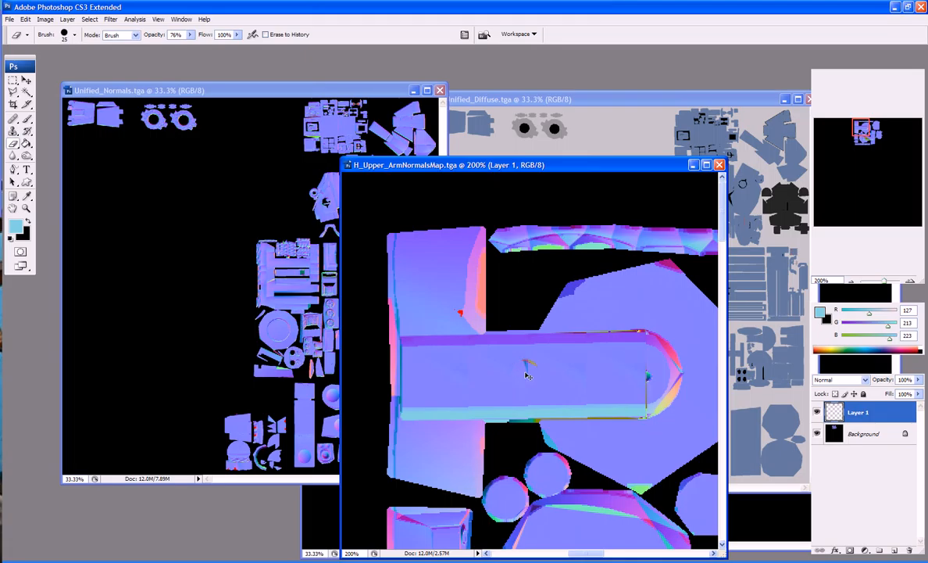
pyautogui.click(484, 377)
pyautogui.hotkey('ctrl', 'e')
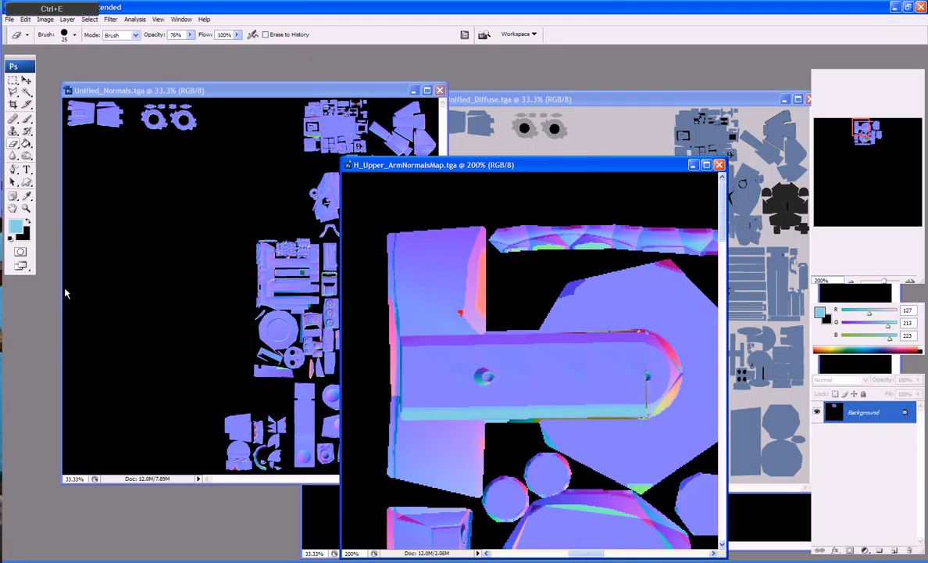
pyautogui.click(13, 155)
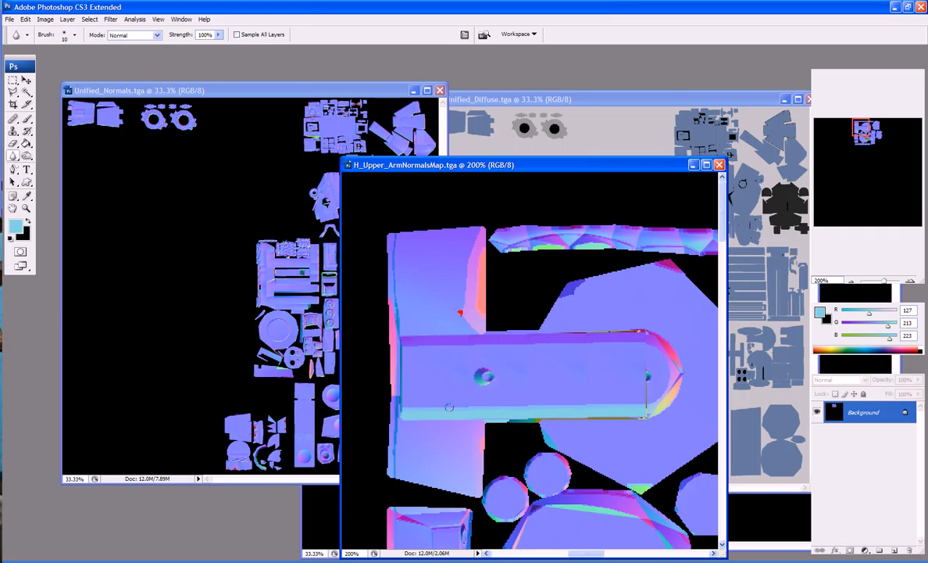
# Copy the intact bolt hole over the damaged one at the bar's rounded end and merge it into the Background
pyautogui.press('m')
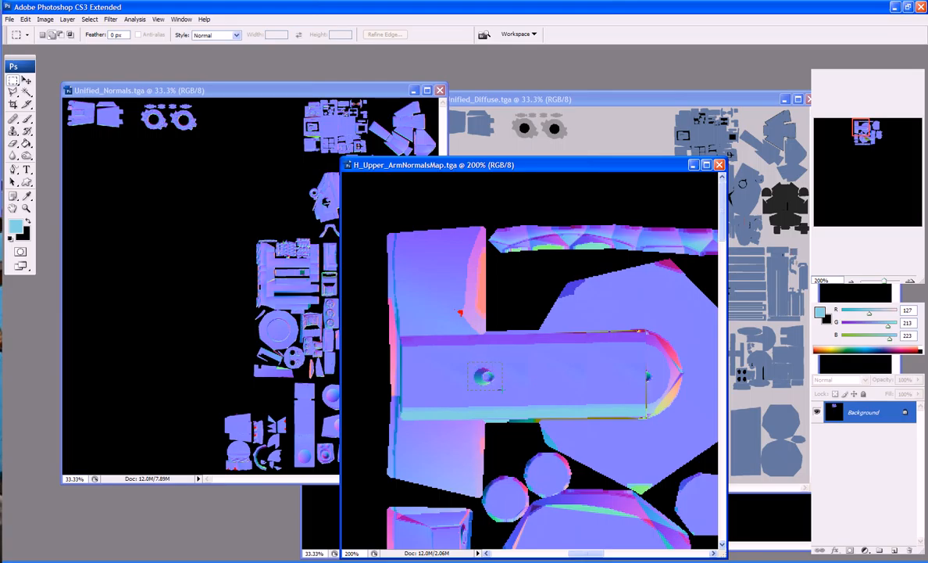
pyautogui.hotkey('ctrl', 'j')
pyautogui.press('v')
pyautogui.moveTo(475, 378); pyautogui.dragTo(633, 377)
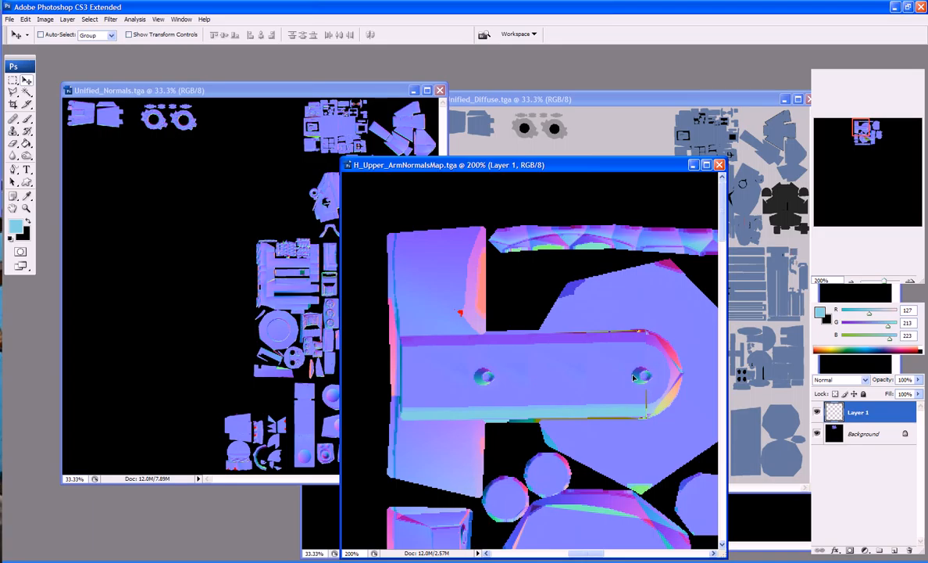
pyautogui.hotkey('ctrl', 'e')
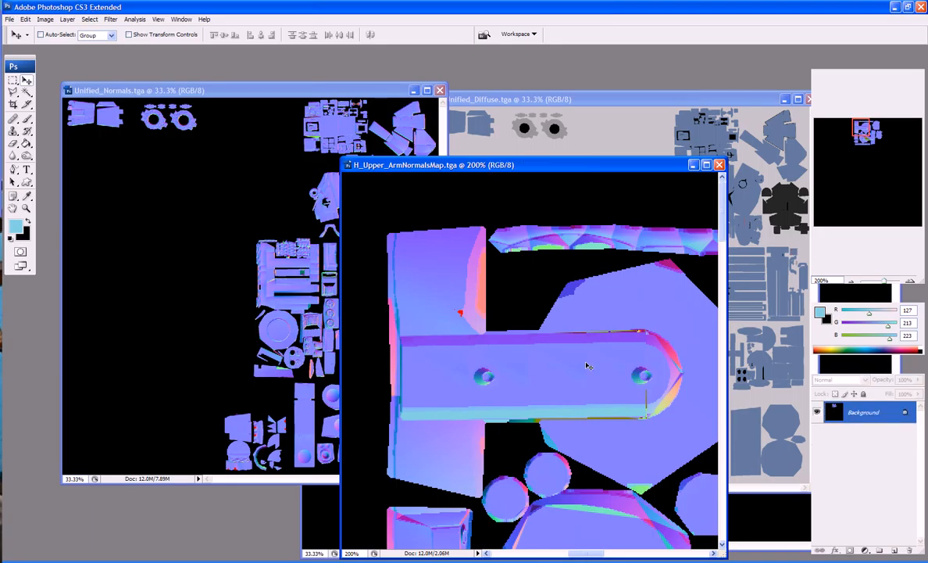
# Cover the dark line along the bar's lower edge with a straight brush stroke in the bar's light cyan
pyautogui.press('b')
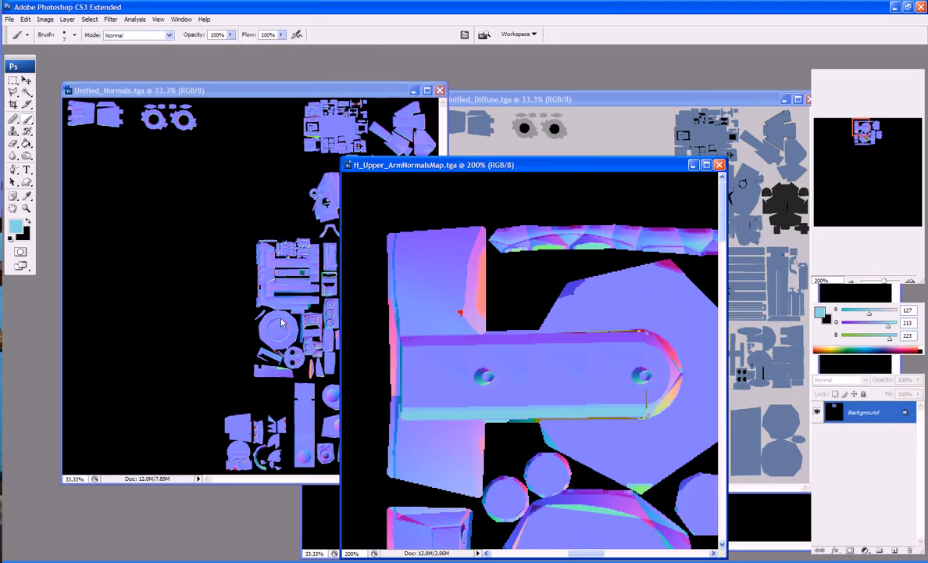
pyautogui.click(12, 155)
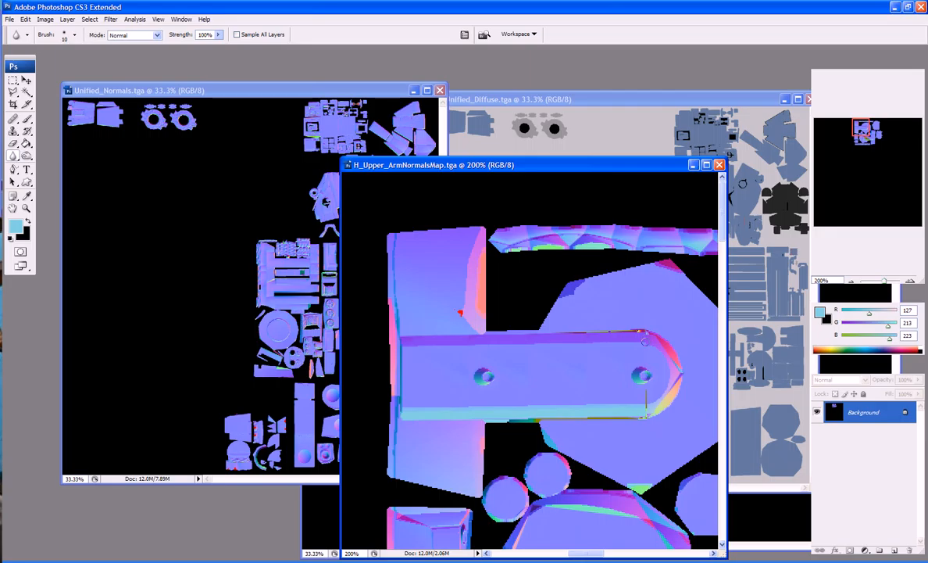
pyautogui.scroll(-3, 611, 369)
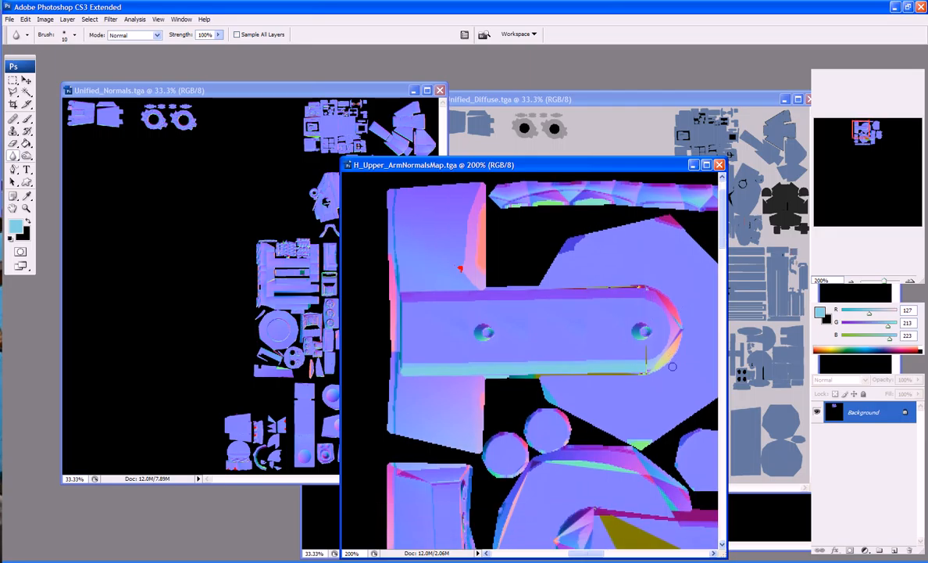
pyautogui.press('i')
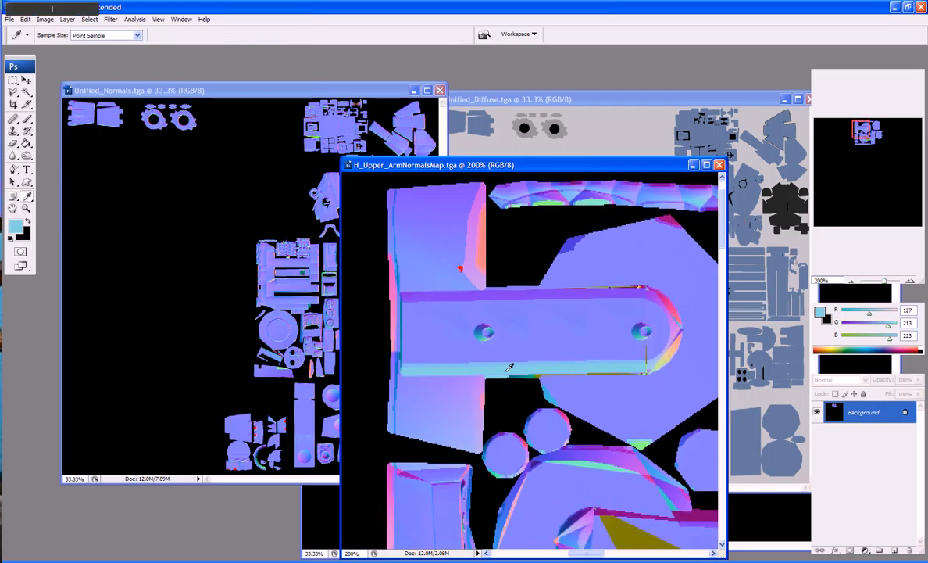
pyautogui.press('b')
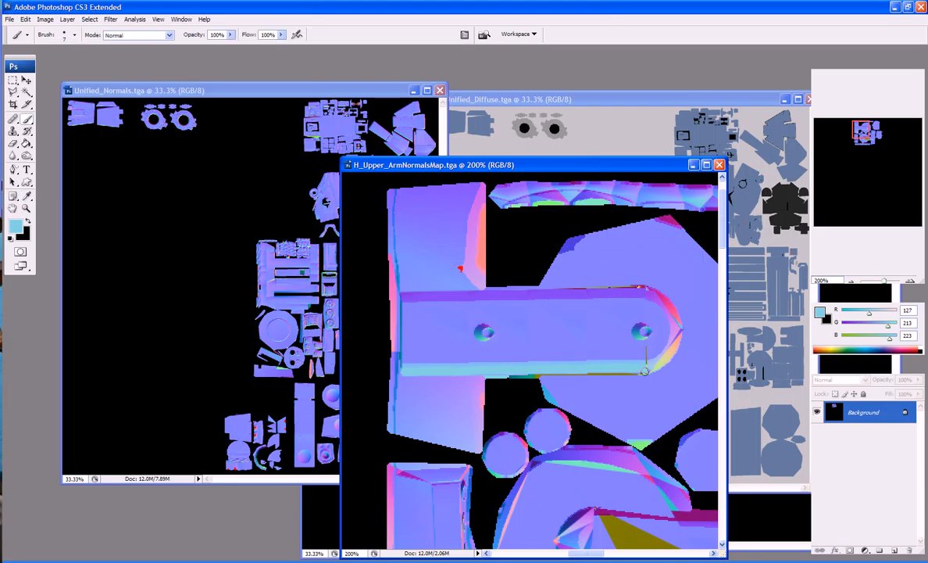
pyautogui.keyDown('shift'); pyautogui.click(644, 371); pyautogui.keyUp('shift')
# Paint the strip beneath the bar in sampled dark teal, and cover the octagon's discoloured lower edges with its flat blue
pyautogui.press('i')
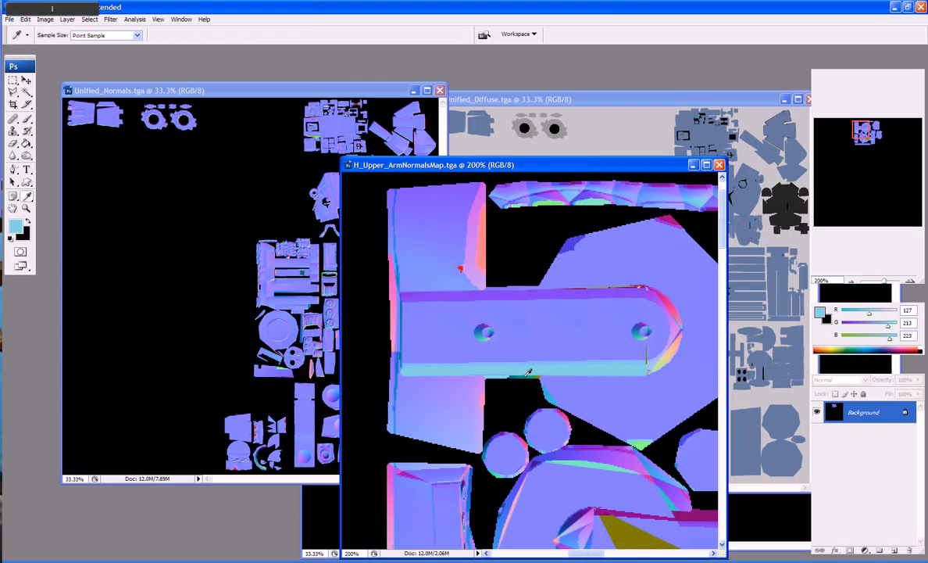
pyautogui.click(528, 377)
pyautogui.press('b')
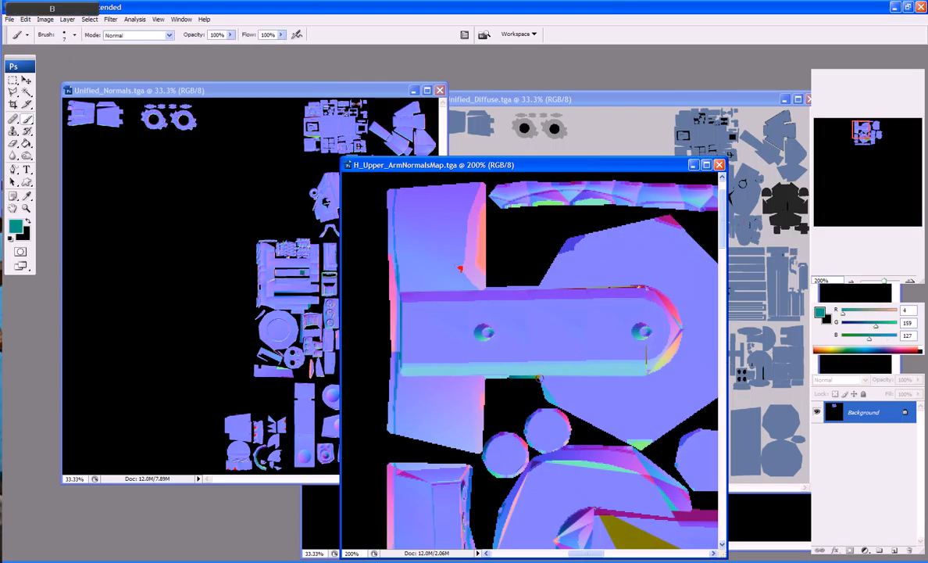
pyautogui.press('i')
pyautogui.click(544, 385)
pyautogui.press('b')
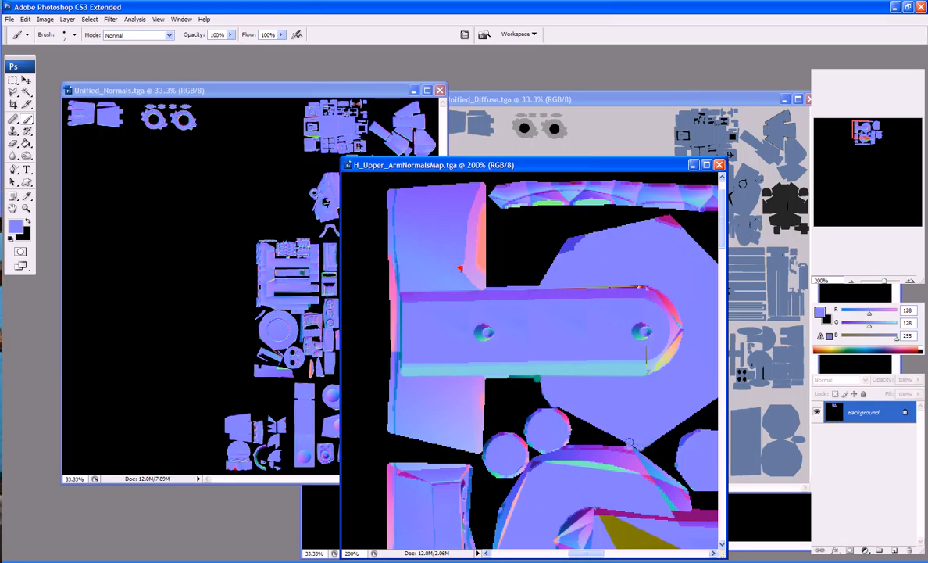
# Paint over the purple and red patches on the octagon's upper corners with flat blue sampled from its surface
pyautogui.scroll(2, 649, 394)
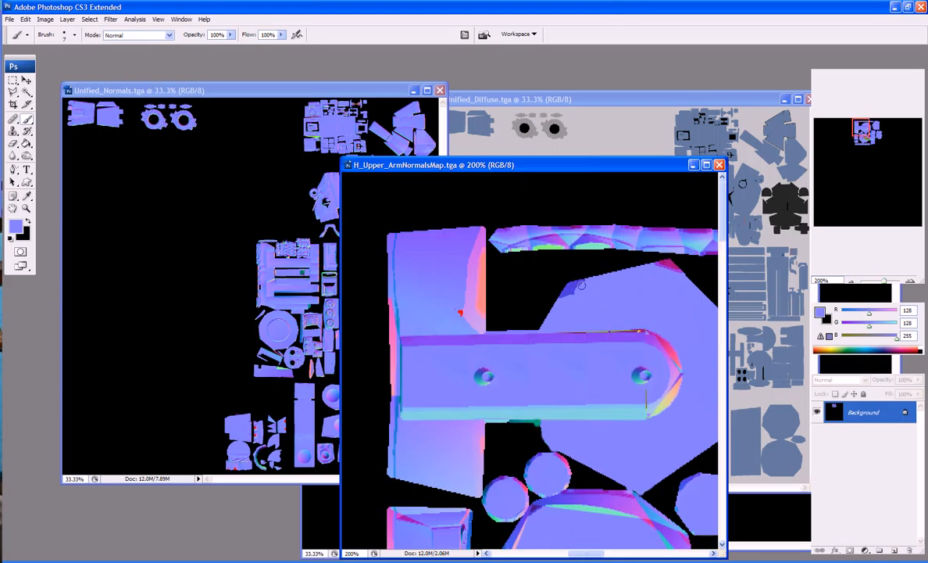
pyautogui.press('i')
pyautogui.click(590, 286)
pyautogui.press('b')
pyautogui.moveTo(575, 285); pyautogui.dragTo(585, 281)
pyautogui.press('i')
pyautogui.click(664, 271)
pyautogui.press('b')
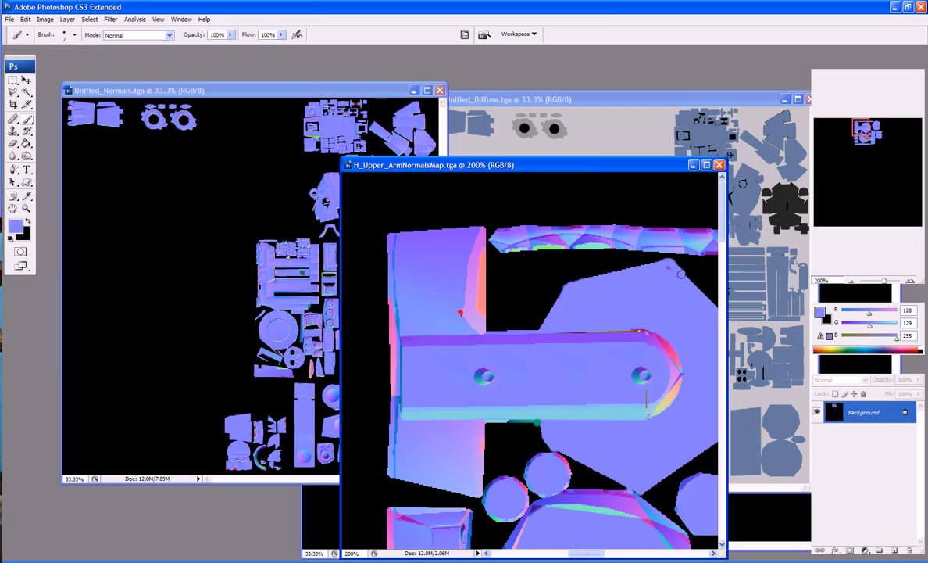
# Copy a clean rectangular section of the plate above the bar to a new layer and move it over the orange edge
pyautogui.scroll(-1, 672, 277)
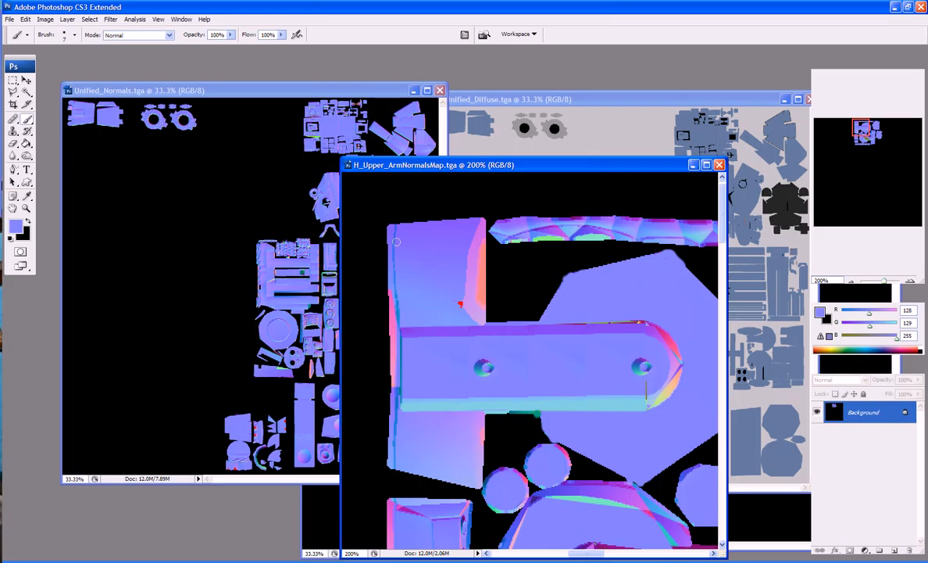
pyautogui.click(13, 82)
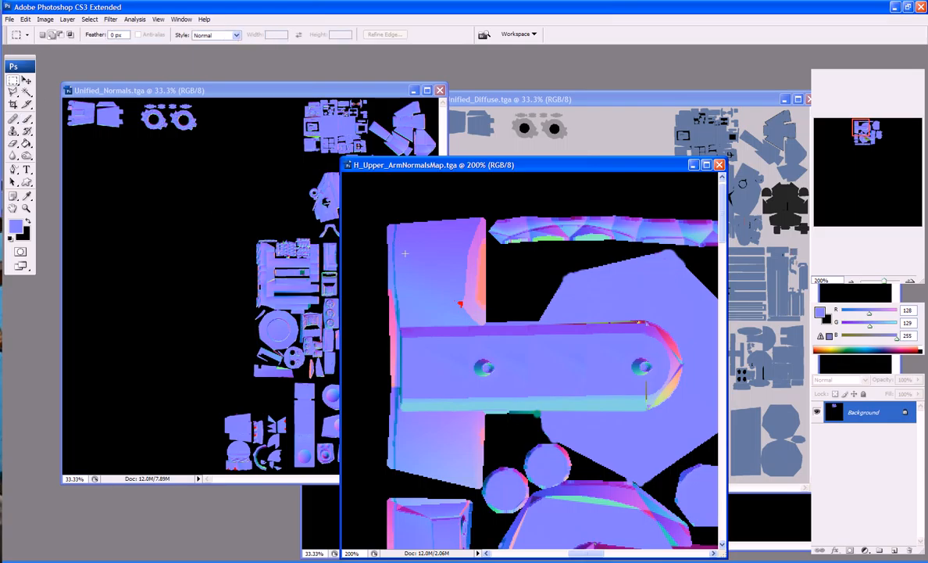
pyautogui.moveTo(401, 241); pyautogui.dragTo(446, 312)
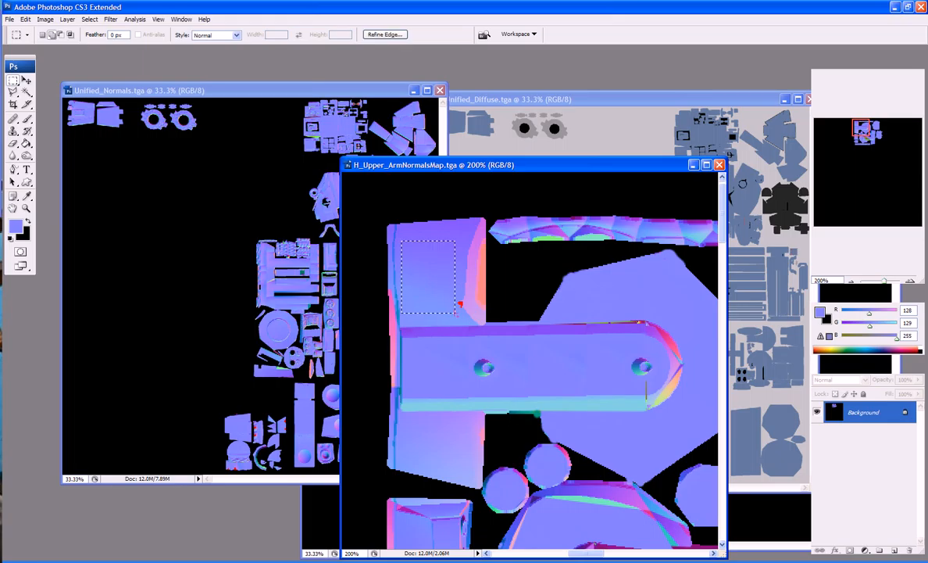
pyautogui.hotkey('ctrl', 'c')
pyautogui.hotkey('ctrl', 'v')
pyautogui.press('v')
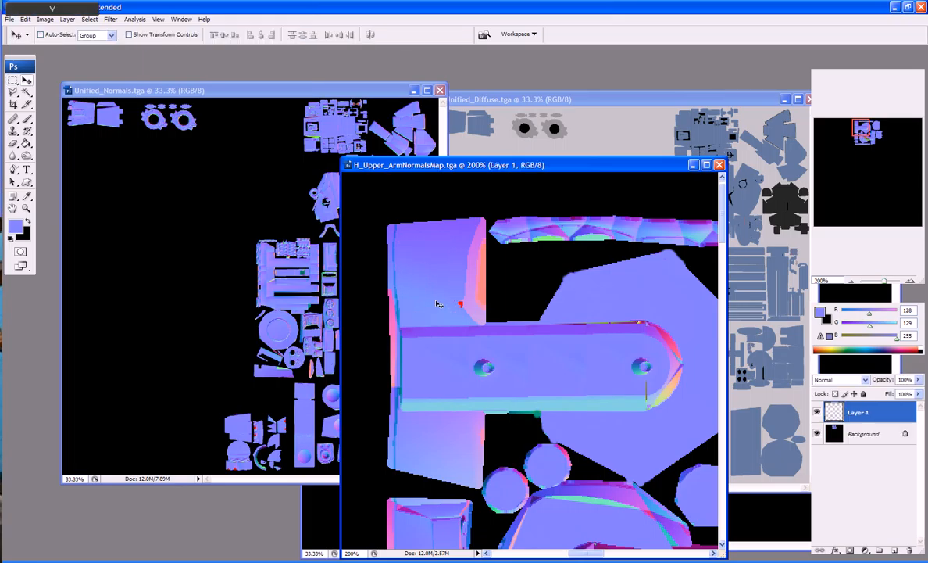
pyautogui.moveTo(435, 300); pyautogui.dragTo(473, 303)
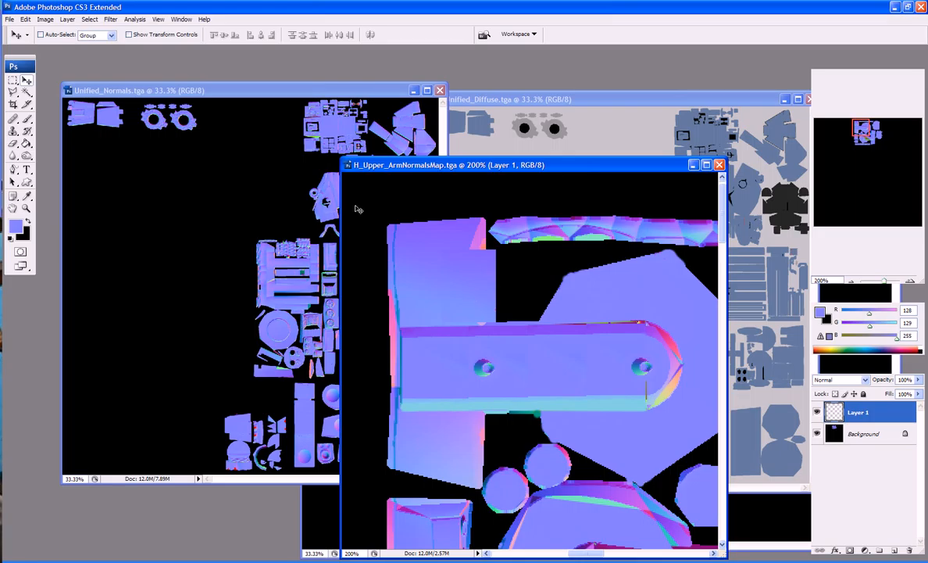
# Remove the part of the patch overhanging the plate's right edge and merge the layer into the Background
pyautogui.click(13, 81)
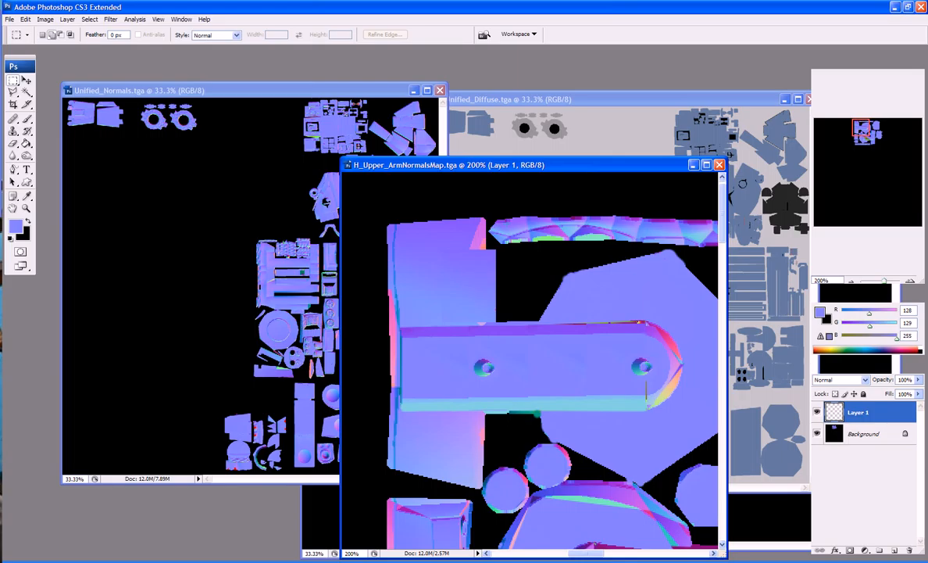
pyautogui.moveTo(487, 219); pyautogui.dragTo(486, 326)
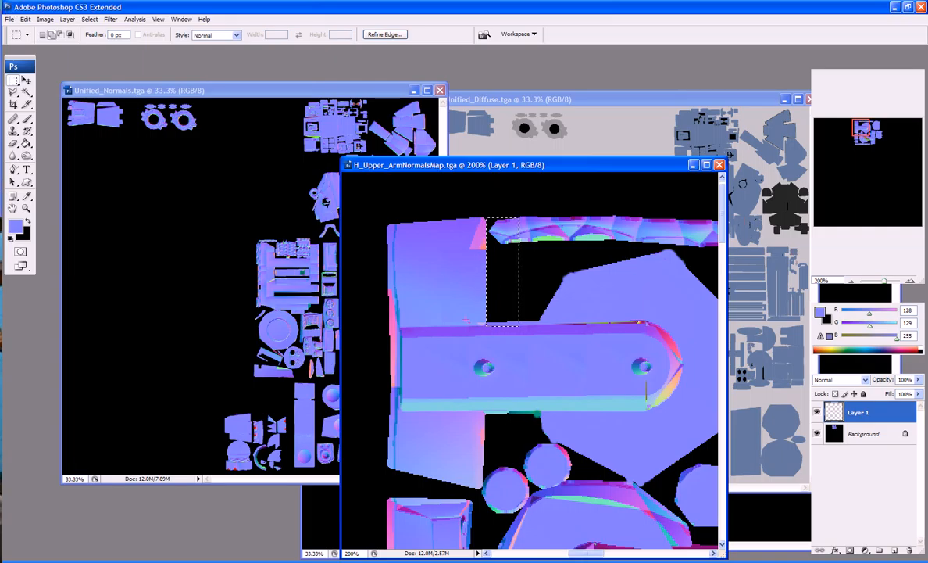
pyautogui.hotkey('ctrl', 'd')
pyautogui.hotkey('ctrl', 'e')
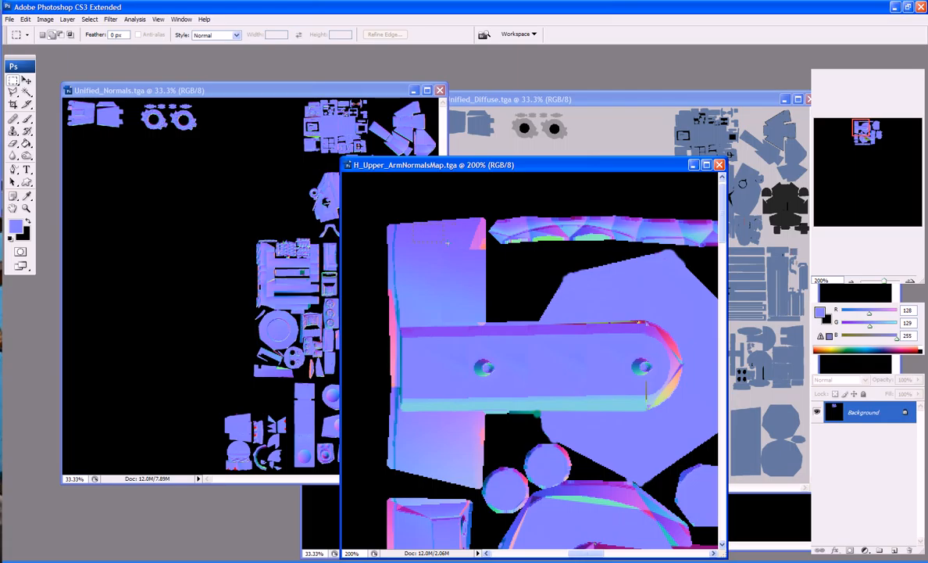
# Cover the plate's remaining orange corner and seam with two more copies of the clean section, combined in Layer 1
pyautogui.hotkey('ctrl', 'd')
pyautogui.hotkey('ctrl', 'shift', 'alt', 'n')
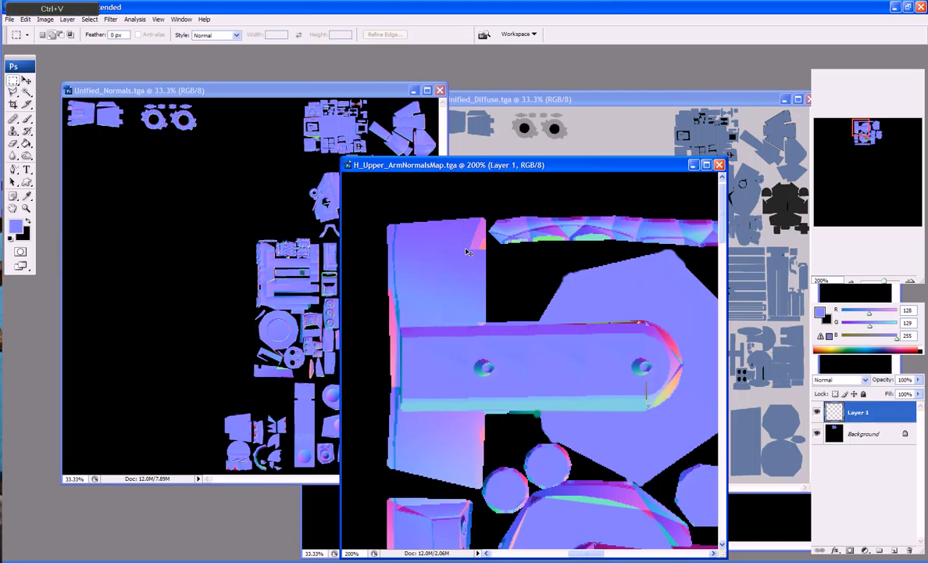
pyautogui.press('v')
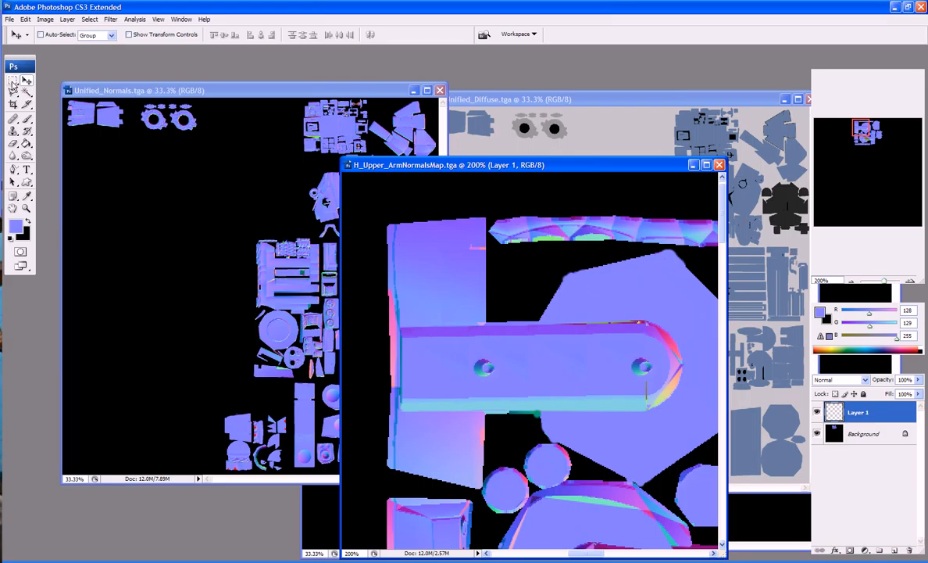
pyautogui.hotkey('ctrl', 'e')
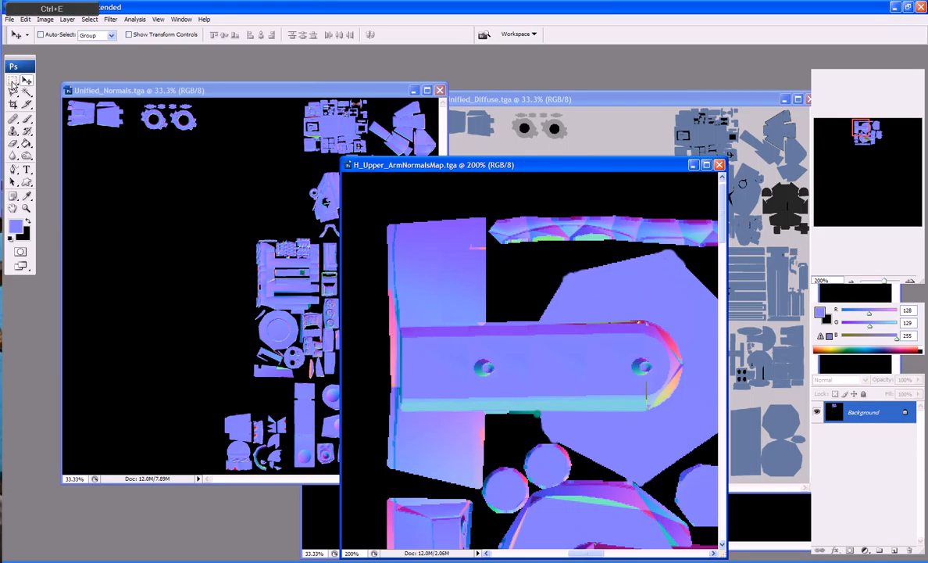
pyautogui.click(13, 82)
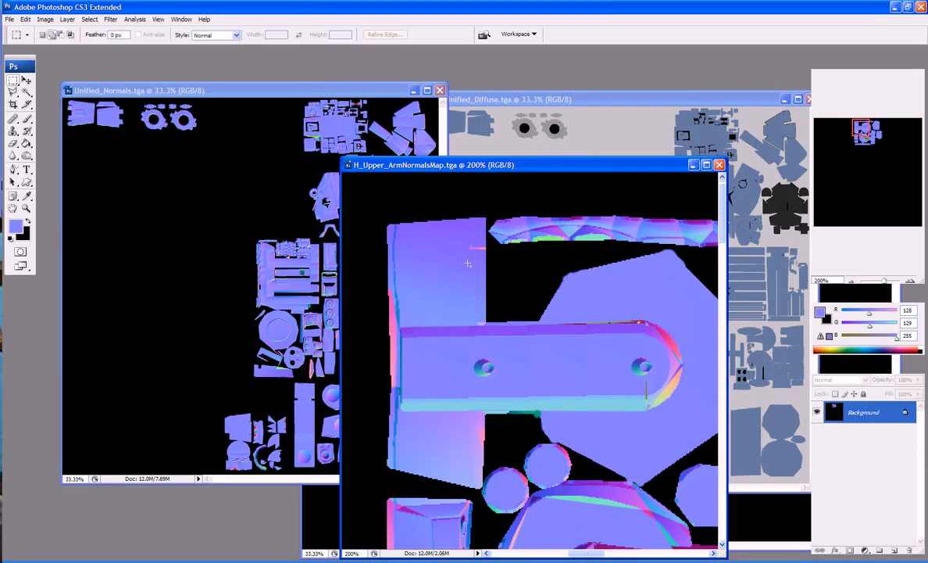
pyautogui.hotkey('ctrl', 'z')
pyautogui.press('v')
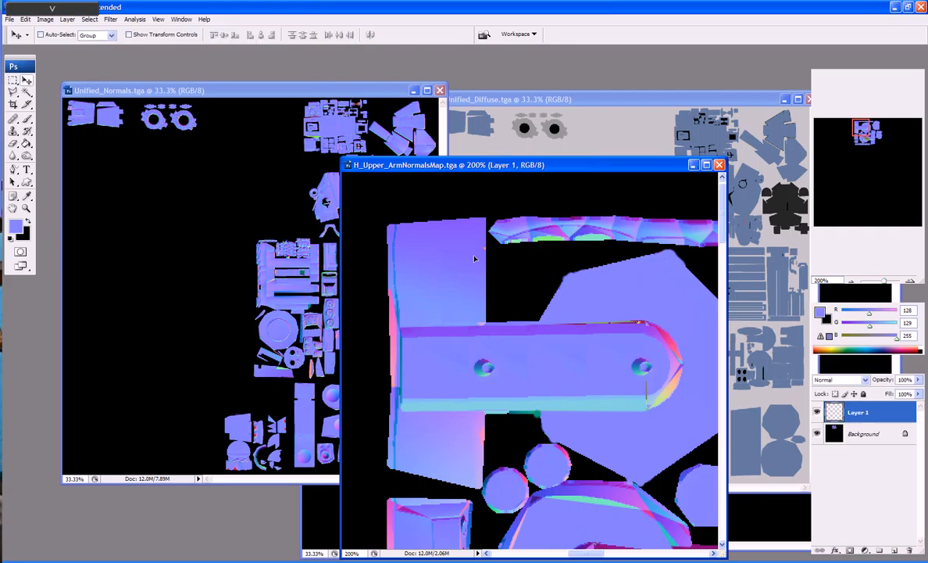
pyautogui.hotkey('ctrl', 'v')
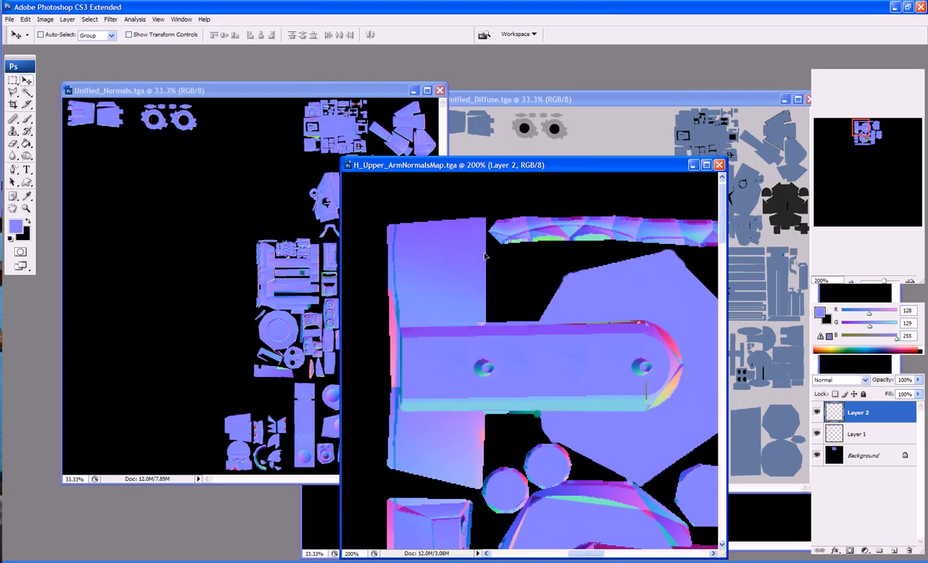
pyautogui.hotkey('ctrl', 'e')
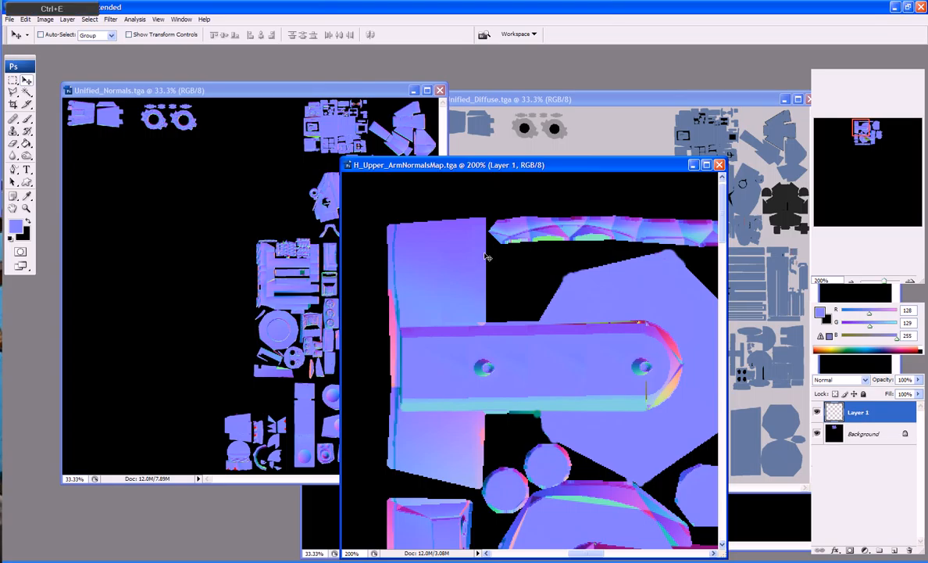
# Merge Layer 1 into the Background and soften the plate's left edge using the Blur tool with a size 35 brush
pyautogui.press('b')
pyautogui.press('r')
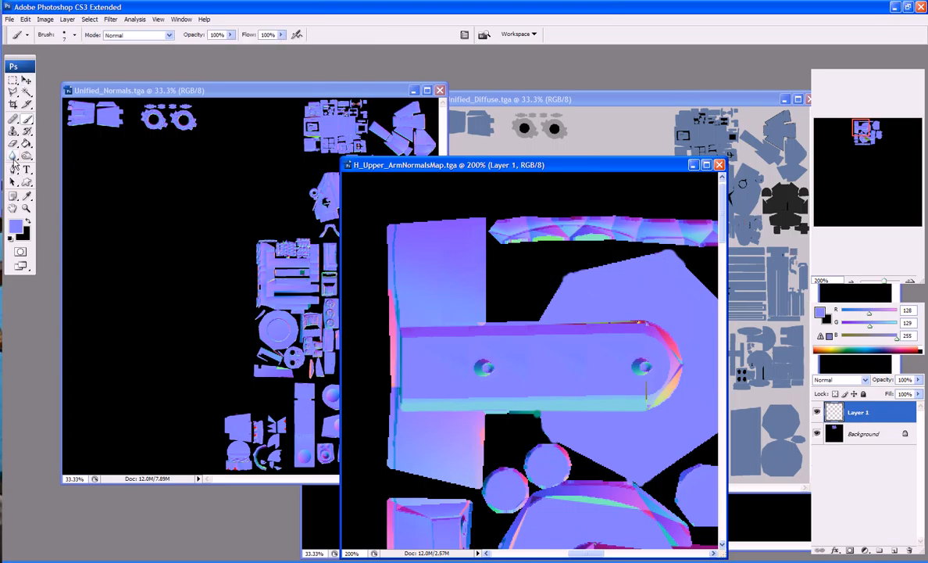
pyautogui.press(']')
pyautogui.press(']')
pyautogui.press(']')
pyautogui.press(']')
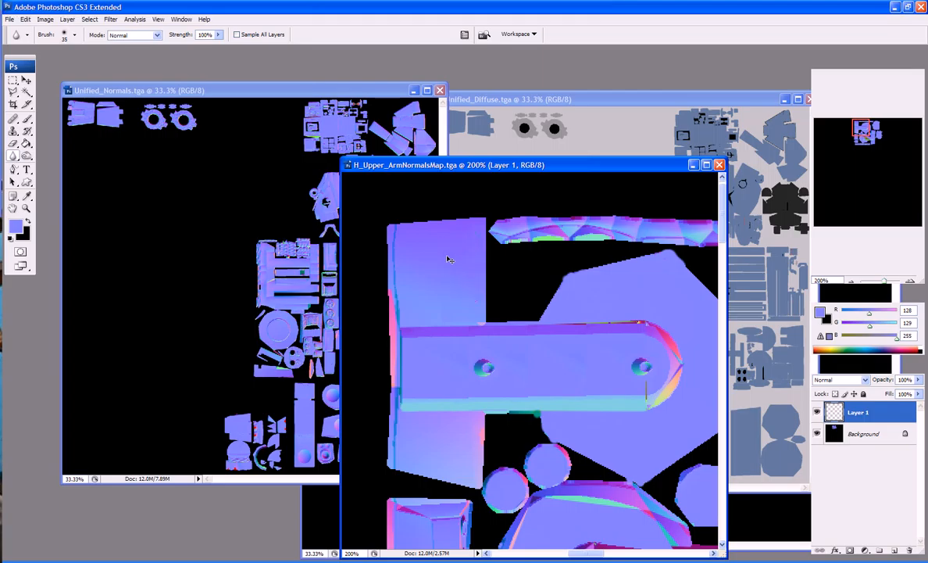
pyautogui.hotkey('ctrl', 'z')
pyautogui.hotkey('ctrl', 'z')
pyautogui.hotkey('ctrl', 'e')
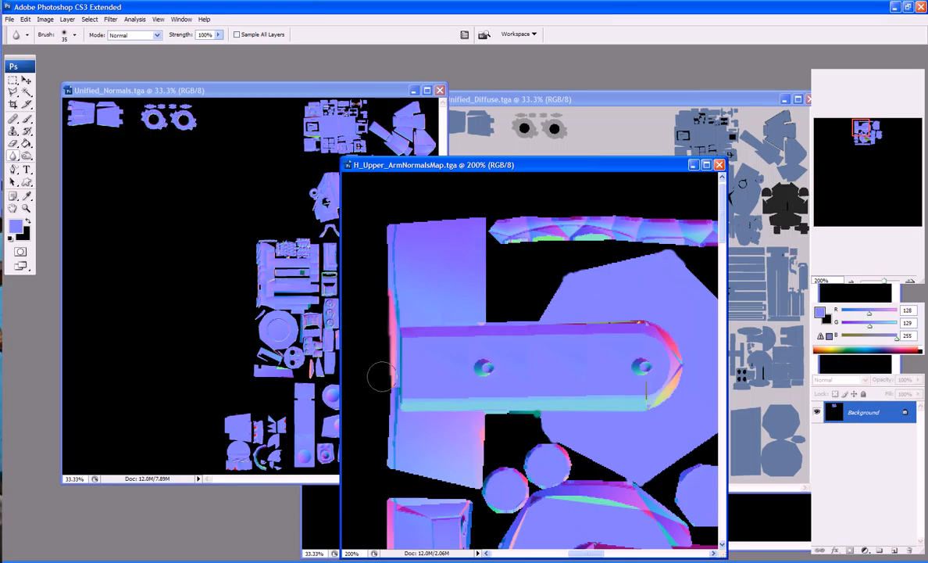
pyautogui.moveTo(380, 427)
pyautogui.mouseDown()
pyautogui.moveTo(378, 447)
pyautogui.moveTo(379, 307)
pyautogui.moveTo(378, 375)
pyautogui.mouseUp()
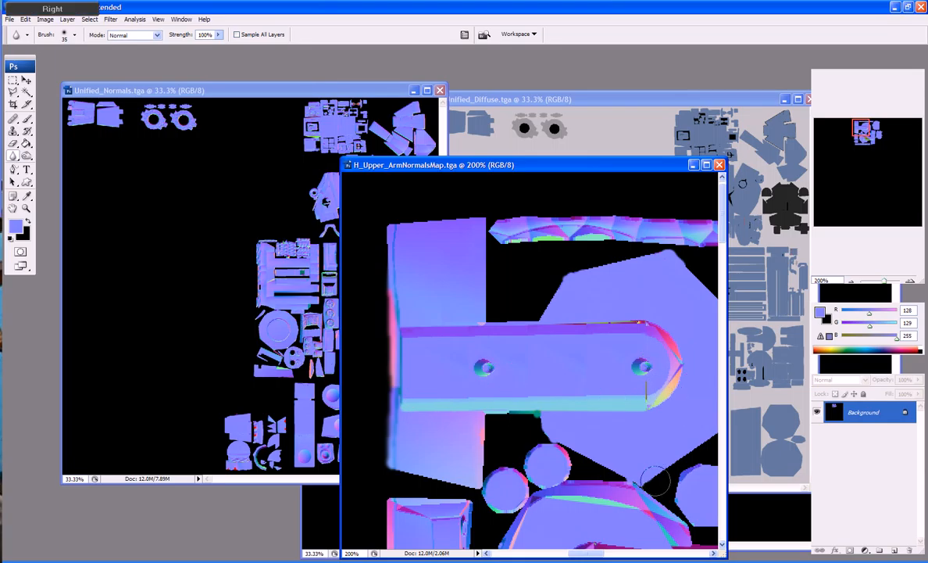
# Paint over most of the olive vertical line below the bolt hole at the bar's rounded end with the surrounding blue
pyautogui.moveTo(578, 552); pyautogui.dragTo(593, 554)
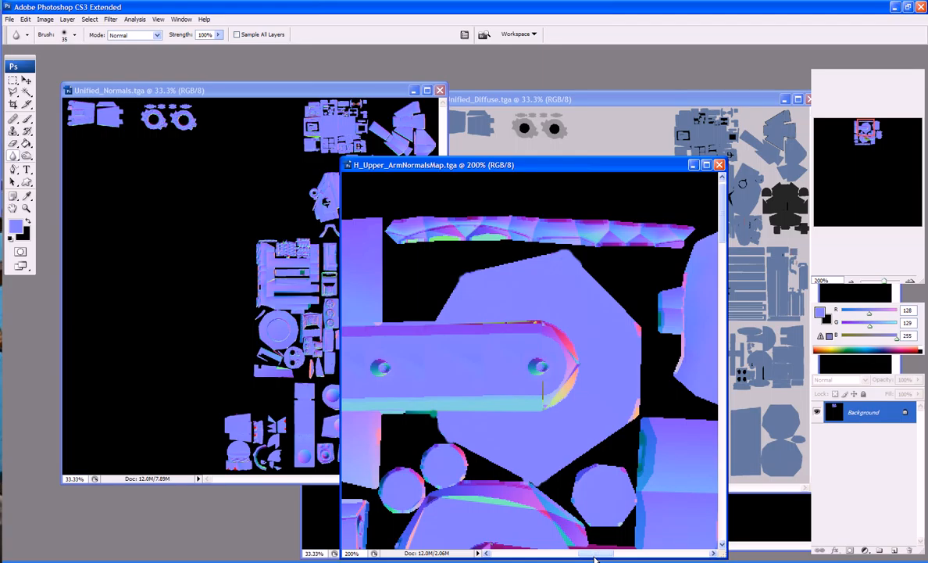
pyautogui.press('ctrl+KP_Add')
pyautogui.press('ctrl+KP_Add')
pyautogui.press('ctrl+KP_Add')
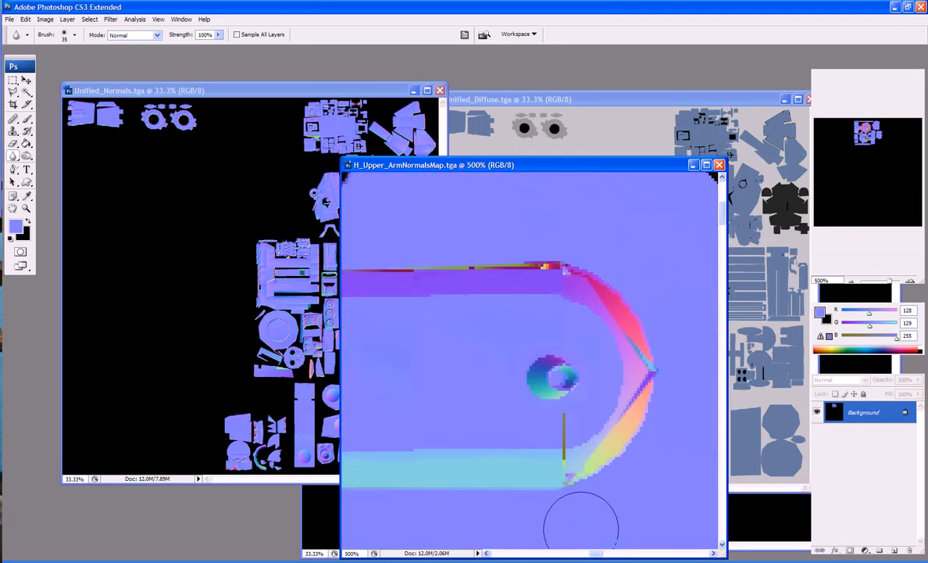
pyautogui.click(614, 553)
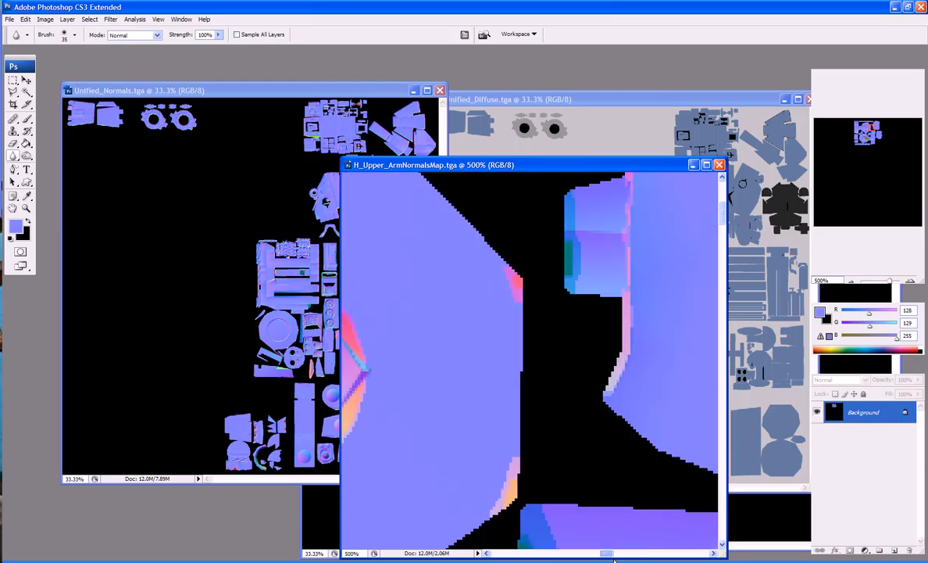
pyautogui.moveTo(614, 560)
pyautogui.mouseDown()
pyautogui.moveTo(597, 560)
pyautogui.moveTo(609, 560)
pyautogui.mouseUp()
pyautogui.press('i')
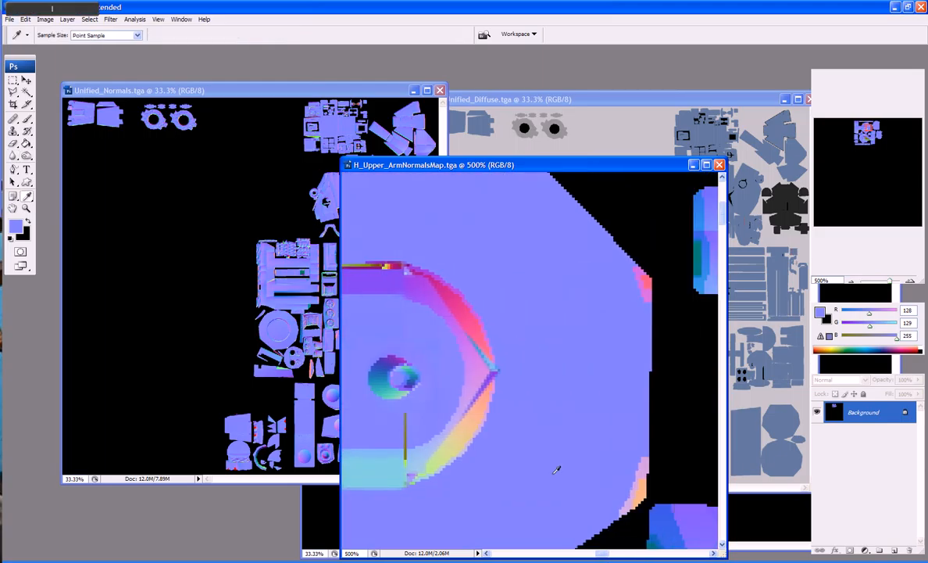
pyautogui.click(412, 398)
pyautogui.press('b')
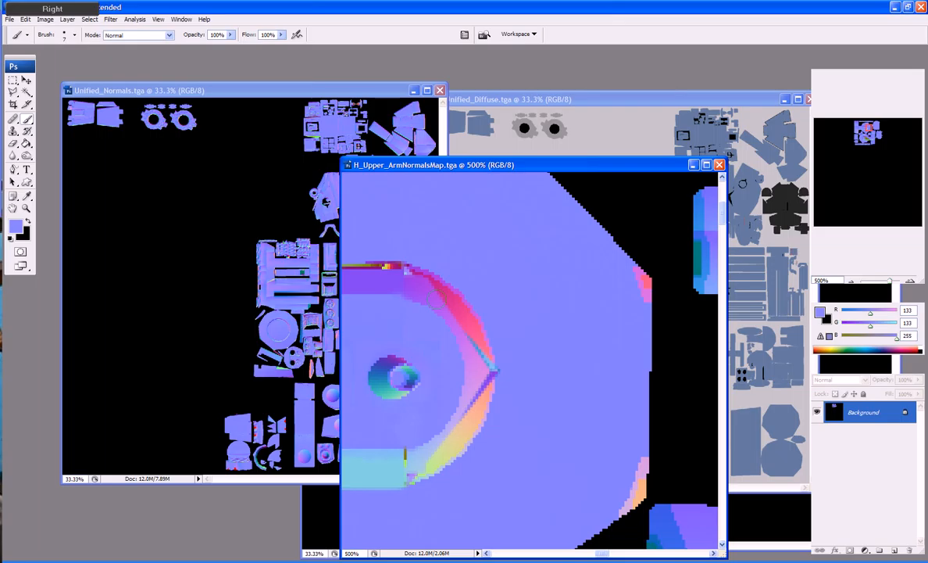
# On a new layer, stamp a size 80 disc over the bar's rounded end in the purple sampled from its upper curved edge
pyautogui.click(895, 550)
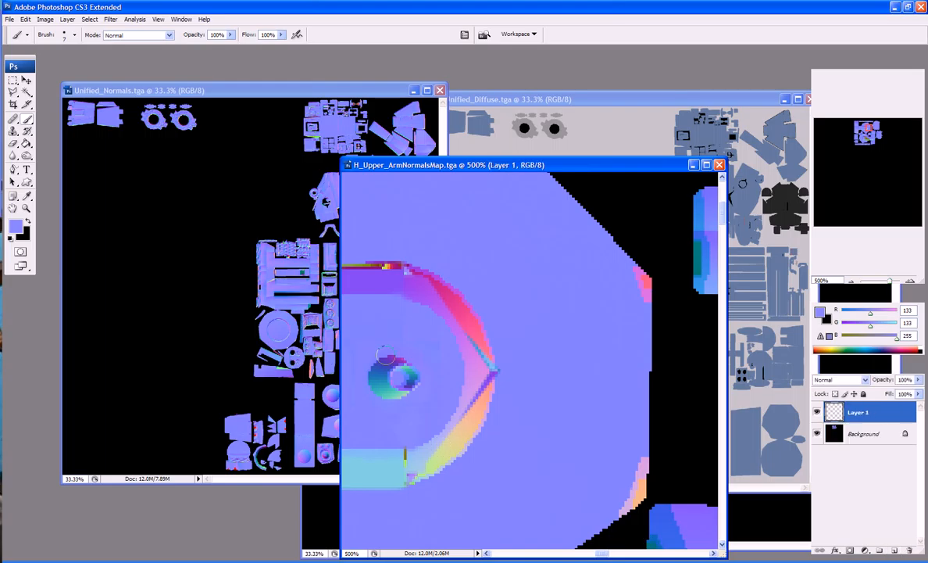
pyautogui.press(']')
pyautogui.press(']')
pyautogui.press(']')
pyautogui.press(']')
pyautogui.press(']')
pyautogui.press(']')
pyautogui.press(']')
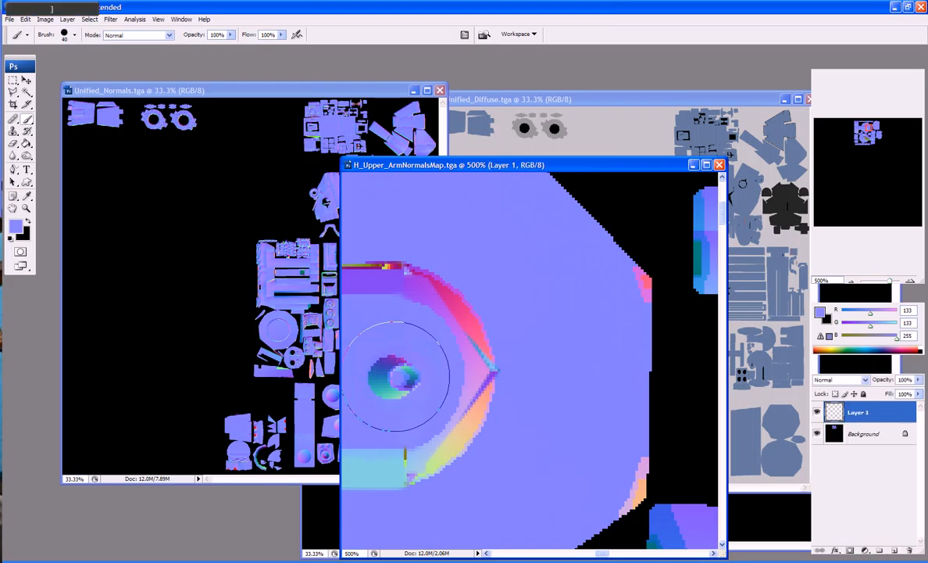
pyautogui.press(']')
pyautogui.press(']')
pyautogui.press(']')
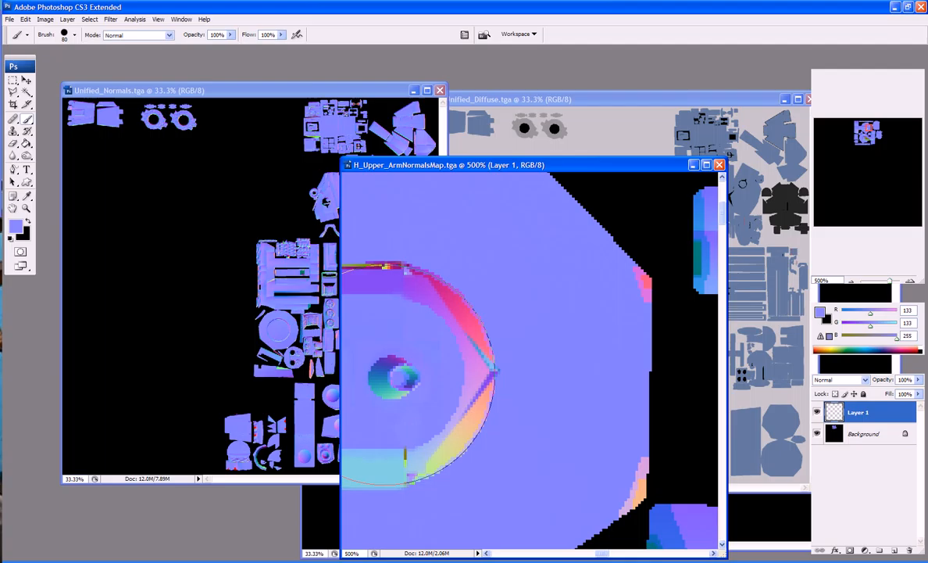
pyautogui.press('i')
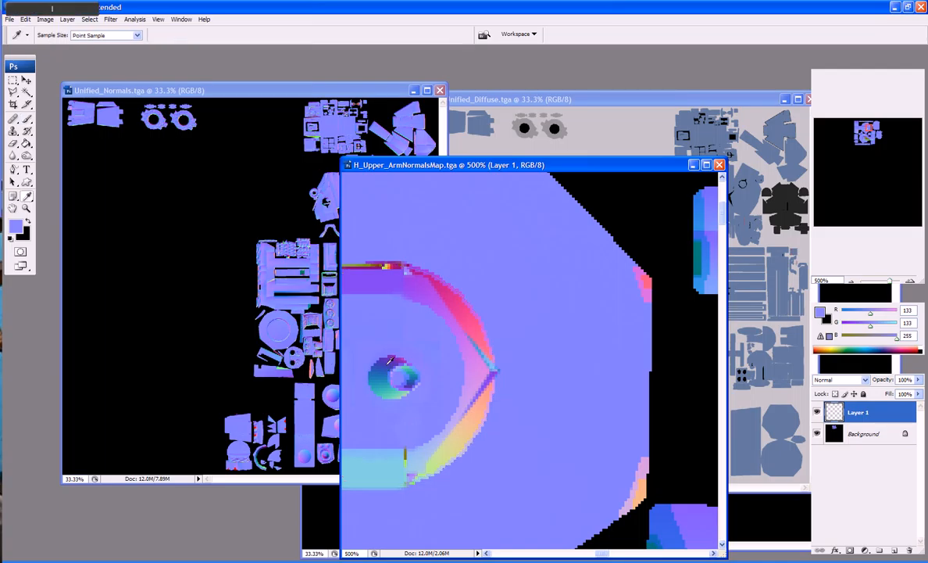
pyautogui.click(425, 283)
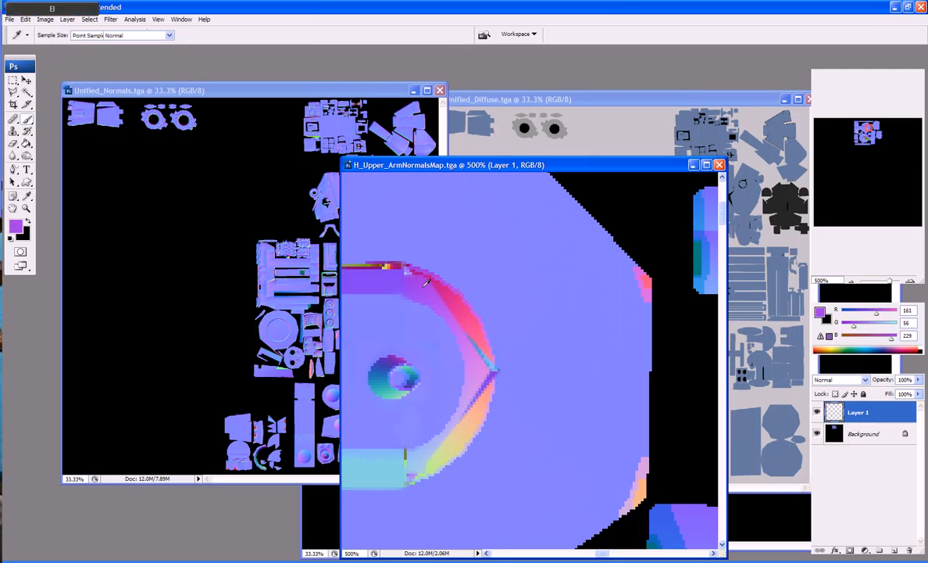
pyautogui.press('b')
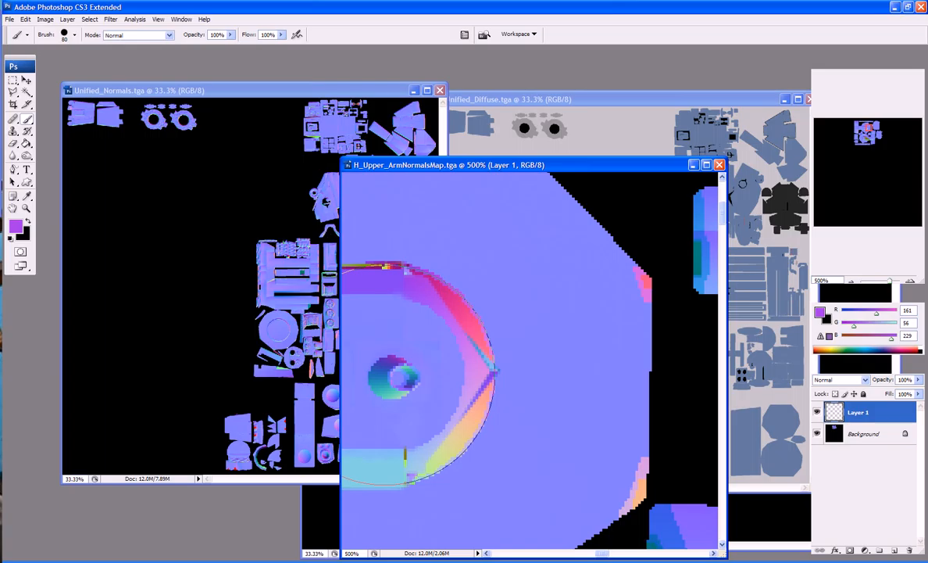
pyautogui.click(385, 375)
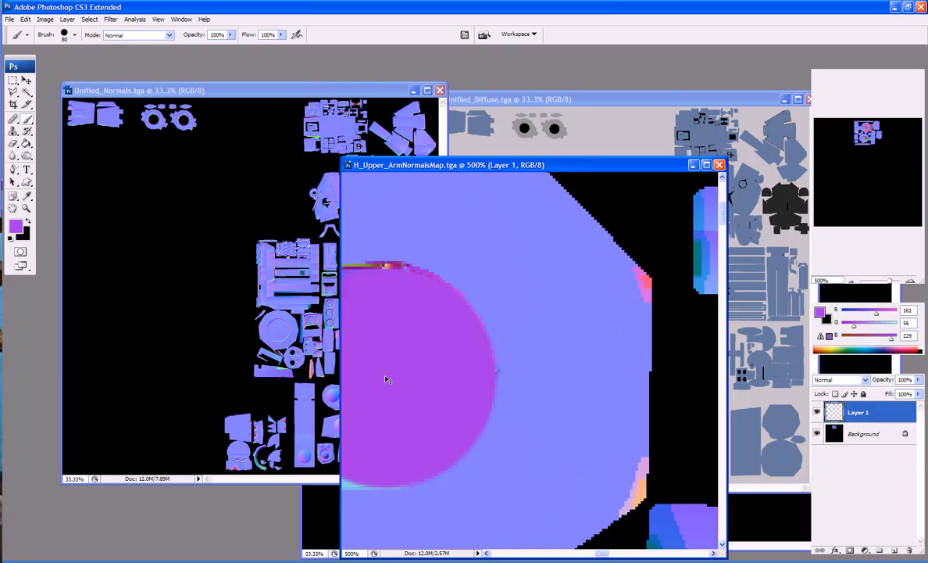
# Erase the purple disc's centre and left part with a size 60 Eraser at 76% opacity, leaving an arc around the rounded end
pyautogui.hotkey('ctrl', '-')
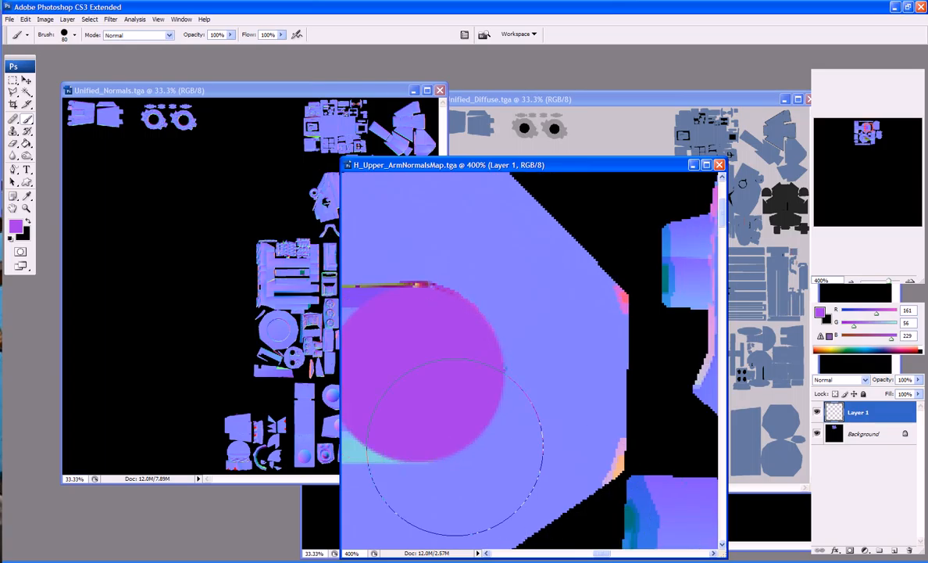
pyautogui.click(13, 143)
pyautogui.press(']')
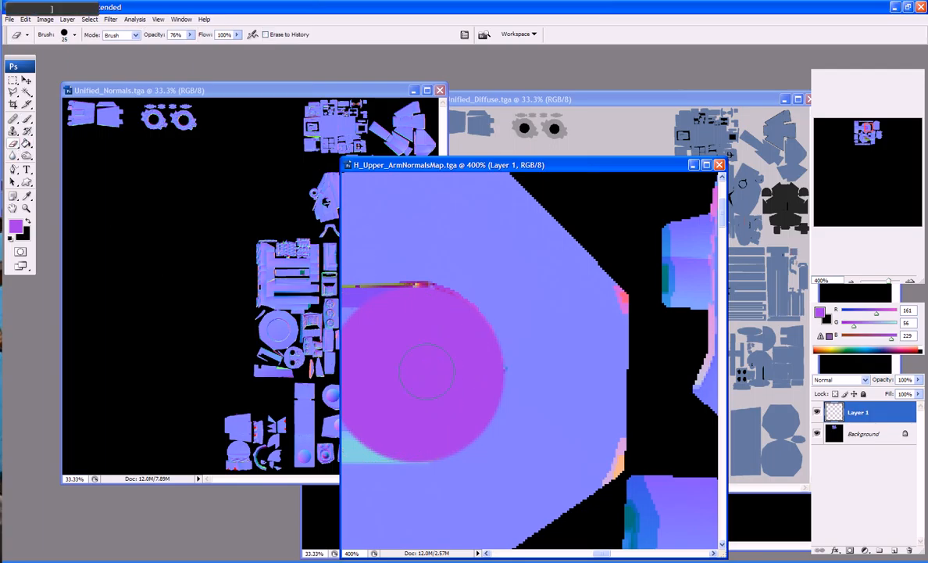
pyautogui.press(']')
pyautogui.press(']')
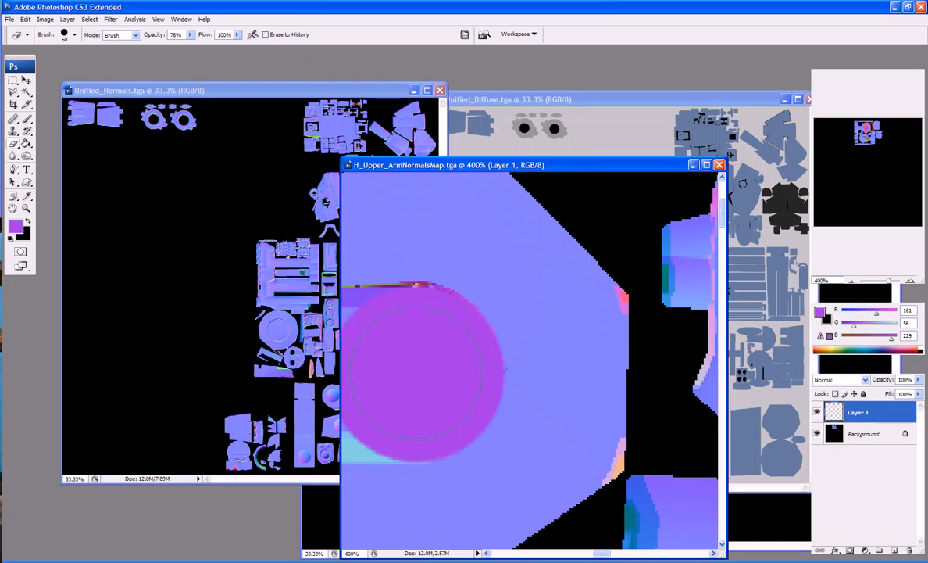
pyautogui.click(418, 374)
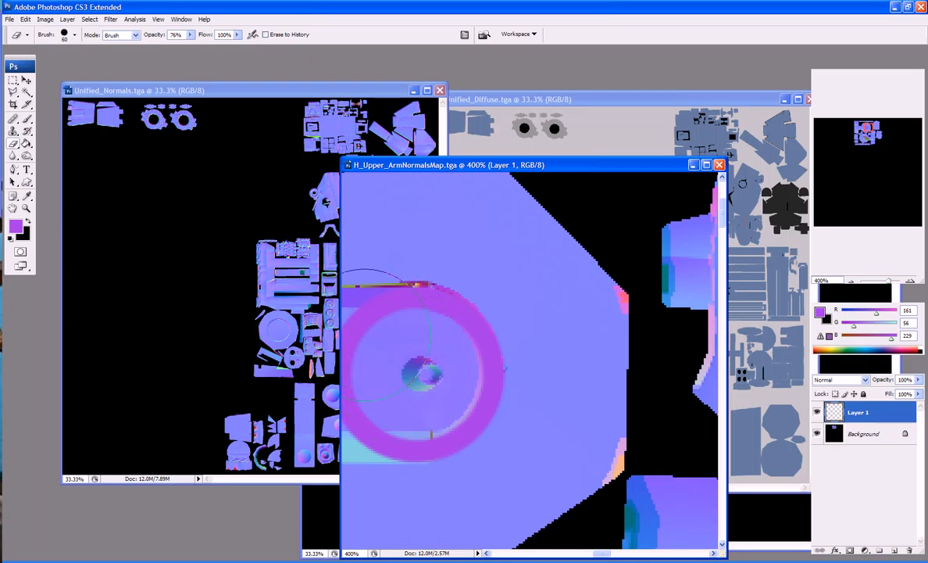
pyautogui.hotkey('ctrl', 'z')
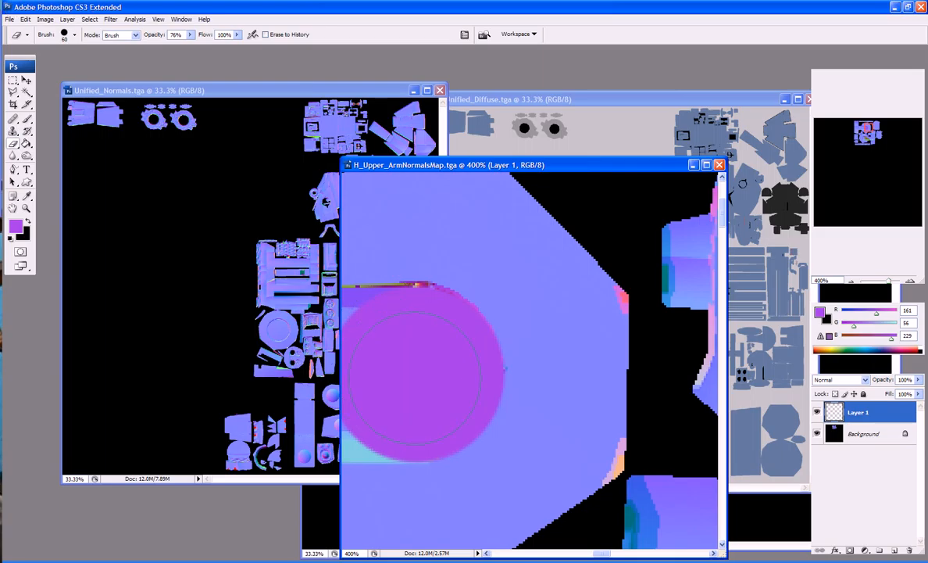
pyautogui.click(414, 373)
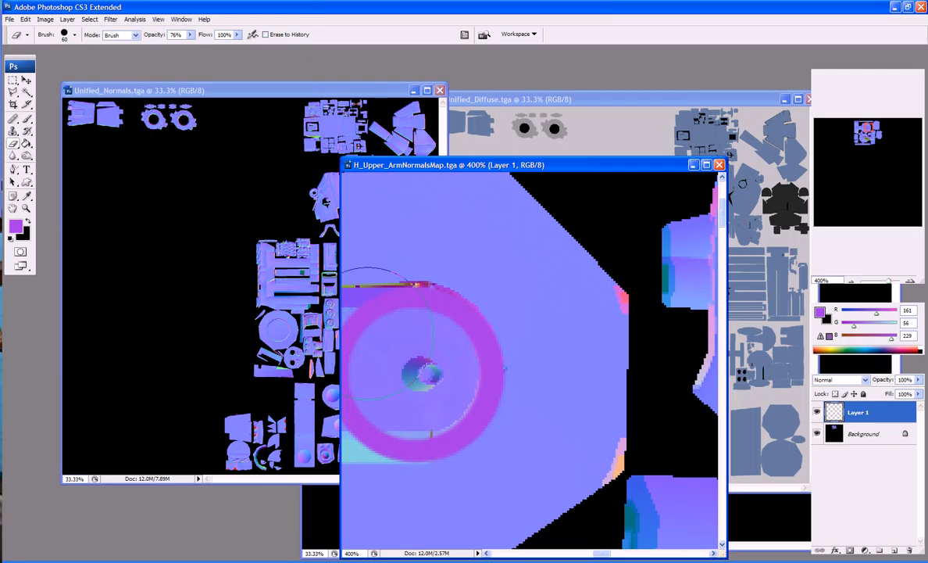
pyautogui.moveTo(358, 308); pyautogui.dragTo(364, 484)
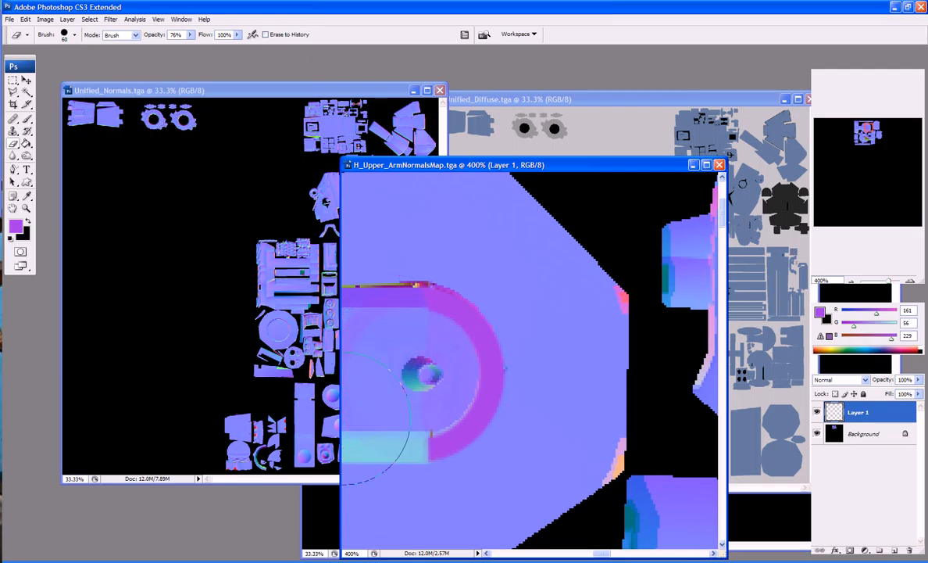
# Fade the purple arc using the Eraser at 37% opacity so the underlying edge shading shows through
pyautogui.click(190, 34)
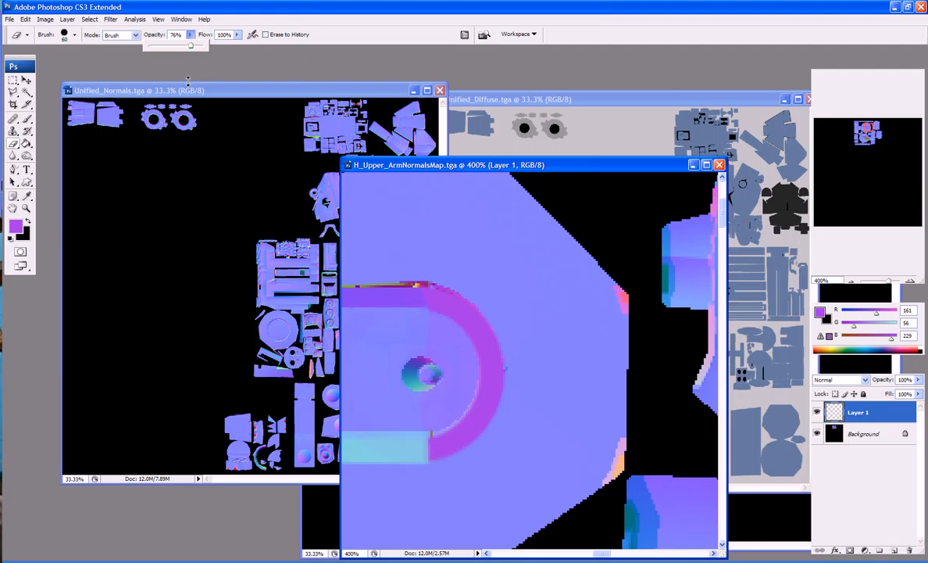
pyautogui.click(169, 45)
pyautogui.moveTo(420, 303); pyautogui.dragTo(422, 449)
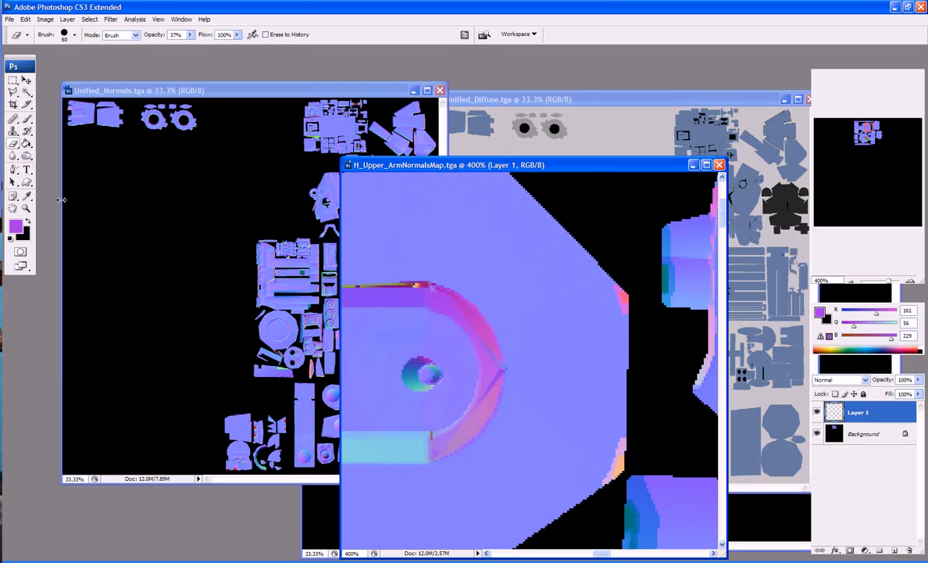
# Nudge the faded arc into line with the bar's rounded edge and merge Layer 1 into the Background
pyautogui.press('v')
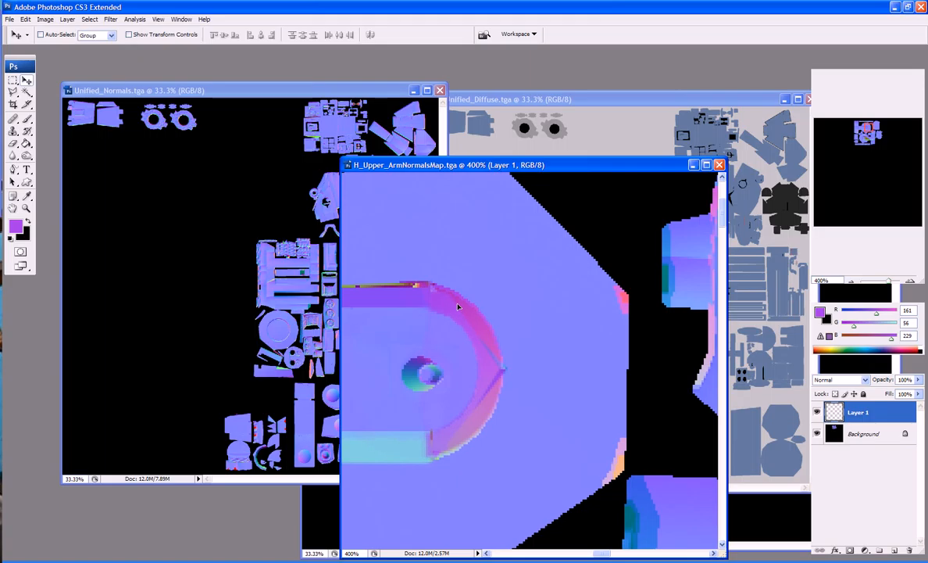
pyautogui.moveTo(459, 306); pyautogui.dragTo(462, 310)
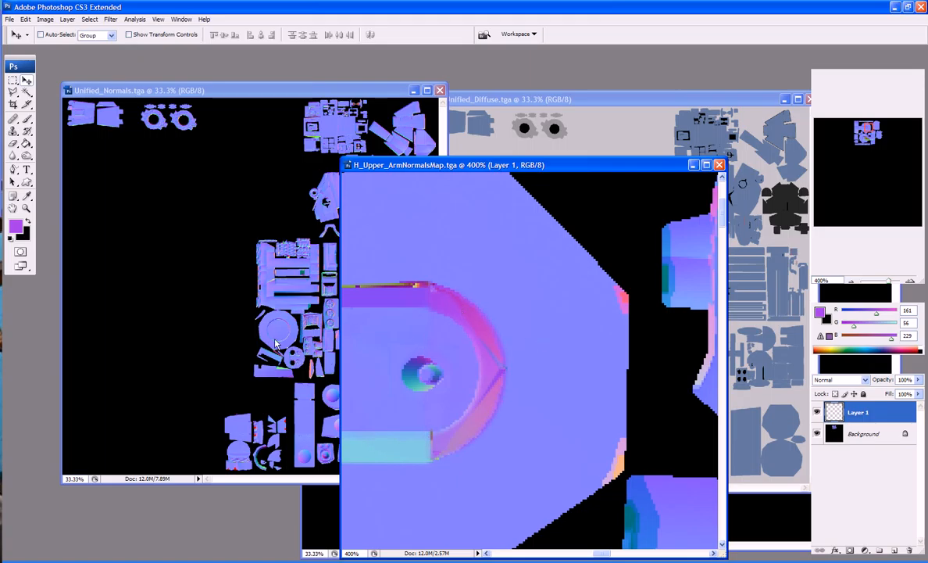
pyautogui.hotkey('ctrl', 'e')
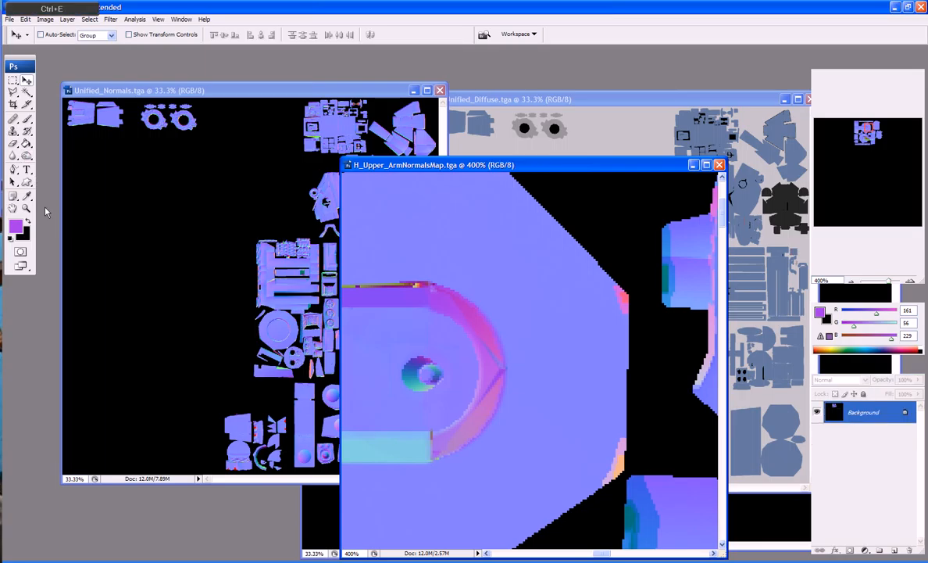
# Open the choice of Dodge, Burn and Sponge tools
pyautogui.click(27, 154)
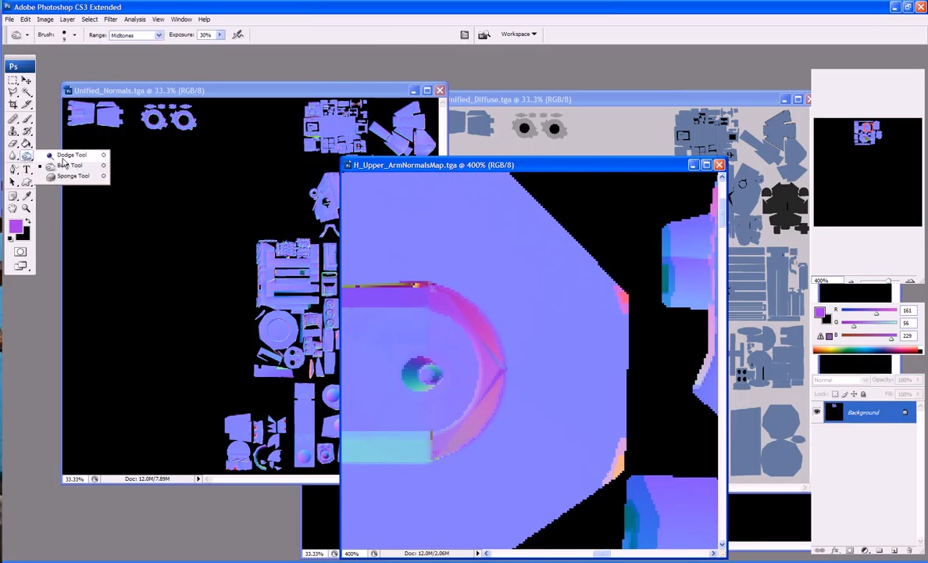
# Try to lighten the upper part of the slot's curved rim with the Dodge tool at brush size 10
pyautogui.click(69, 165)
pyautogui.press('[')
pyautogui.press('[')
pyautogui.press('[')
pyautogui.press('[')
pyautogui.press('[')
pyautogui.press('[')
pyautogui.press('[')
pyautogui.press('[')
pyautogui.press('[')
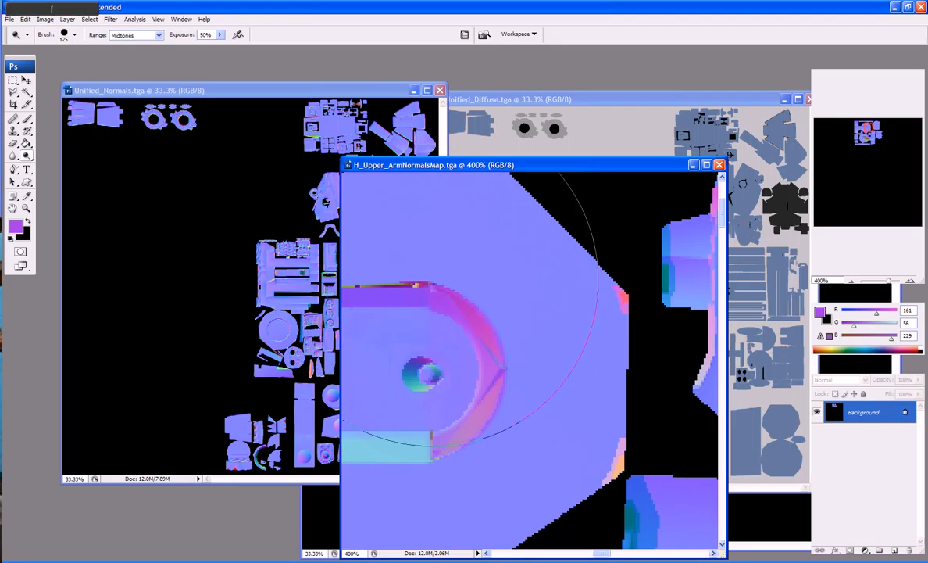
pyautogui.press('[')
pyautogui.press('[')
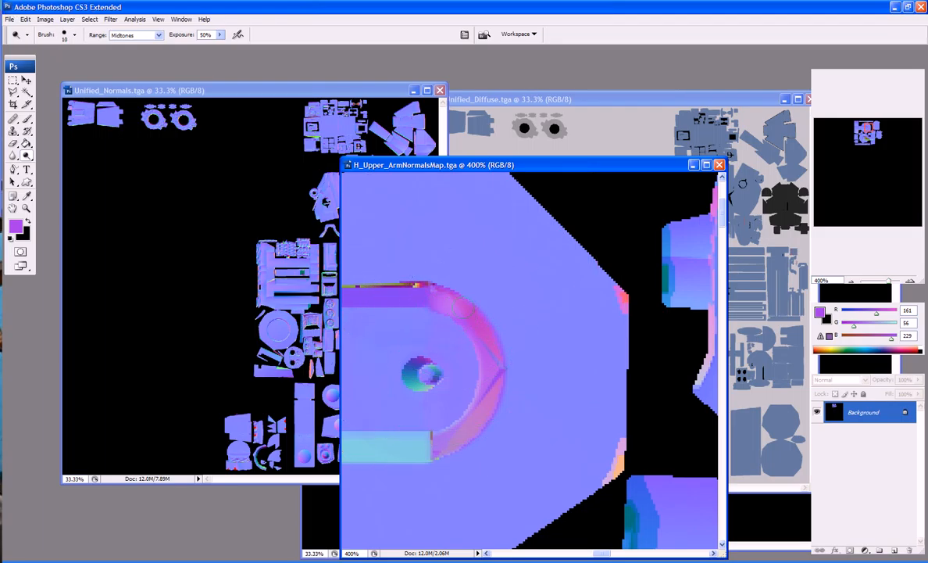
pyautogui.hotkey('ctrl', 'z')
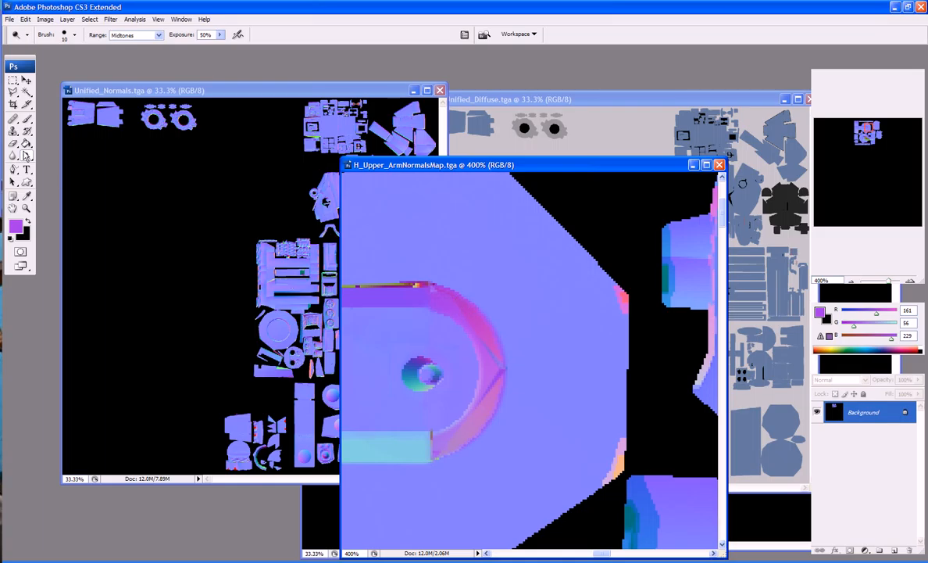
# Darken the upper part of the slot's curved rim down to its outer tip with the Burn tool
pyautogui.click(25, 155)
pyautogui.click(52, 166)
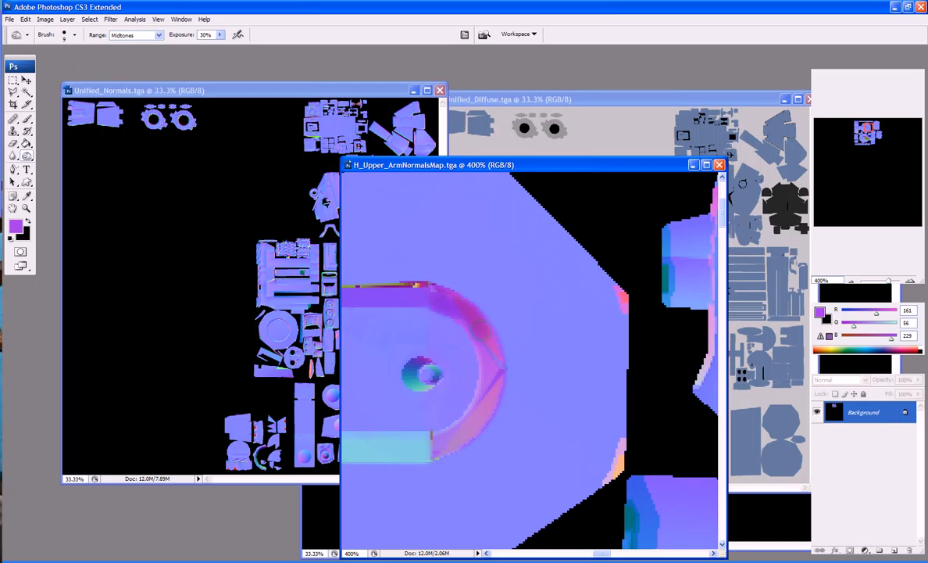
pyautogui.moveTo(479, 329)
pyautogui.mouseDown()
pyautogui.moveTo(449, 310)
pyautogui.moveTo(502, 362)
pyautogui.mouseUp()
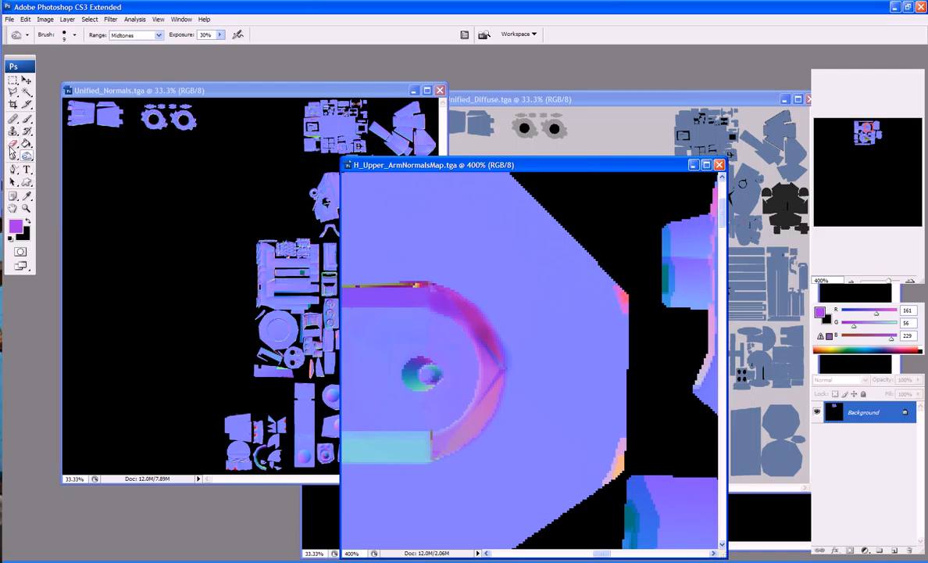
pyautogui.click(12, 144)
pyautogui.press('[')
pyautogui.press('[')
pyautogui.press('[')
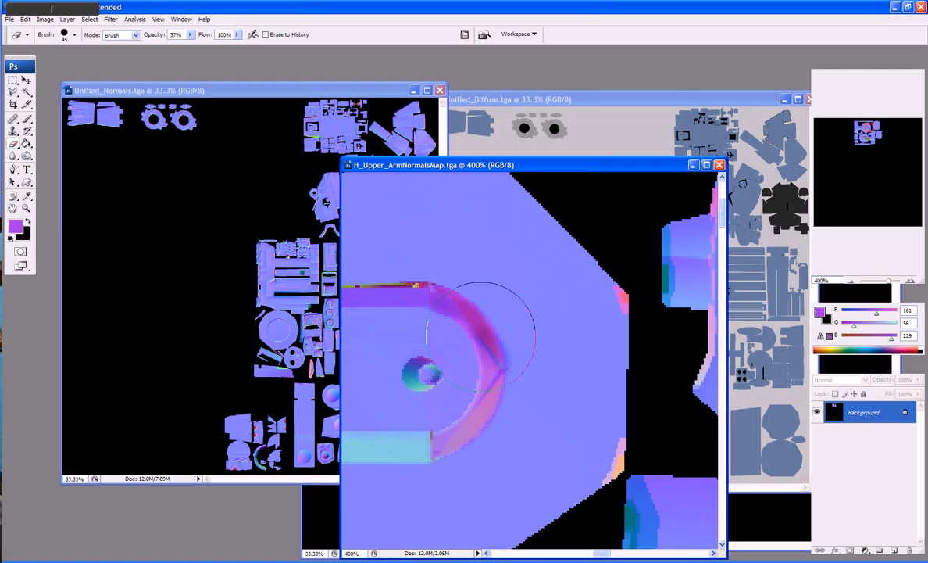
# Soften the darkened upper arc of the slot's rim with the Blur tool at 100% strength
pyautogui.click(13, 155)
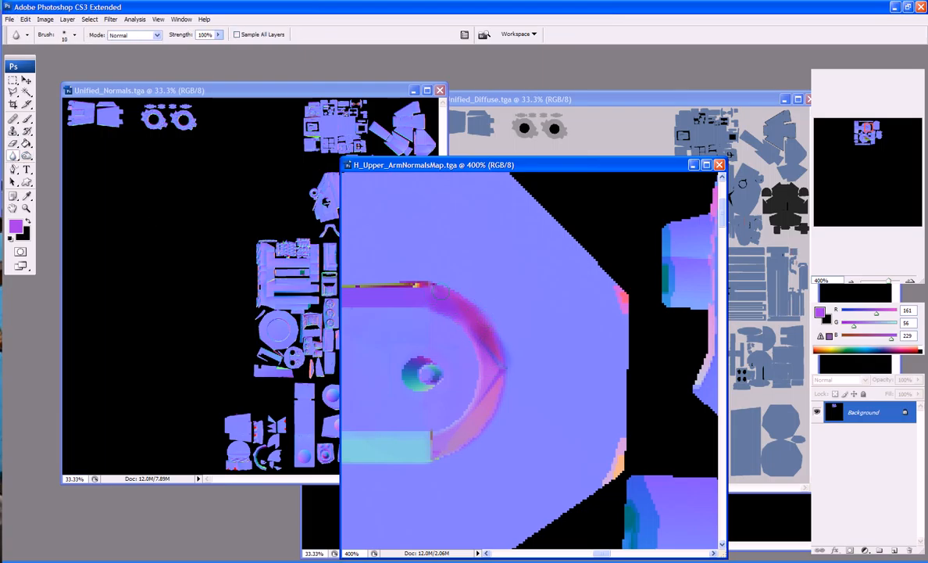
pyautogui.moveTo(439, 291); pyautogui.dragTo(482, 333)
pyautogui.hotkey('ctrl', '-')
pyautogui.hotkey('ctrl', '-')
pyautogui.hotkey('ctrl', '-')
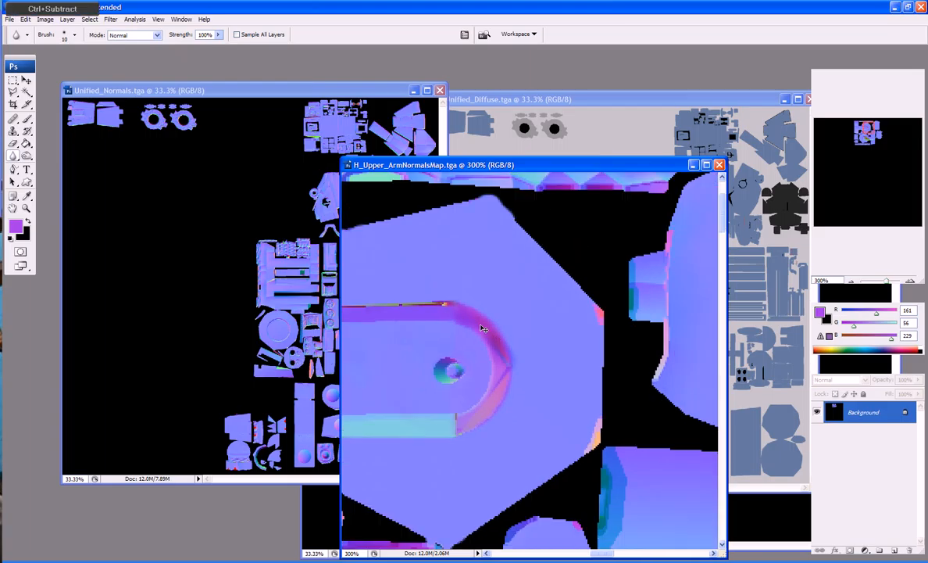
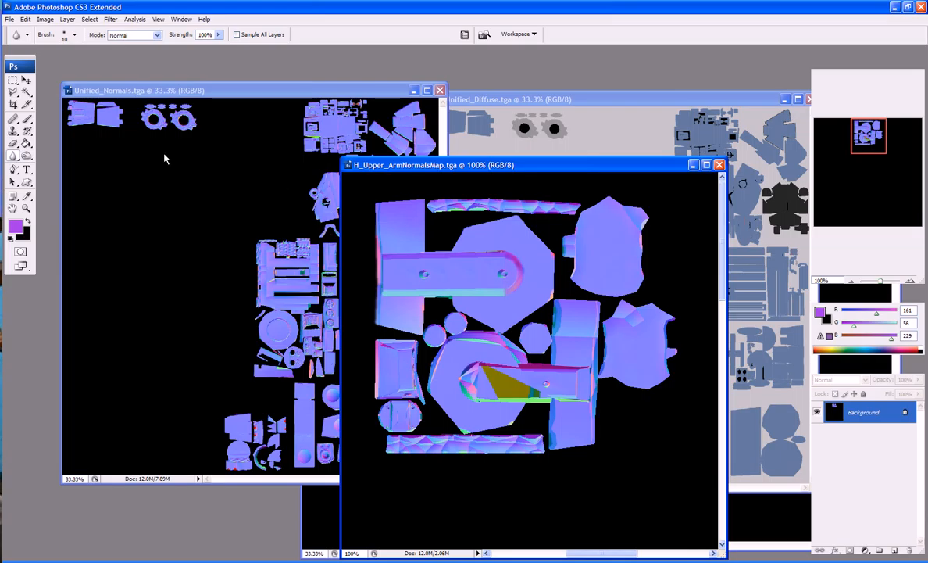
# Copy a rectangular area around the complete rounded-end strip at the upper left of the map into a new document
pyautogui.click(13, 80)
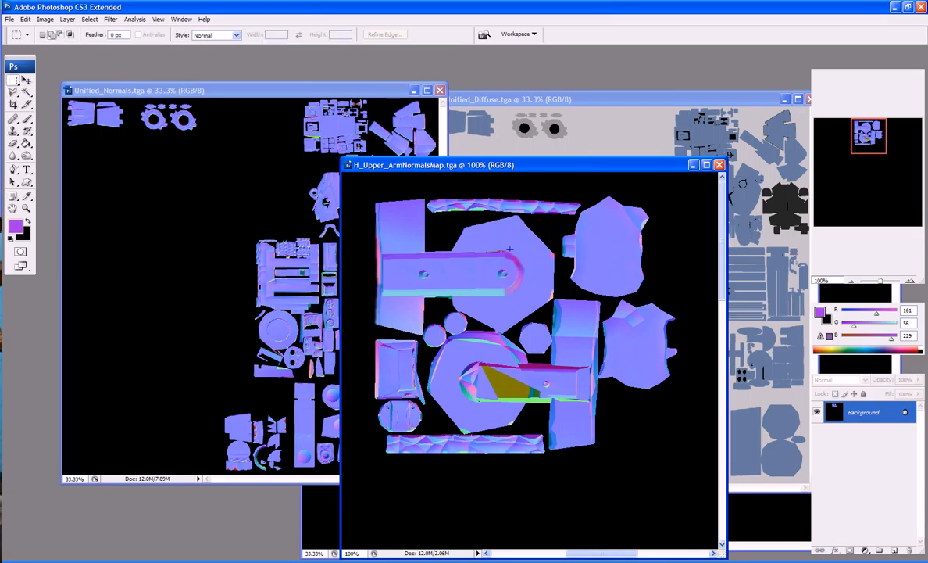
pyautogui.moveTo(360, 242); pyautogui.dragTo(540, 305)
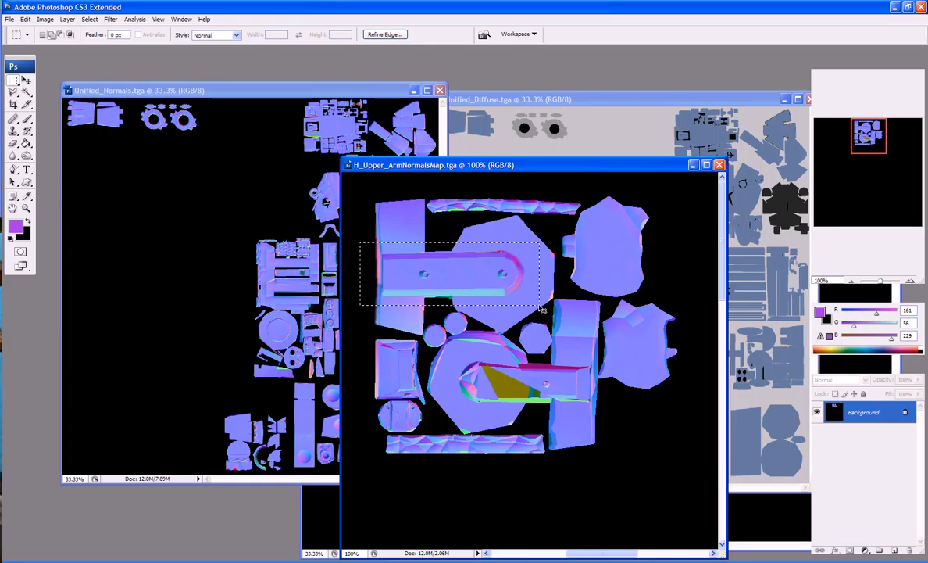
pyautogui.click(9, 19)
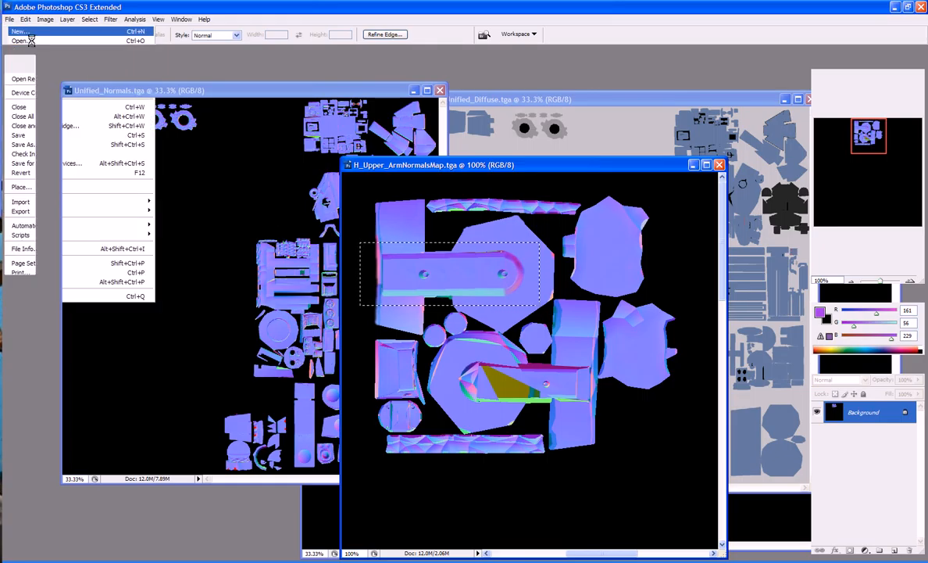
pyautogui.click(30, 34)
pyautogui.press('Return')
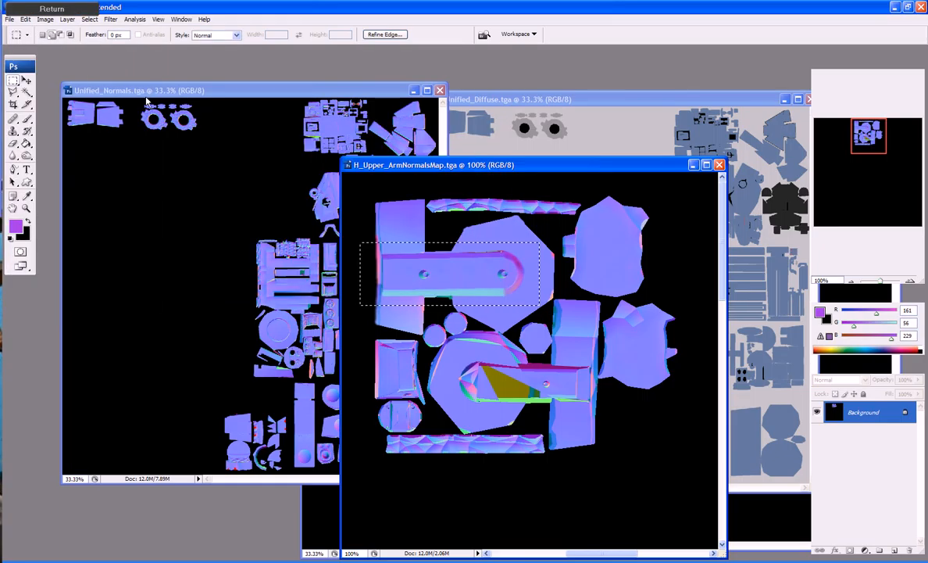
pyautogui.hotkey('ctrl', 'v')
# Rotate the new document's canvas by 180°
pyautogui.click(25, 19)
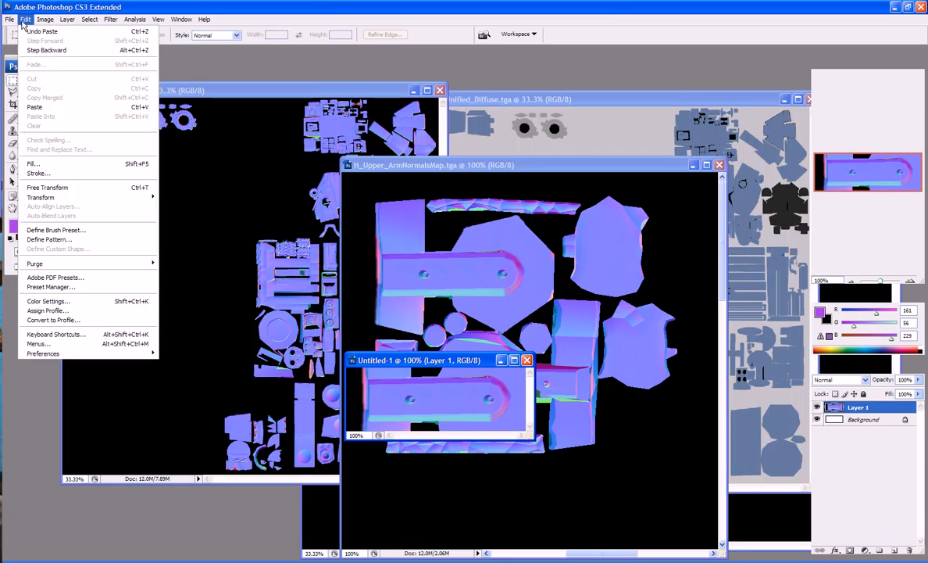
pyautogui.moveTo(45, 19)
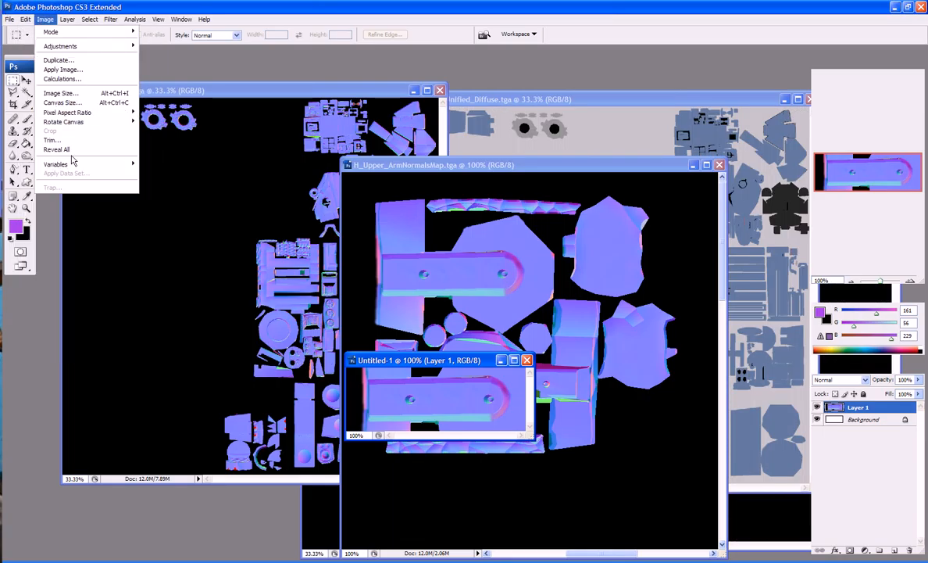
pyautogui.moveTo(74, 122)
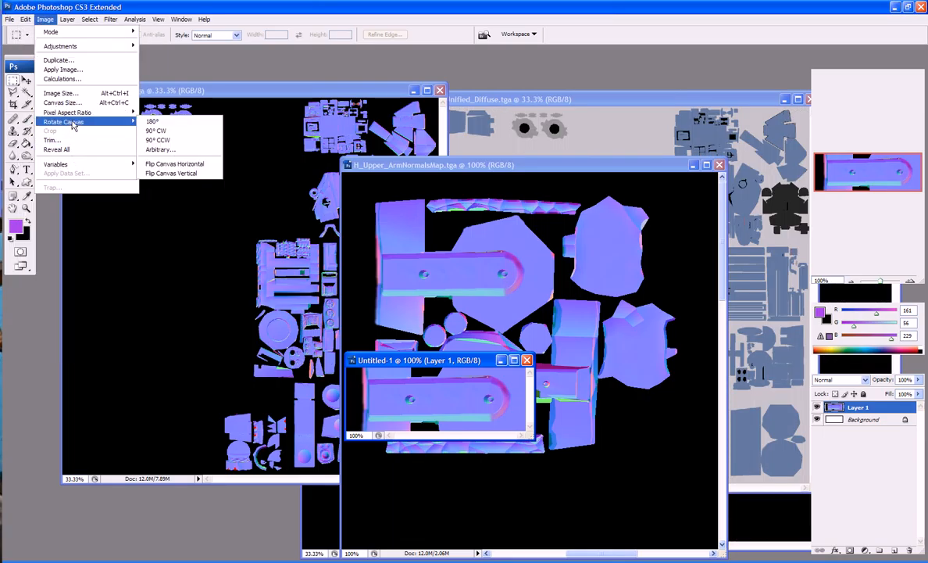
pyautogui.click(159, 131)
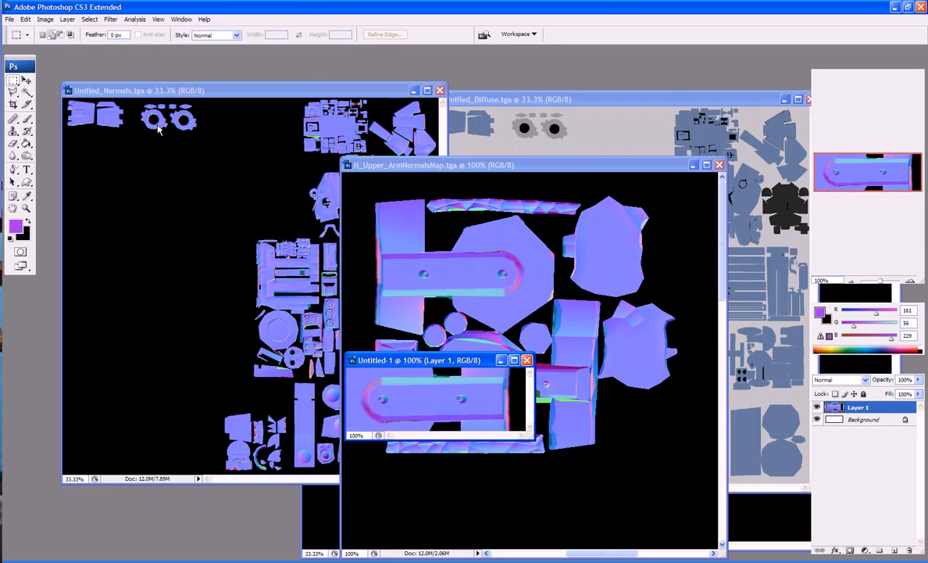
# Paste the whole rotated strip into H_Upper_ArmNormalsMap.tga as a new layer, discarding the temporary document unsaved
pyautogui.hotkey('ctrl', 'a')
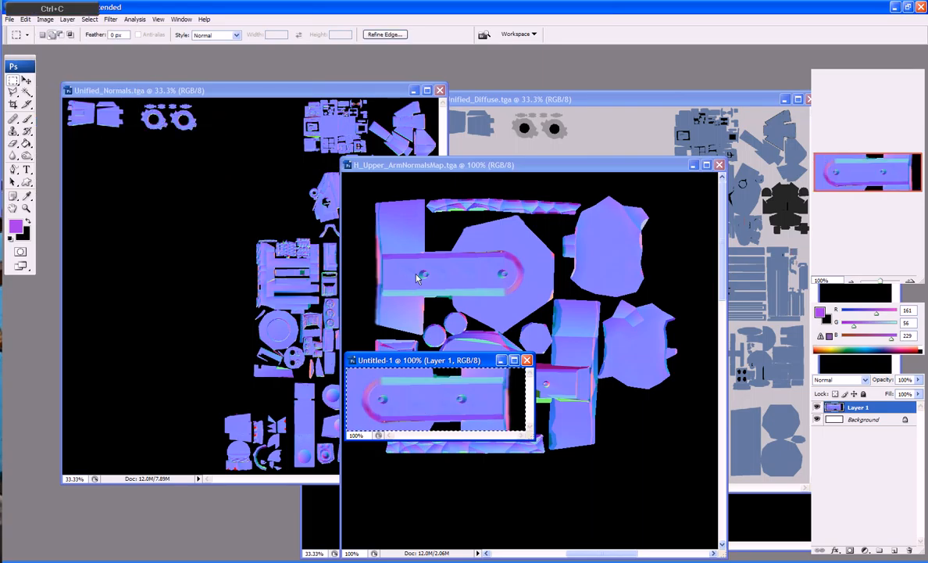
pyautogui.click(527, 360)
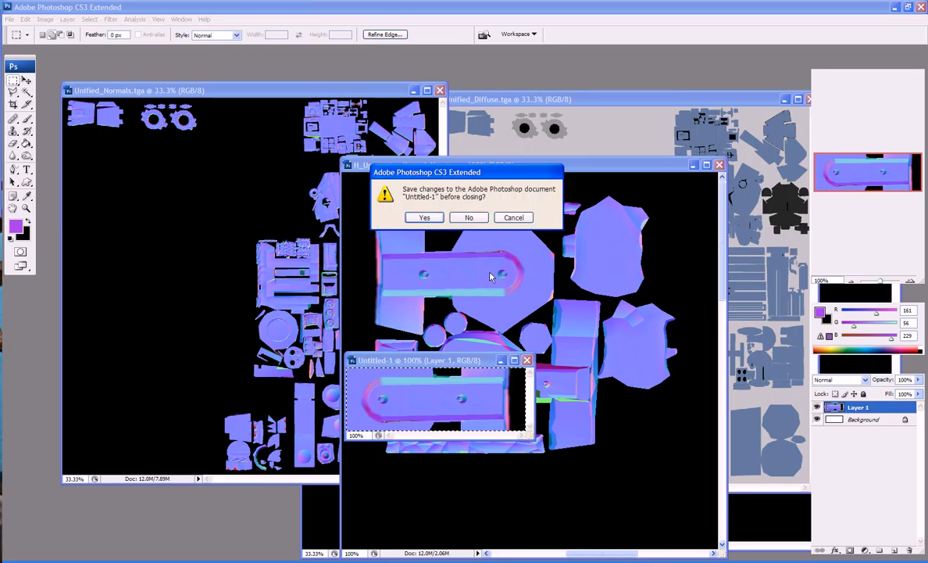
pyautogui.click(469, 217)
pyautogui.hotkey('ctrl', 'v')
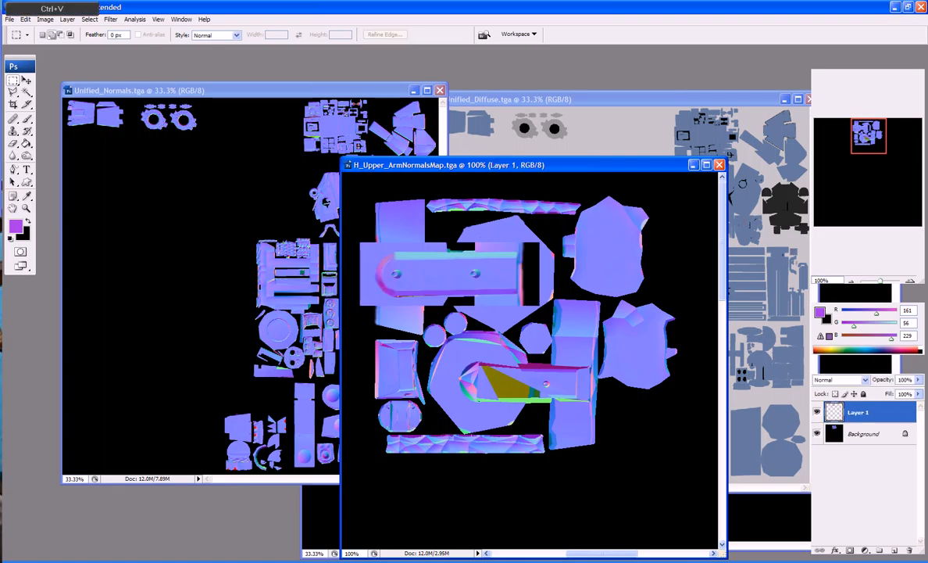
# Place the pasted strip over the damaged lower strip, aligning it with its layer opacity lowered to 35%
pyautogui.press('v')
pyautogui.moveTo(464, 275); pyautogui.dragTo(542, 384)
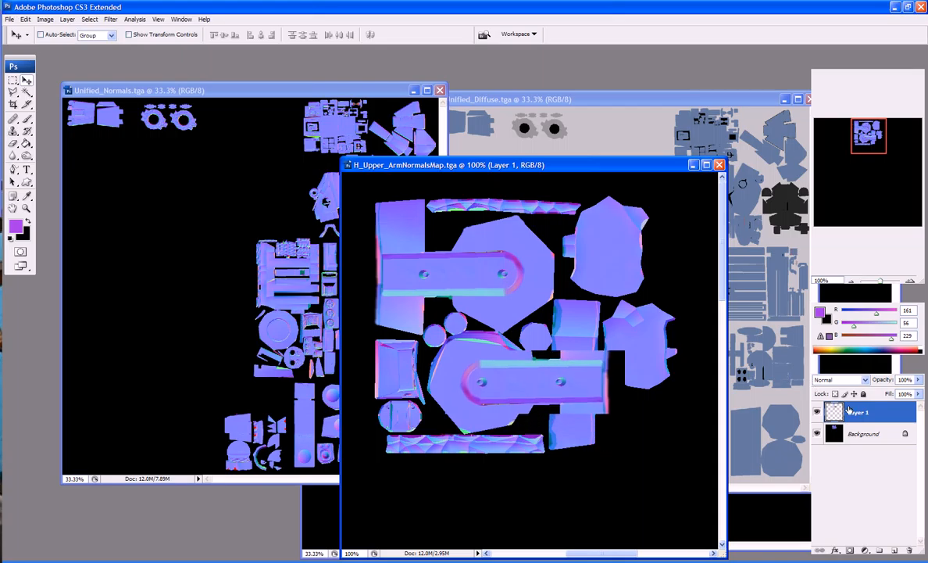
pyautogui.click(842, 381)
pyautogui.click(844, 382)
pyautogui.click(919, 380)
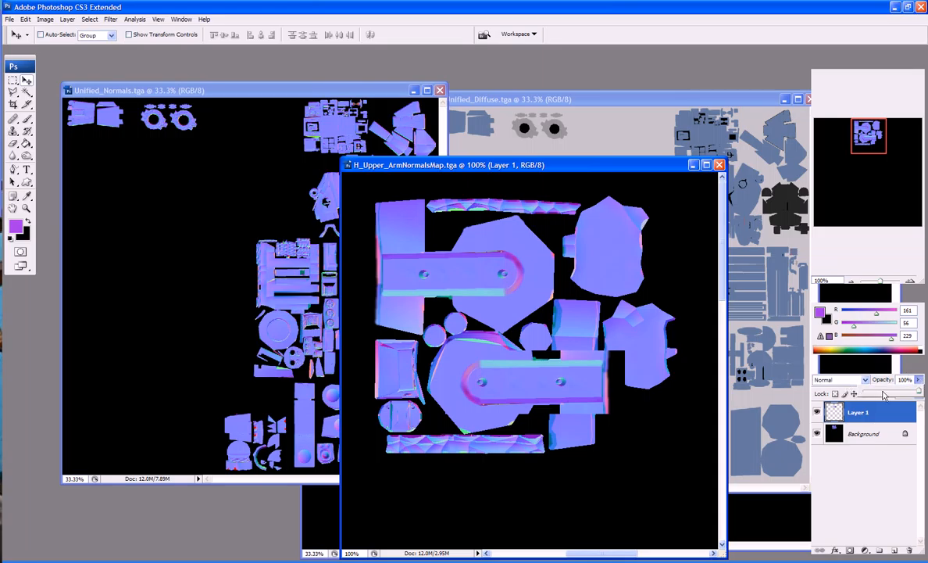
pyautogui.click(883, 391)
pyautogui.moveTo(559, 394)
pyautogui.mouseDown()
pyautogui.moveTo(545, 383)
pyautogui.moveTo(554, 393)
pyautogui.mouseUp()
# Inspect both ends of the overlaid strip up close and raise its layer opacity to 76%
pyautogui.hotkey('ctrl', '+')
pyautogui.hotkey('ctrl', '+')
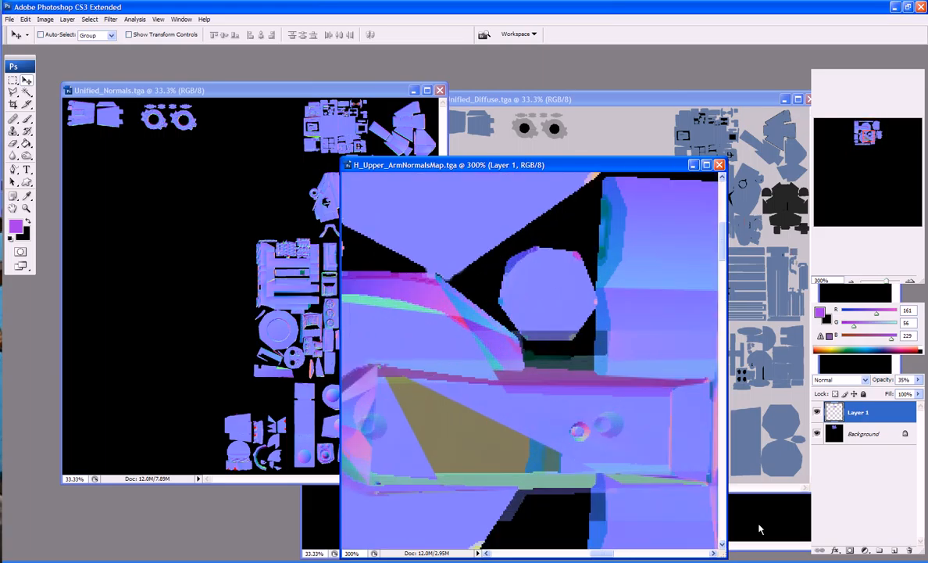
pyautogui.moveTo(723, 251); pyautogui.dragTo(725, 269)
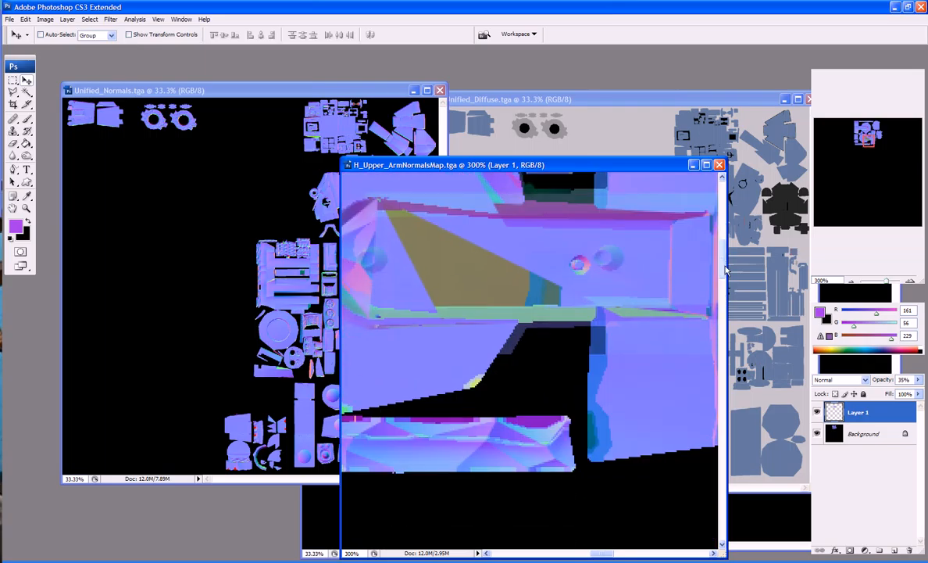
pyautogui.moveTo(601, 553); pyautogui.dragTo(593, 553)
pyautogui.click(918, 379)
pyautogui.moveTo(890, 393); pyautogui.dragTo(906, 398)
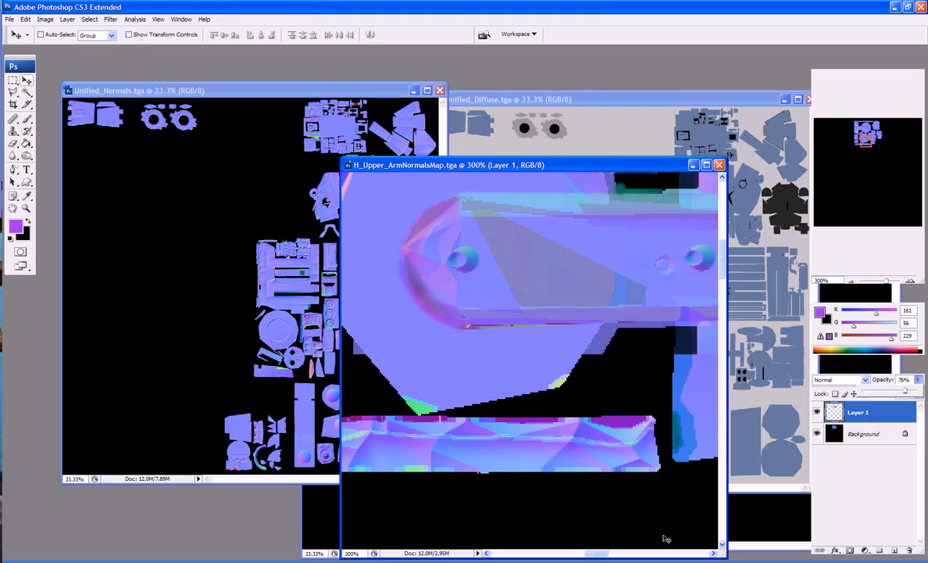
pyautogui.moveTo(598, 555); pyautogui.dragTo(613, 556)
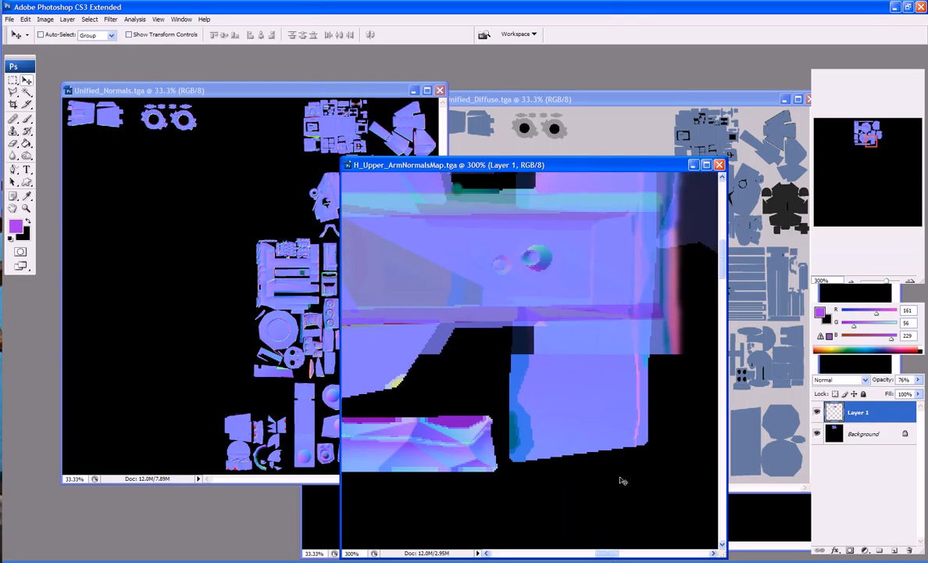
# Try to delete the part of the pasted strip that overlaps the tall panel at its square end
pyautogui.hotkey('ctrl', '-')
pyautogui.hotkey('ctrl', '-')
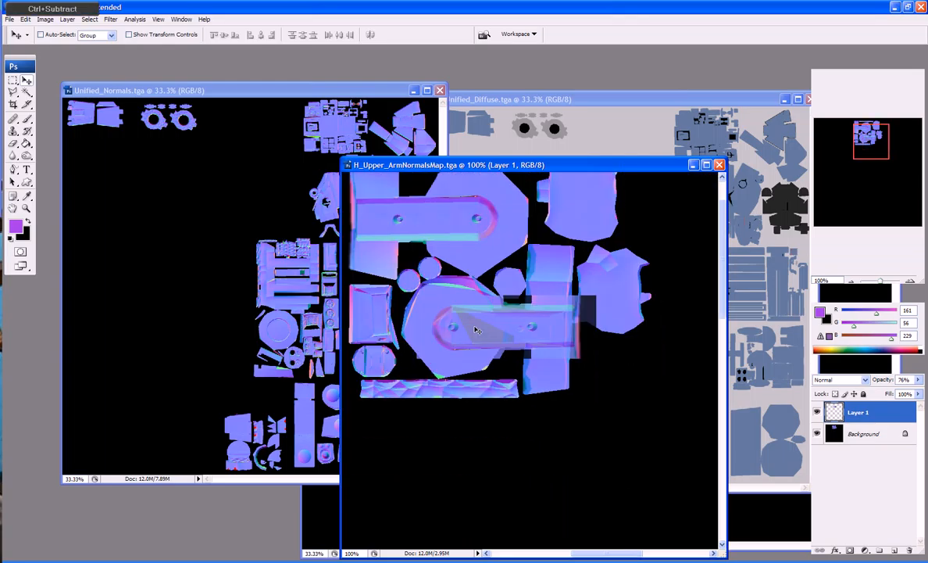
pyautogui.click(13, 80)
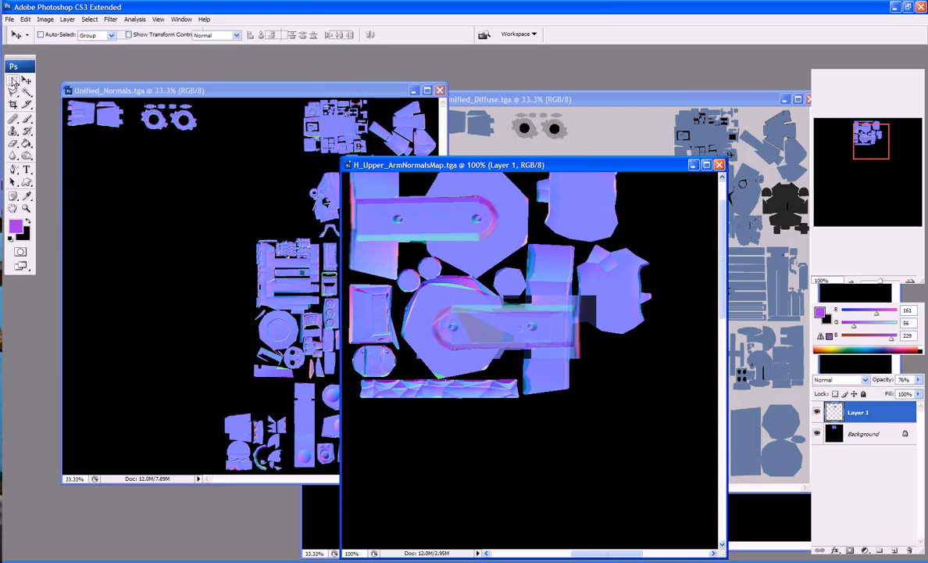
pyautogui.moveTo(618, 245); pyautogui.dragTo(524, 422)
pyautogui.press('Delete')
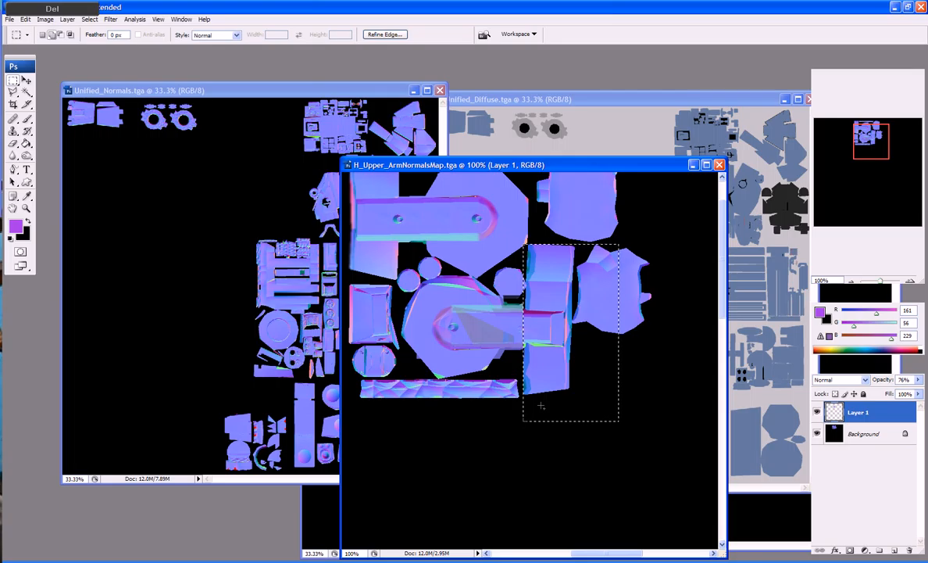
pyautogui.hotkey('ctrl', 'z')
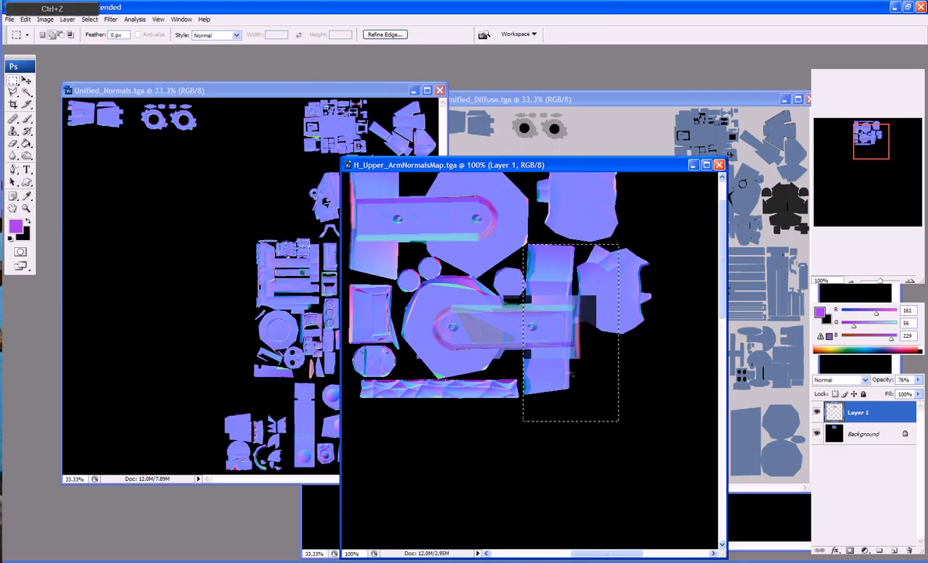
pyautogui.keyDown('shift'); pyautogui.moveTo(619, 465); pyautogui.dragTo(535, 359); pyautogui.keyUp('shift')
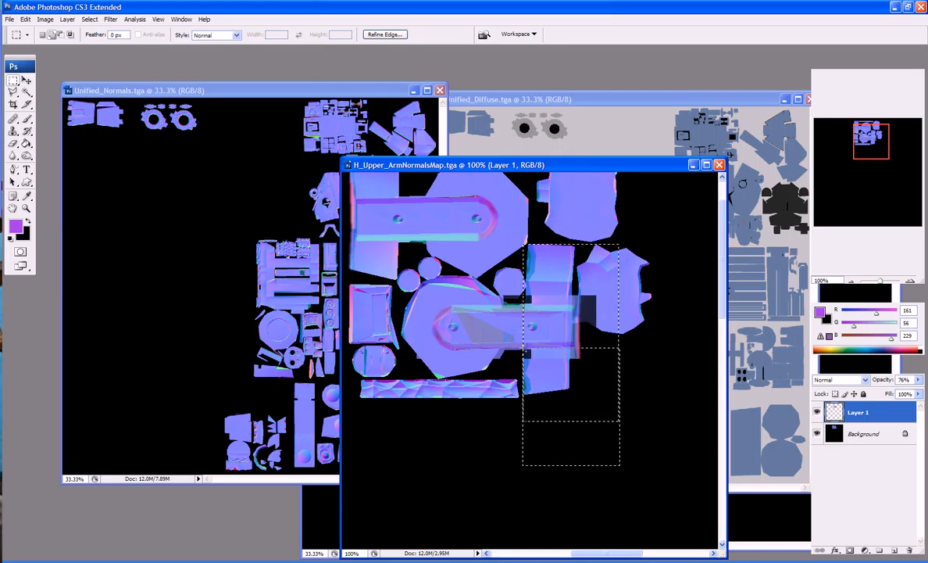
pyautogui.hotkey('ctrl', 'd')
# Delete the surplus areas of the pasted layer below, above and beyond the square end of the strip, over the tall panel
pyautogui.moveTo(625, 445); pyautogui.dragTo(520, 349)
pyautogui.press('Delete')
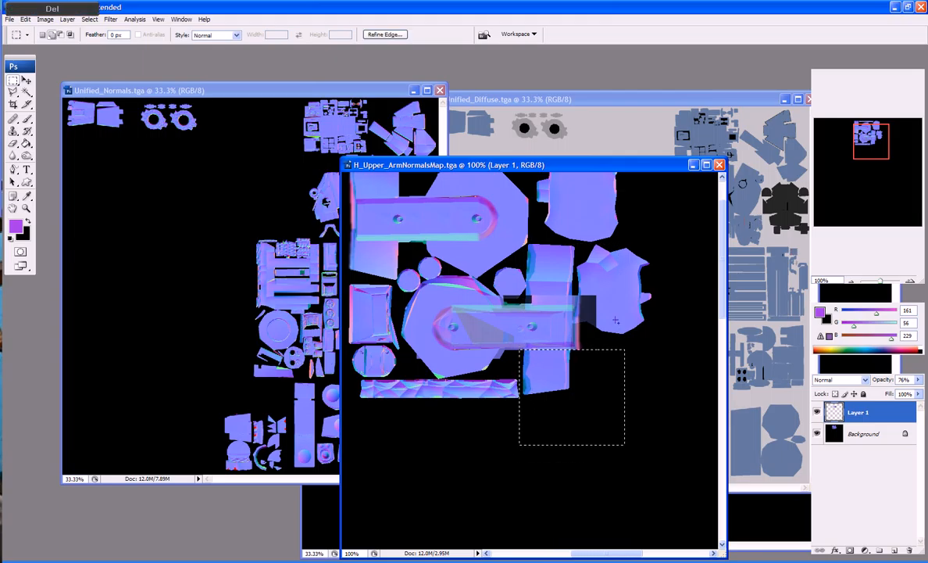
pyautogui.moveTo(602, 303); pyautogui.dragTo(518, 232)
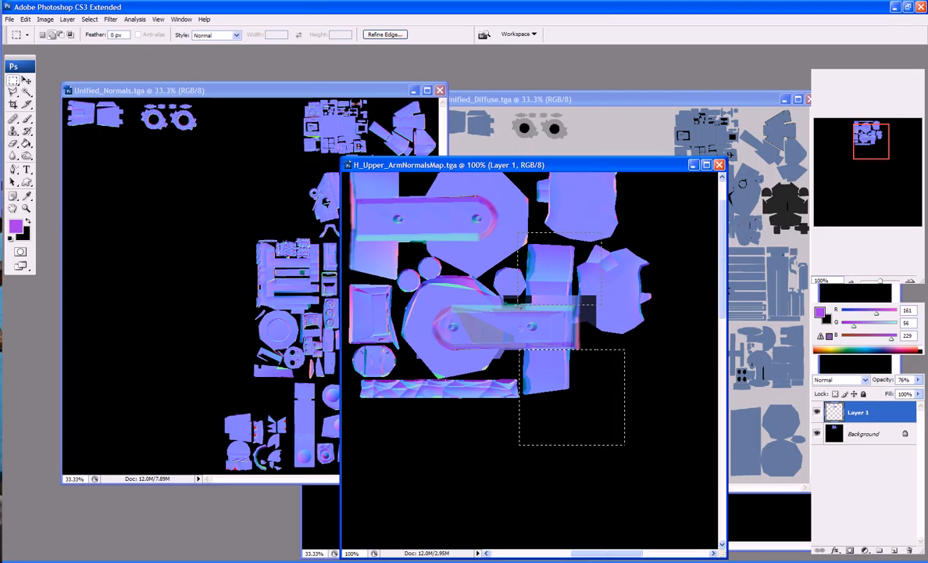
pyautogui.press('Delete')
pyautogui.moveTo(605, 286); pyautogui.dragTo(554, 349)
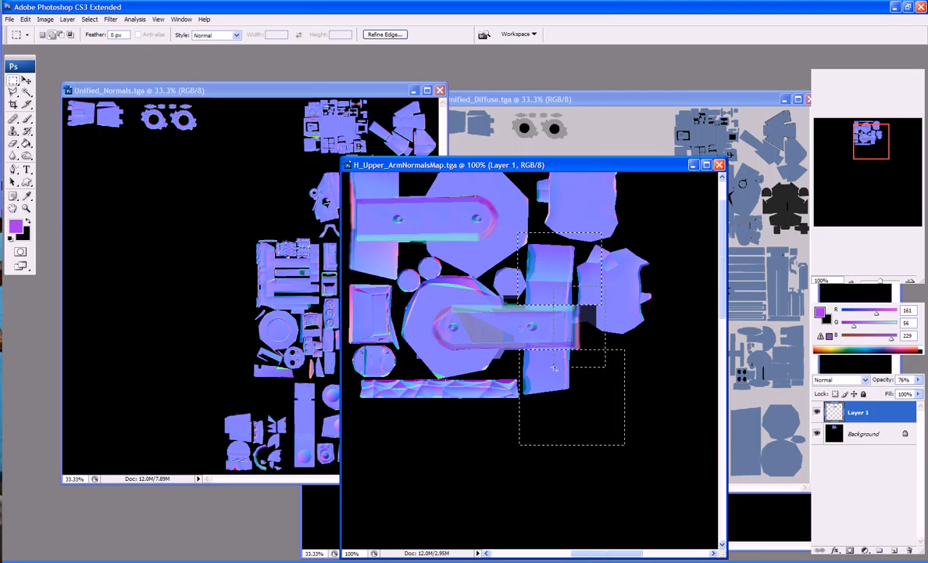
pyautogui.press('Delete')
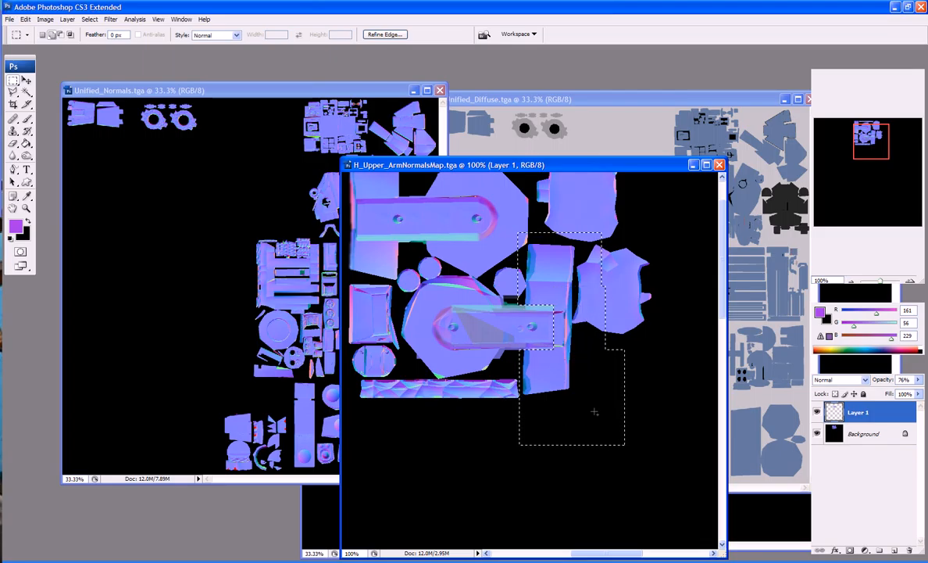
# Deselect, raise the pasted layer's opacity to 100%, and soften the strip's upper long edge with the Eraser at 37% opacity
pyautogui.hotkey('ctrl', 'd')
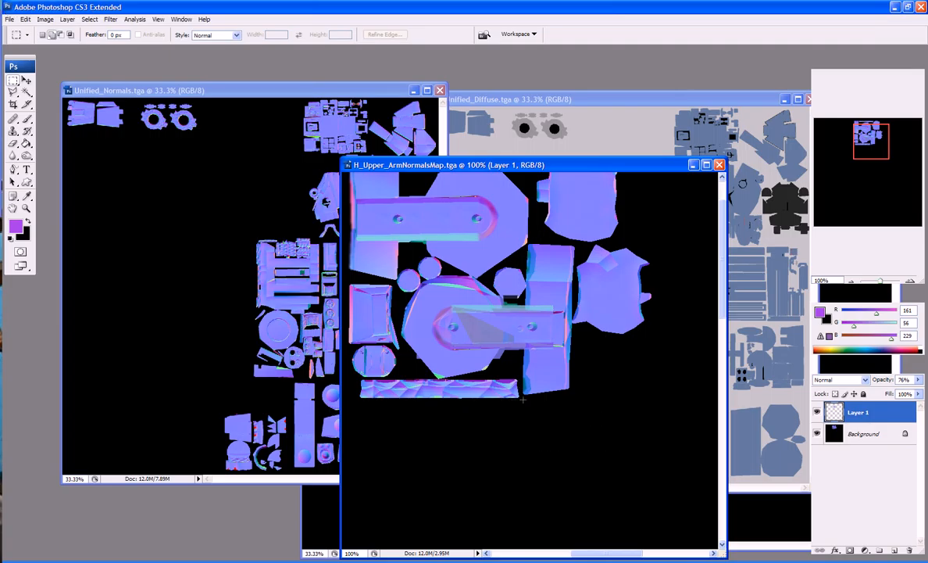
pyautogui.click(11, 142)
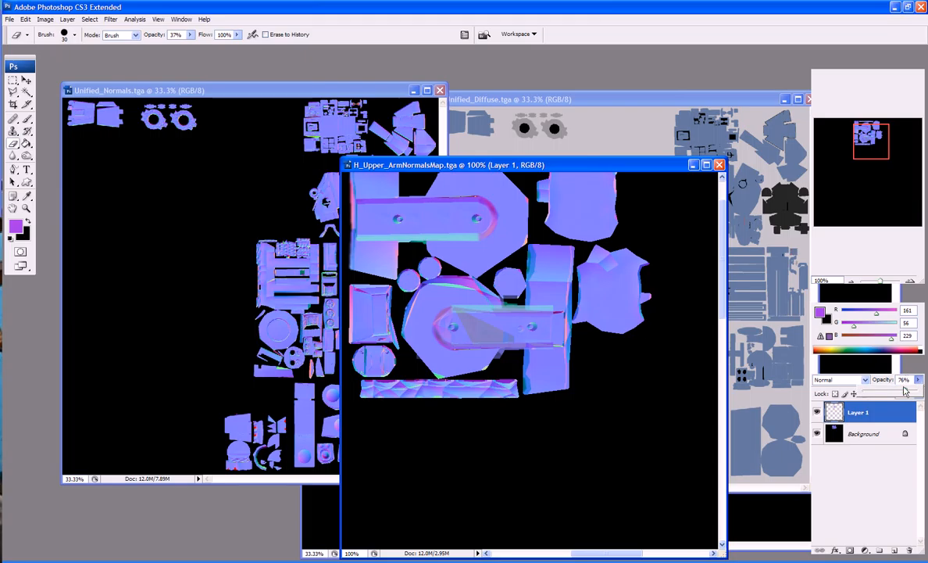
pyautogui.click(918, 379)
pyautogui.moveTo(909, 393); pyautogui.dragTo(921, 393)
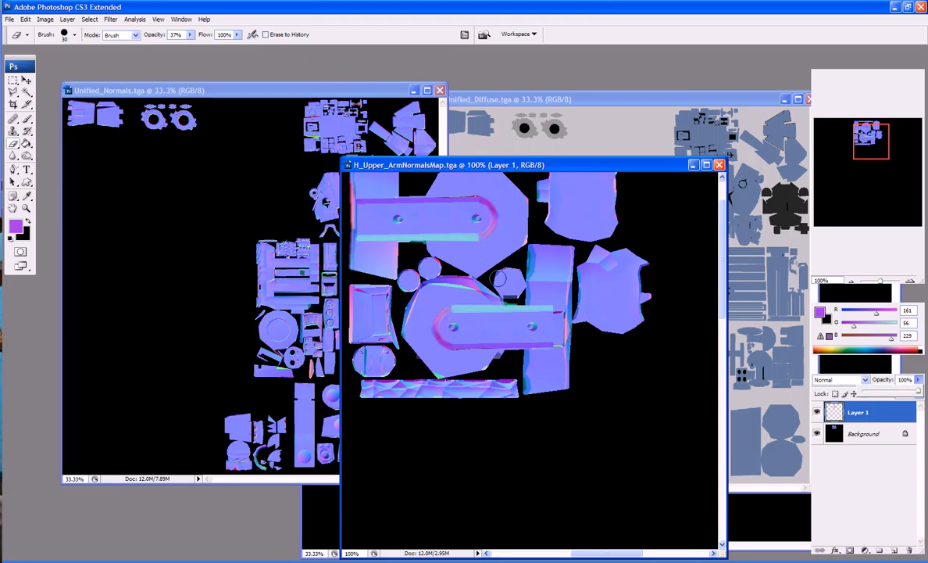
pyautogui.click(419, 274)
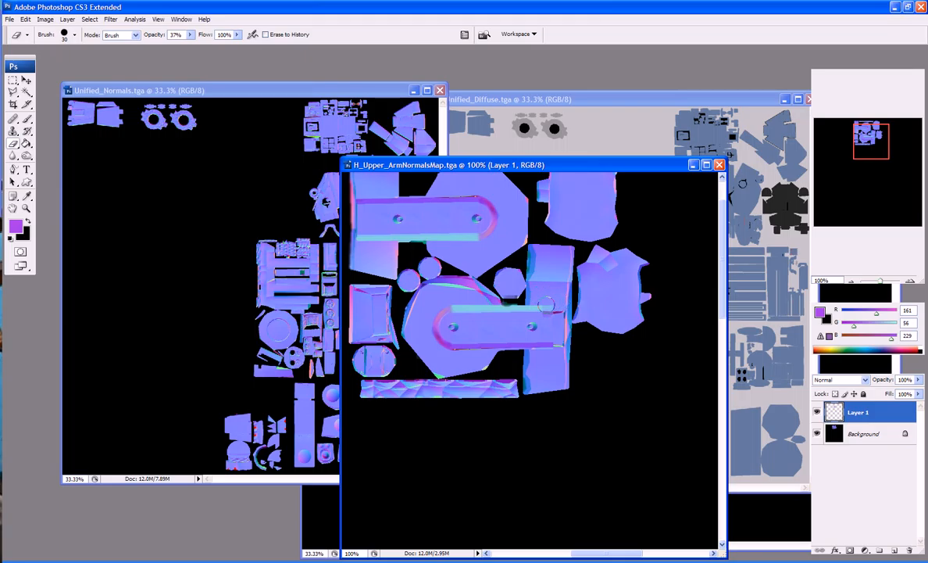
pyautogui.moveTo(528, 304); pyautogui.dragTo(460, 305)
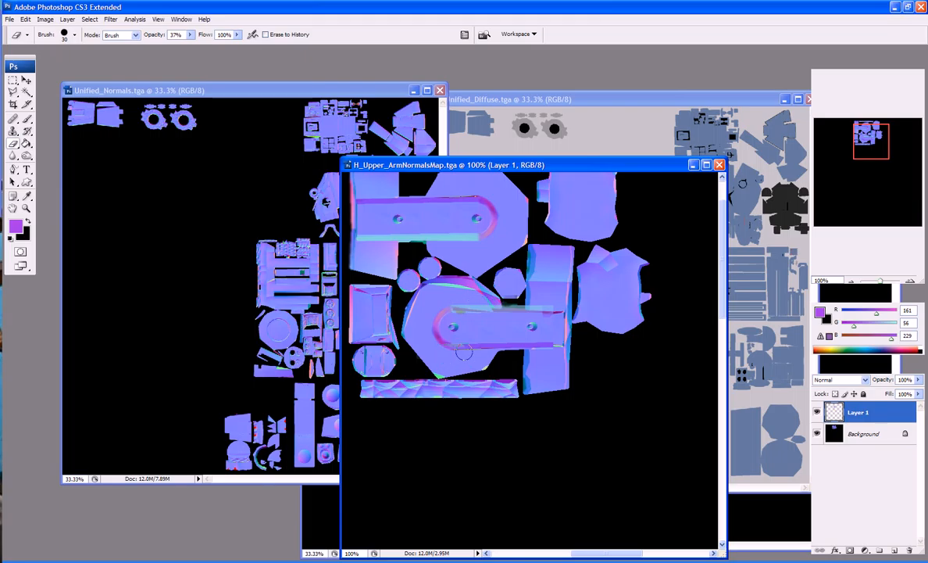
# Try to soften the pasted strip's lower long edge and rounded end with the Eraser
pyautogui.moveTo(471, 348); pyautogui.dragTo(553, 349)
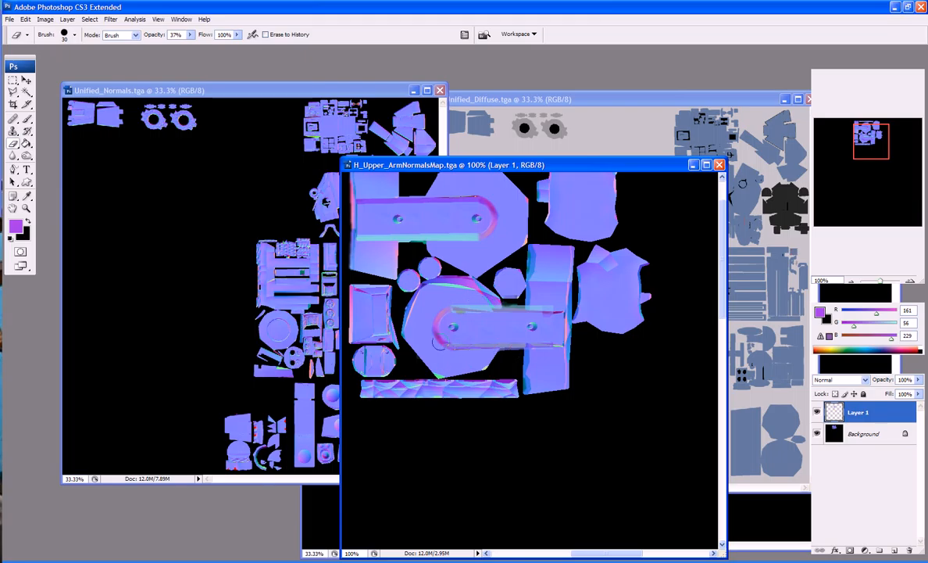
pyautogui.moveTo(439, 342); pyautogui.dragTo(429, 331)
pyautogui.hotkey('ctrl', 'alt', 'z')
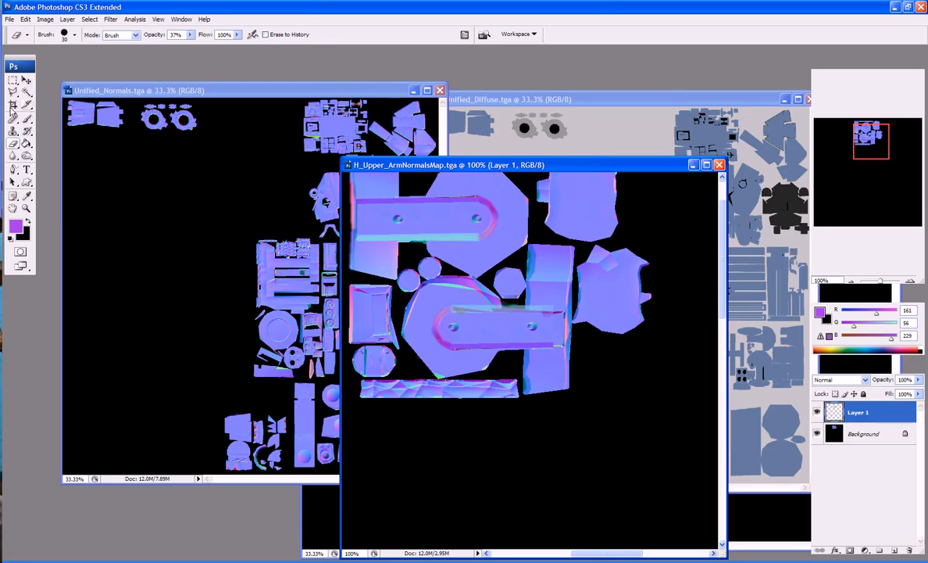
# Sample the flat normal colour (RGB 128, 128, 255) from the lower octagonal panel and paint over its discoloured rim with a 30 px brush
pyautogui.click(27, 195)
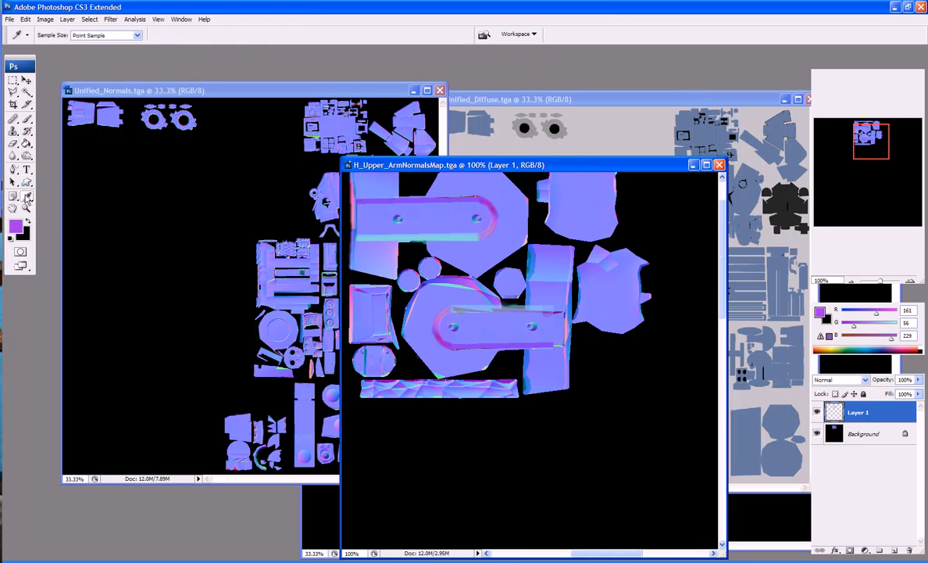
pyautogui.click(449, 357)
pyautogui.press('b')
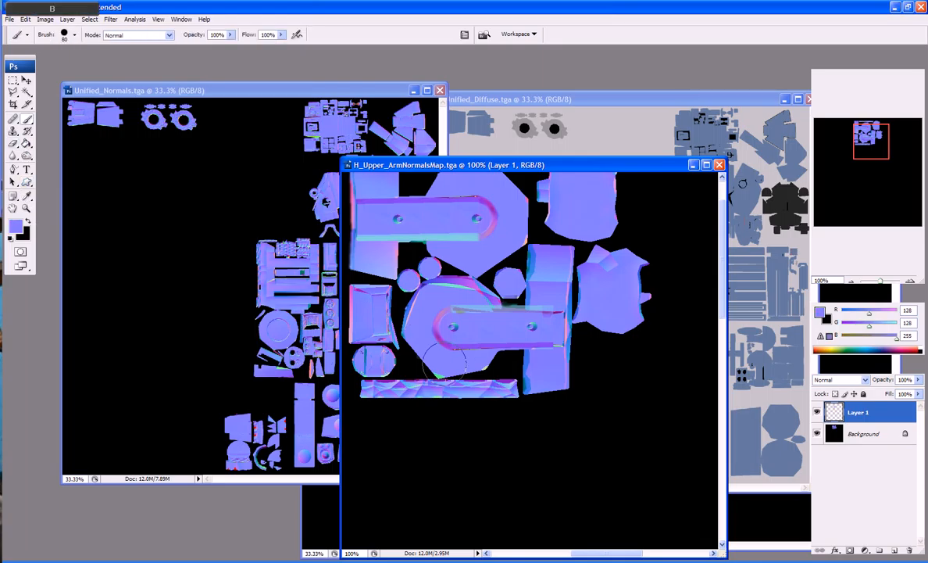
pyautogui.press('[')
pyautogui.press('[')
pyautogui.press('[')
pyautogui.press('[')
pyautogui.press('[')
pyautogui.press('[')
pyautogui.press('[')
pyautogui.press('[')
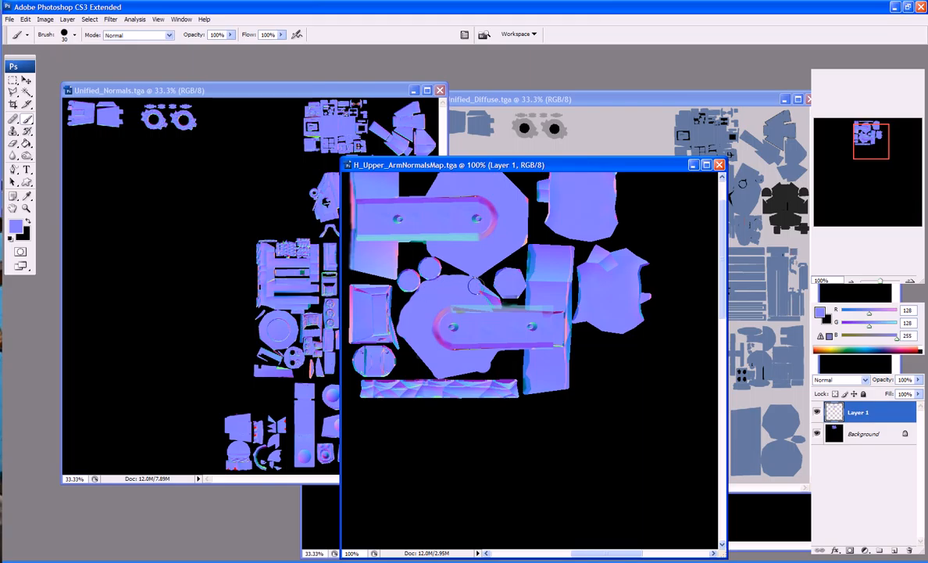
# Paint out the octagon's remaining discoloured rim near the strip and retouch the upper-right panel's edge with a 15 px brush
pyautogui.press('[')
pyautogui.press('[')
pyautogui.press('[')
pyautogui.scroll(3, 641, 234)
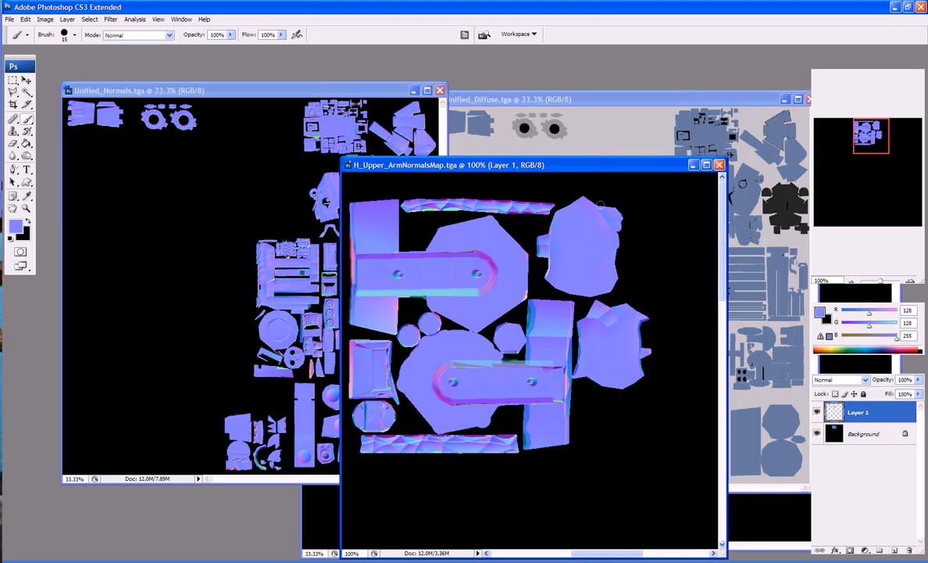
pyautogui.moveTo(600, 205); pyautogui.dragTo(633, 226)
# Merge the pasted layer into the background and paste the whole repaired normal map into Unified_Normals.tga
pyautogui.hotkey('ctrl', '-')
pyautogui.hotkey('ctrl', 'a')
pyautogui.hotkey('ctrl', 'c')
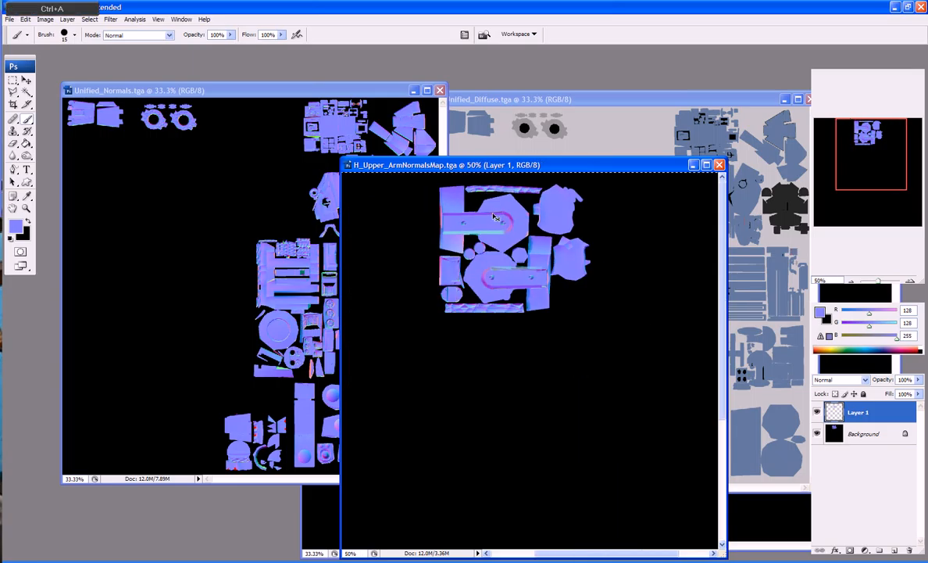
pyautogui.hotkey('ctrl', 'e')
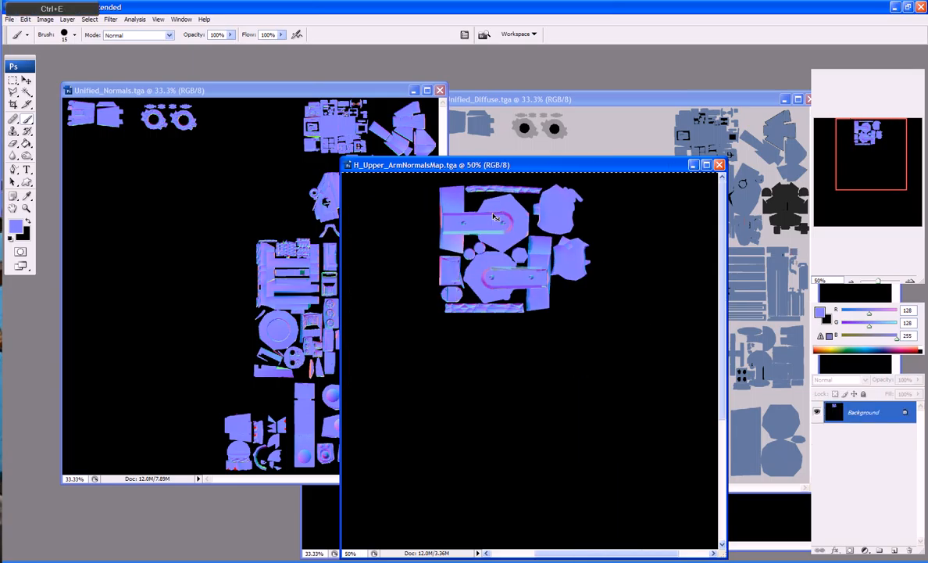
pyautogui.hotkey('ctrl', 'c')
pyautogui.click(234, 91)
pyautogui.hotkey('ctrl', 'v')
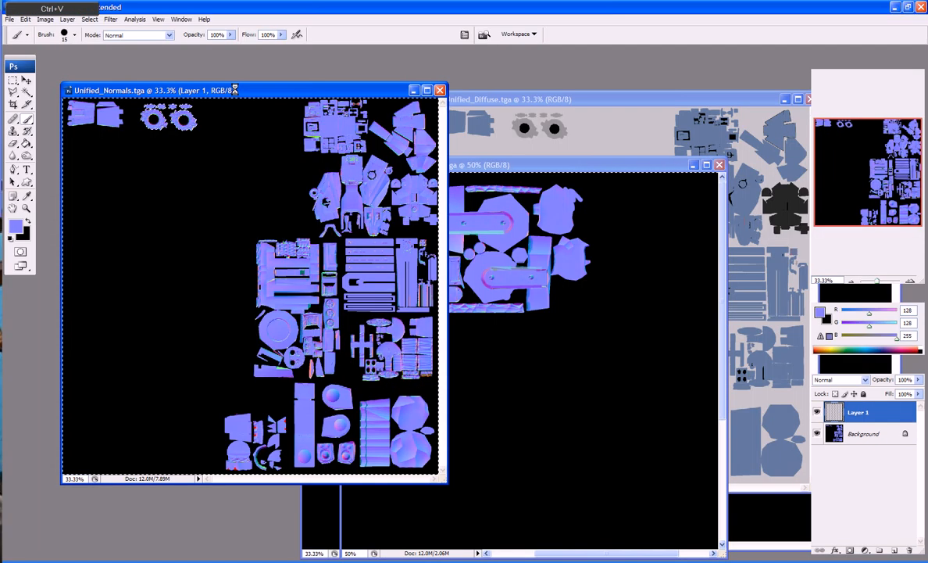
# Delete the black background of the pasted layer in Unified_Normals.tga using a Magic Wand selection
pyautogui.press('m')
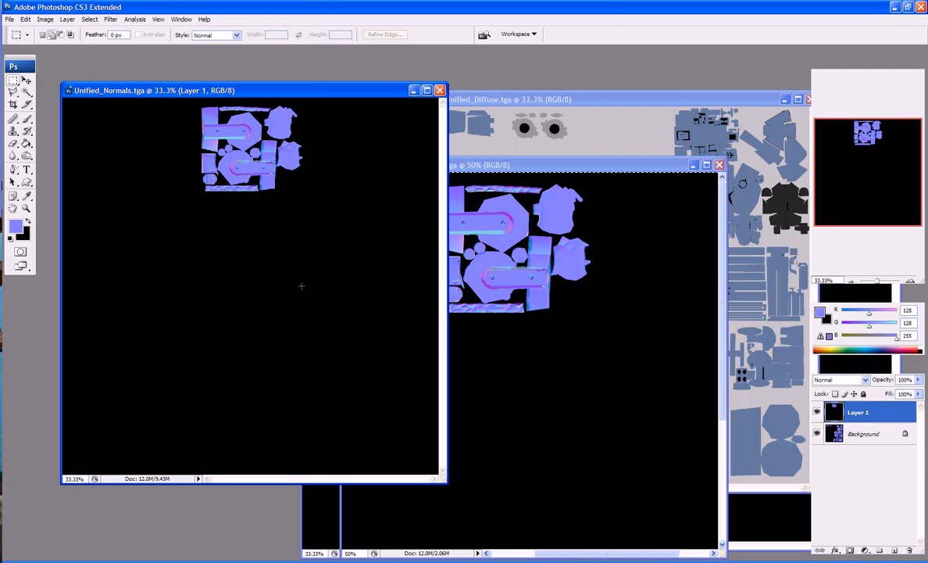
pyautogui.press('m')
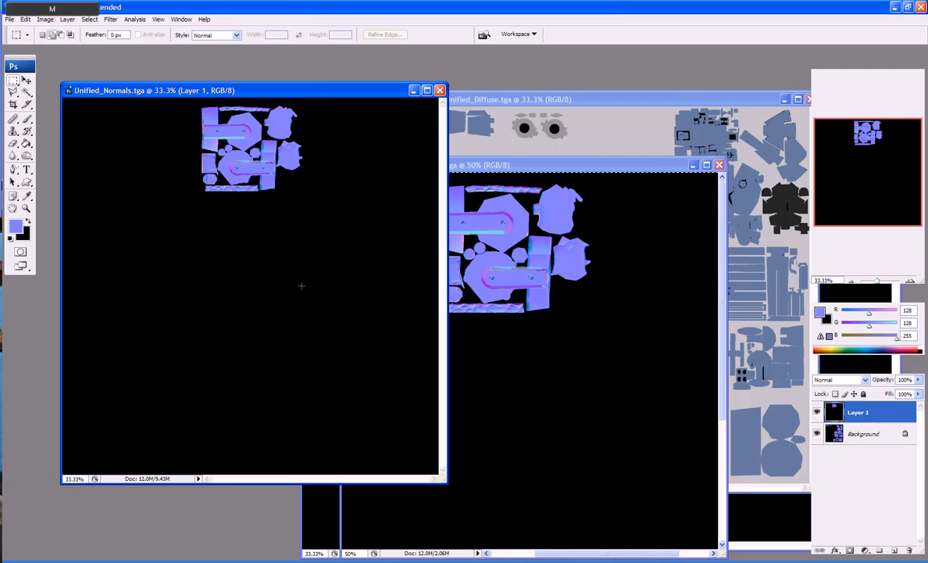
pyautogui.press('w')
pyautogui.click(301, 286)
pyautogui.press('Delete')
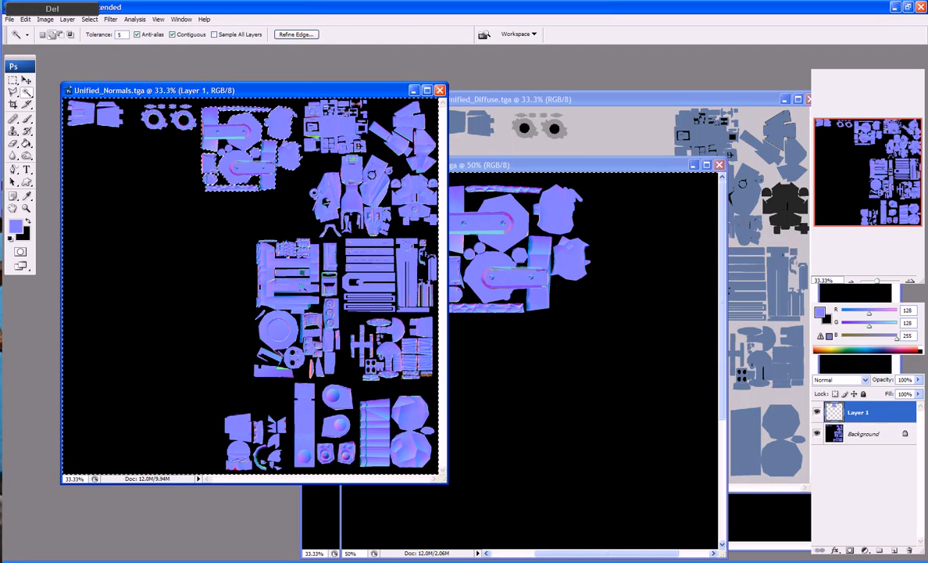
# Merge the upper-arm layer down into the background and save Unified_Normals.tga
pyautogui.hotkey('ctrl', 'e')
pyautogui.click(10, 20)
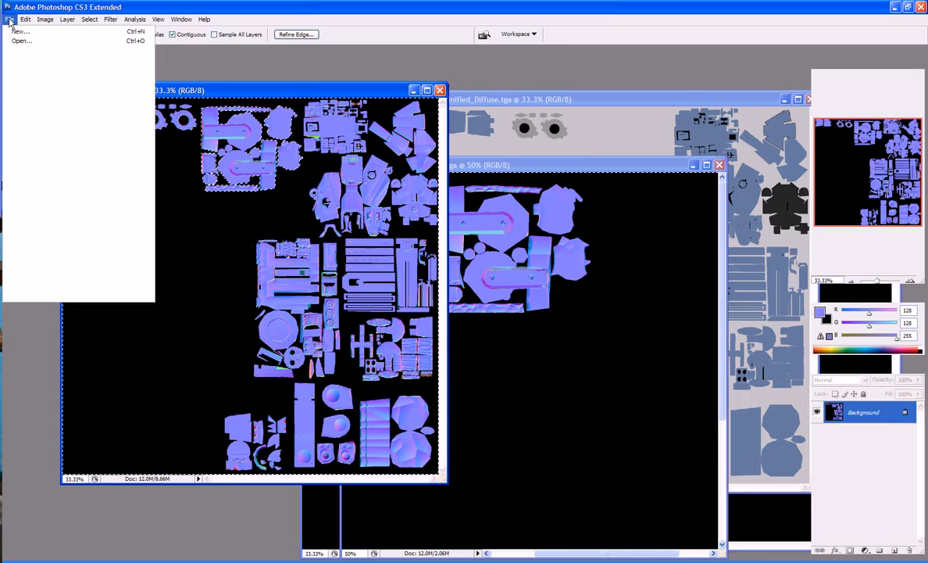
pyautogui.click(33, 134)
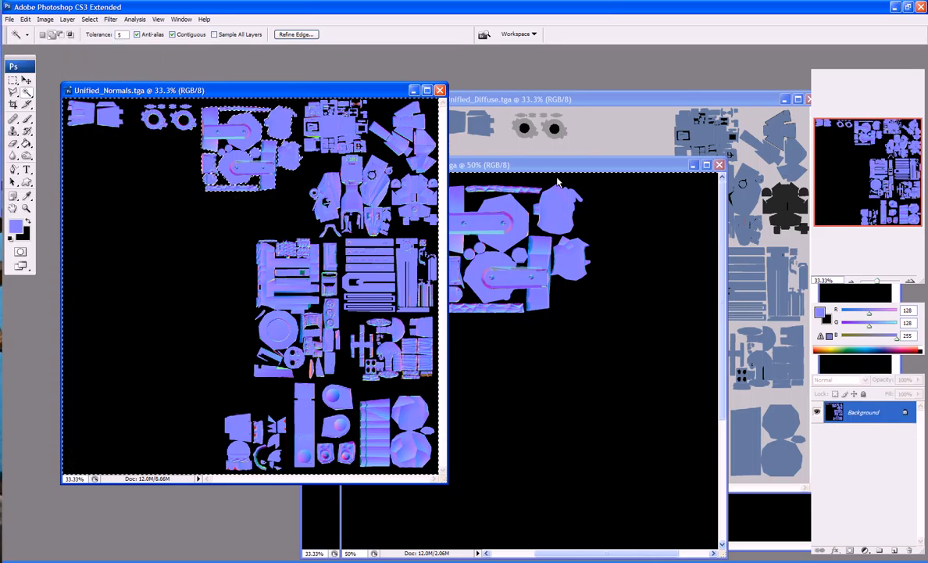
# Open H_Upper_ArmDiffuseMap.tga and paste its entire image into Unified_Diffuse.tga
pyautogui.click(568, 101)
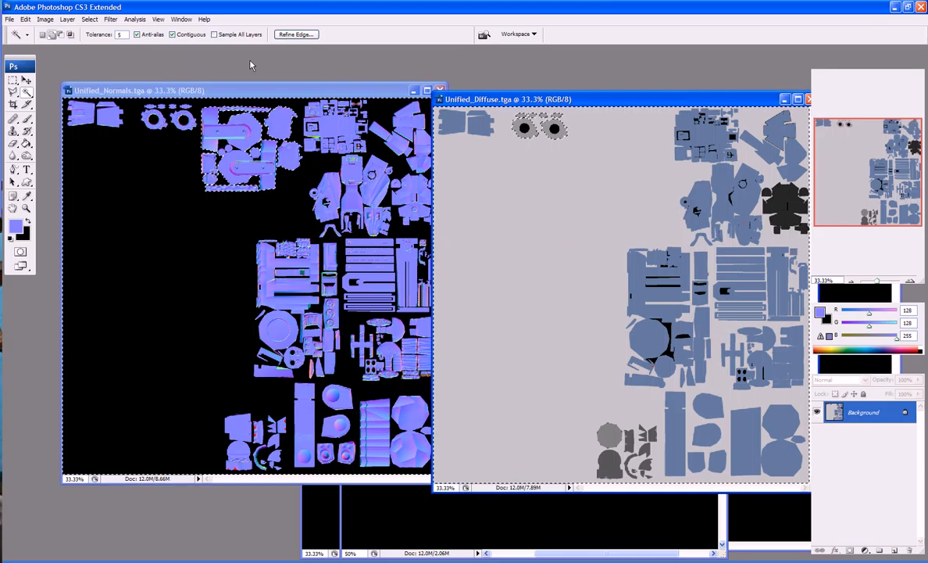
pyautogui.click(9, 18)
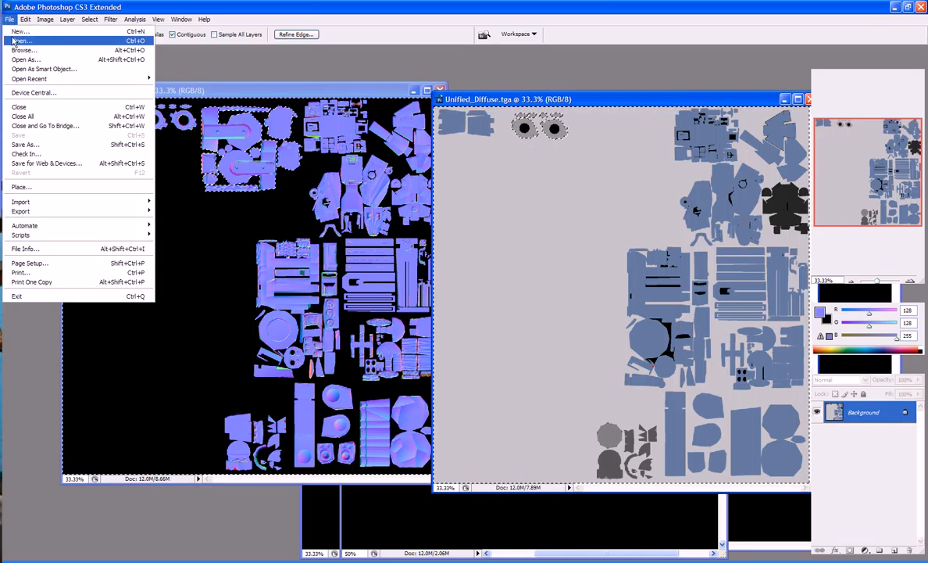
pyautogui.click(18, 40)
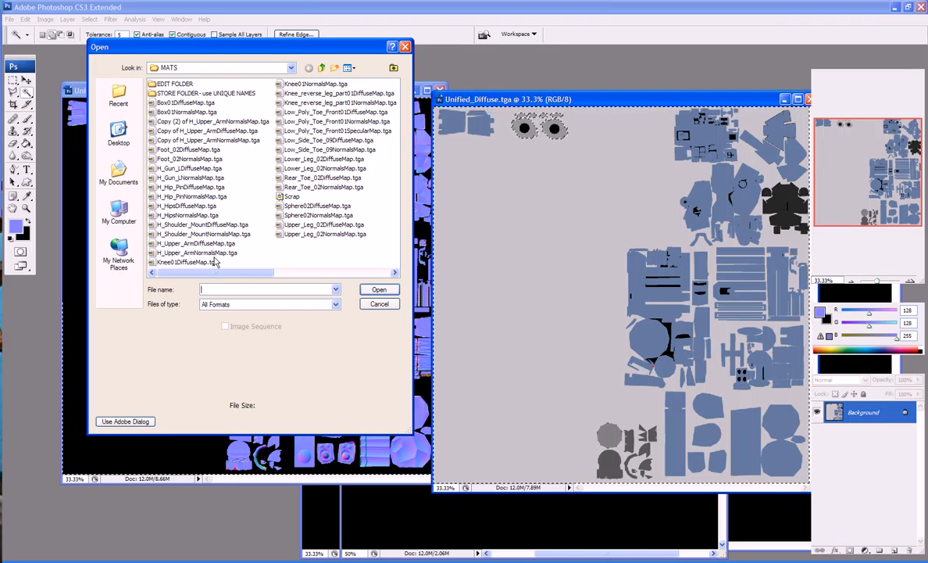
pyautogui.click(199, 243)
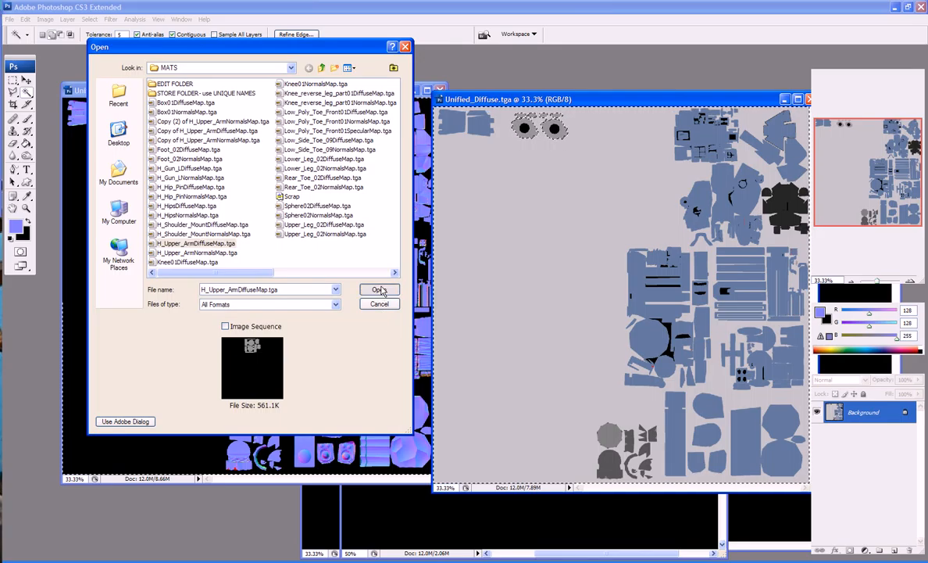
pyautogui.click(379, 290)
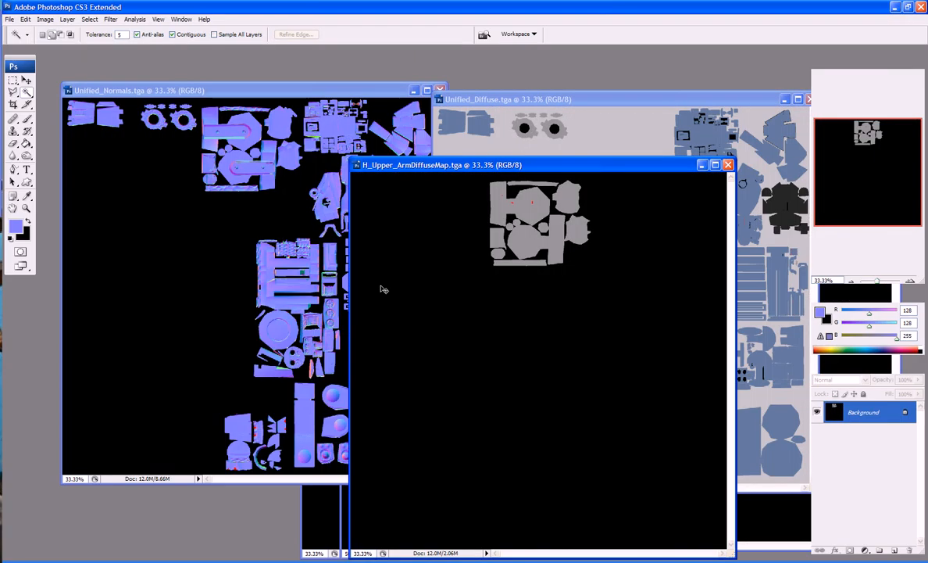
pyautogui.click(571, 102)
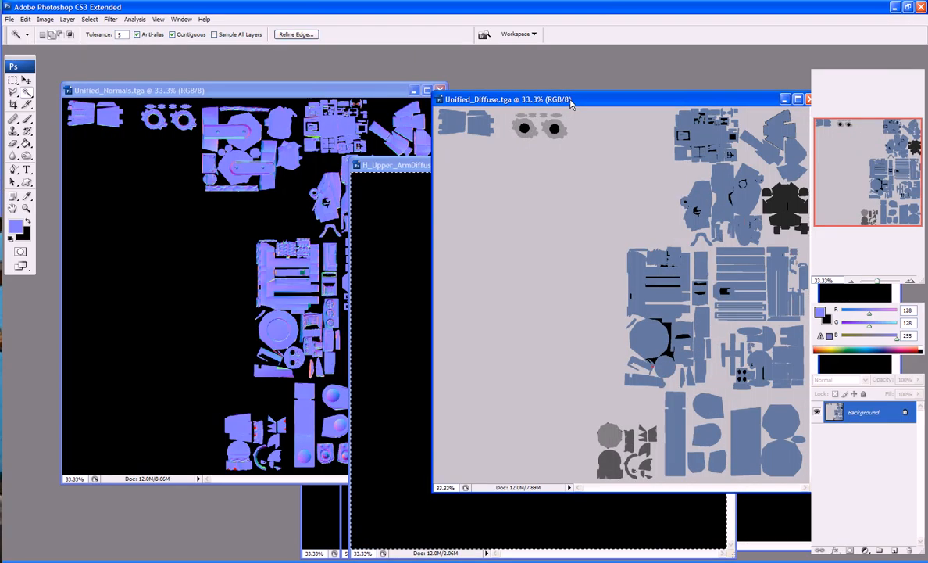
pyautogui.hotkey('ctrl', 'v')
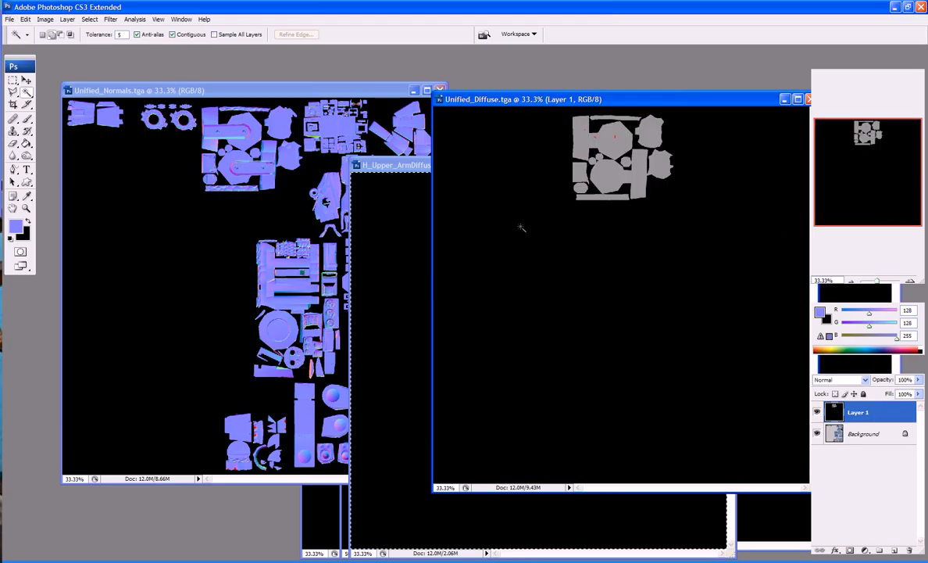
# Inspect the pasted upper-arm diffuse parts at 100% zoom for stray marks
pyautogui.press('ctrl+KP_Add')
pyautogui.press('ctrl+KP_Add')
pyautogui.press('ctrl+KP_Add')
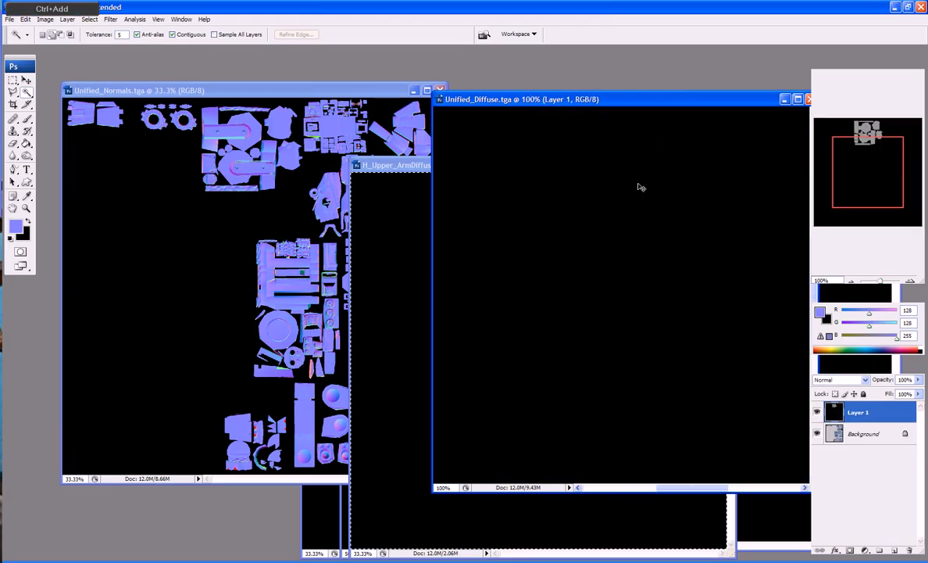
pyautogui.scroll(5, 639, 184)
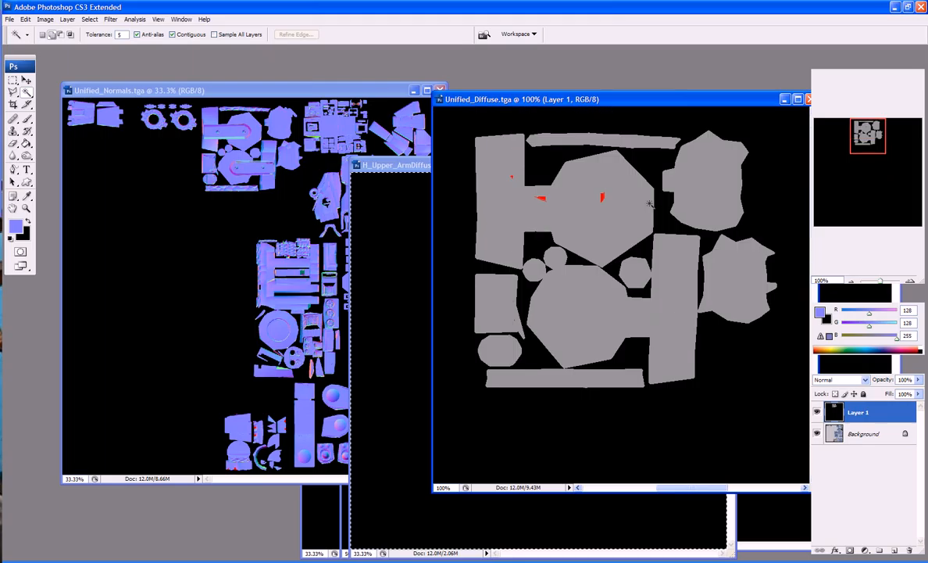
# Try to cover the red mark on the upper octagonal panel using the current blue brush colour
pyautogui.click(26, 118)
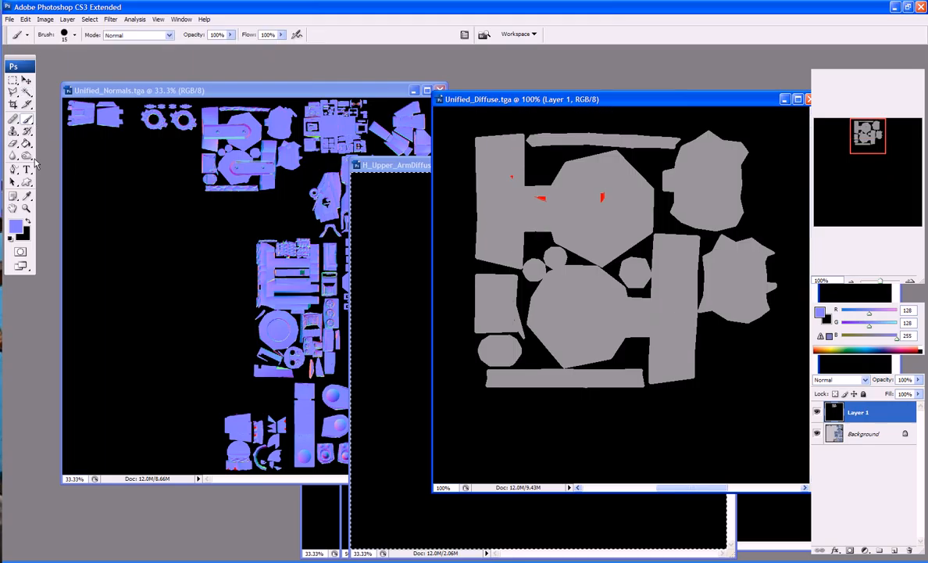
pyautogui.press('w')
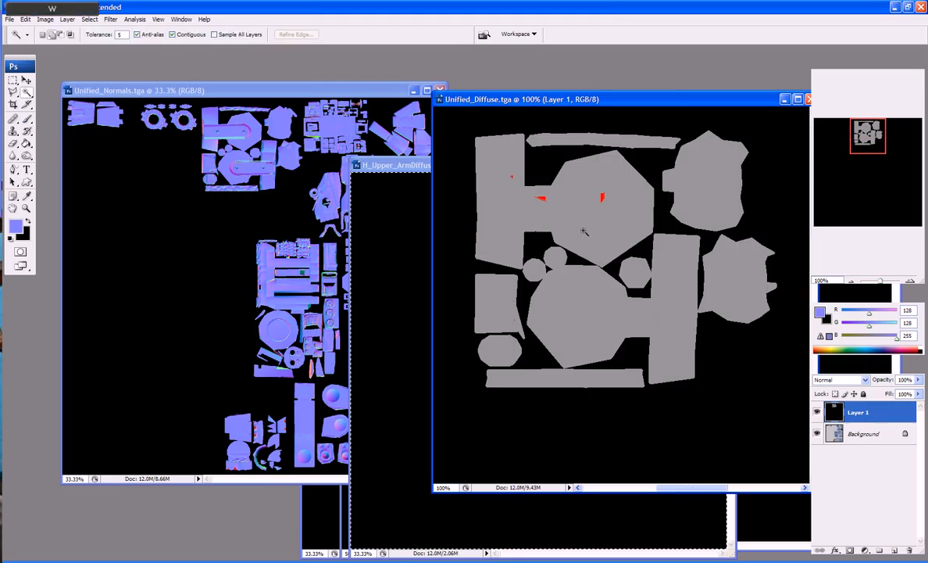
pyautogui.click(583, 229)
pyautogui.press('b')
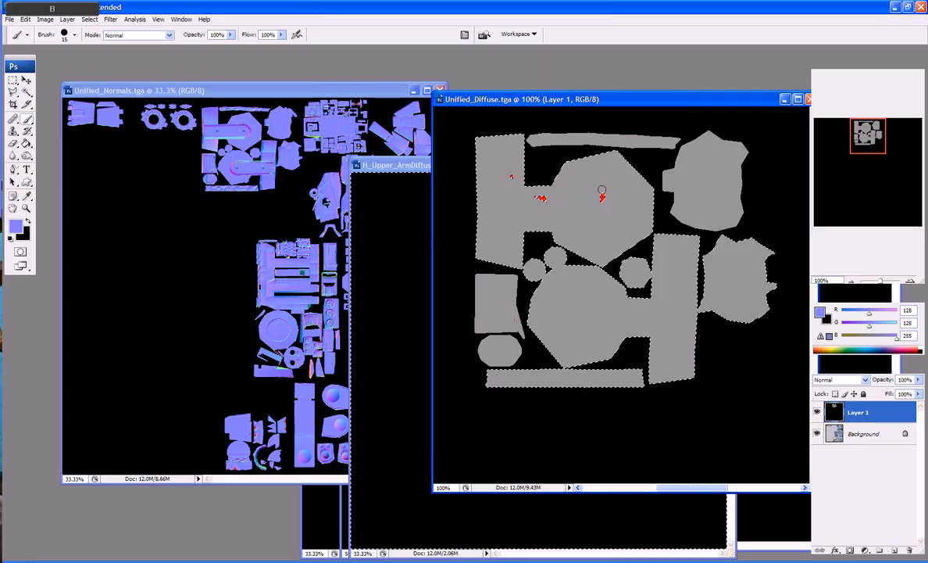
pyautogui.hotkey('ctrl', 'd')
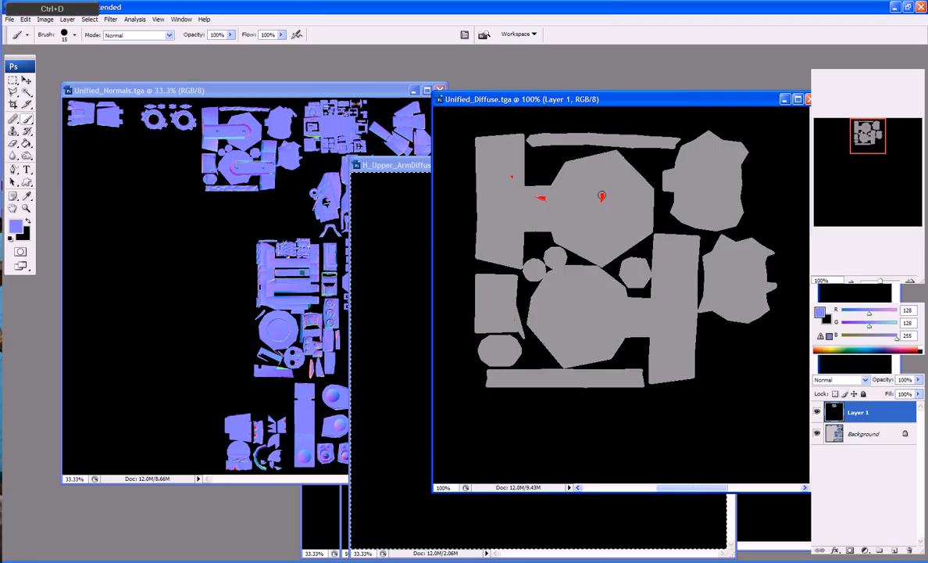
pyautogui.moveTo(602, 196); pyautogui.dragTo(602, 203)
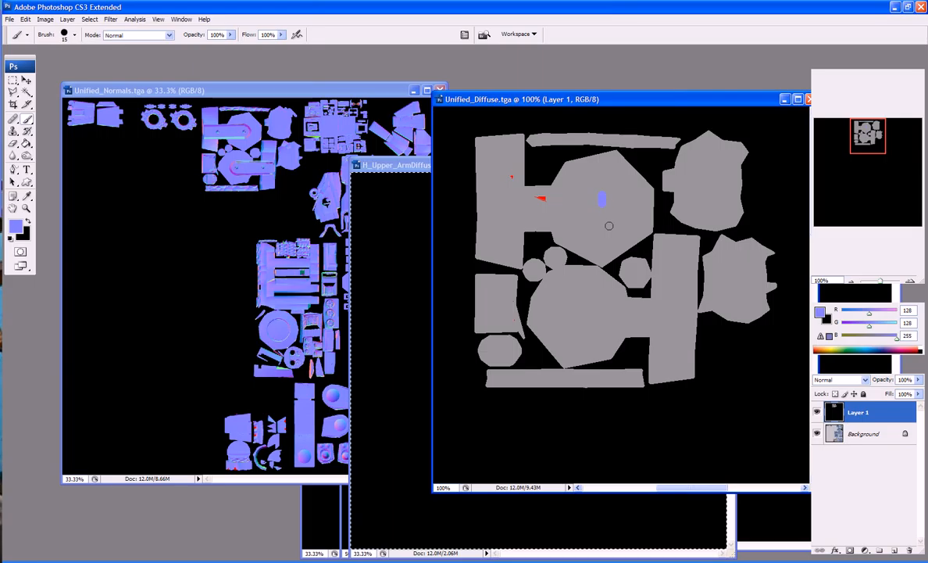
# Sample the grey of the octagonal panel and paint over the blue and red marks on the upper diffuse parts
pyautogui.press('i')
pyautogui.click(568, 207)
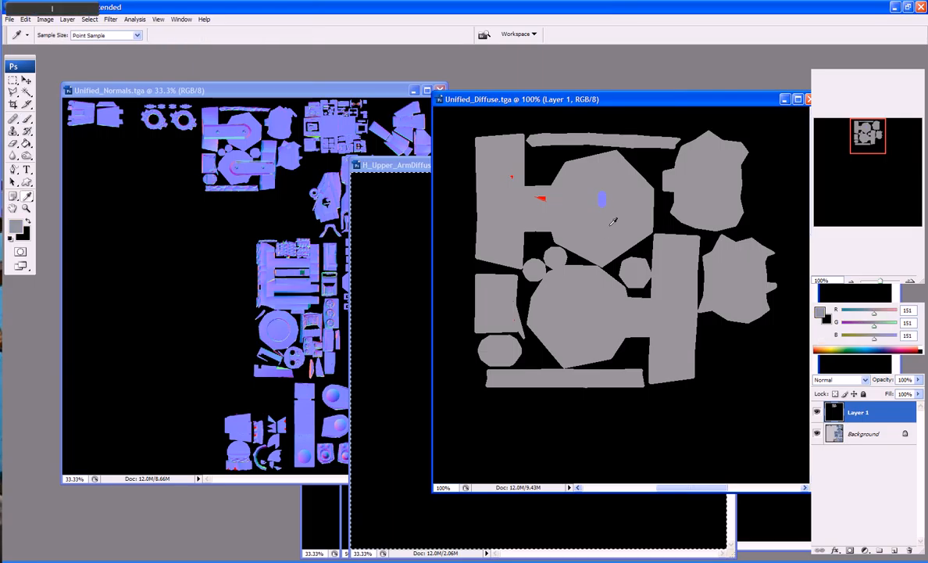
pyautogui.press('b')
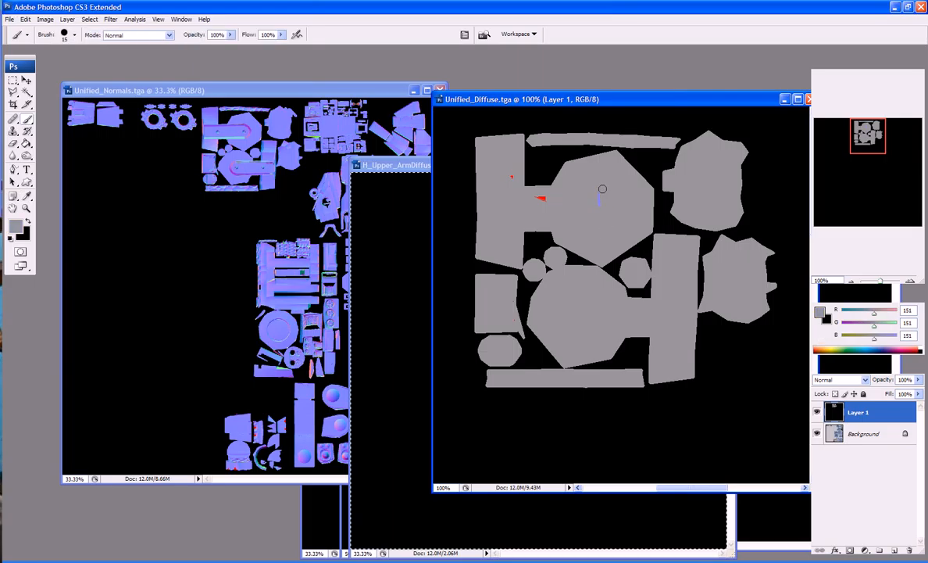
pyautogui.moveTo(605, 191); pyautogui.dragTo(602, 204)
pyautogui.moveTo(540, 198); pyautogui.dragTo(516, 204)
# Delete the black background surrounding the pasted upper-arm diffuse parts on Layer 1
pyautogui.press('w')
pyautogui.click(448, 204)
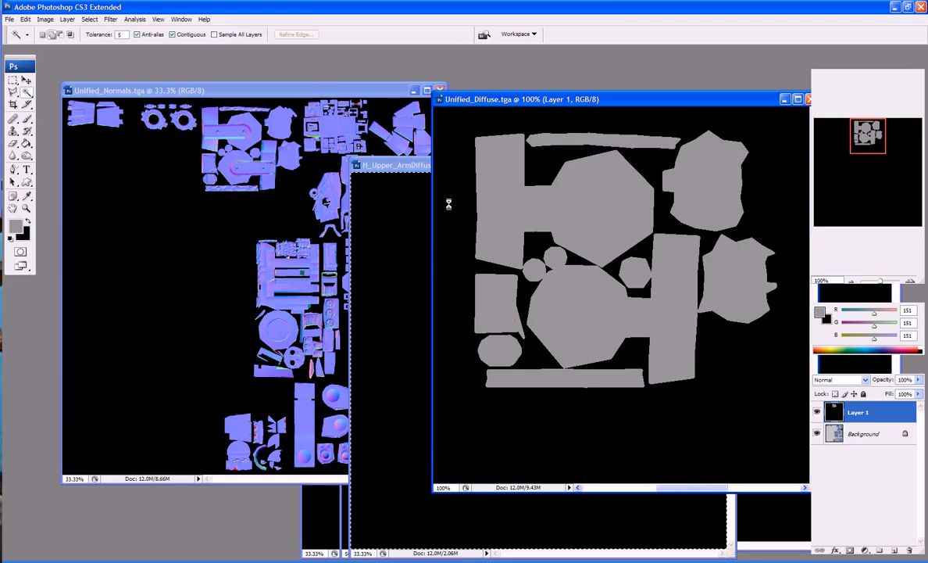
pyautogui.press('Delete')
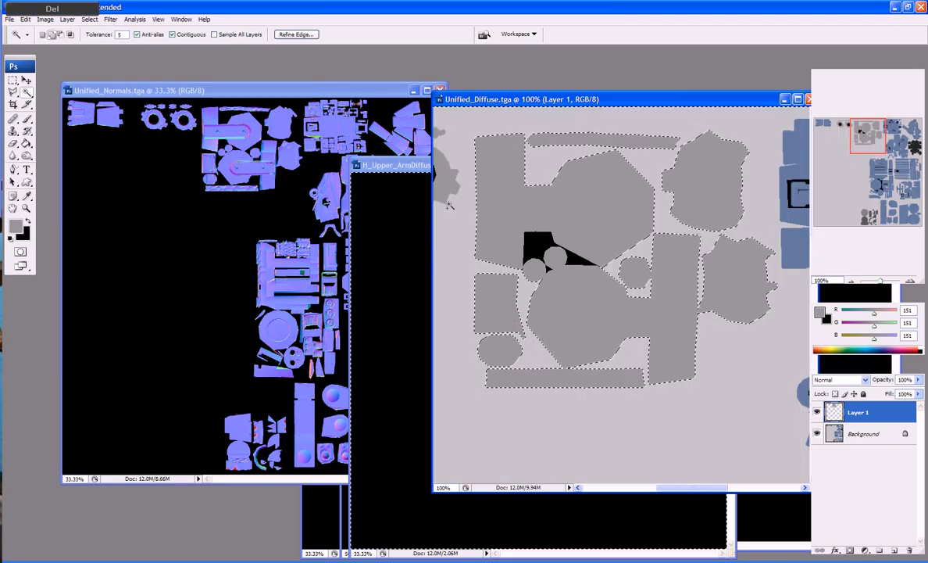
# Deselect, merge the upper-arm diffuse layer down into the background and save Unified_Diffuse.tga
pyautogui.hotkey('ctrl', 'd')
pyautogui.hotkey('ctrl', 'e')
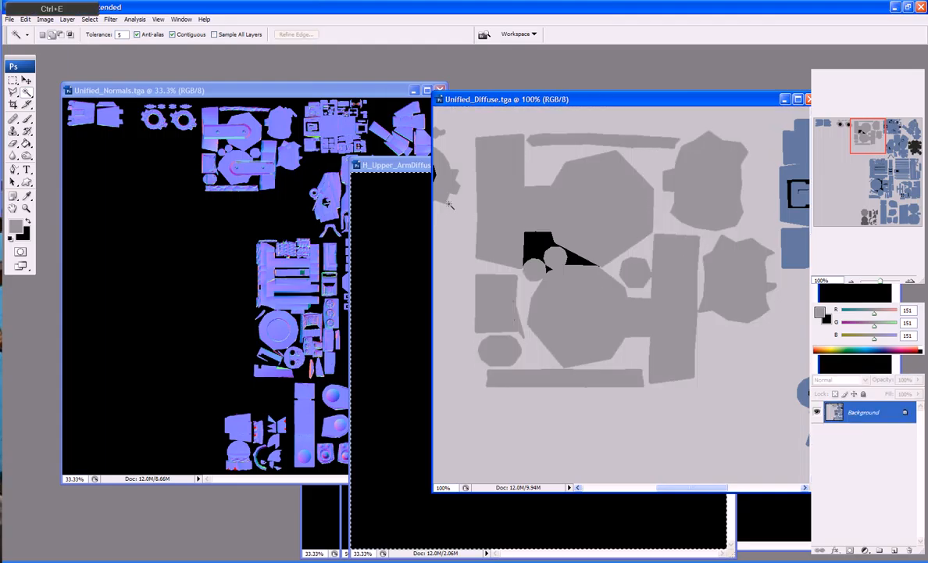
pyautogui.click(10, 19)
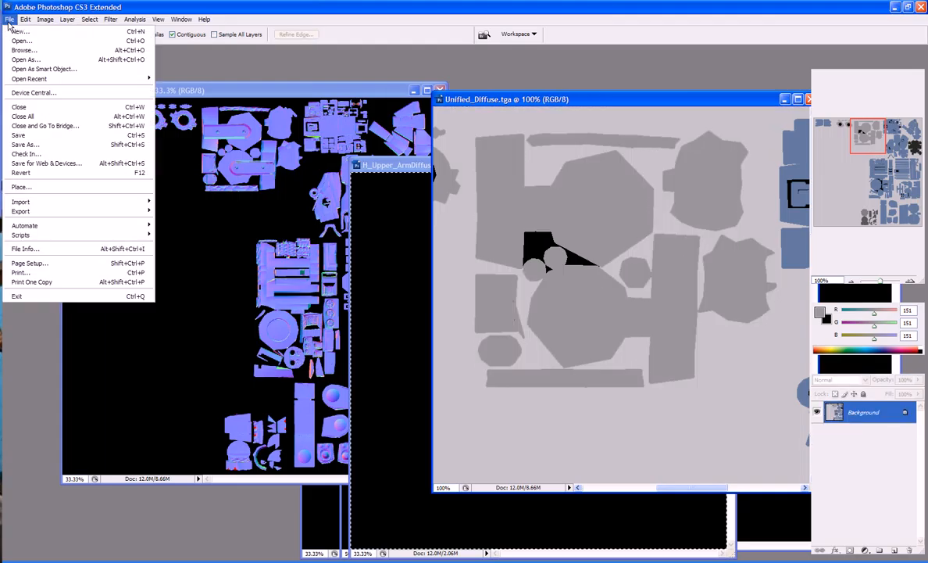
pyautogui.click(21, 135)
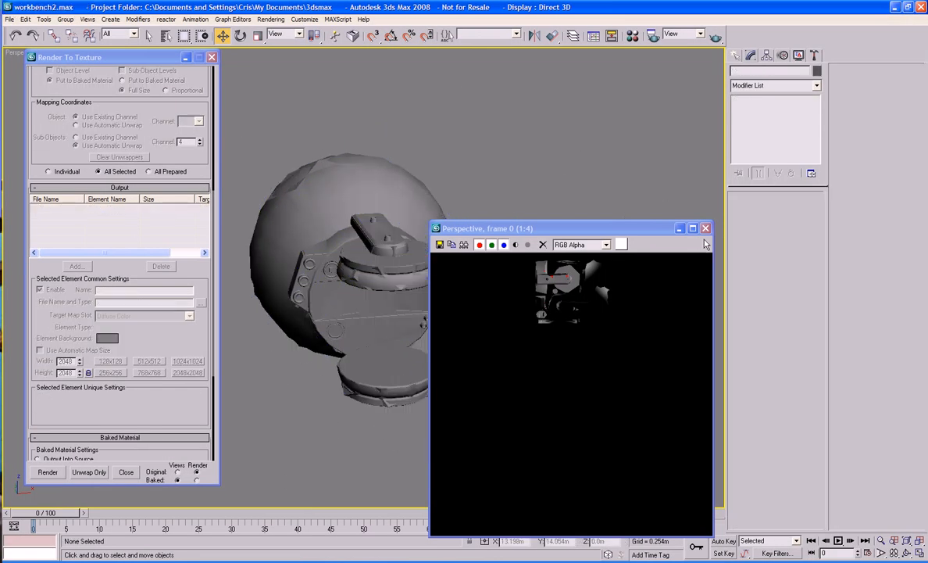
# Switch to 3ds Max and close the rendered frame and Render To Texture windows
pyautogui.click(704, 229)
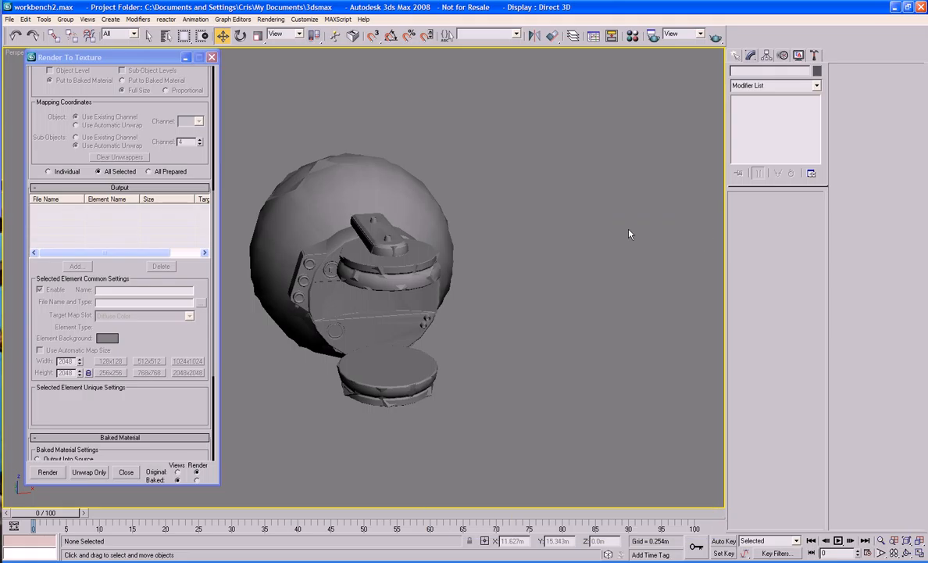
pyautogui.click(211, 57)
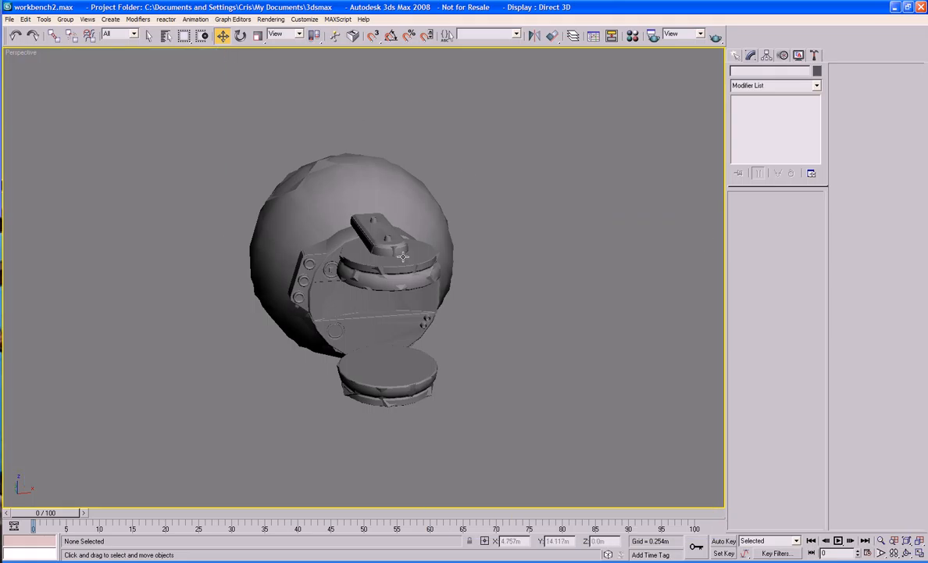
# Select the H_Upper_Arm mesh and add an Edit Poly modifier above its Projection modifier
pyautogui.click(373, 237)
pyautogui.keyDown('alt'); pyautogui.moveTo(524, 243); pyautogui.dragTo(449, 243, button='middle'); pyautogui.keyUp('alt')
pyautogui.scroll(-5, 449, 243)
pyautogui.click(379, 261)
pyautogui.click(777, 89)
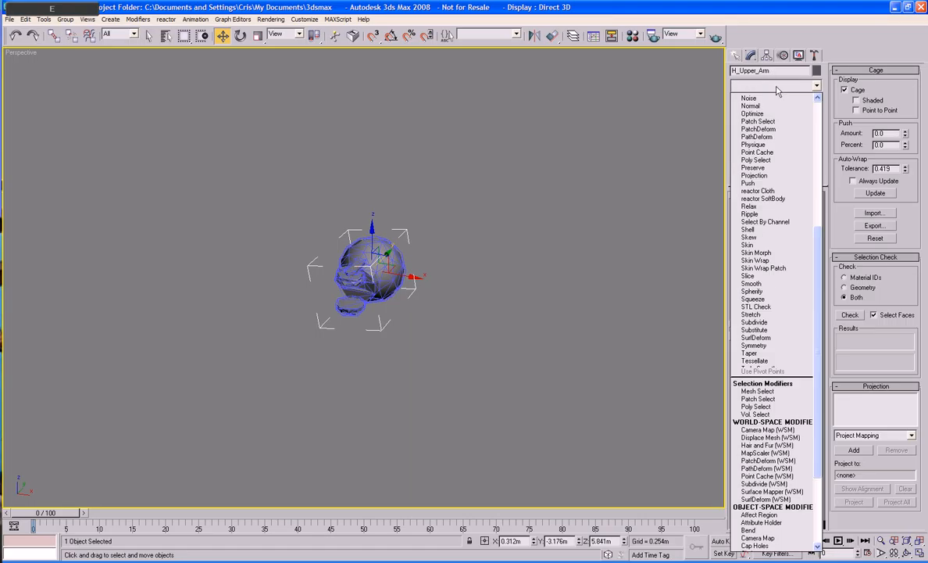
pyautogui.press('e')
pyautogui.press('e')
pyautogui.press('e')
pyautogui.press('e')
pyautogui.press('Return')
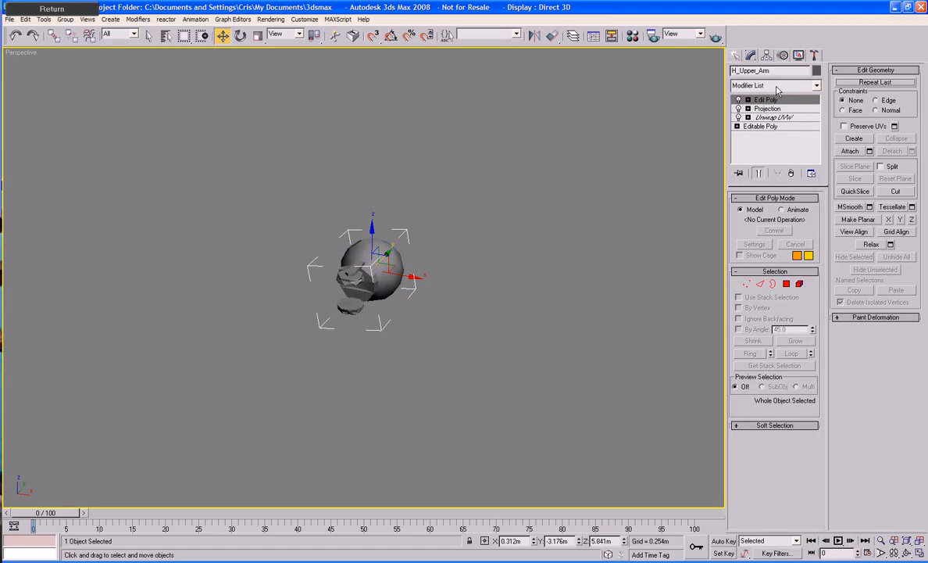
# Assign the Normal_Preview material to the H_Upper_Arm mesh and deselect it
pyautogui.press('m')
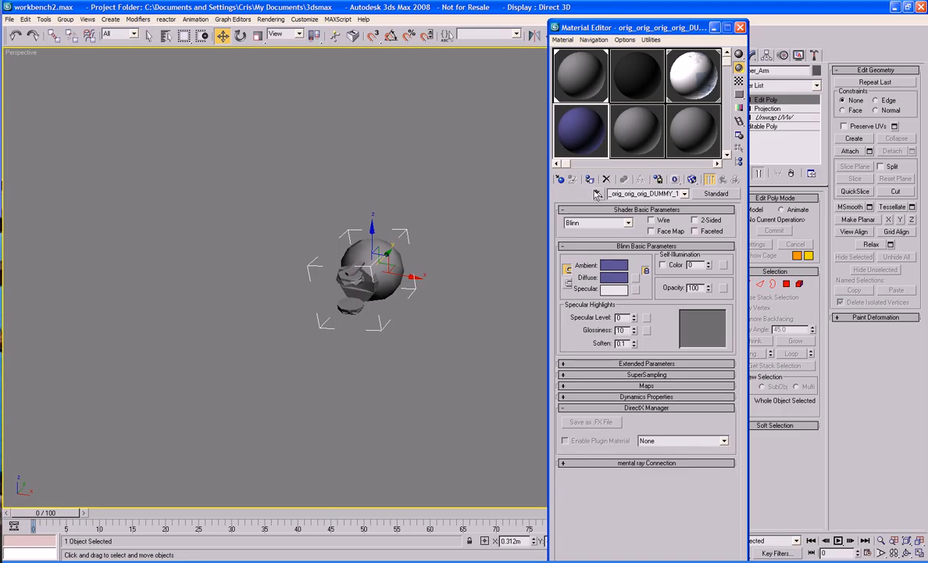
pyautogui.click(590, 180)
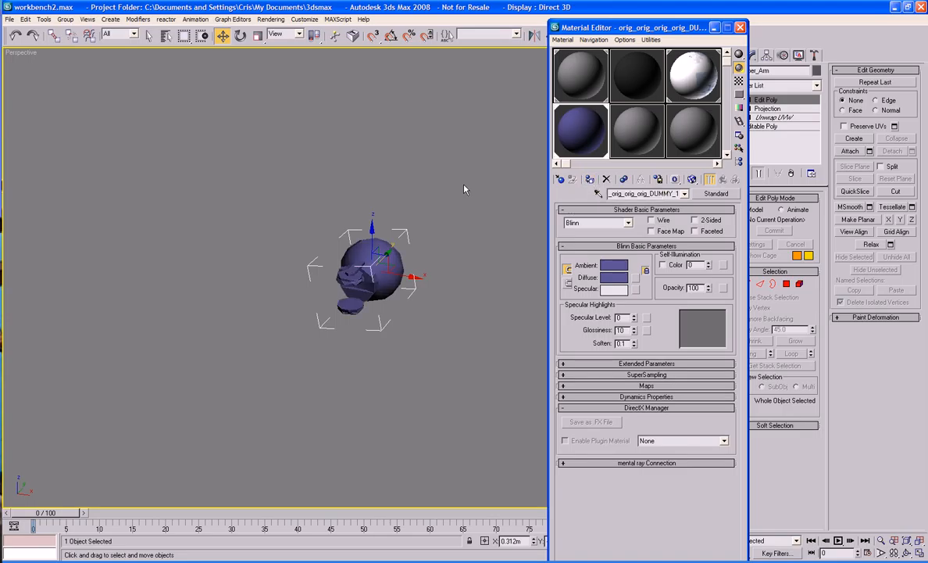
pyautogui.click(693, 76)
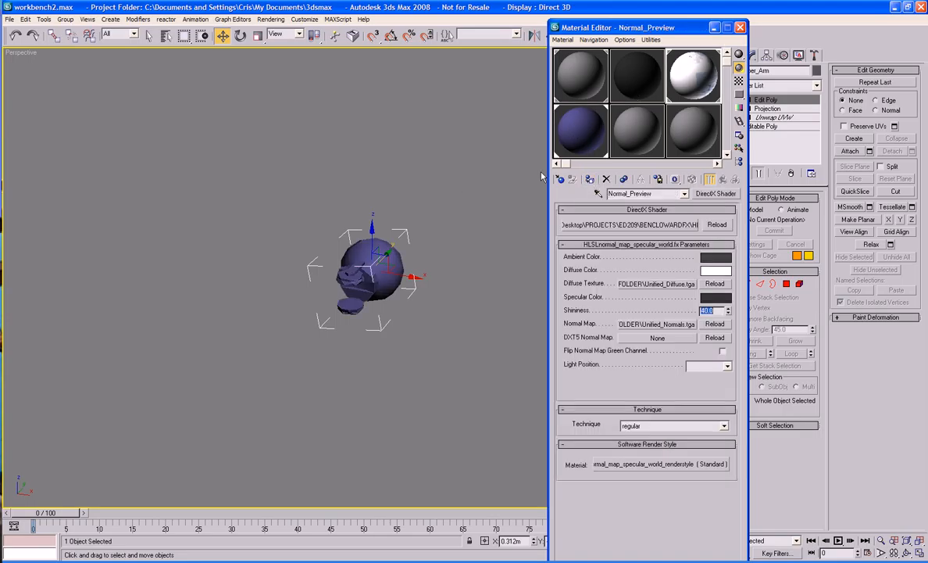
pyautogui.click(588, 179)
pyautogui.click(477, 194)
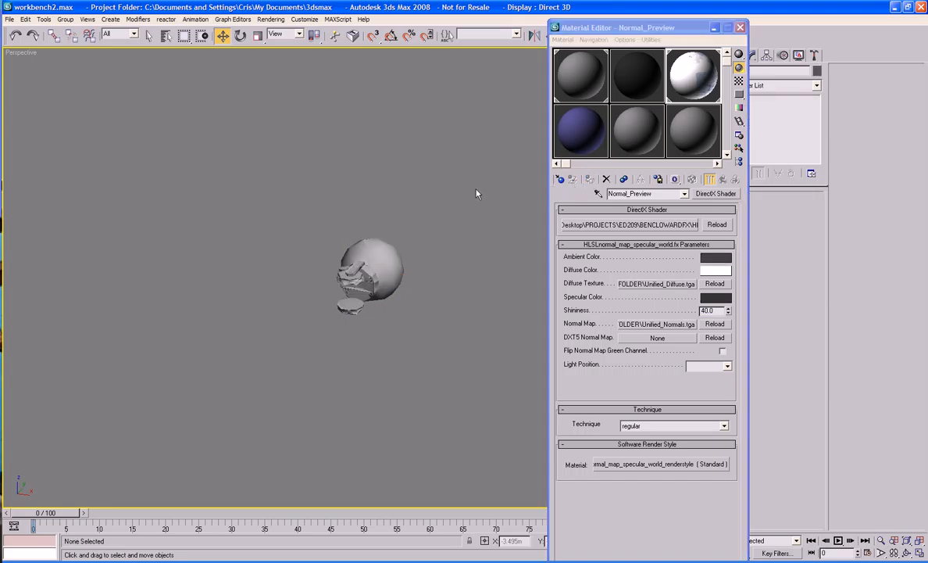
# Unhide all objects in the scene to bring back the full robot model
pyautogui.keyDown('alt'); pyautogui.moveTo(412, 273); pyautogui.dragTo(473, 263, button='middle'); pyautogui.keyUp('alt')
pyautogui.rightClick(470, 256)
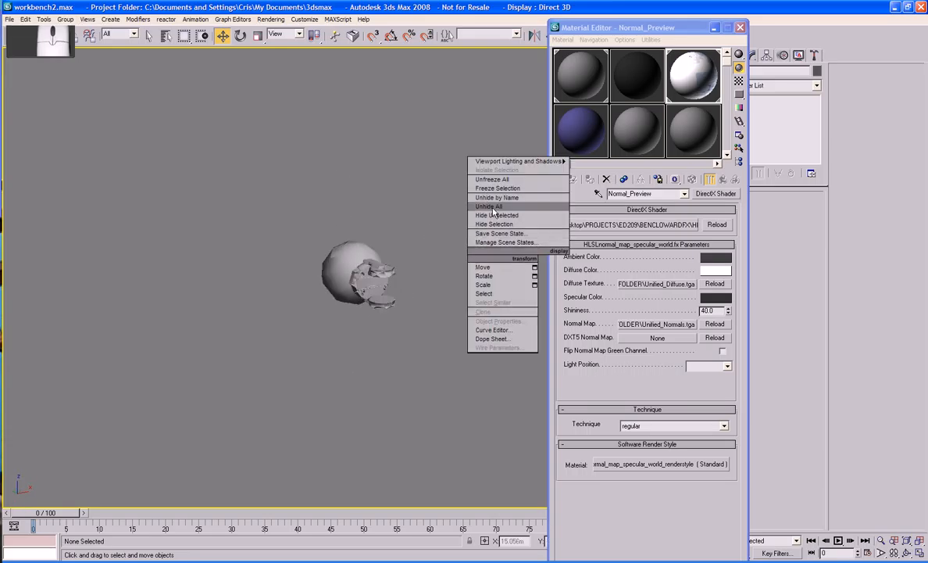
pyautogui.click(491, 207)
pyautogui.scroll(-3, 433, 150)
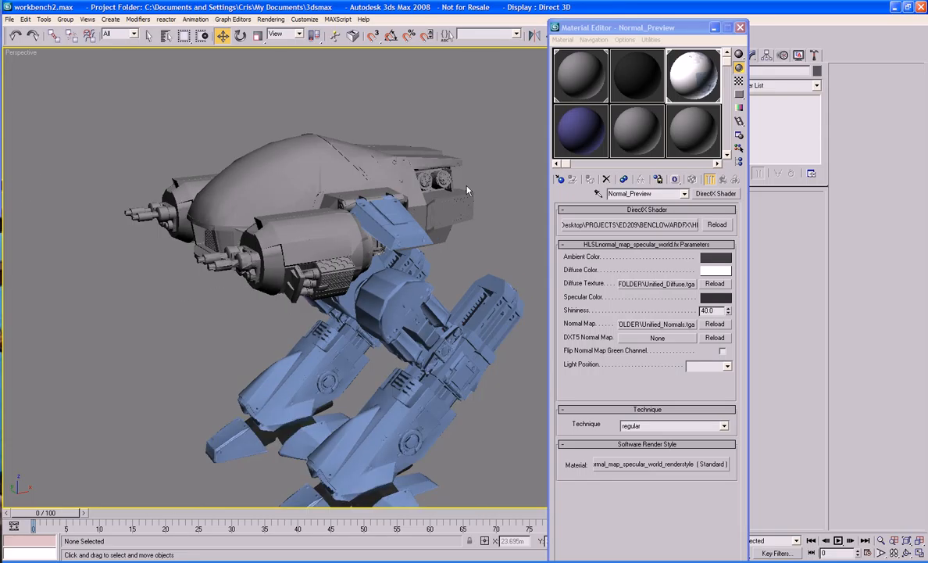
pyautogui.keyDown('alt'); pyautogui.moveTo(458, 180); pyautogui.dragTo(336, 202, button='middle'); pyautogui.keyUp('alt')
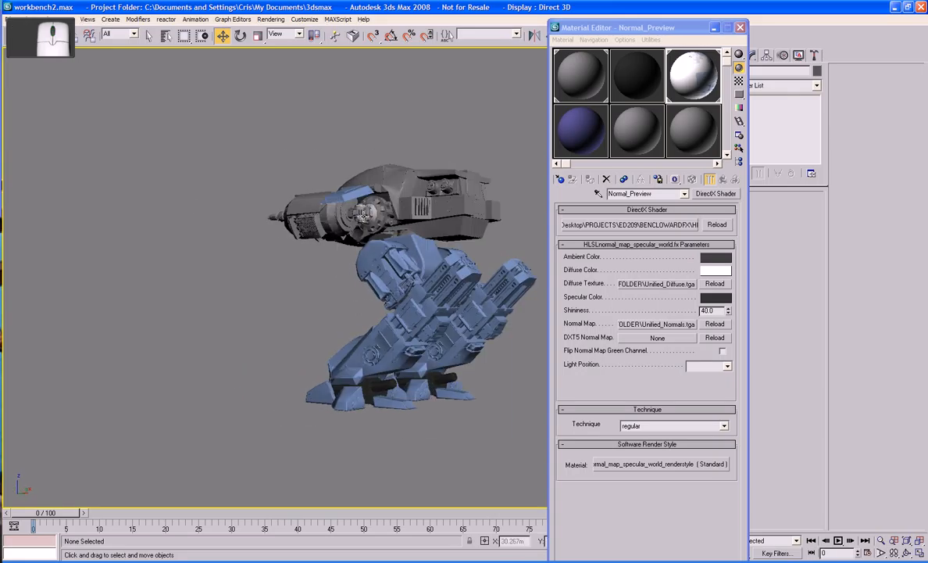
# Frame the high-poly gear joint of the arm up close and examine it, then deselect it
pyautogui.click(354, 210)
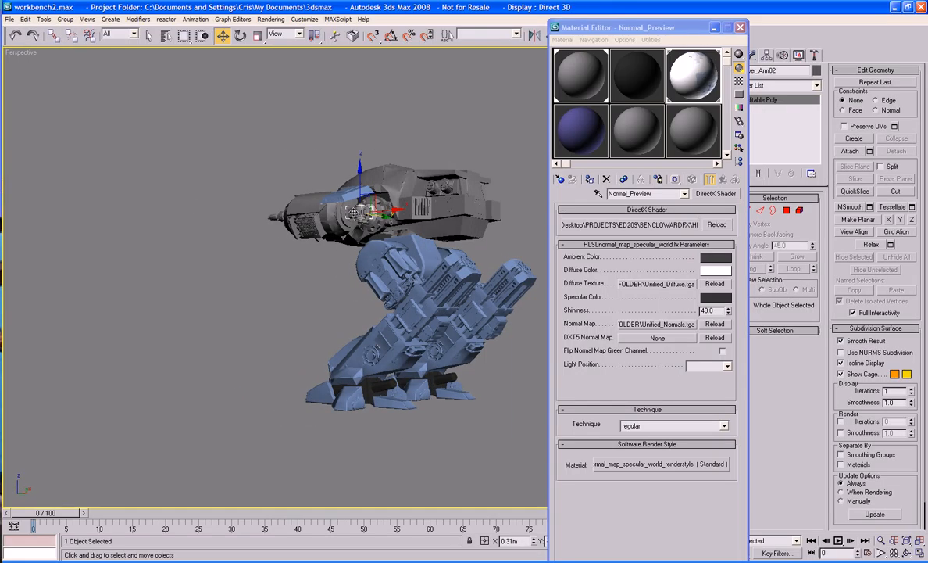
pyautogui.press('z')
pyautogui.scroll(1, 330, 273)
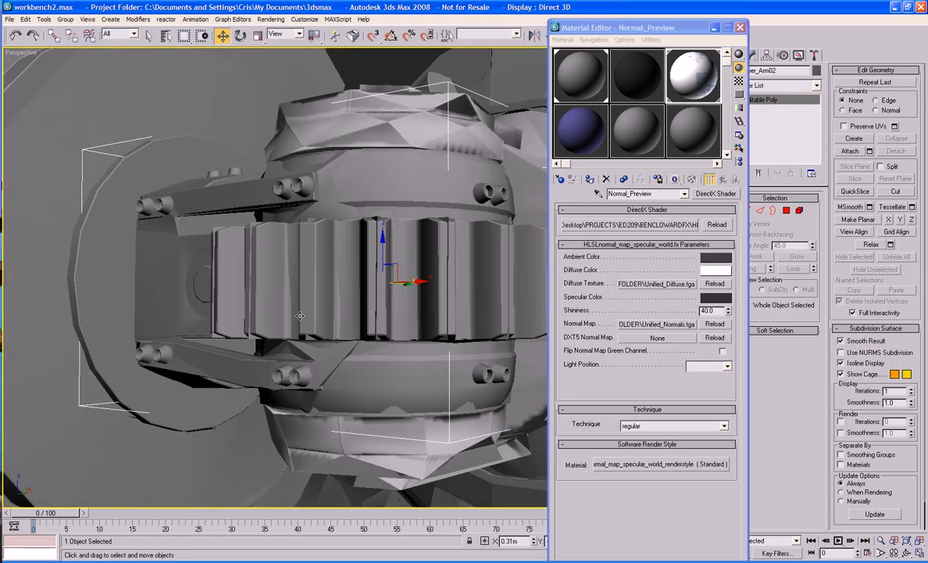
pyautogui.scroll(-5, 300, 314)
pyautogui.click(410, 235)
pyautogui.click(368, 70)
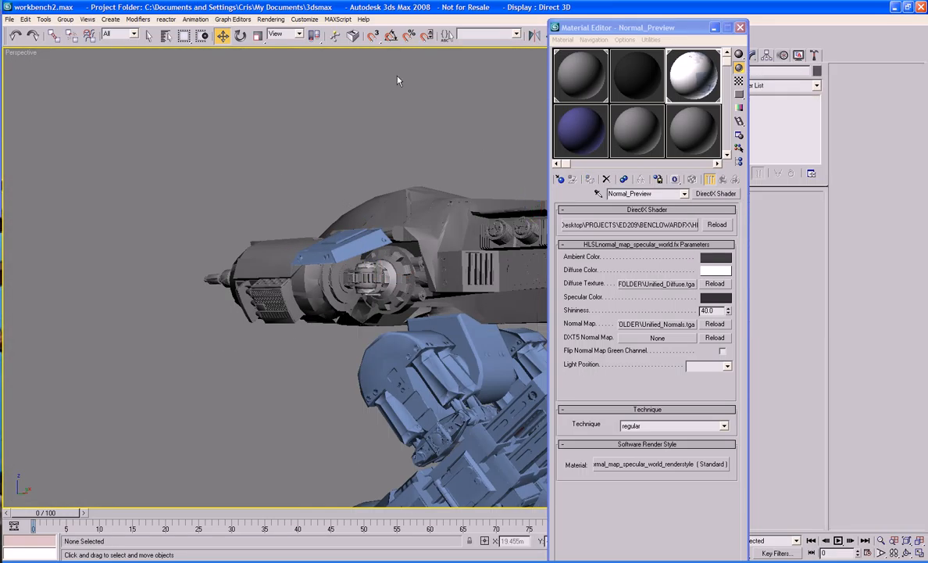
# Hide the two overlapping gun-barrel meshes of the nearer arm to expose the shoulder plate and gear joint
pyautogui.rightClick(437, 201)
pyautogui.keyDown('alt'); pyautogui.moveTo(471, 188); pyautogui.dragTo(435, 231, button='middle'); pyautogui.keyUp('alt')
pyautogui.click(283, 267)
pyautogui.rightClick(278, 264)
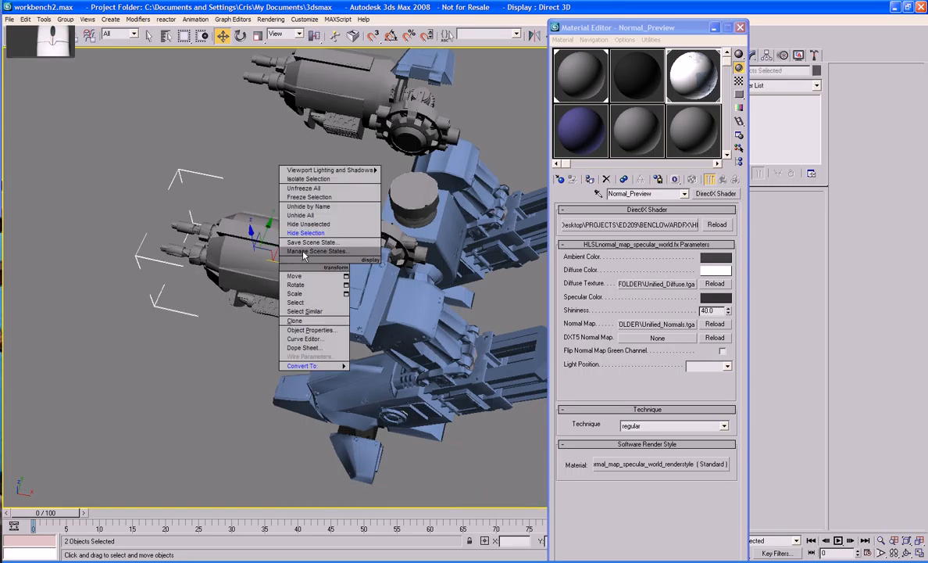
pyautogui.click(305, 233)
# Hide the blue shoulder plate covering the lower-arm gear joint
pyautogui.keyDown('alt'); pyautogui.moveTo(297, 215); pyautogui.dragTo(307, 252, button='middle'); pyautogui.keyUp('alt')
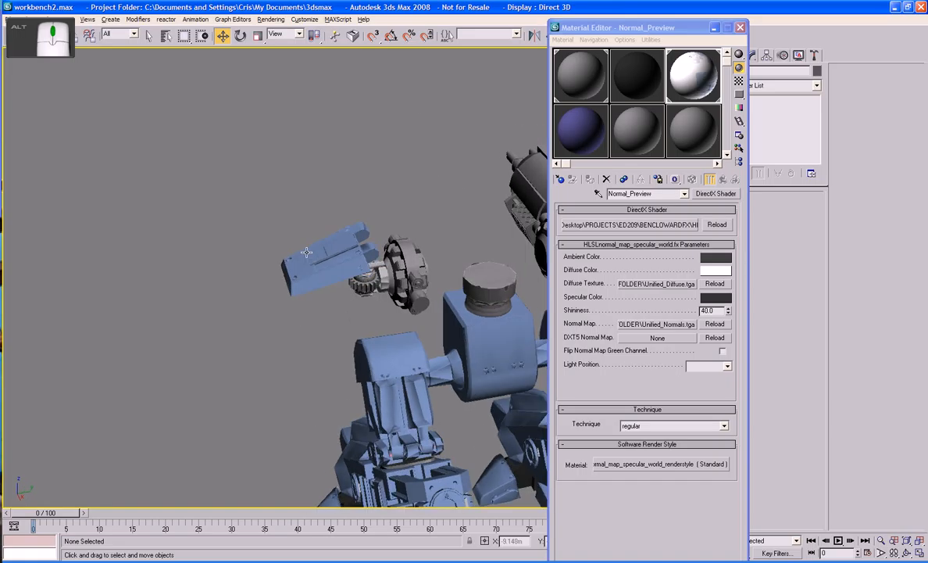
pyautogui.click(287, 275)
pyautogui.rightClick(288, 275)
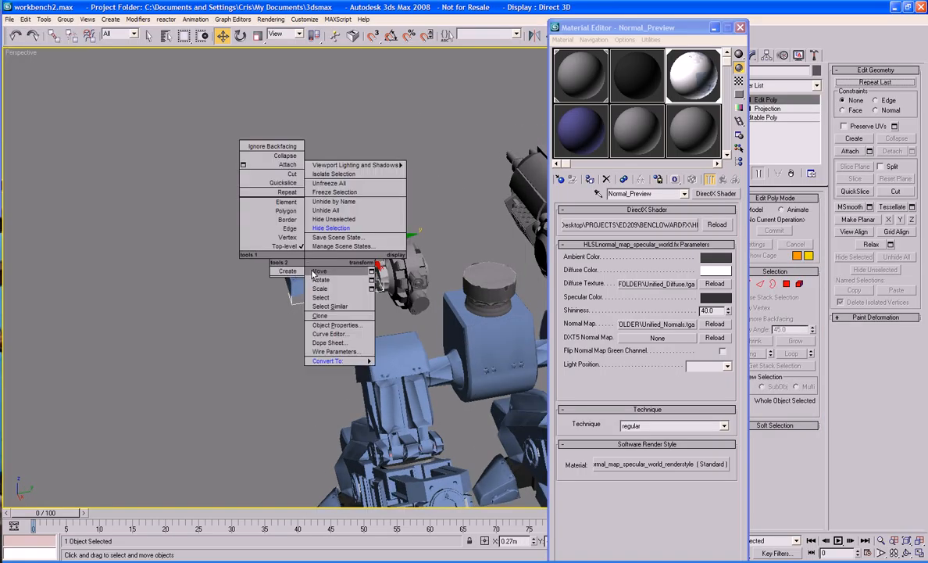
pyautogui.click(331, 227)
# Select both overlapping lower-arm gear meshes and hide all unselected objects
pyautogui.keyDown('alt'); pyautogui.moveTo(328, 229); pyautogui.dragTo(341, 272, button='middle'); pyautogui.keyUp('alt')
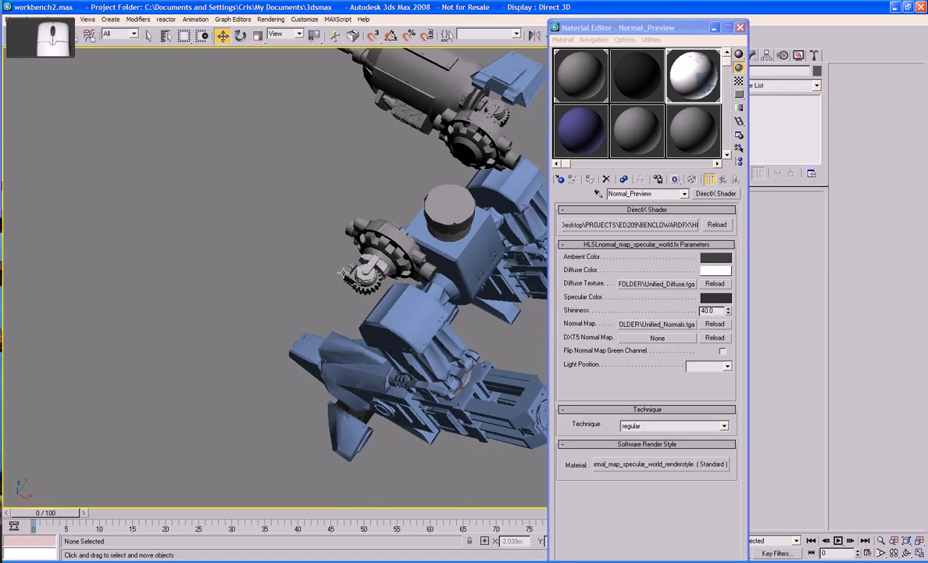
pyautogui.click(341, 273)
pyautogui.rightClick(341, 275)
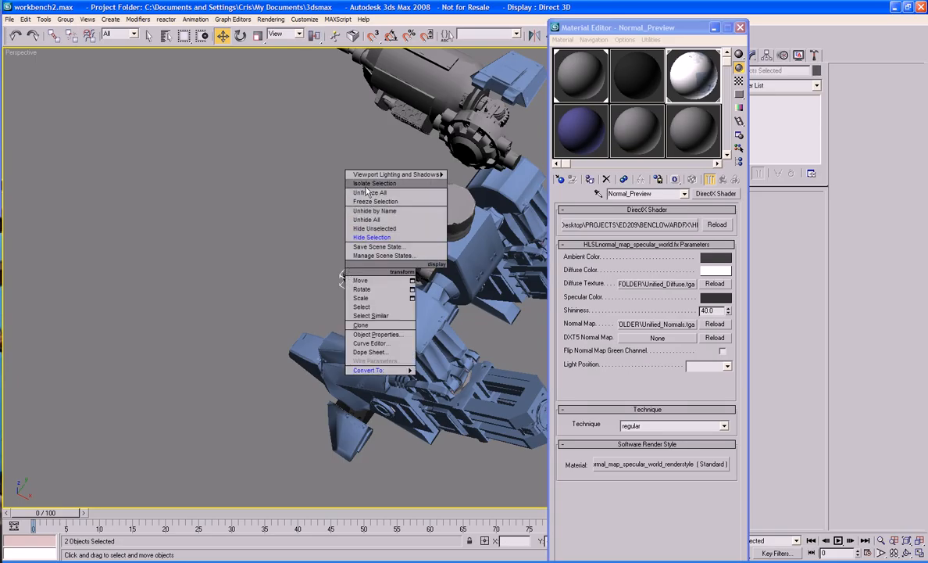
pyautogui.click(372, 236)
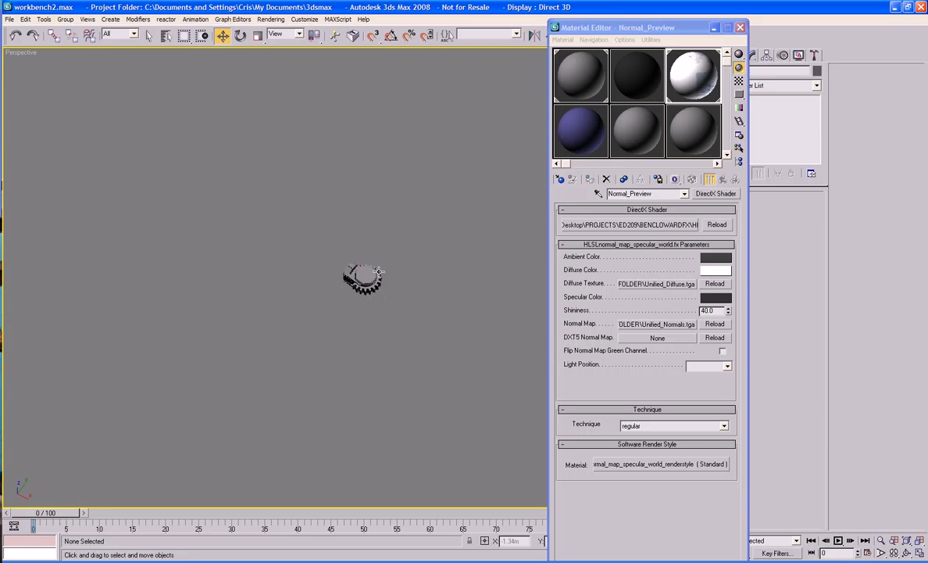
# Show edged faces on the framed gear joint, select the low-poly H_Lower_Arm mesh and close the Material Editor
pyautogui.press('z')
pyautogui.click(395, 307)
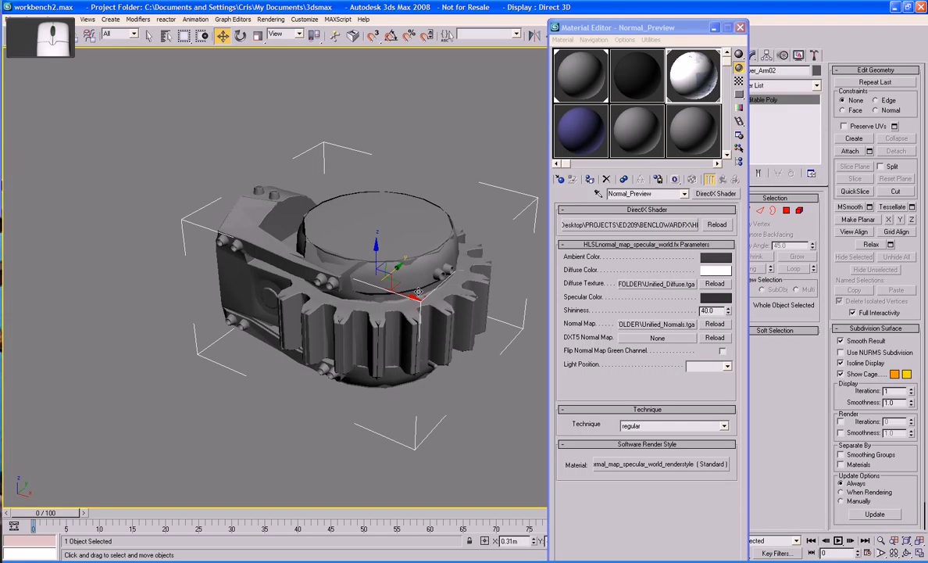
pyautogui.press('F4')
pyautogui.click(418, 292)
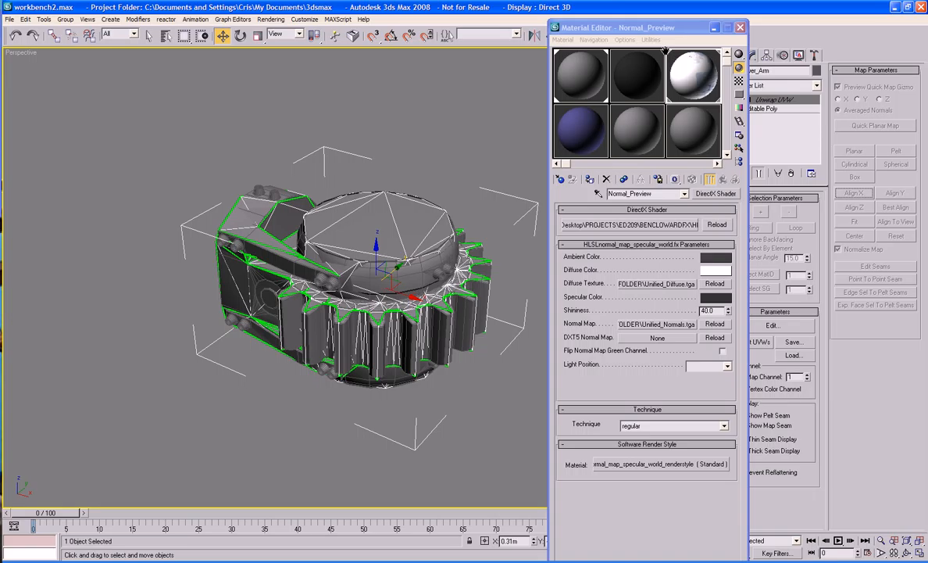
pyautogui.click(740, 27)
# In Render To Texture, enable projection mapping for H_Lower_Arm and add H_Lower_Arm02 as its projection target
pyautogui.press('0')
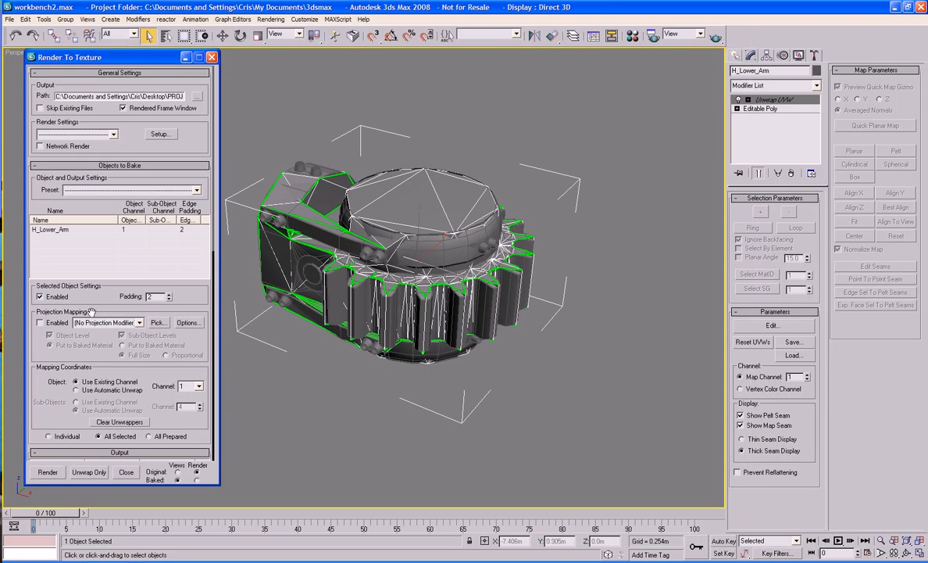
pyautogui.click(40, 322)
pyautogui.click(158, 321)
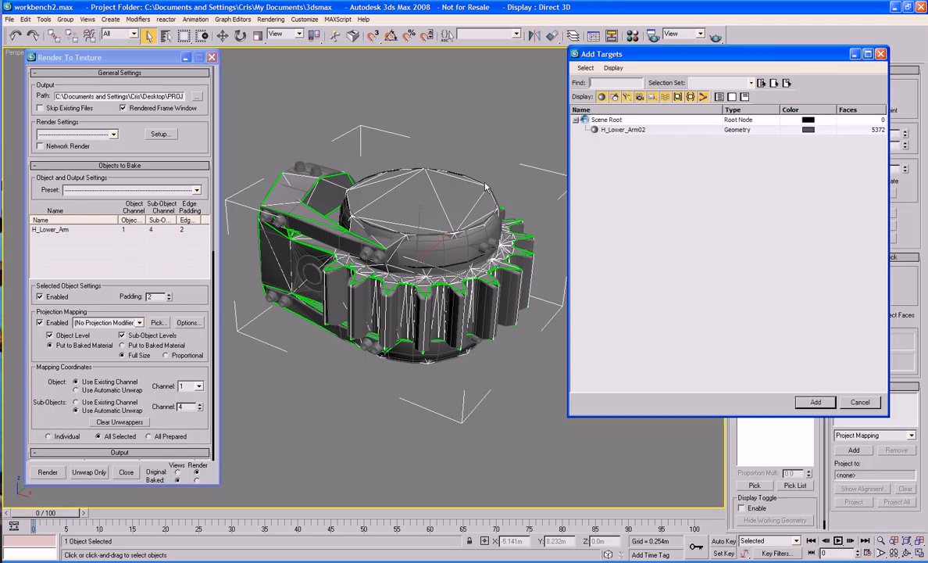
pyautogui.click(631, 130)
pyautogui.doubleClick(631, 130)
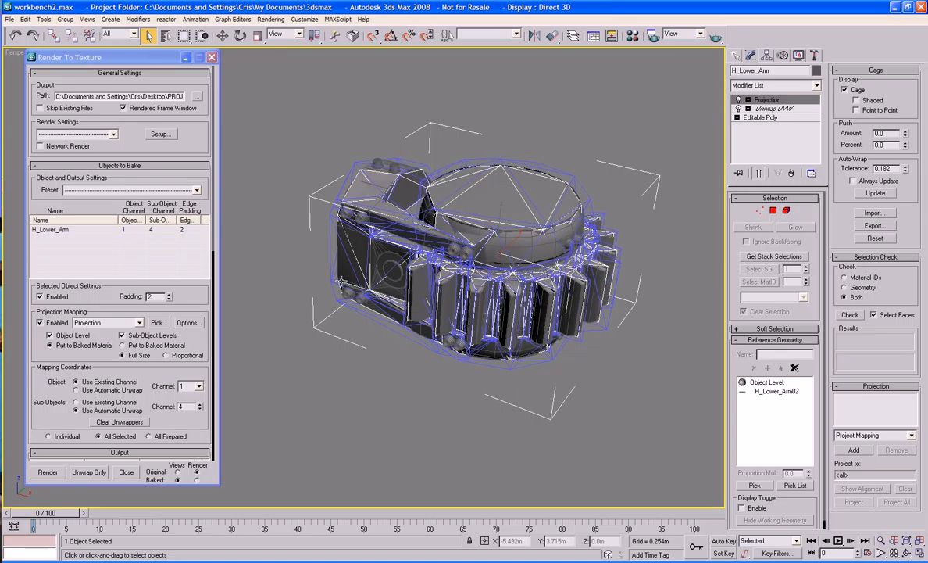
# Switch the Projection modifier to cage vertex editing and raise a cage vertex at the upper corner of the arm's end block
pyautogui.keyDown('alt'); pyautogui.moveTo(341, 279); pyautogui.dragTo(513, 311, button='middle'); pyautogui.keyUp('alt')
pyautogui.click(772, 211)
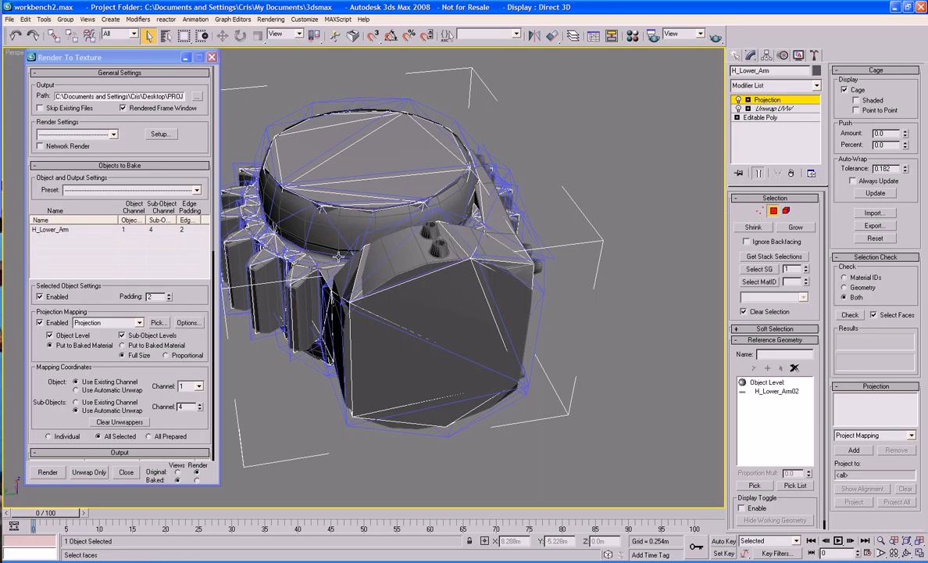
pyautogui.click(342, 301)
pyautogui.press('1')
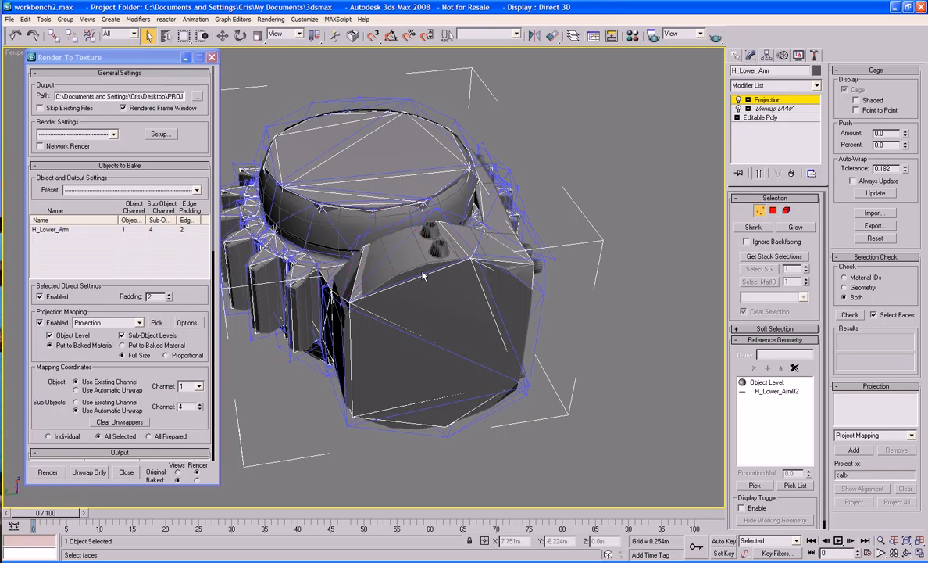
pyautogui.click(358, 234)
pyautogui.press('w')
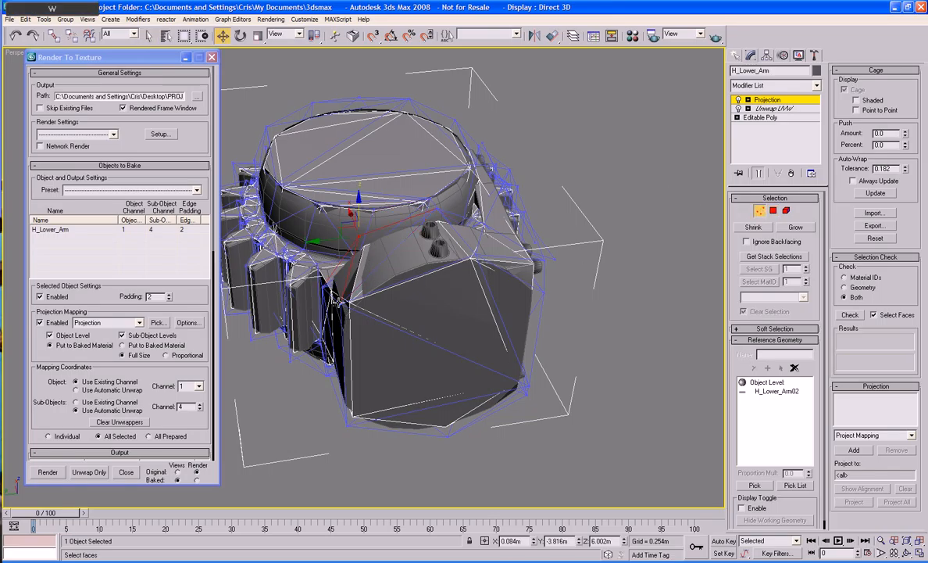
pyautogui.click(344, 247)
pyautogui.moveTo(350, 243); pyautogui.dragTo(352, 234)
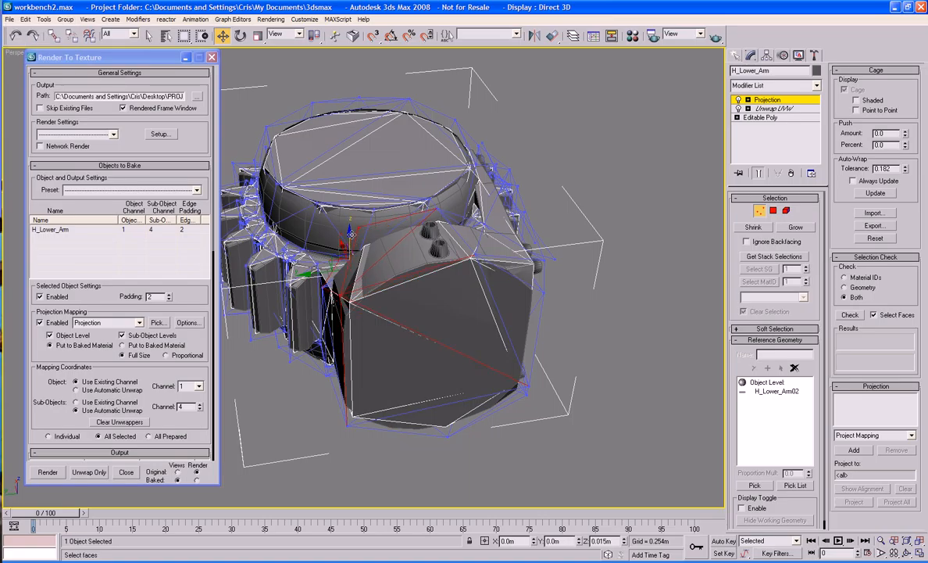
# Raise another cage vertex above the end block near the bolt heads, and leave cage vertex editing
pyautogui.keyDown('alt'); pyautogui.moveTo(467, 262); pyautogui.dragTo(436, 198, button='middle'); pyautogui.keyUp('alt')
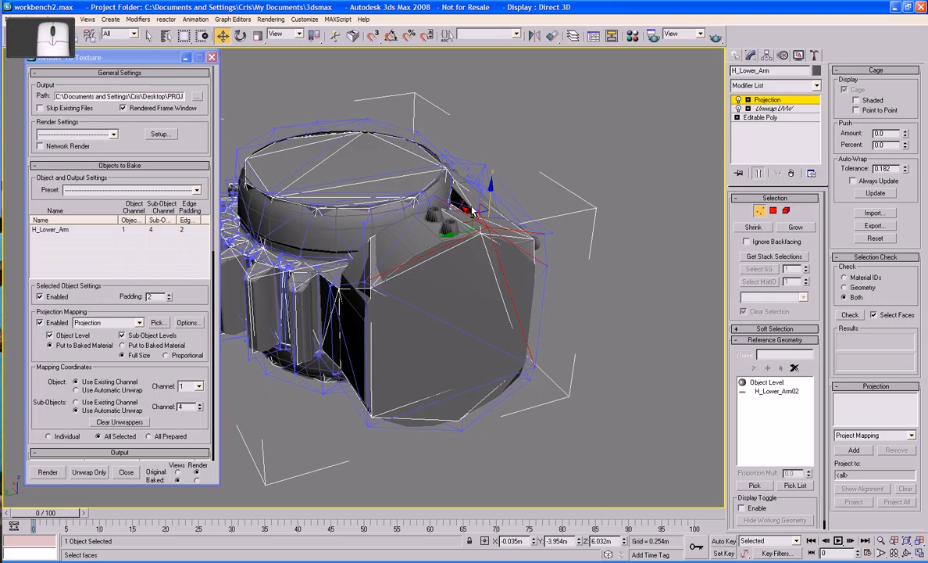
pyautogui.keyDown('ctrl'); pyautogui.click(406, 182); pyautogui.keyUp('ctrl')
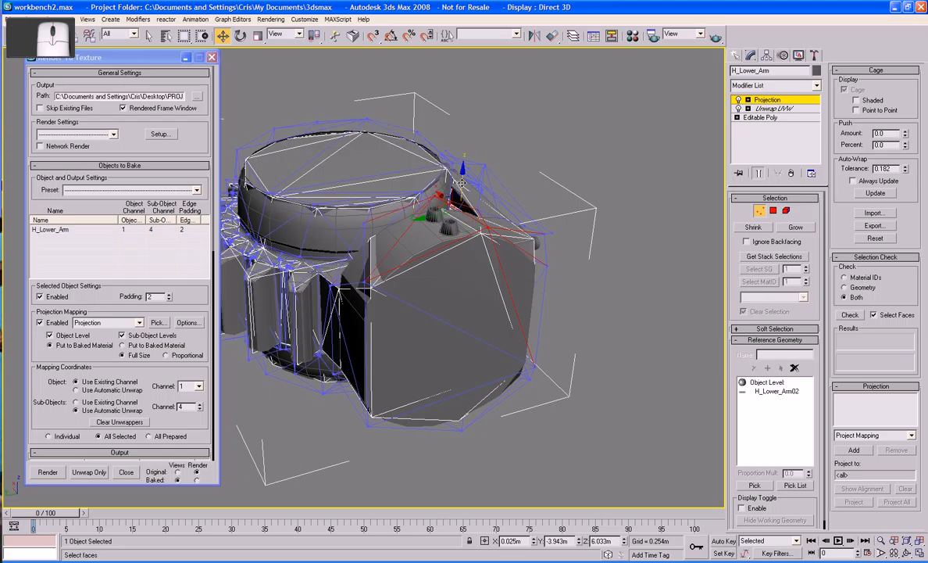
pyautogui.moveTo(462, 181); pyautogui.dragTo(463, 175)
pyautogui.keyDown('alt'); pyautogui.moveTo(597, 112); pyautogui.dragTo(582, 98, button='middle'); pyautogui.keyUp('alt')
pyautogui.click(760, 210)
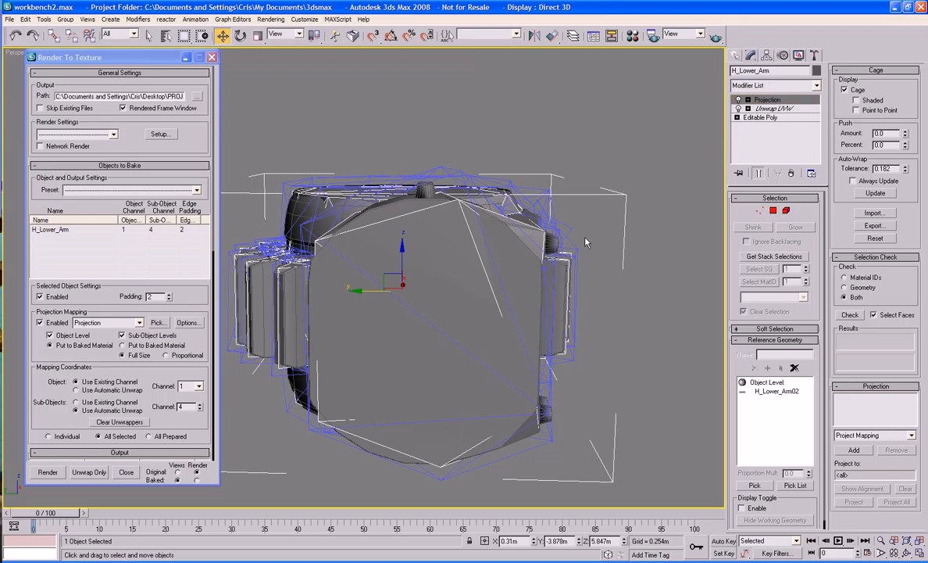
pyautogui.keyDown('alt'); pyautogui.moveTo(586, 240); pyautogui.dragTo(545, 250, button='middle'); pyautogui.keyUp('alt')
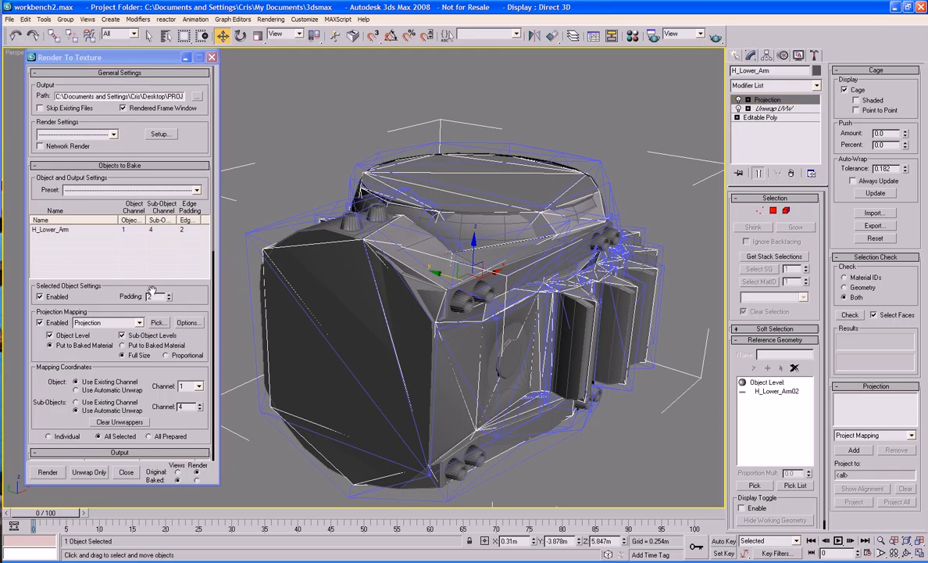
# Add a NormalsMap output element for H_Lower_Arm at 1024x1024, bake it and close the rendered frame
pyautogui.scroll(-10, 34, 433)
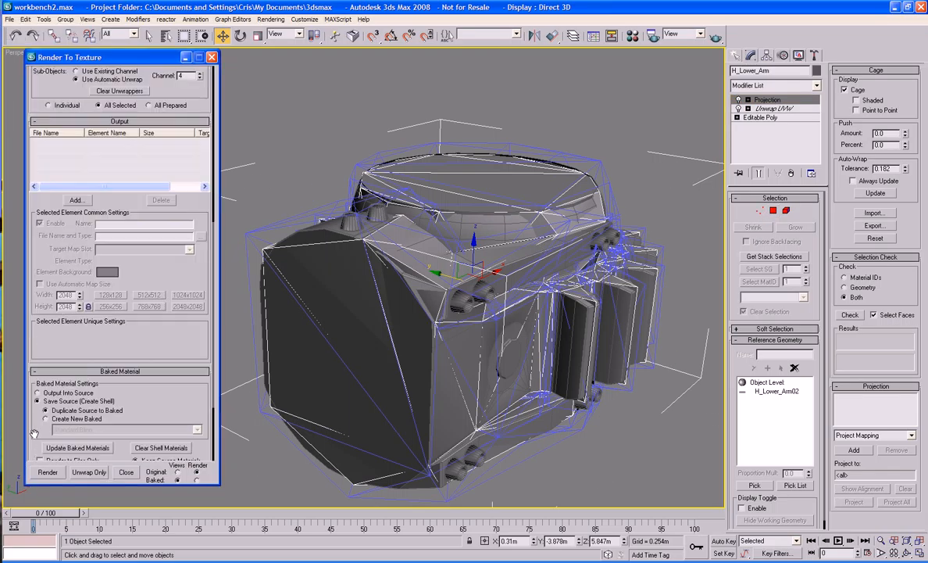
pyautogui.click(74, 200)
pyautogui.doubleClick(434, 276)
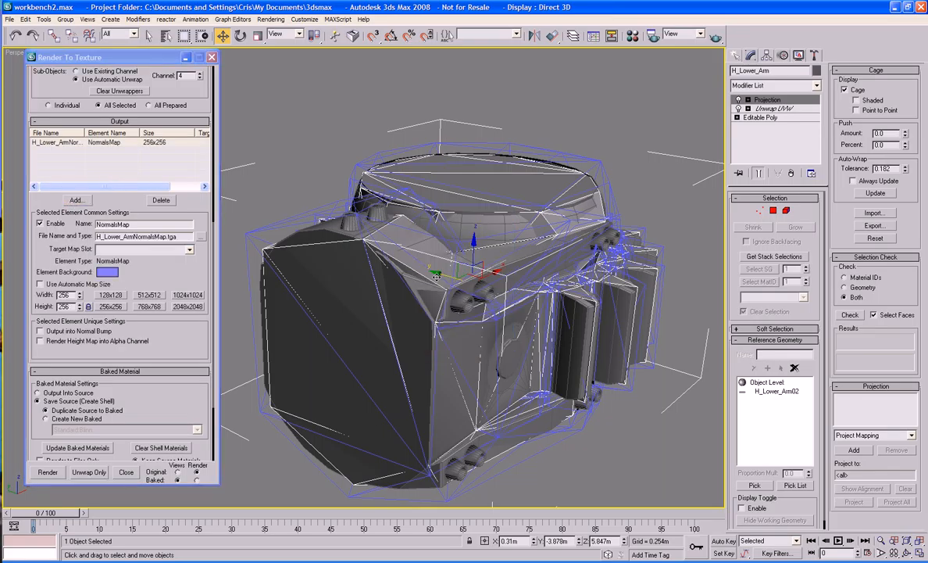
pyautogui.click(179, 295)
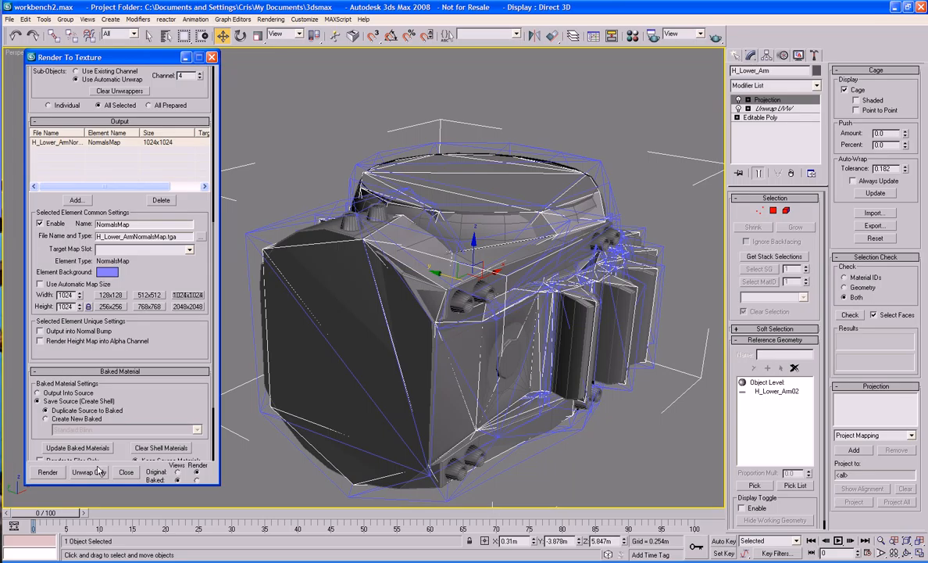
pyautogui.click(48, 472)
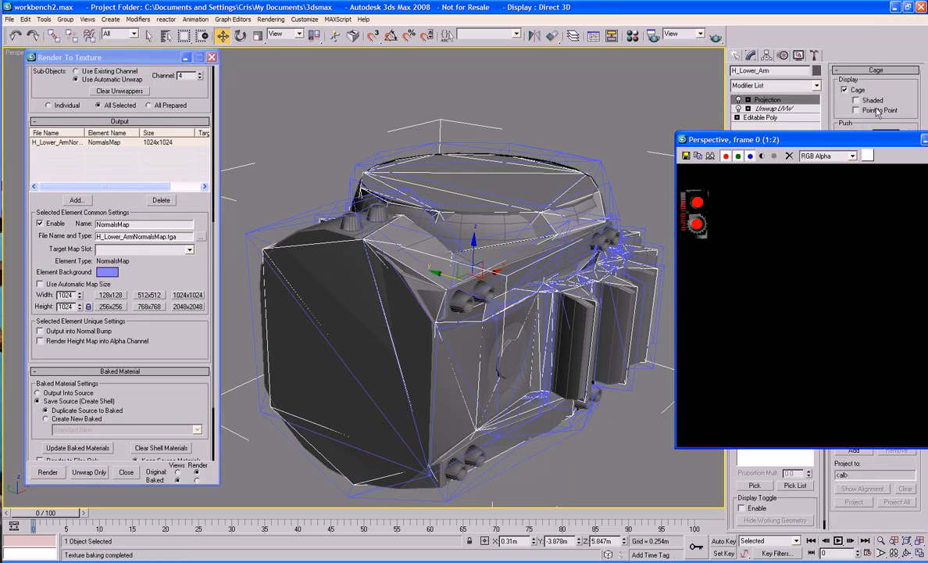
pyautogui.click(877, 145)
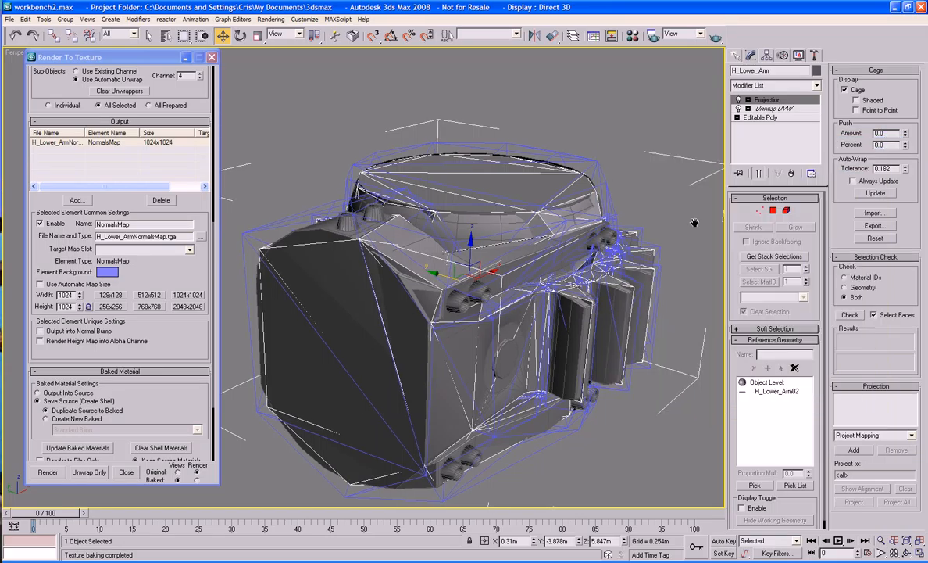
# Reset the projection cage and push it outward around the high-poly lower arm
pyautogui.click(875, 237)
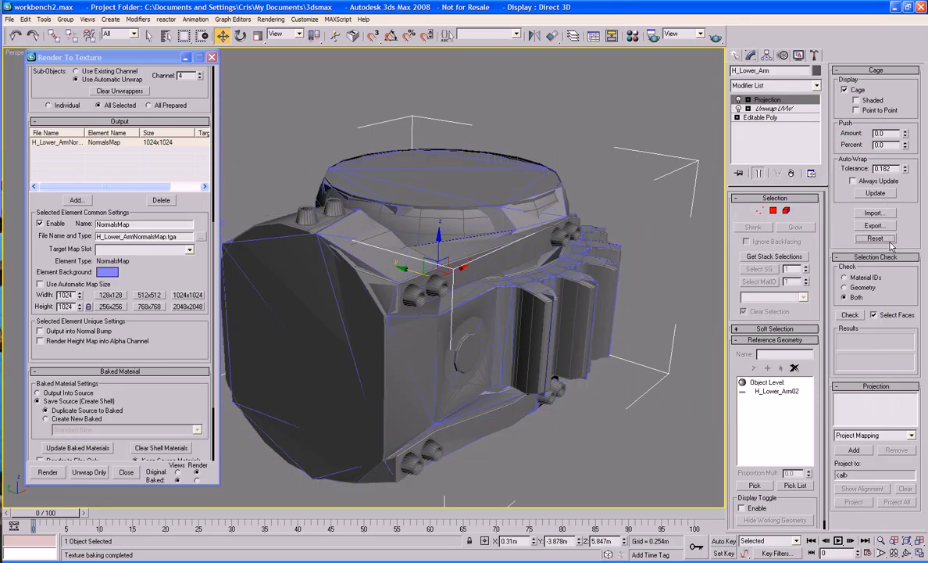
pyautogui.moveTo(904, 135); pyautogui.dragTo(897, 76)
# Bake the lower arm's normals map again with the rebuilt cage, inspect the rendered frame and close it
pyautogui.click(48, 472)
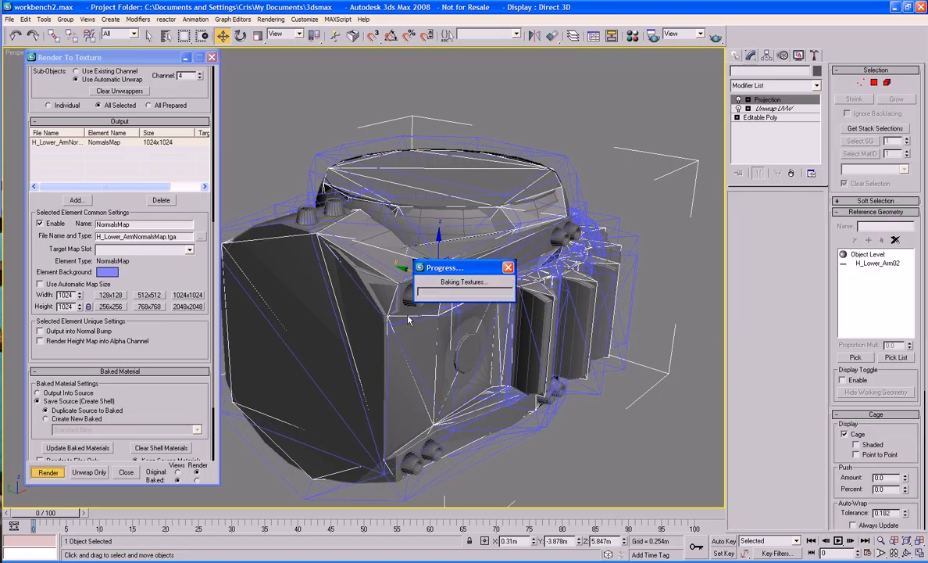
pyautogui.click(414, 298)
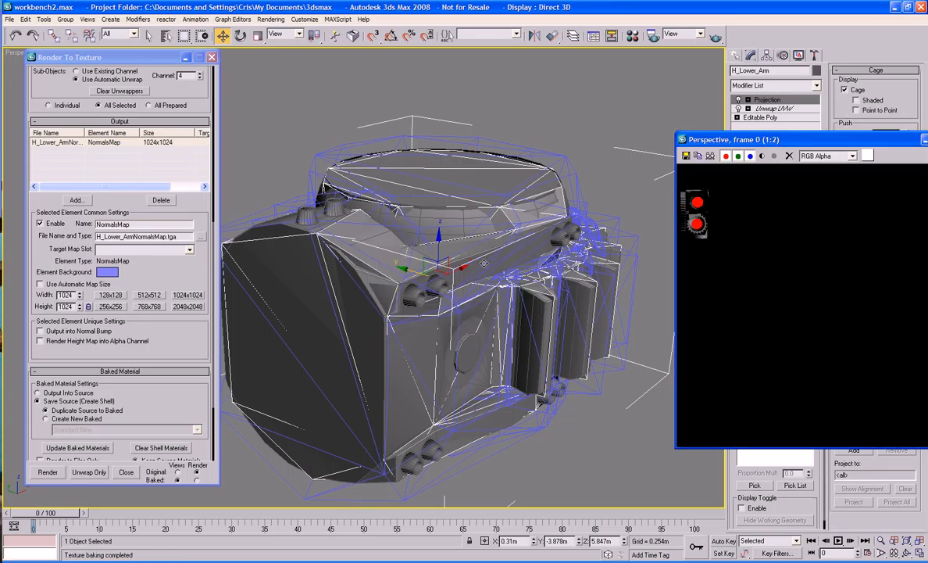
pyautogui.moveTo(449, 244); pyautogui.dragTo(449, 217, button='middle')
pyautogui.scroll(-3, 483, 238)
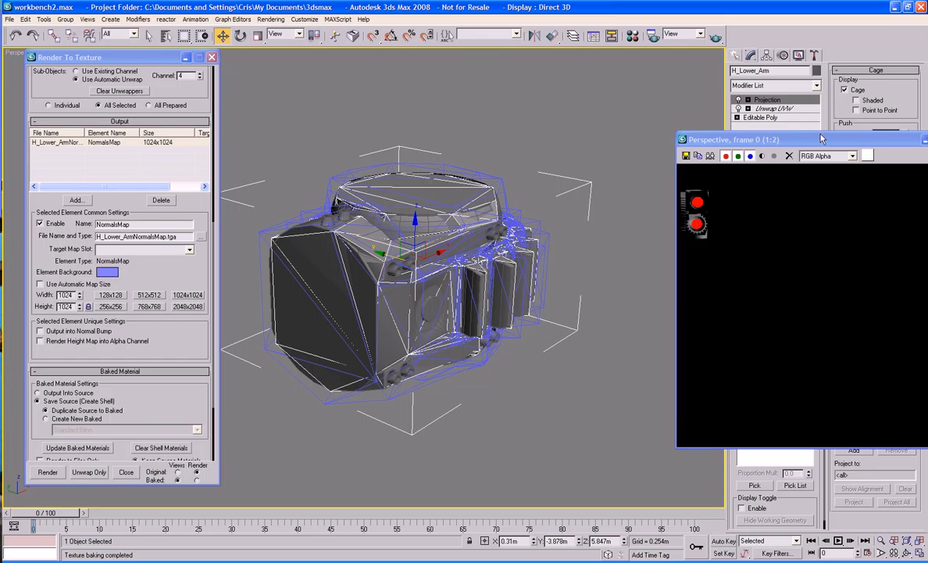
pyautogui.moveTo(823, 139); pyautogui.dragTo(600, 162)
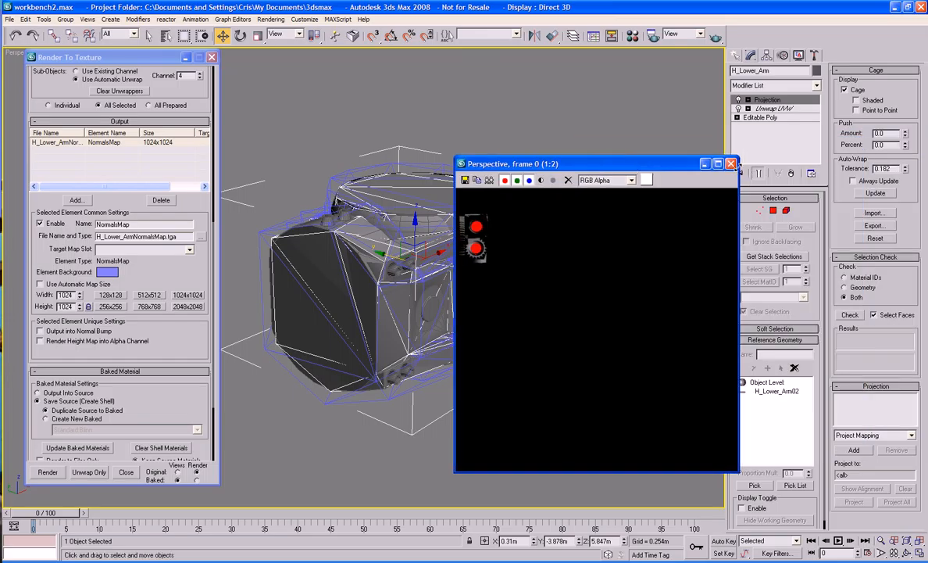
pyautogui.click(730, 163)
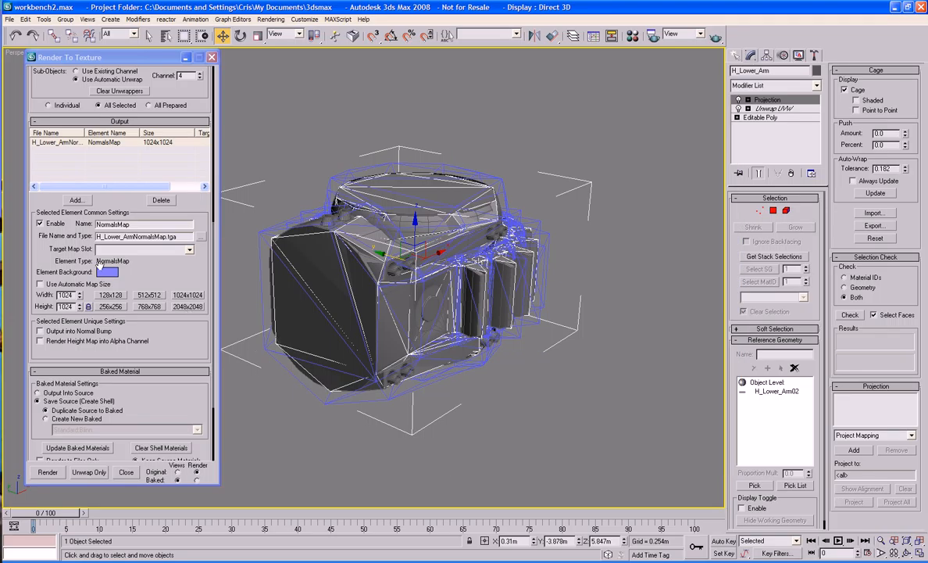
# Set the lower arm's normals map size to 2048x2048 and bake it
pyautogui.click(186, 307)
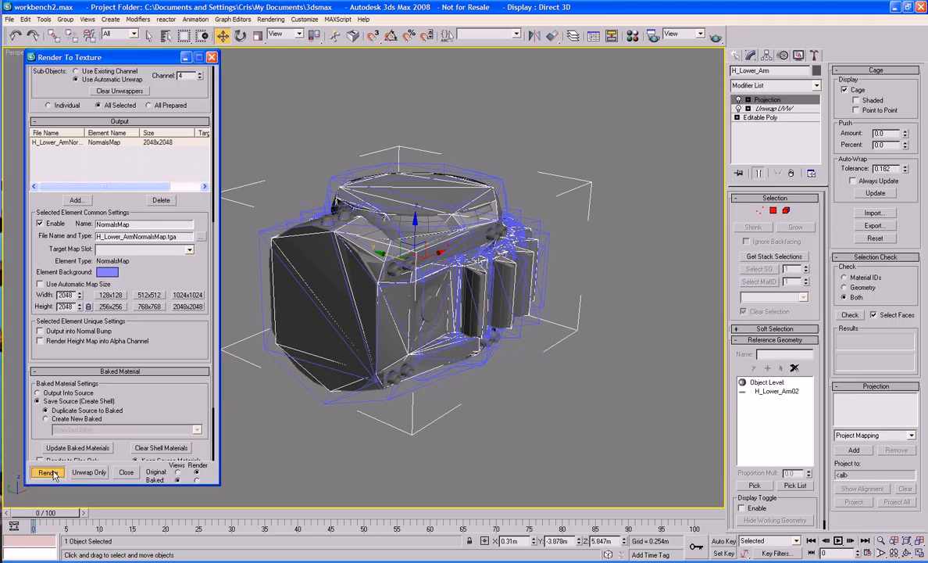
pyautogui.click(48, 471)
pyautogui.click(433, 297)
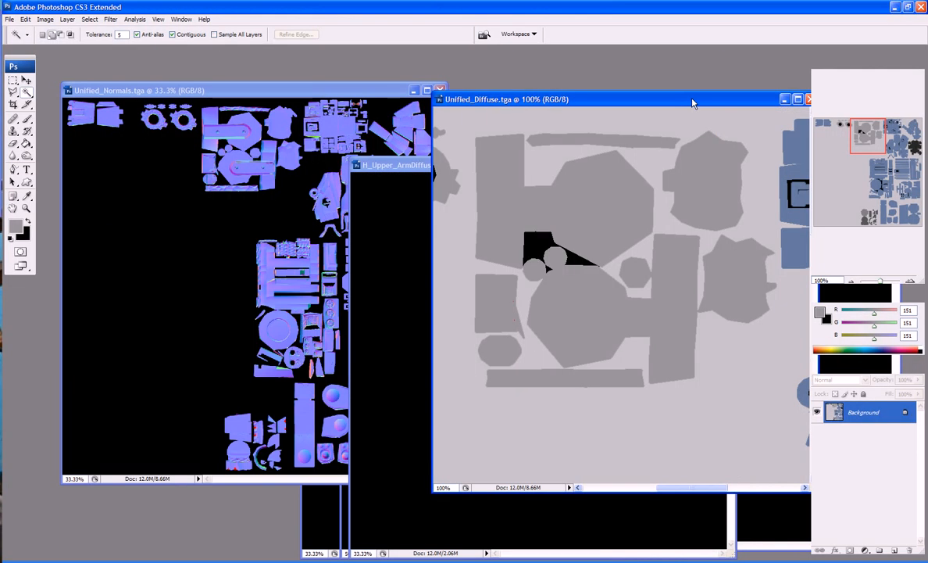
# In Photoshop, move the Unified_Diffuse document aside and close the H_Upper_Arm diffuse and normals maps without saving
pyautogui.moveTo(692, 102); pyautogui.dragTo(892, 58)
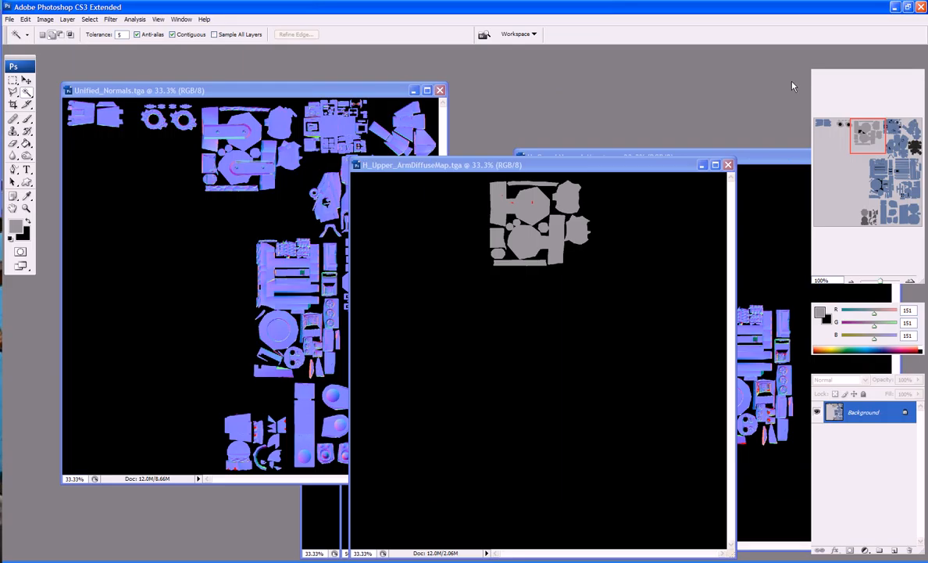
pyautogui.click(624, 260)
pyautogui.hotkey('ctrl', 'a')
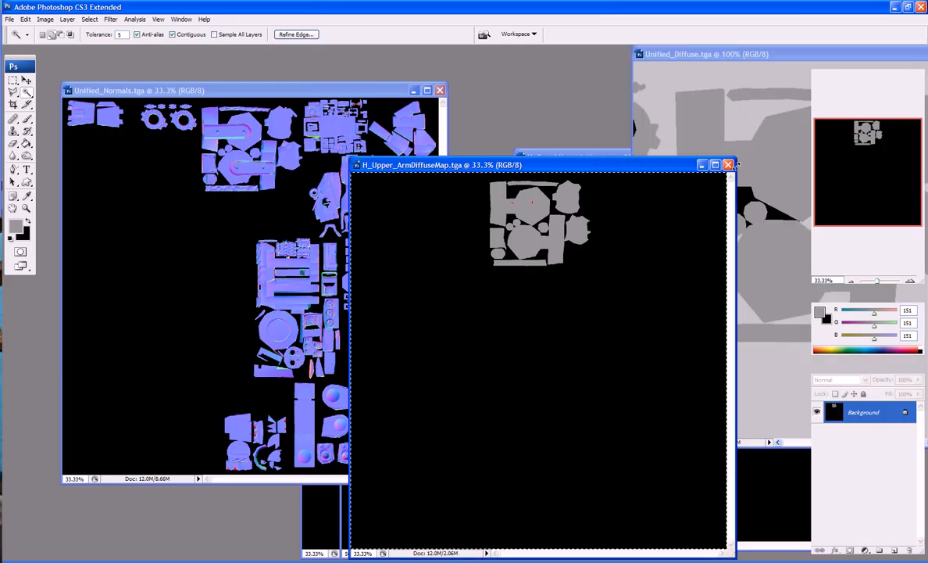
pyautogui.click(728, 165)
pyautogui.click(497, 361)
pyautogui.hotkey('ctrl', 'a')
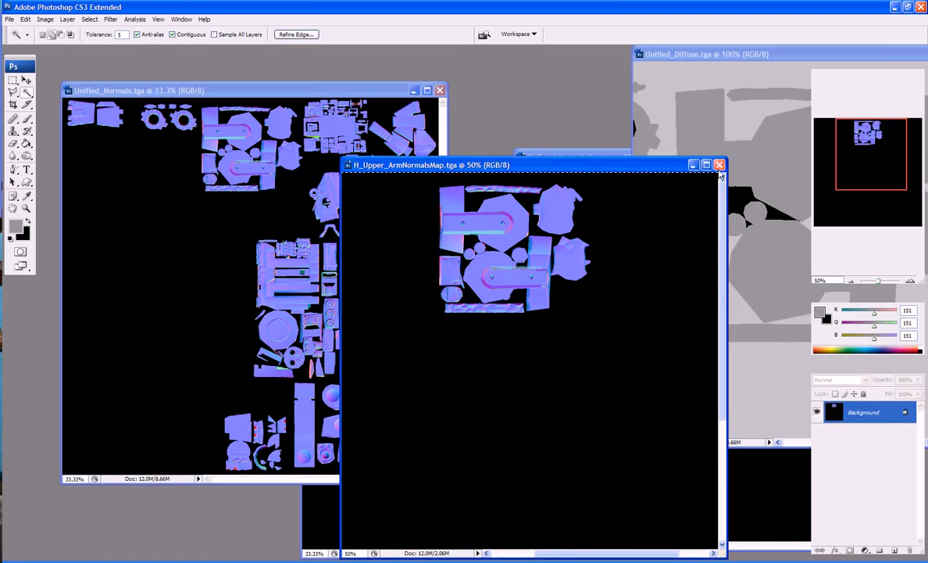
pyautogui.hotkey('ctrl', 'w')
pyautogui.press('n')
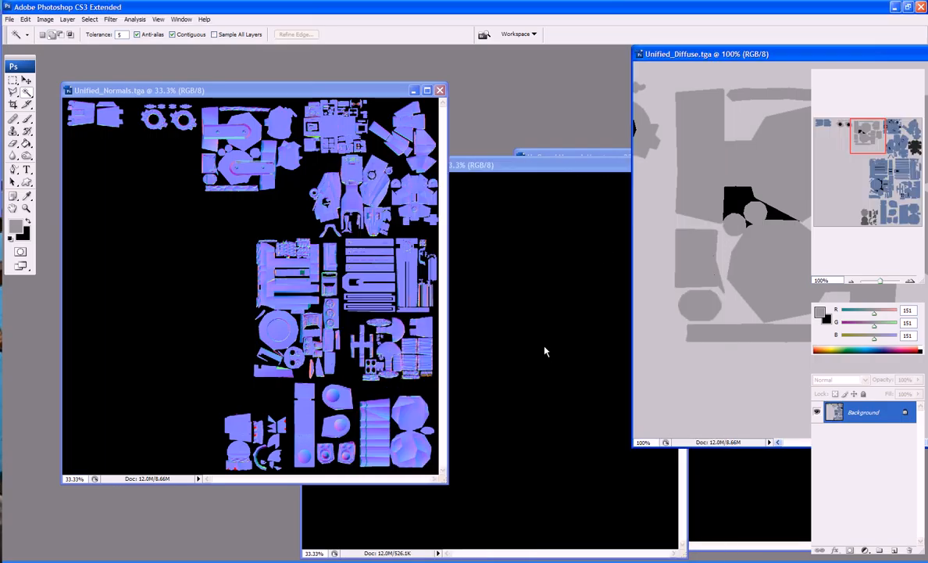
# Close the H_Shoulder_MountNormalsMap.tga and H_Gun_LNormalsMap.tga documents
pyautogui.click(547, 350)
pyautogui.hotkey('ctrl', 'a')
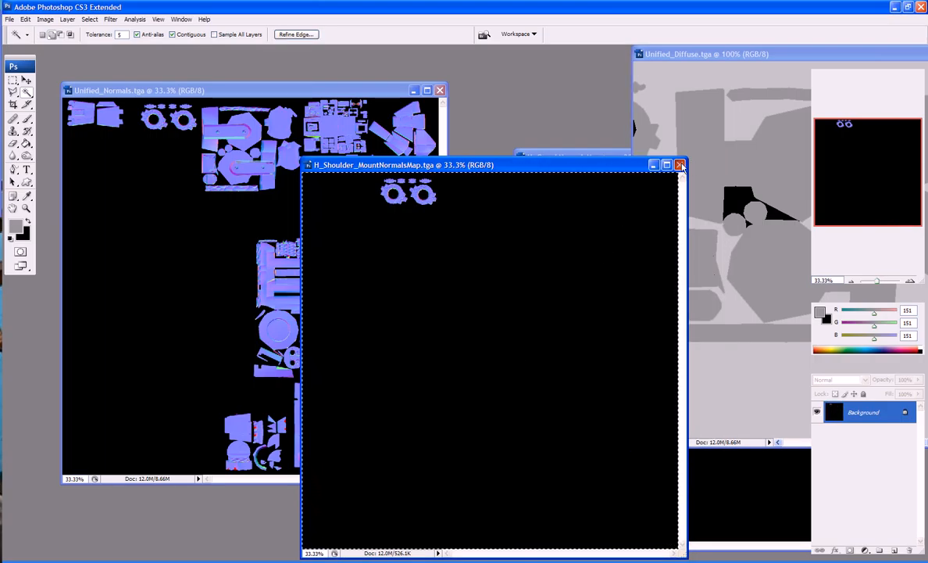
pyautogui.click(680, 164)
pyautogui.click(553, 274)
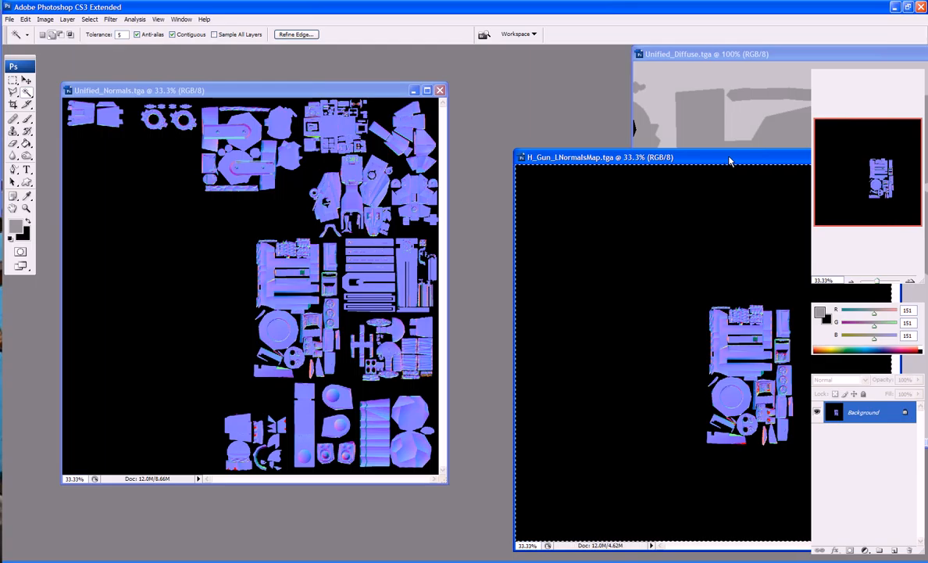
pyautogui.moveTo(729, 159); pyautogui.dragTo(548, 169)
pyautogui.click(711, 166)
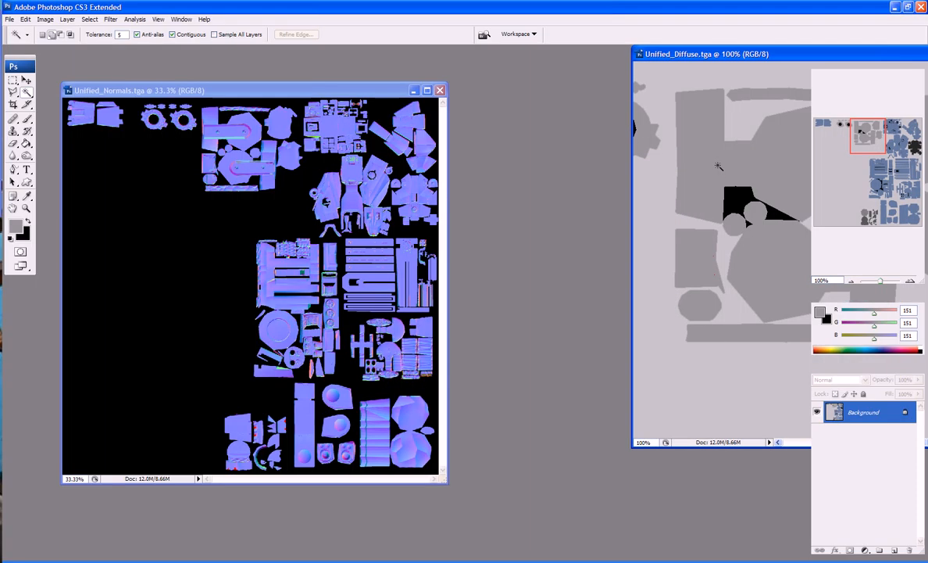
# Bring up the file opening dialog on the MATS folder and show its files in Details view sorted by date modified
pyautogui.click(10, 19)
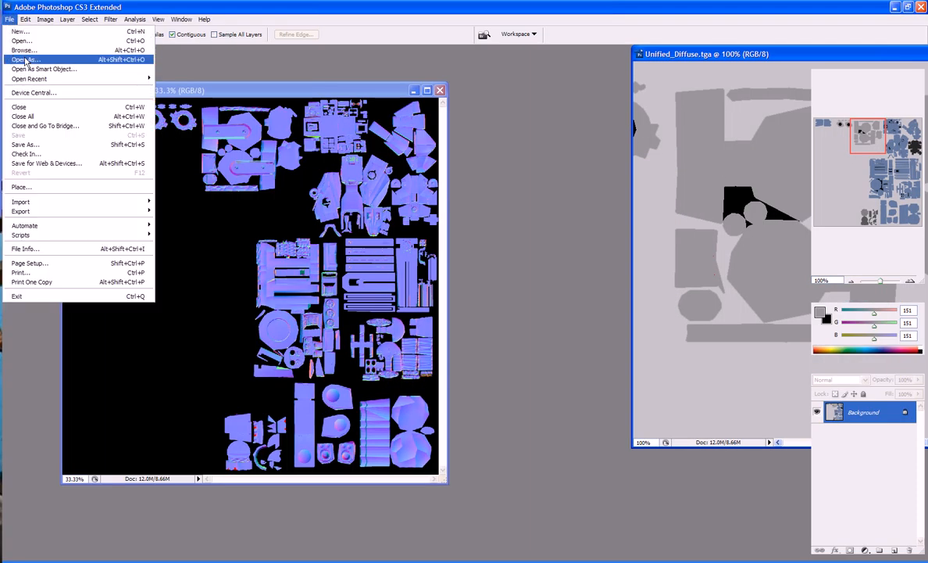
pyautogui.click(19, 43)
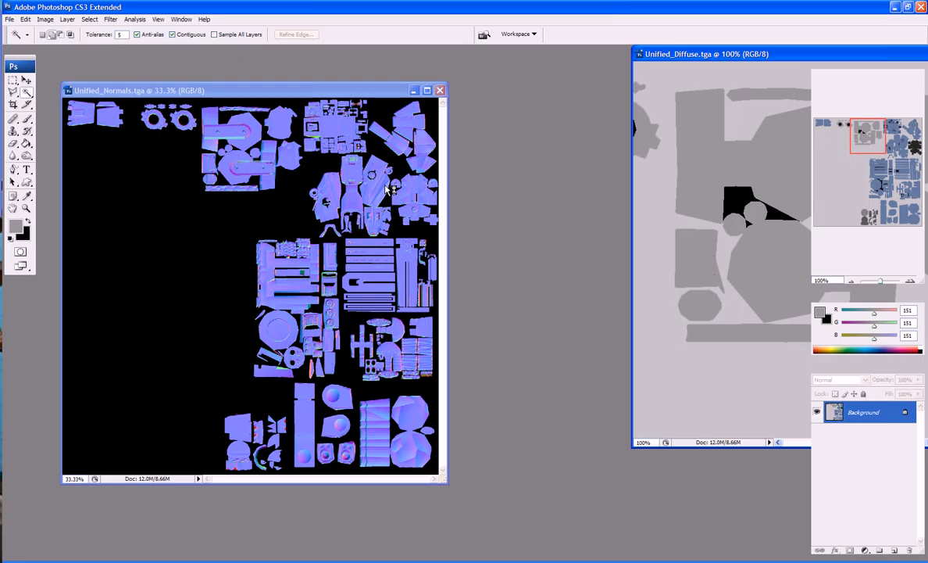
pyautogui.click(9, 19)
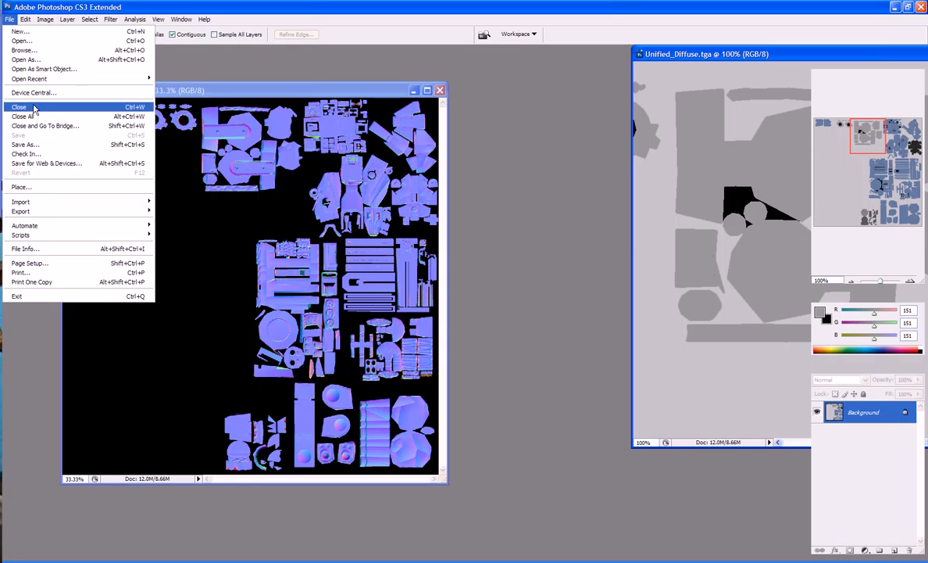
pyautogui.click(21, 41)
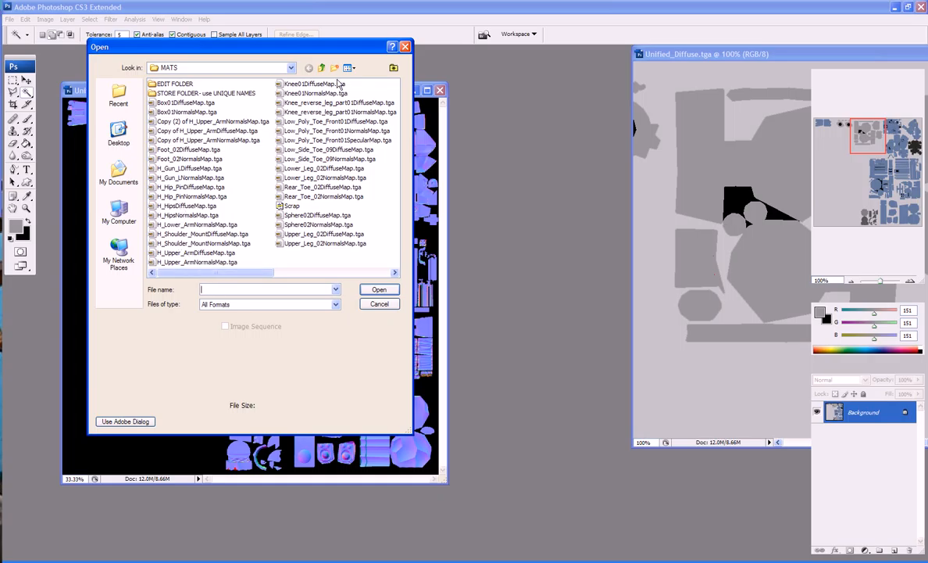
pyautogui.click(348, 68)
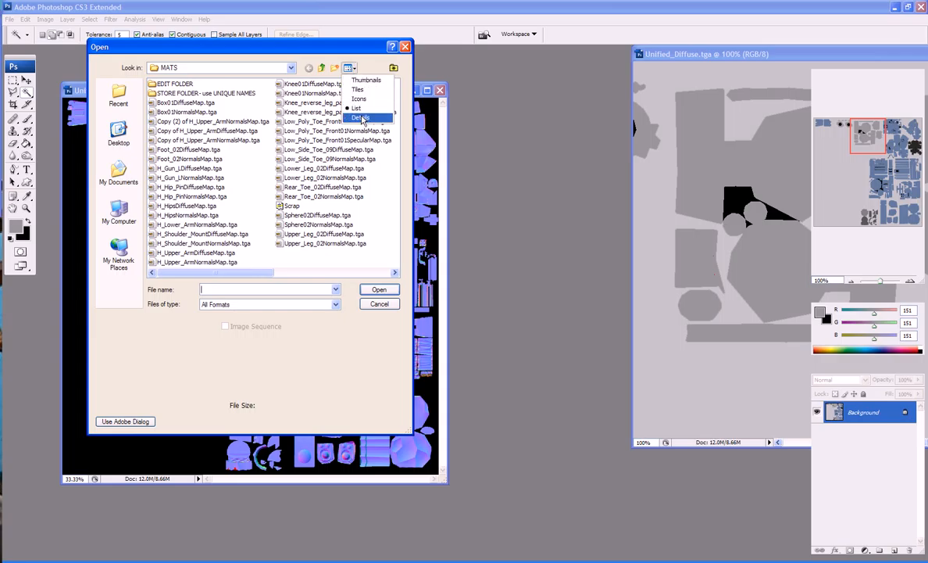
pyautogui.click(360, 117)
pyautogui.click(382, 85)
pyautogui.click(383, 85)
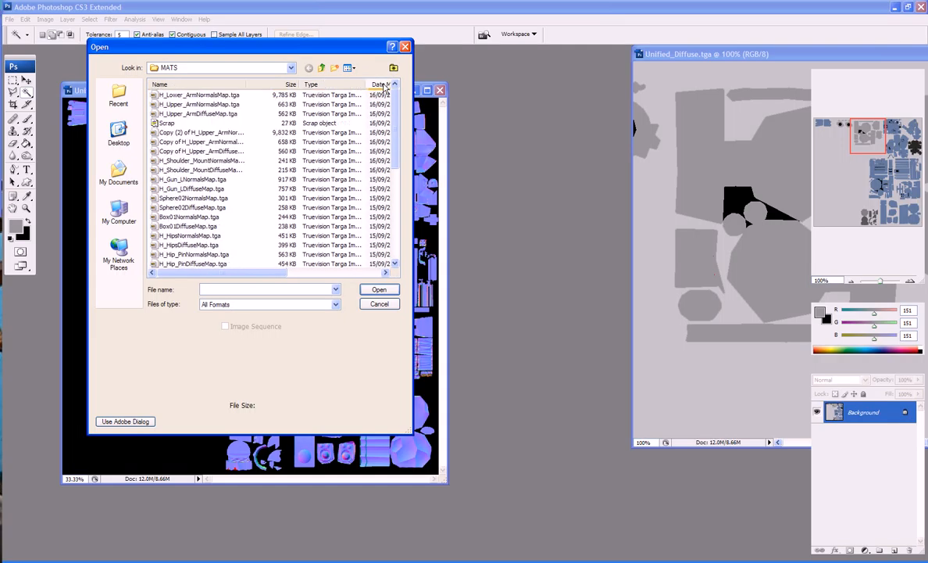
# Compare the previews of the lower and upper arm normals maps and open H_Lower_ArmNormalsMap.tga
pyautogui.click(184, 95)
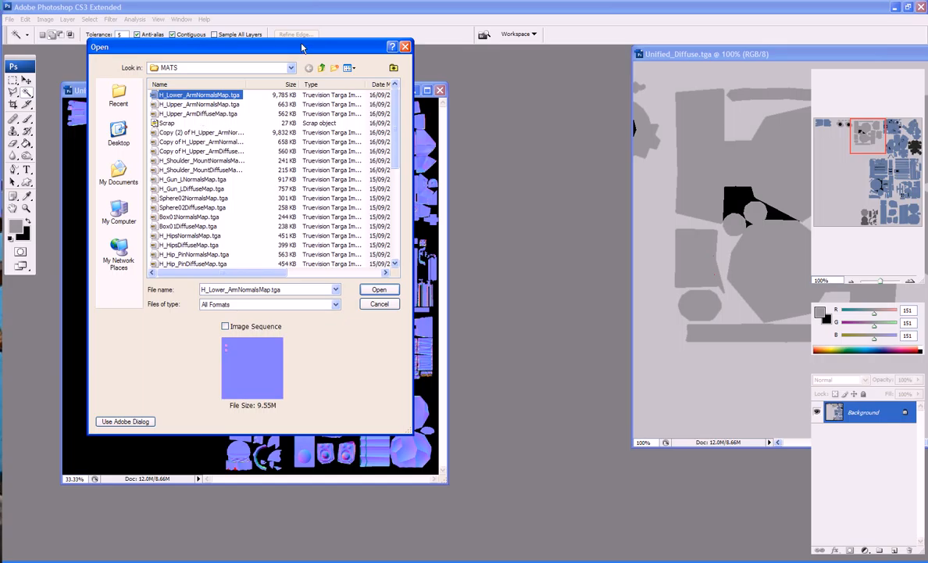
pyautogui.moveTo(302, 47); pyautogui.dragTo(588, 112)
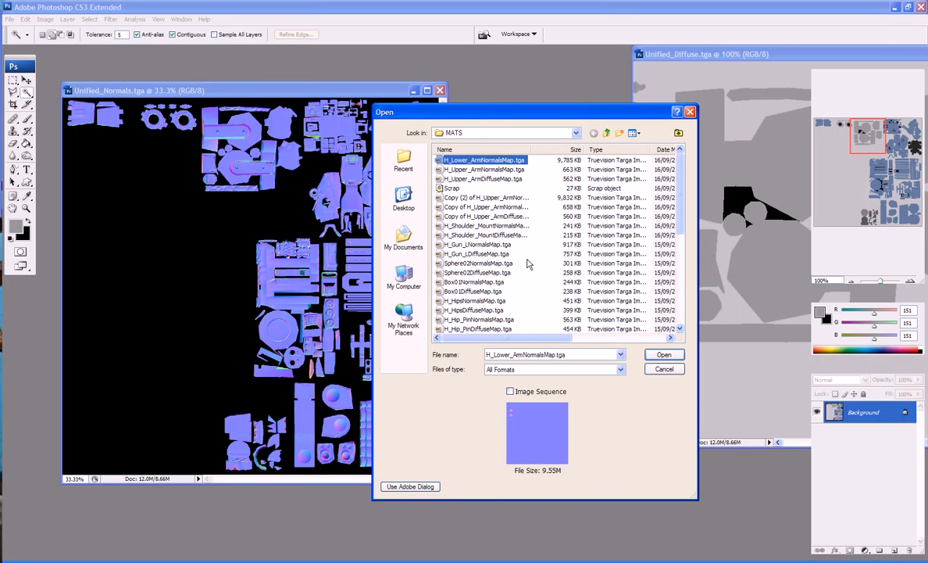
pyautogui.click(484, 170)
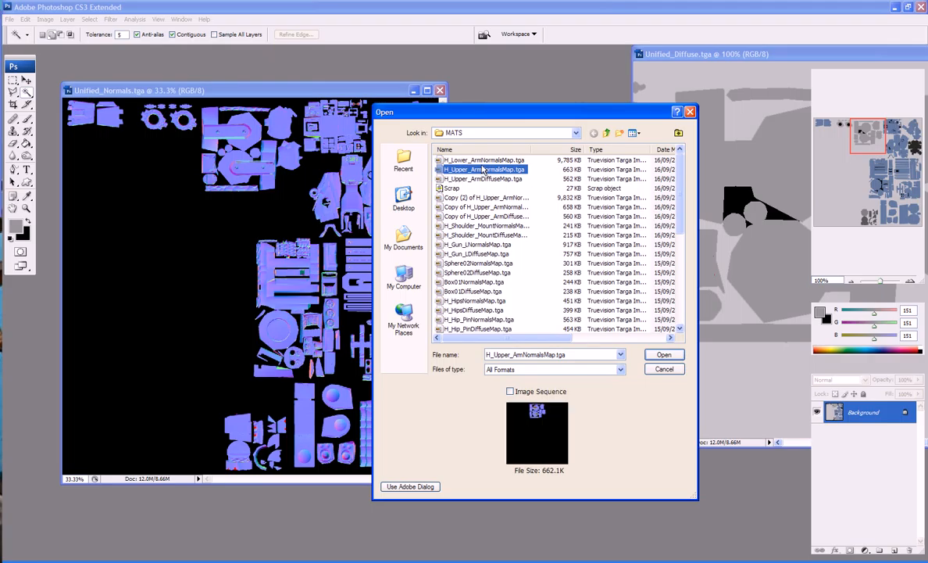
pyautogui.click(484, 160)
pyautogui.click(662, 356)
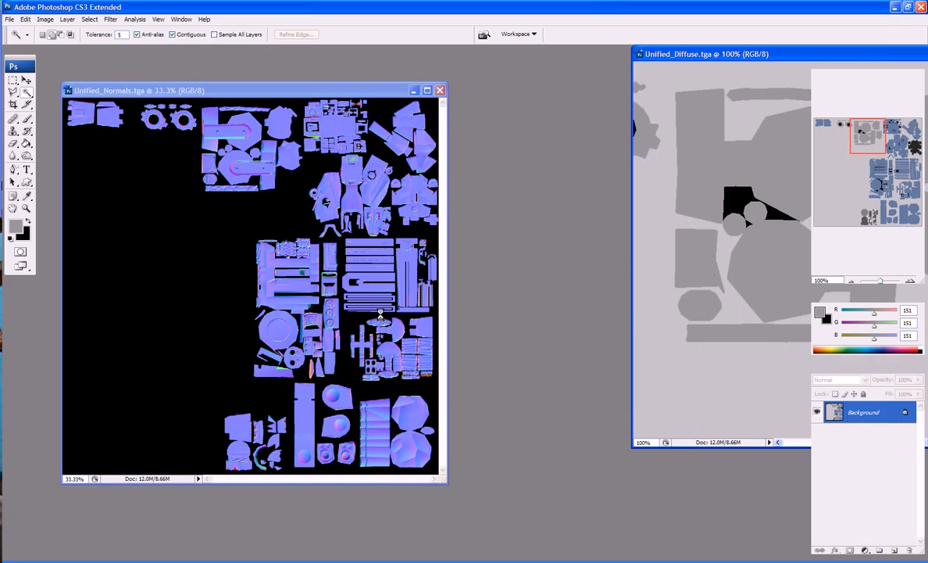
# Inspect the lower arm's baked shapes on the normals map at 200% zoom and close the document
pyautogui.press('ctrl+KP_Add')
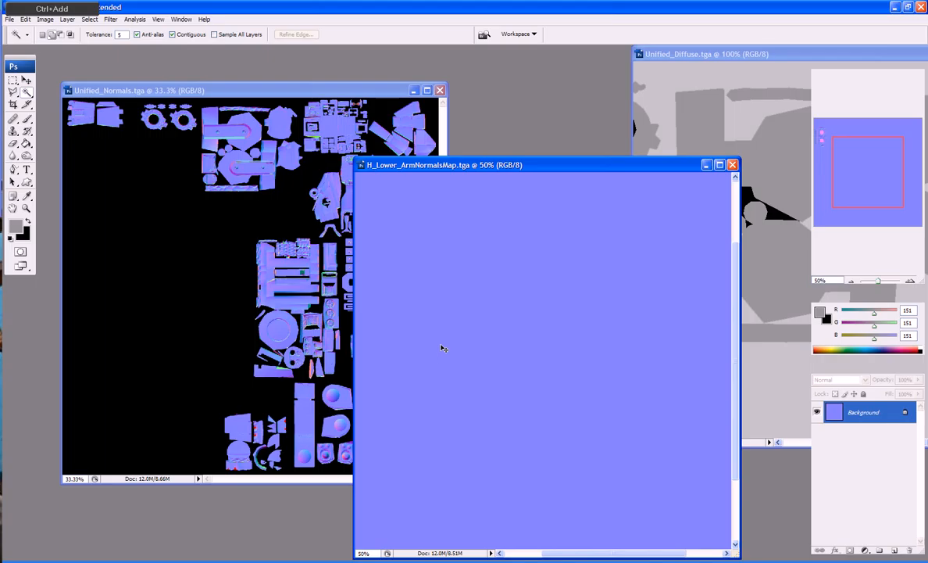
pyautogui.press('ctrl+KP_Add')
pyautogui.press('ctrl+KP_Add')
pyautogui.press('ctrl+KP_Add')
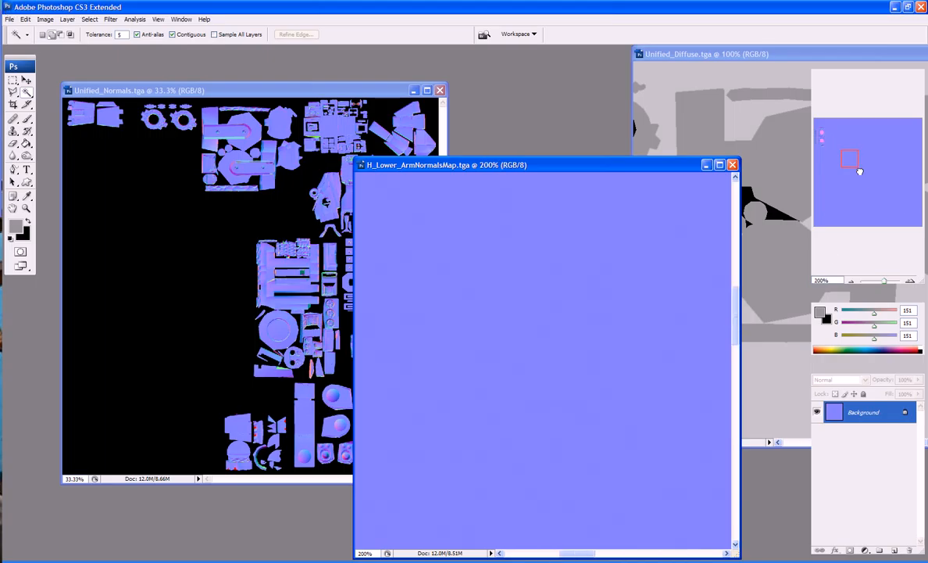
pyautogui.moveTo(821, 136); pyautogui.dragTo(823, 143)
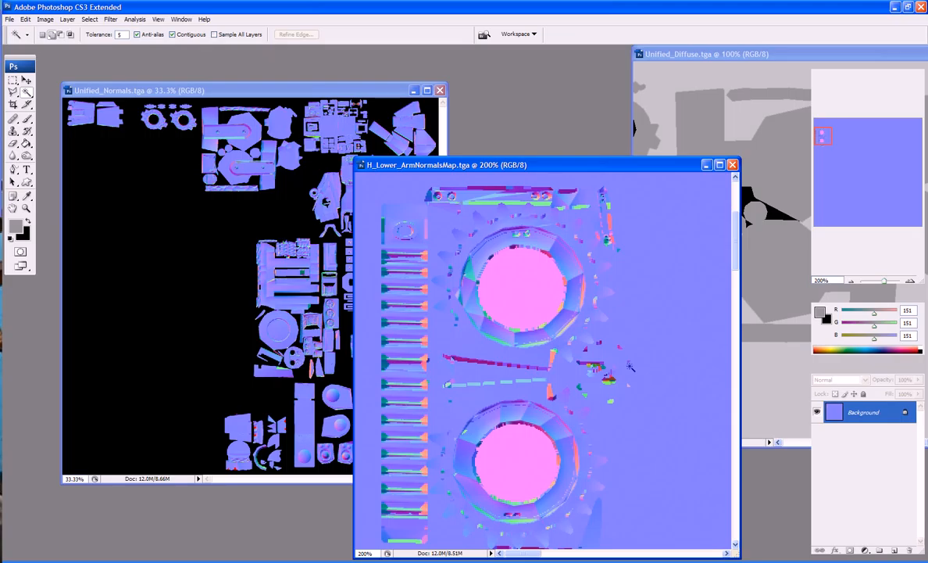
pyautogui.scroll(-3, 630, 367)
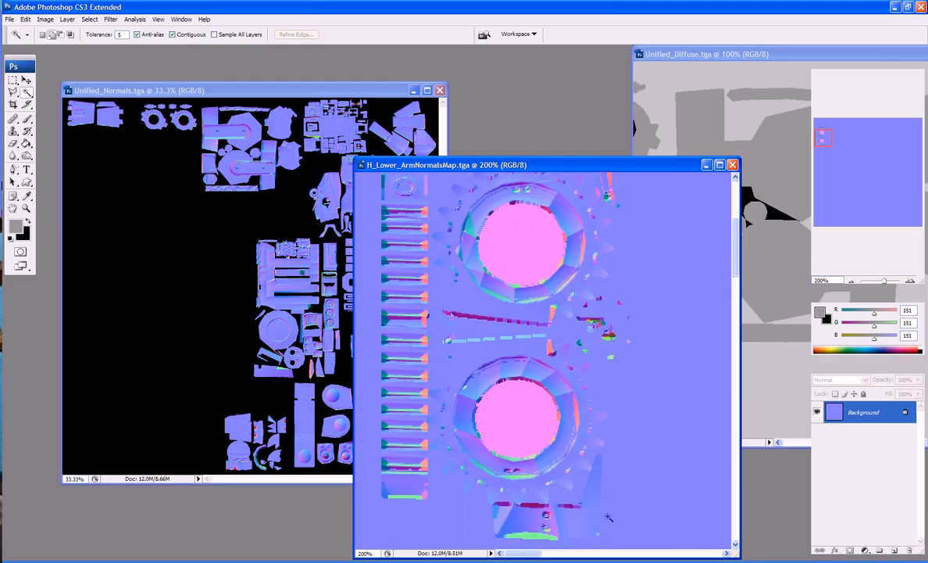
pyautogui.hotkey('ctrl', 'w')
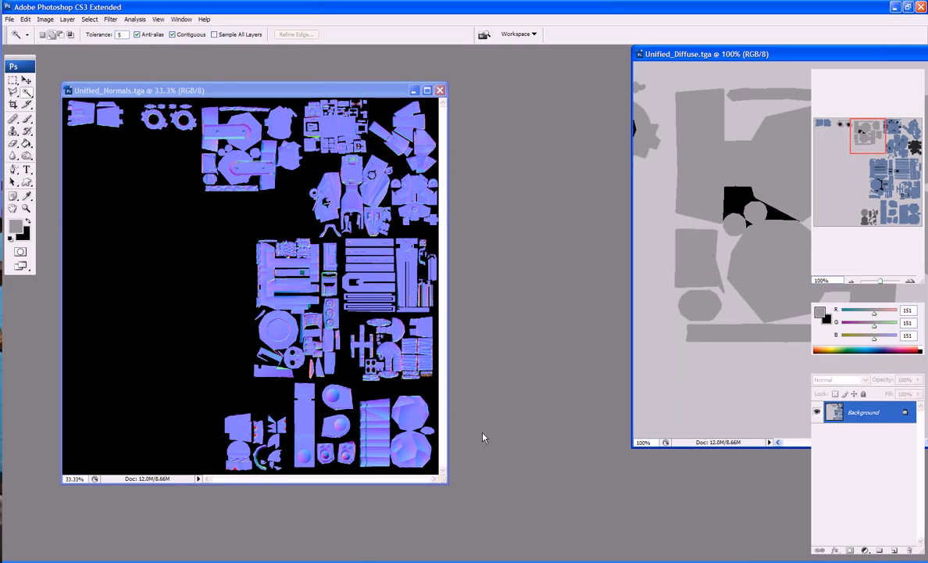
# Switch to 3ds Max, set the NormalsMap element background to black and bake the lower arm's normals map again
pyautogui.click(266, 560)
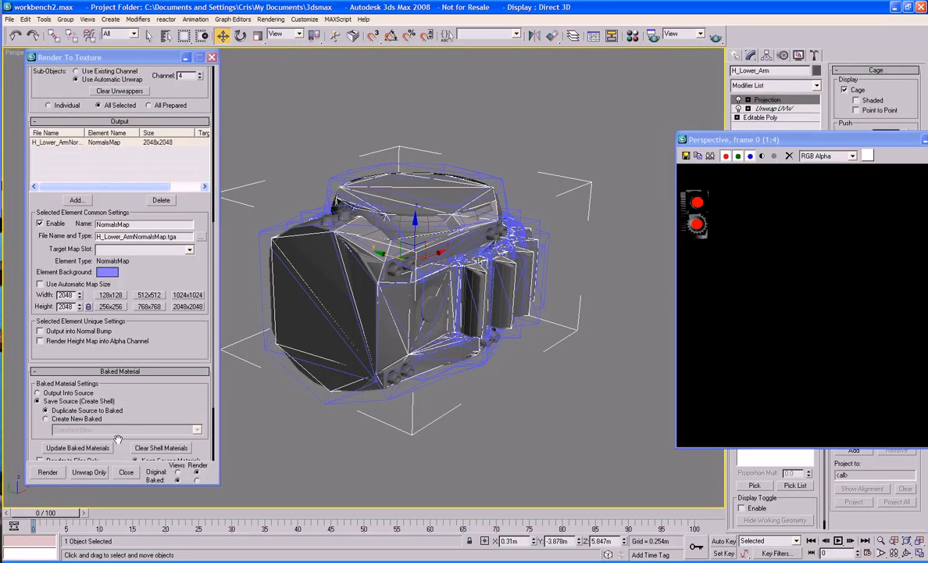
pyautogui.click(104, 272)
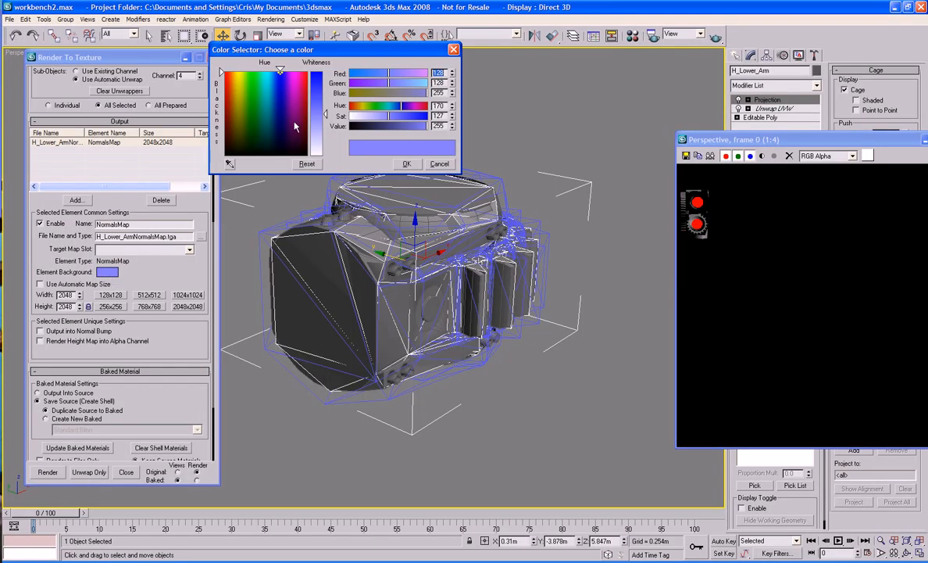
pyautogui.moveTo(295, 127); pyautogui.dragTo(307, 155)
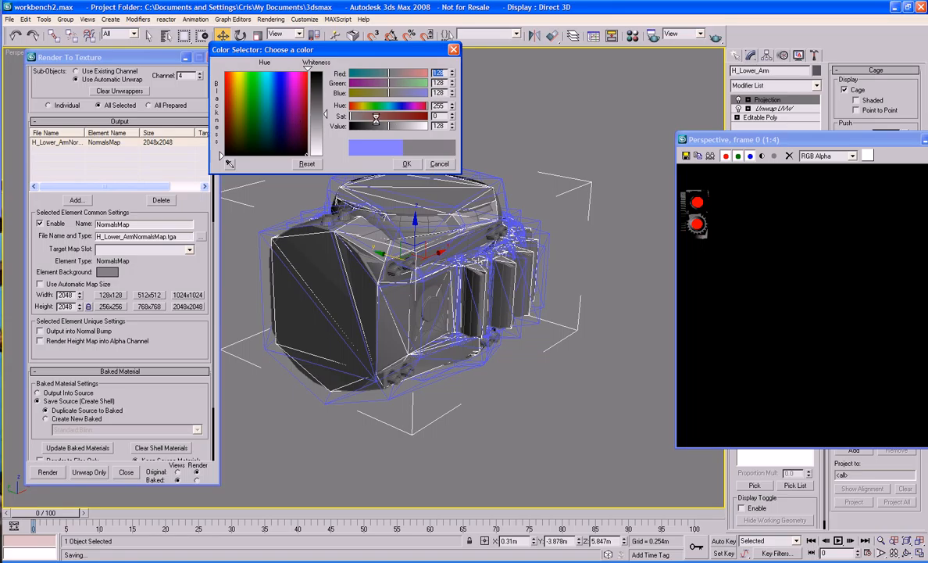
pyautogui.moveTo(389, 126); pyautogui.dragTo(350, 126)
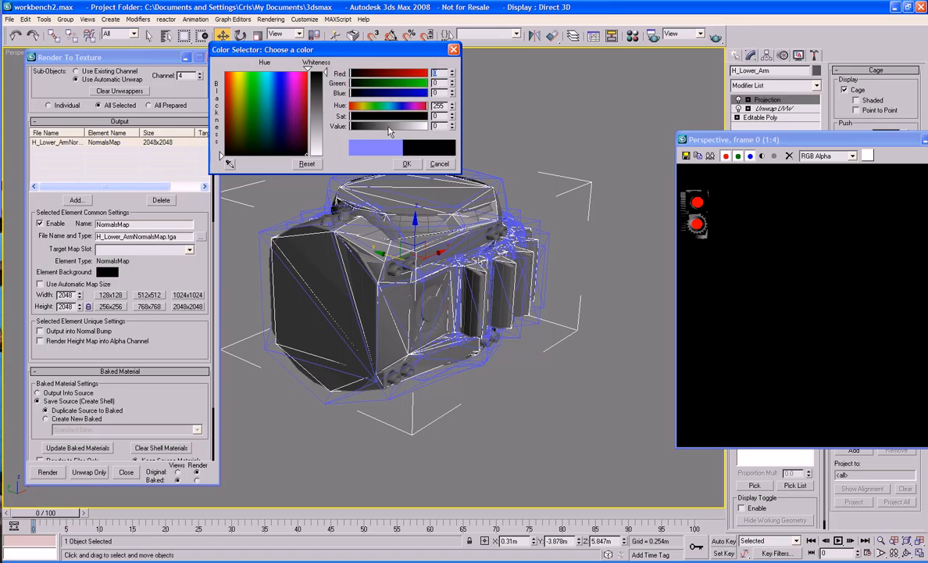
pyautogui.click(406, 163)
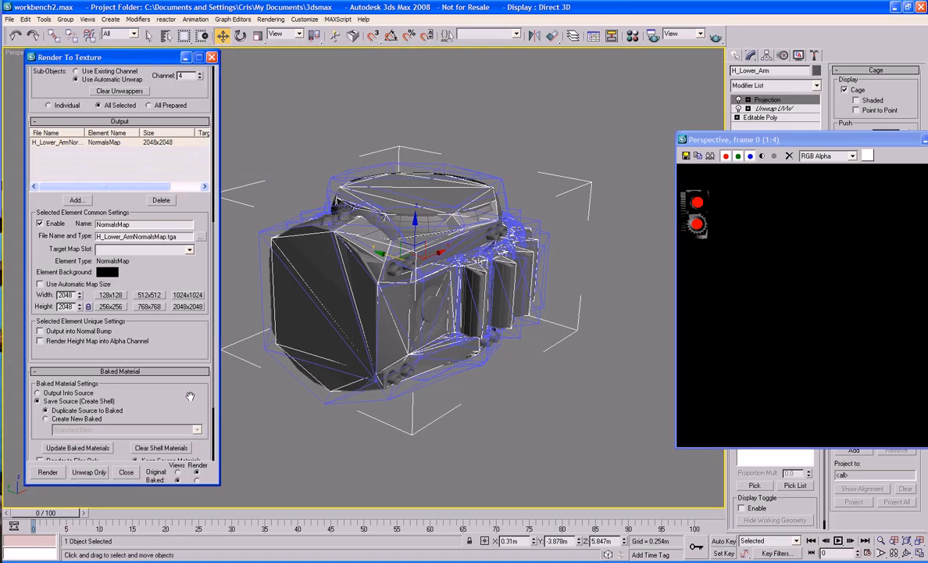
pyautogui.click(48, 471)
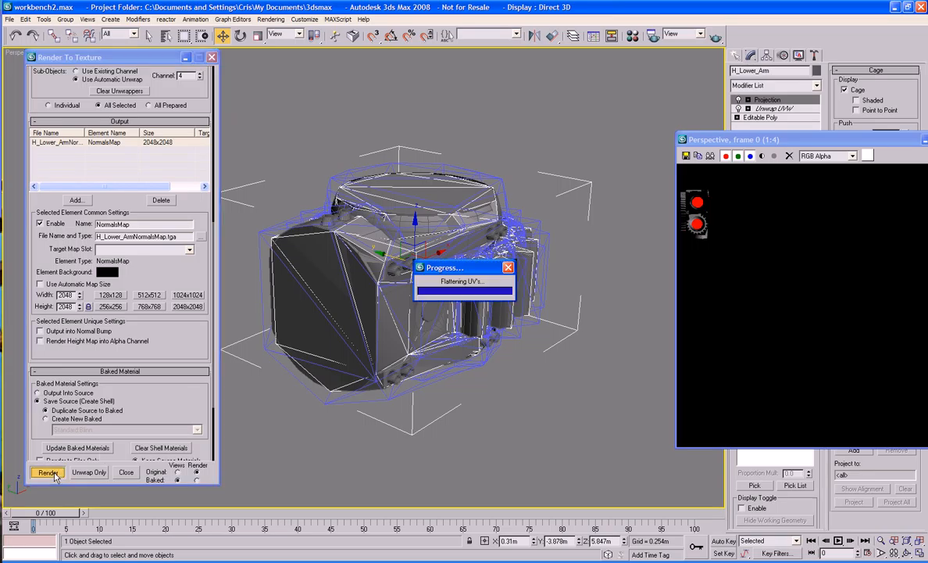
pyautogui.click(416, 297)
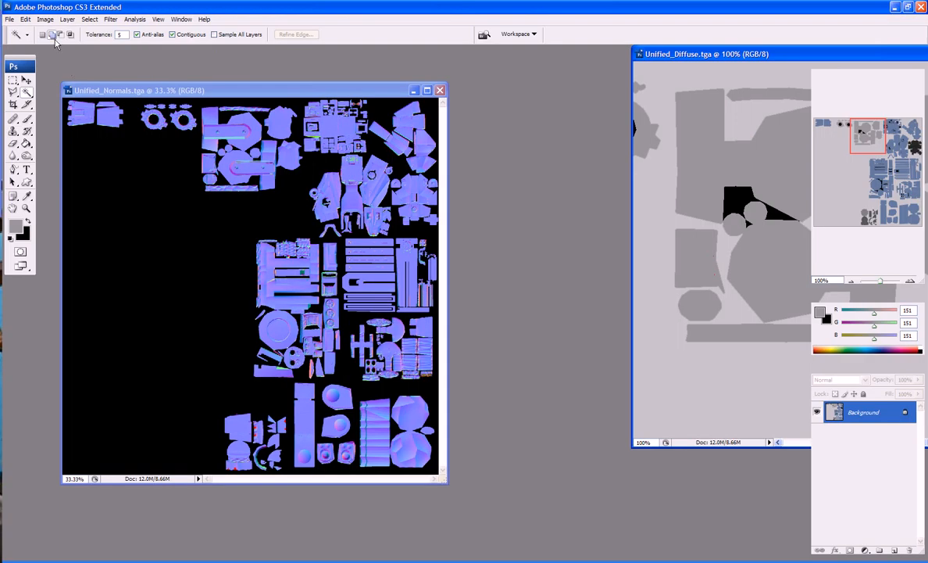
# In Photoshop, reopen the recent H_Lower_ArmNormalsMap.tga and sample the flat normal blue (RGB 129, 129, 255) from Unified_Normals
pyautogui.click(9, 20)
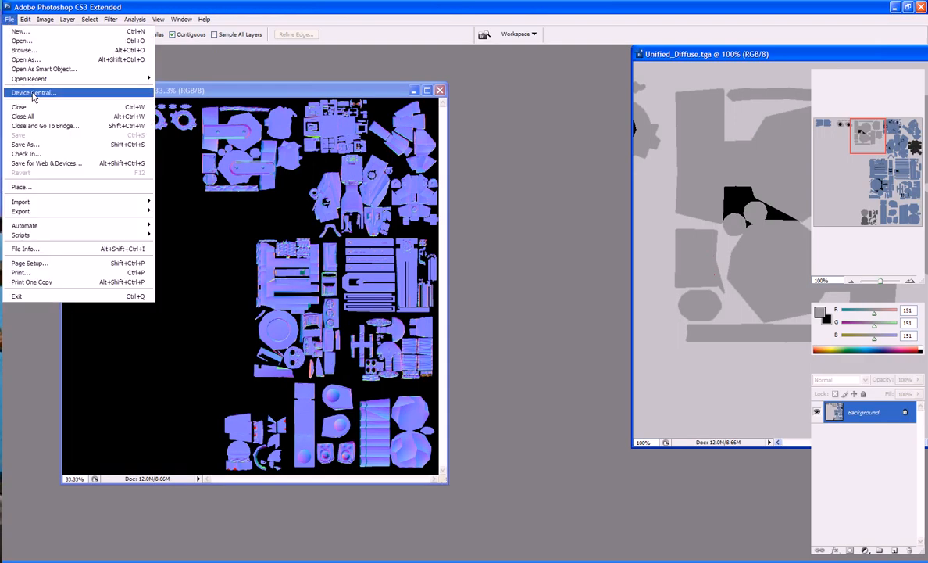
pyautogui.click(179, 78)
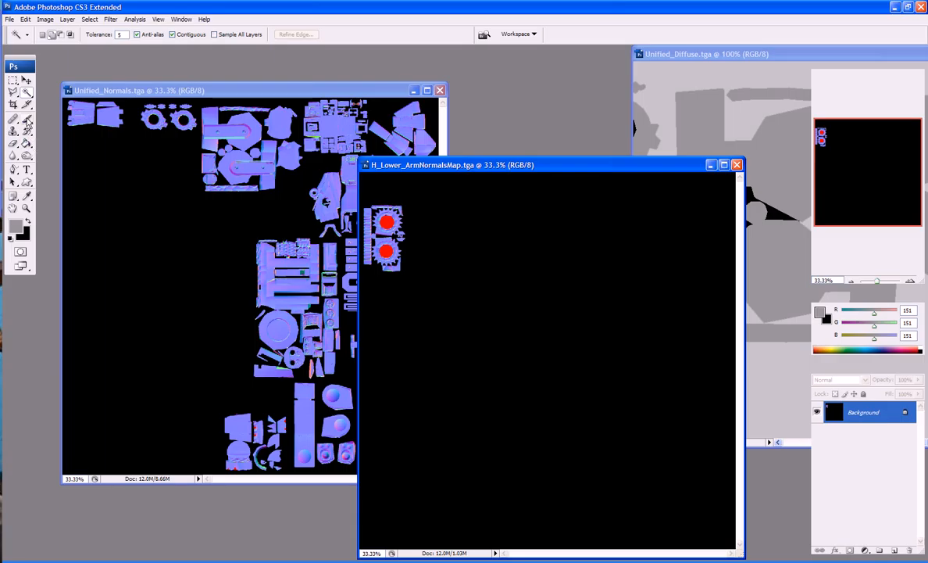
pyautogui.click(27, 195)
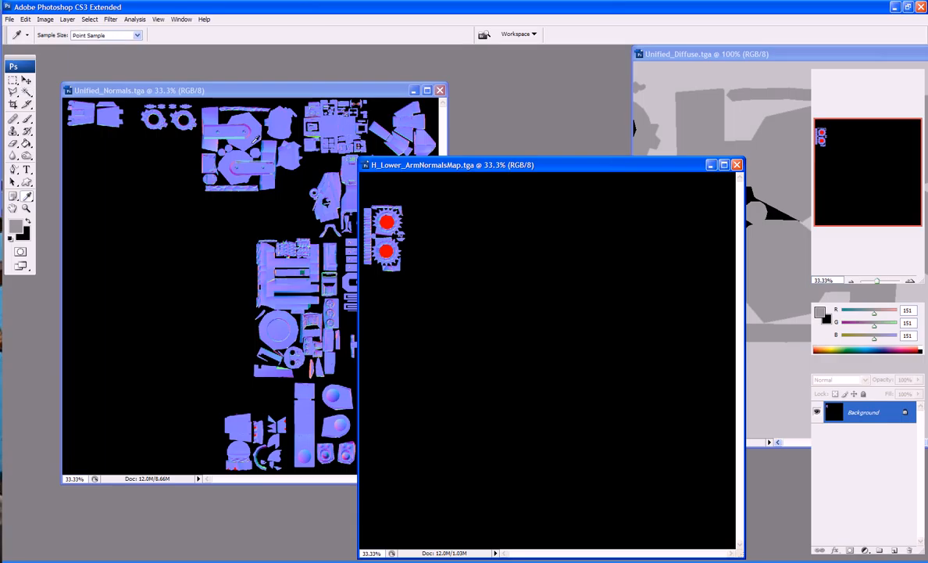
pyautogui.click(239, 115)
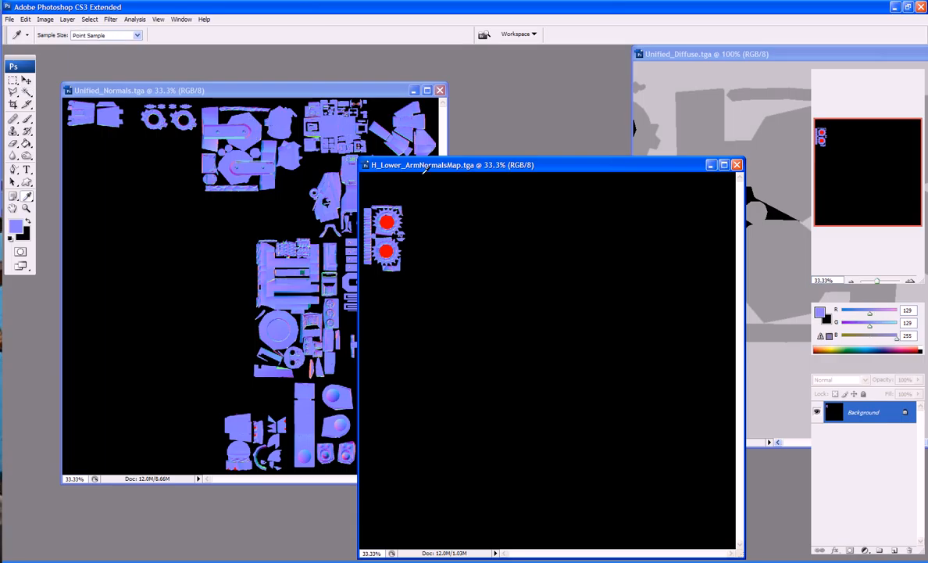
# Fill the two red circles inside the gear shapes of the lower arm normals map with the sampled blue using the Paint Bucket
pyautogui.click(27, 118)
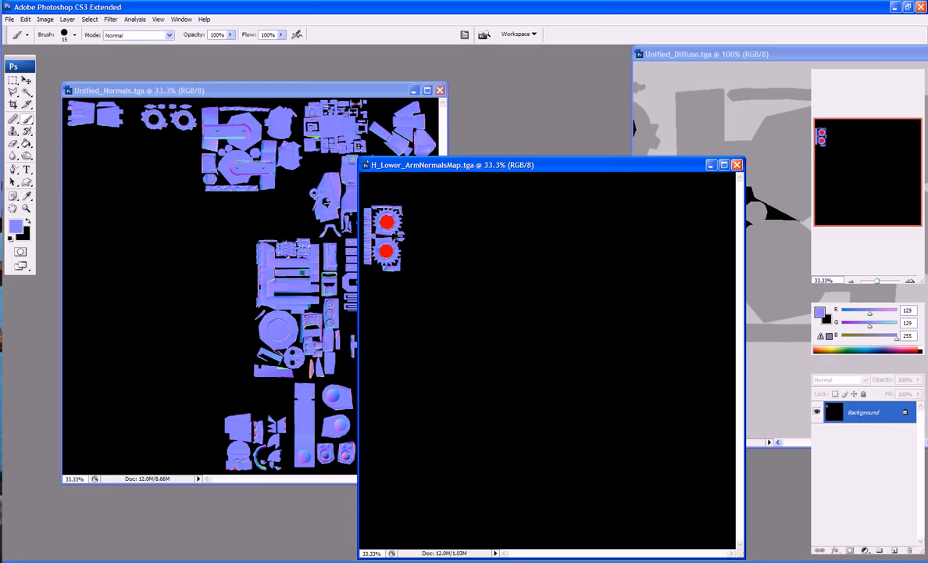
pyautogui.press('ctrl+KP_Add')
pyautogui.press('ctrl+KP_Add')
pyautogui.press('ctrl+KP_Add')
pyautogui.press('ctrl+KP_Add')
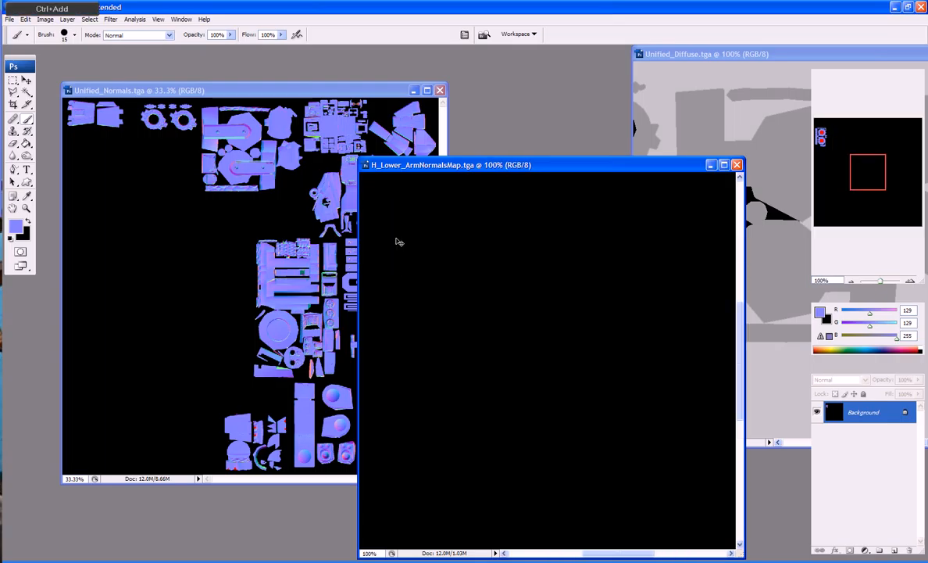
pyautogui.moveTo(804, 165); pyautogui.dragTo(819, 139)
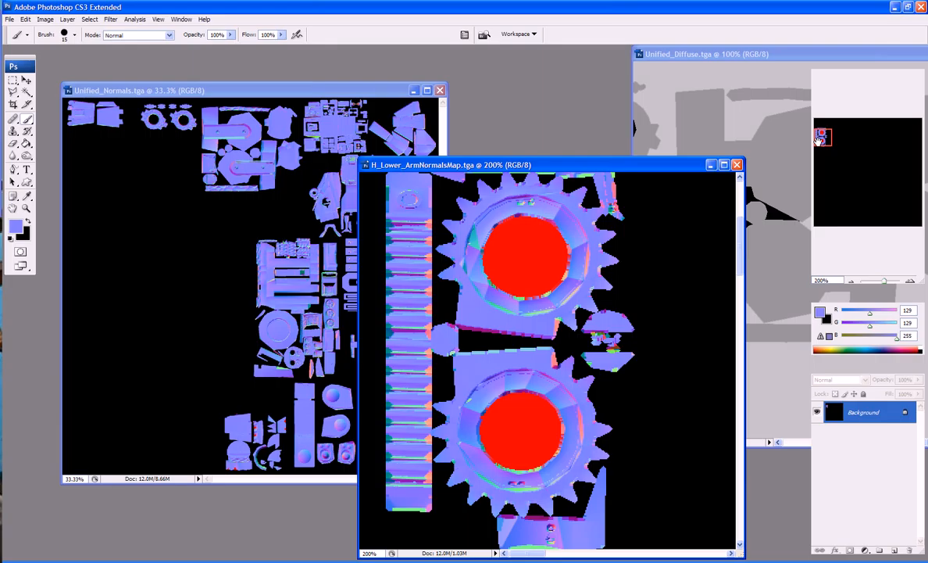
pyautogui.click(27, 144)
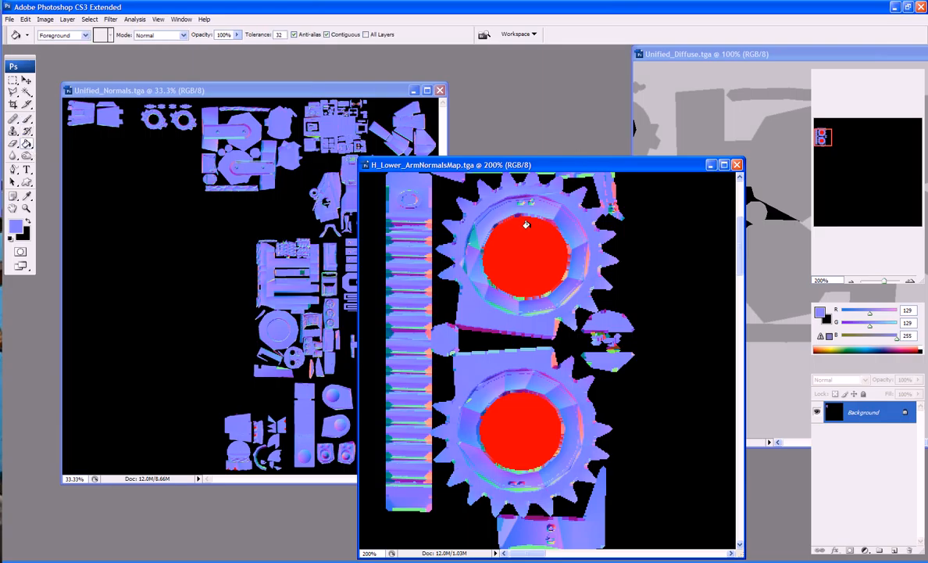
pyautogui.click(543, 240)
pyautogui.click(518, 420)
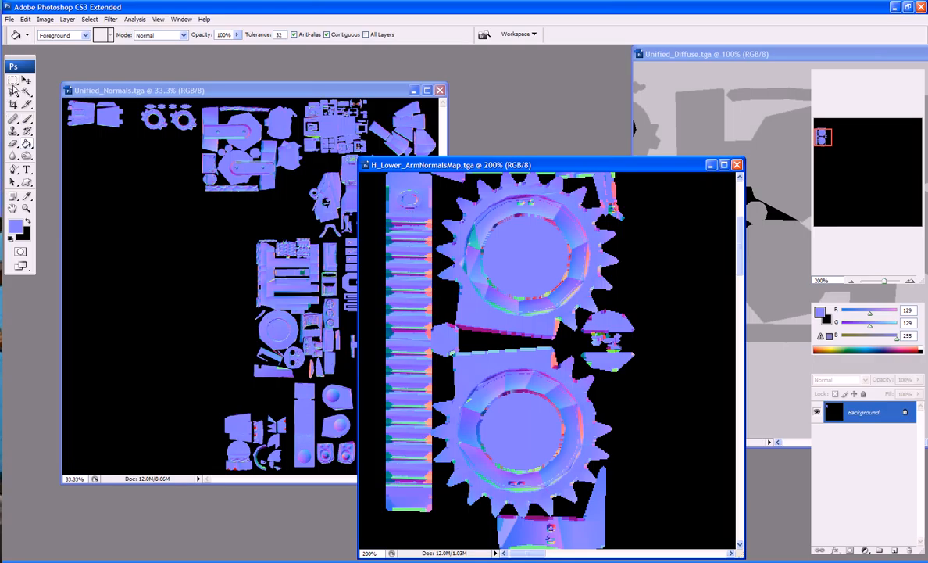
# Copy the clean middle section of the ribbed strip, paste it over the strip's orange edge and merge it into the Background
pyautogui.click(13, 80)
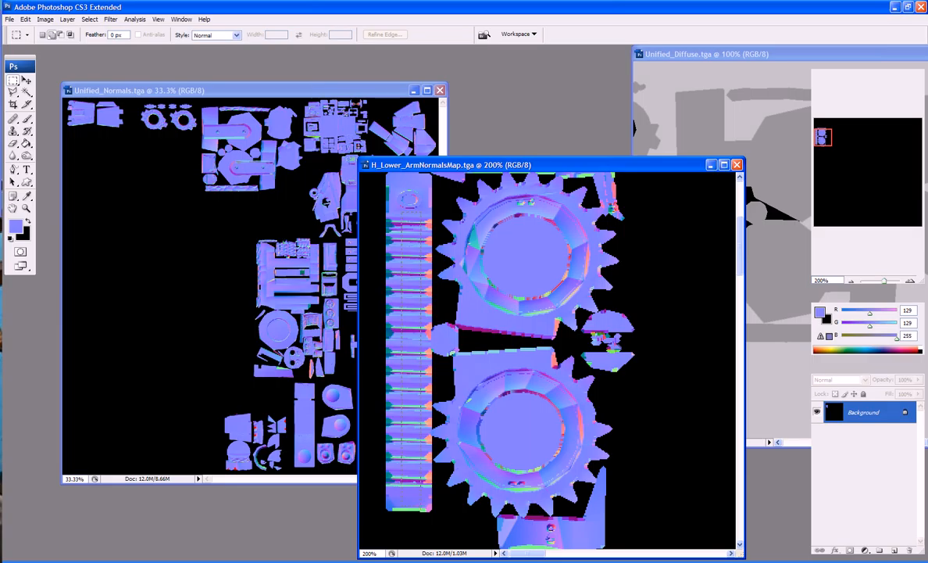
pyautogui.hotkey('ctrl', 'v')
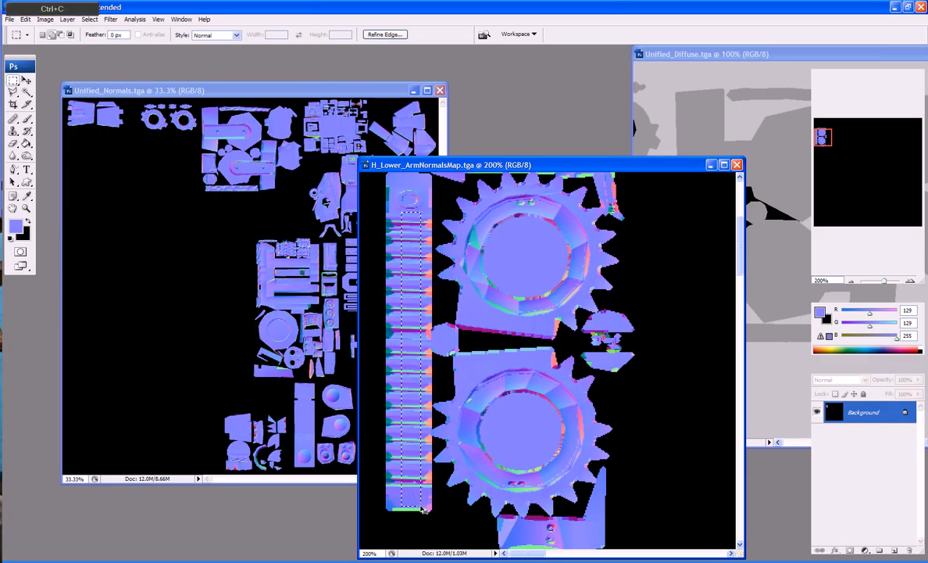
pyautogui.press('v')
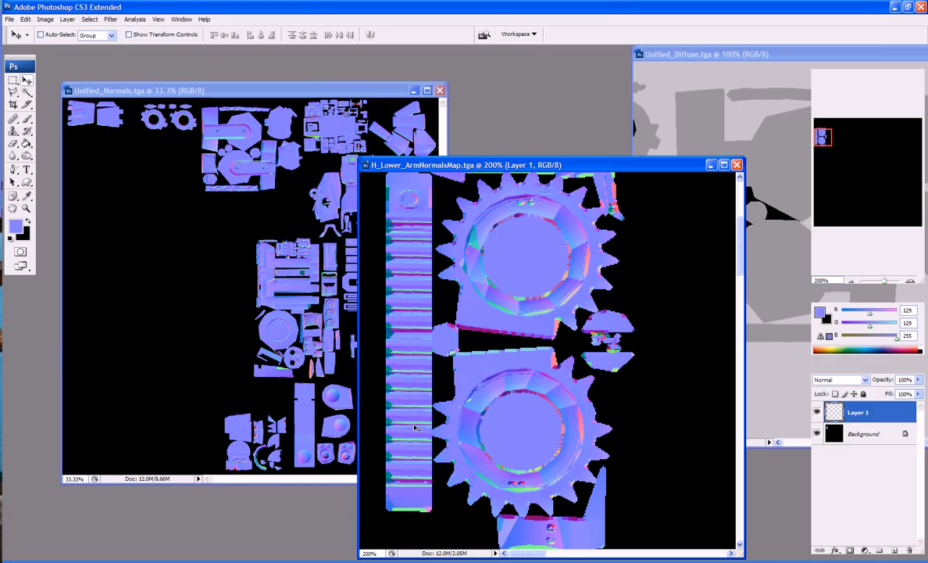
pyautogui.hotkey('ctrl', 'e')
pyautogui.scroll(5, 530, 412)
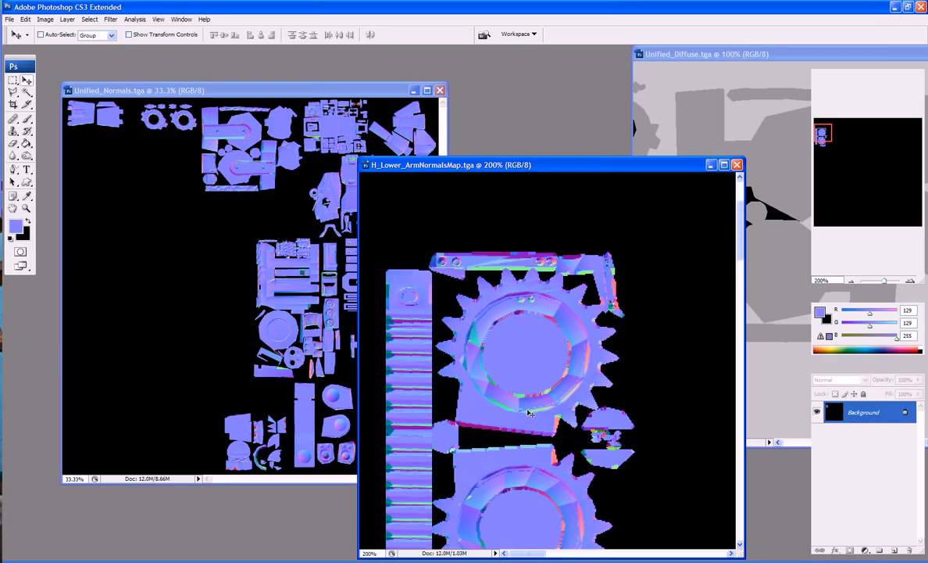
# Examine the gears, side plates and ribbed strip of the lower arm normals map up close for leftover artefacts
pyautogui.hotkey('ctrl', '+')
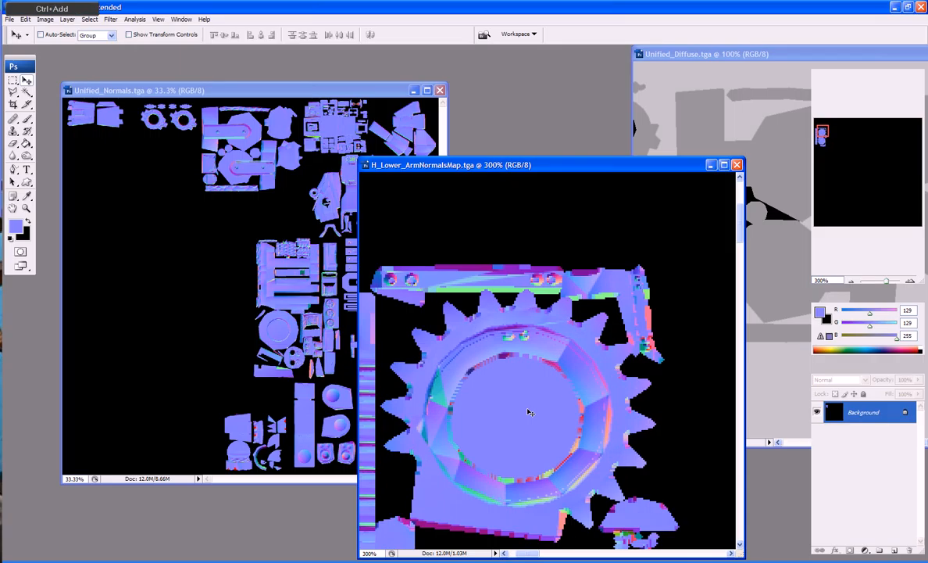
pyautogui.scroll(2, 500, 400)
pyautogui.scroll(-10, 477, 391)
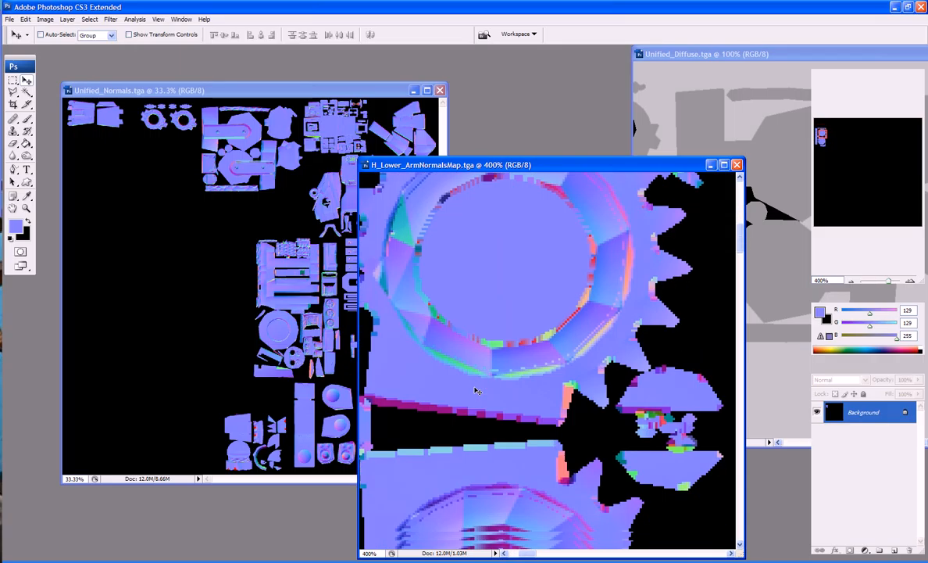
pyautogui.scroll(8, 477, 391)
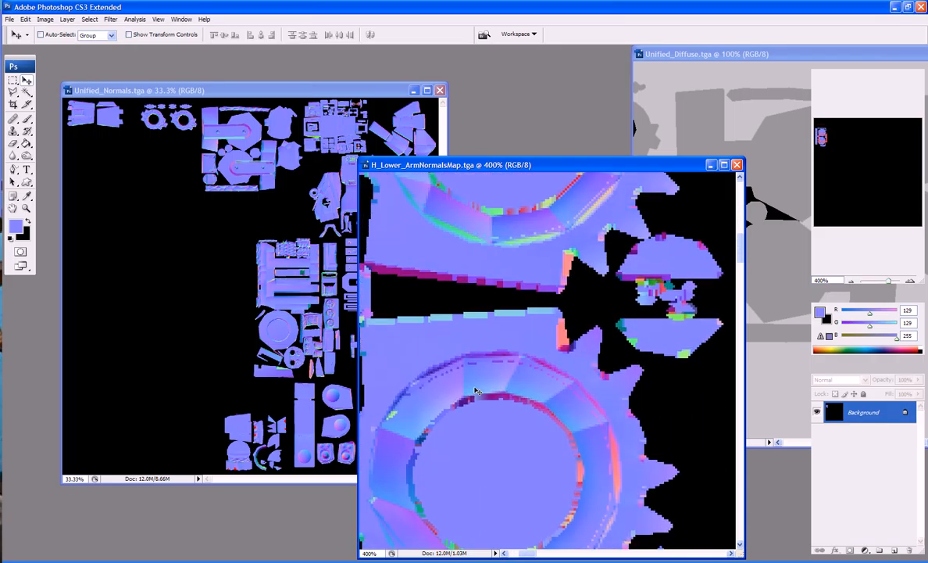
pyautogui.scroll(-9, 477, 390)
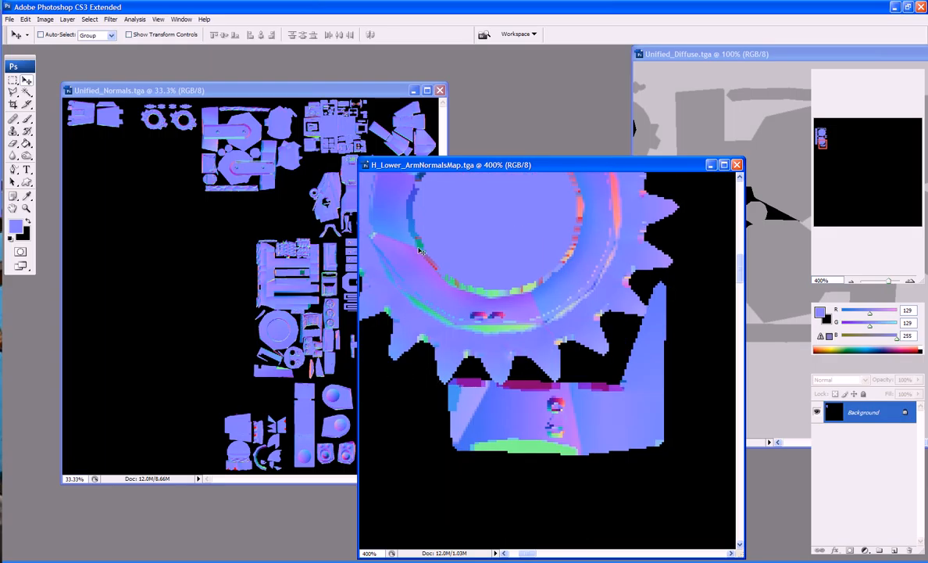
pyautogui.scroll(5, 420, 250)
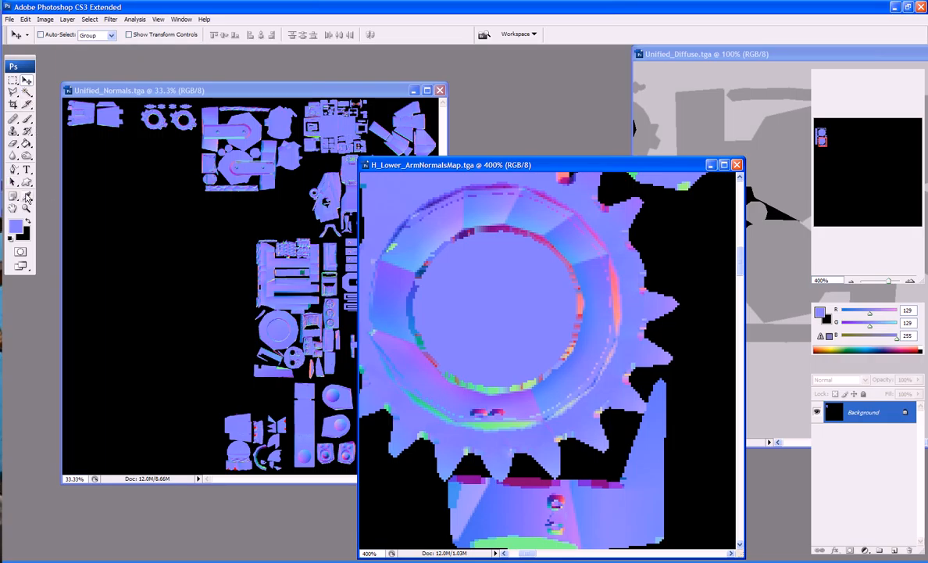
pyautogui.scroll(3, 511, 303)
pyautogui.scroll(-3, 510, 305)
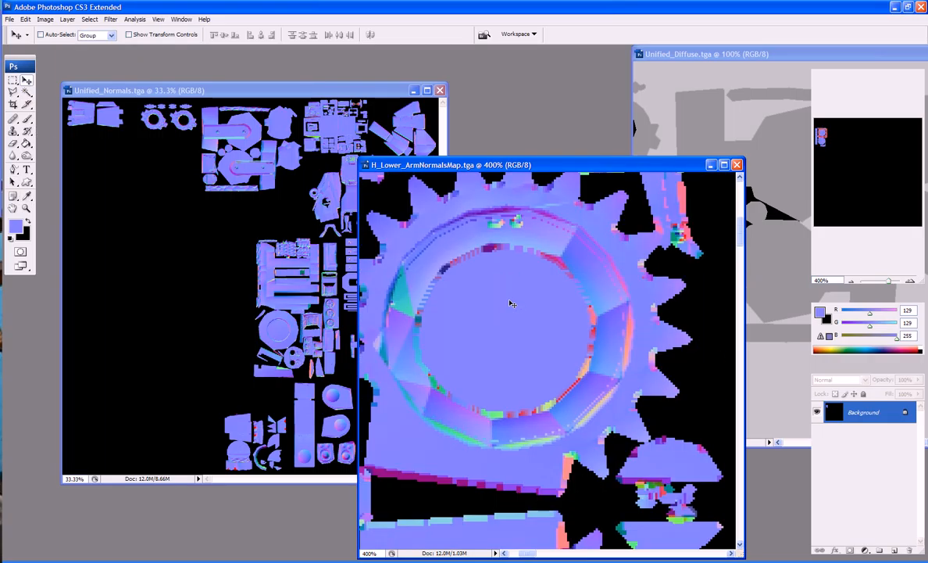
pyautogui.scroll(3, 507, 244)
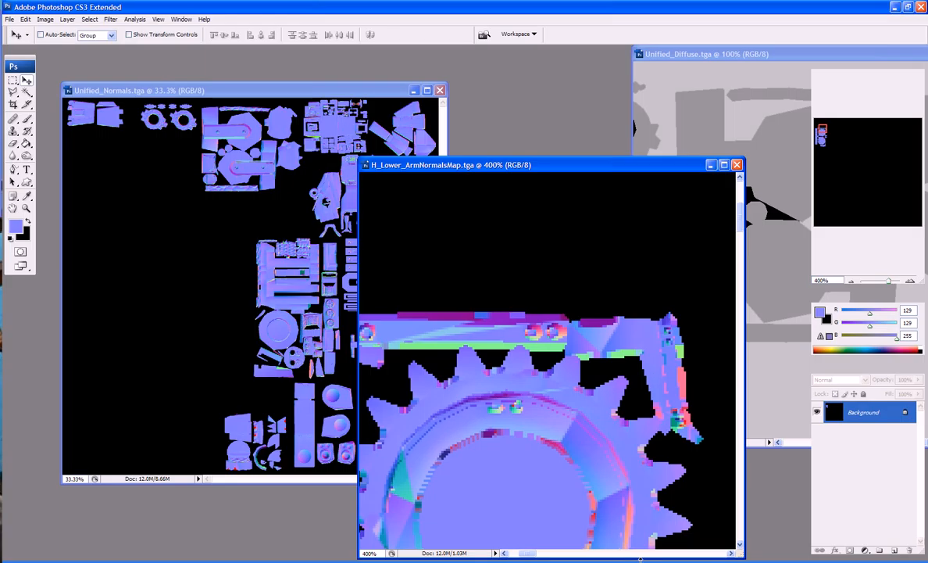
pyautogui.moveTo(531, 556); pyautogui.dragTo(521, 556)
pyautogui.scroll(-5, 558, 539)
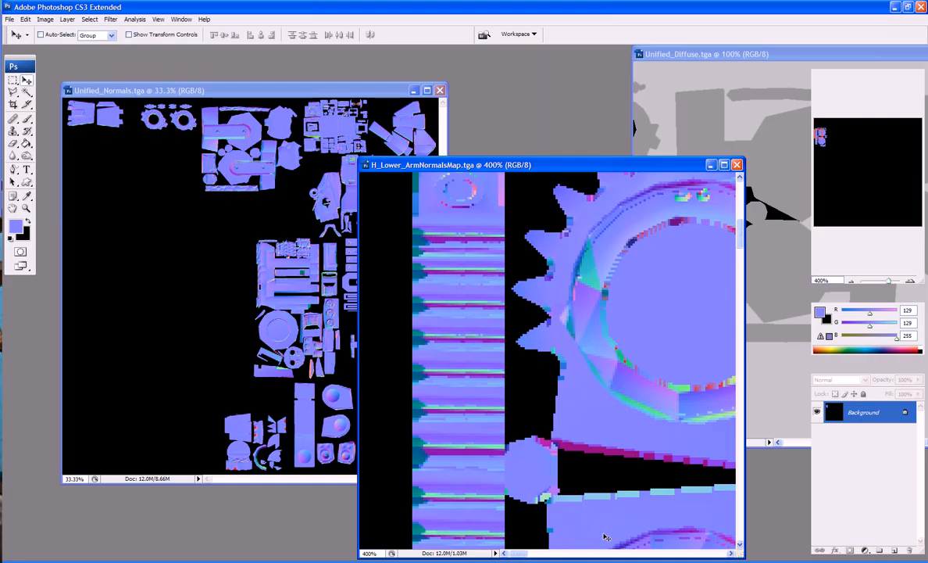
# Copy the entire lower arm normals map and paste it as a new layer in Unified_Normals.tga
pyautogui.press('ctrl+KP_Subtract')
pyautogui.press('ctrl+KP_Subtract')
pyautogui.press('ctrl+KP_Subtract')
pyautogui.press('ctrl+KP_Subtract')
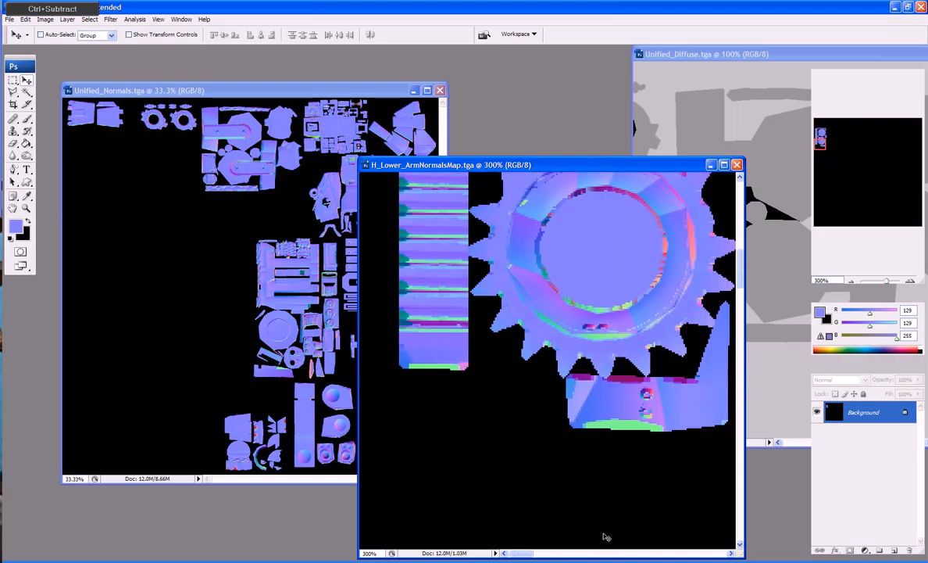
pyautogui.press('ctrl+KP_Subtract')
pyautogui.press('ctrl+KP_Subtract')
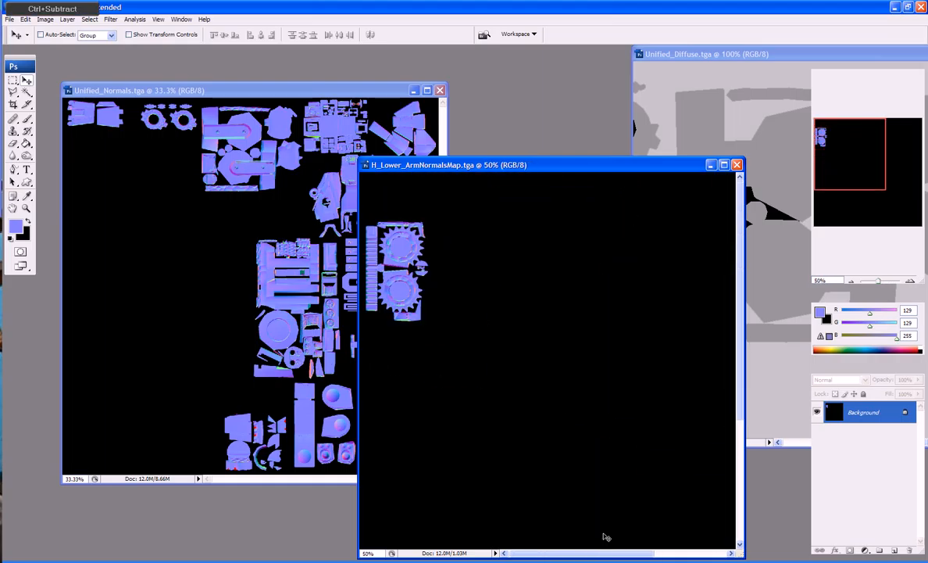
pyautogui.hotkey('ctrl', 'a')
pyautogui.hotkey('ctrl', 'c')
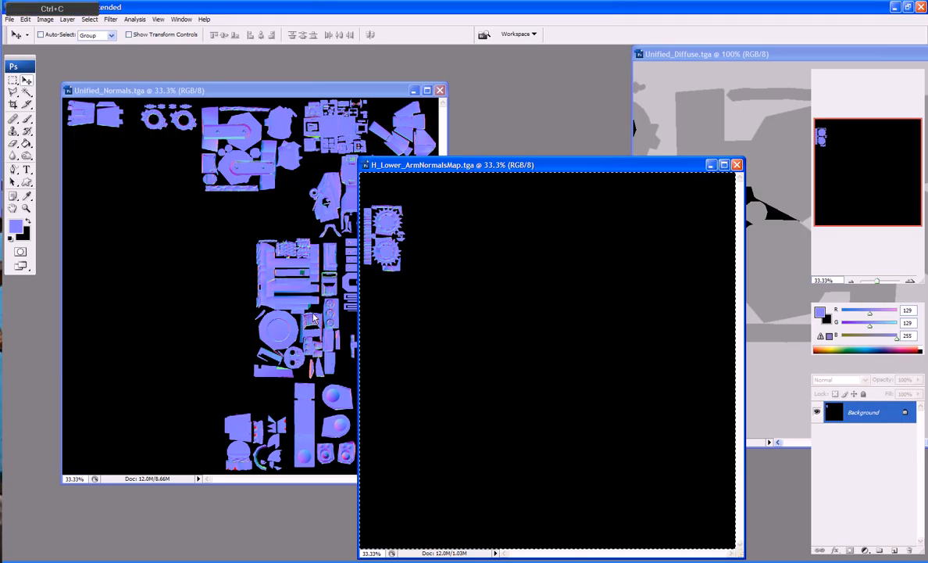
pyautogui.click(209, 115)
pyautogui.hotkey('ctrl', 'v')
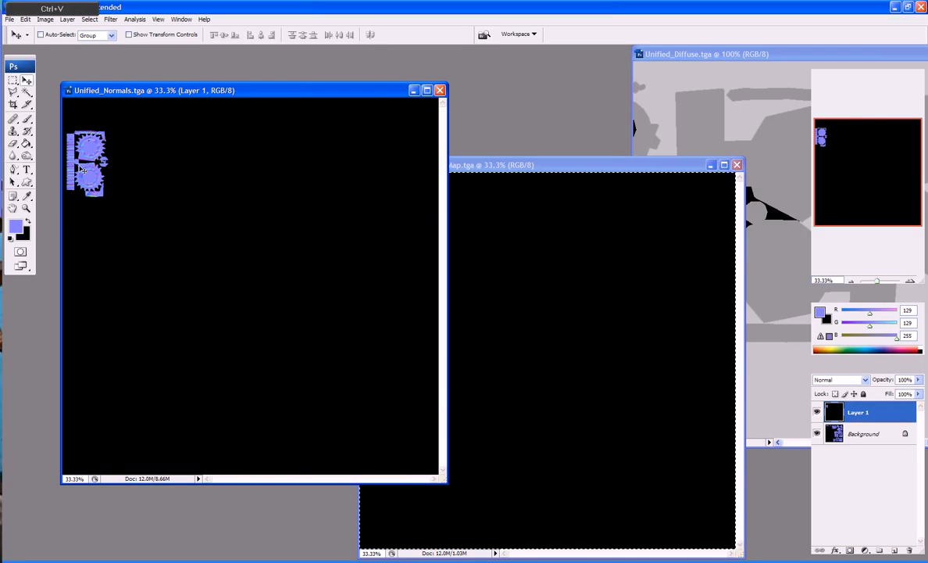
# Remove the pasted layer's black background with the Magic Wand and merge the layer into the Background
pyautogui.press('e')
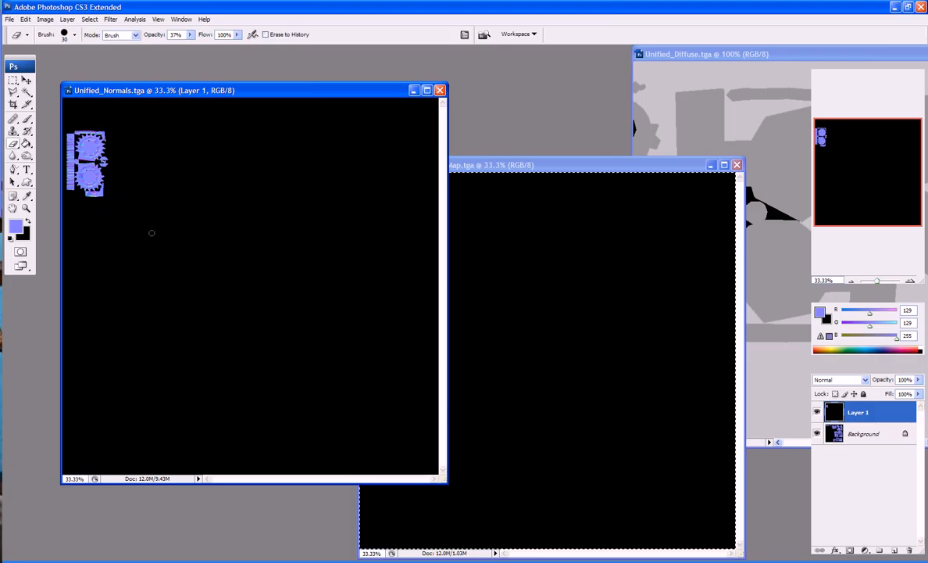
pyautogui.press('w')
pyautogui.click(198, 279)
pyautogui.press('Delete')
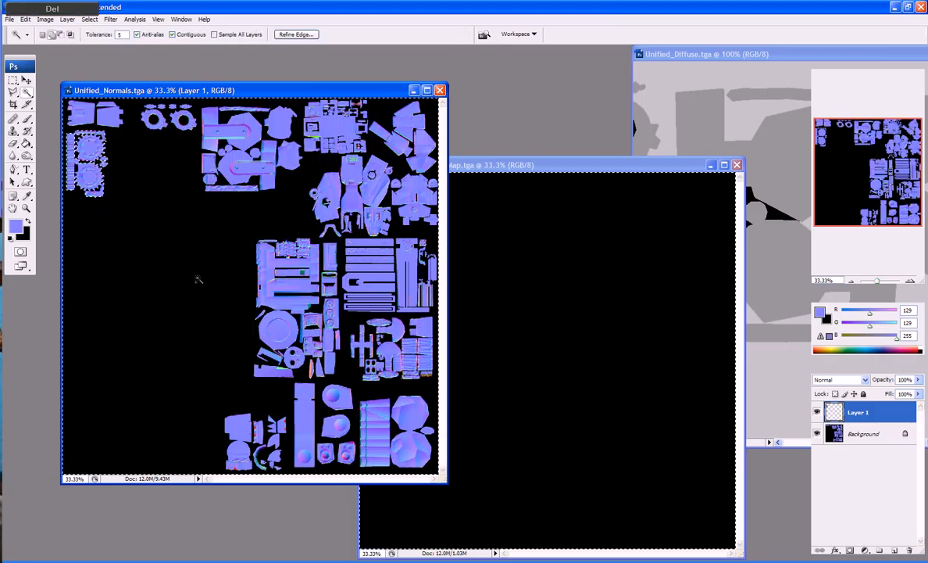
pyautogui.hotkey('ctrl', 'e')
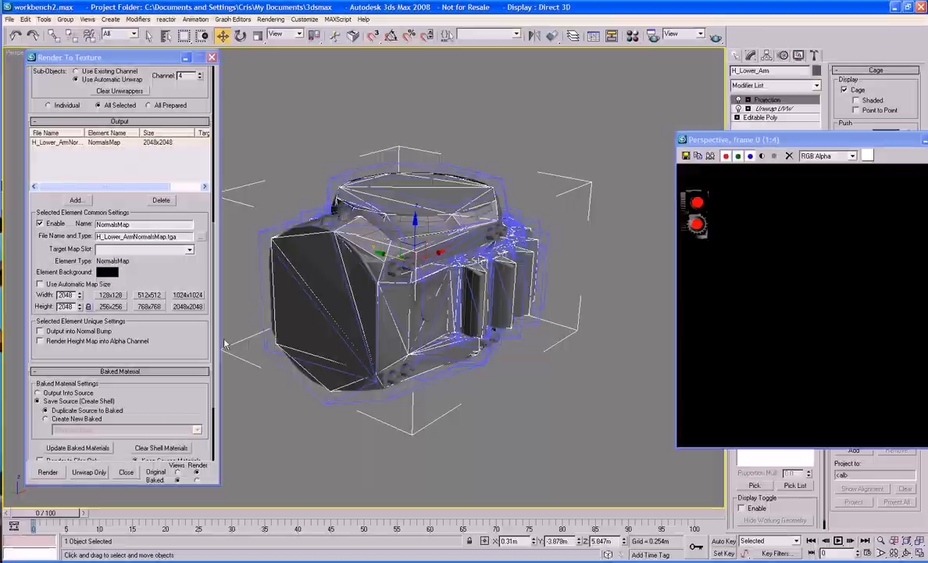
pyautogui.click(141, 249)
pyautogui.click(117, 274)
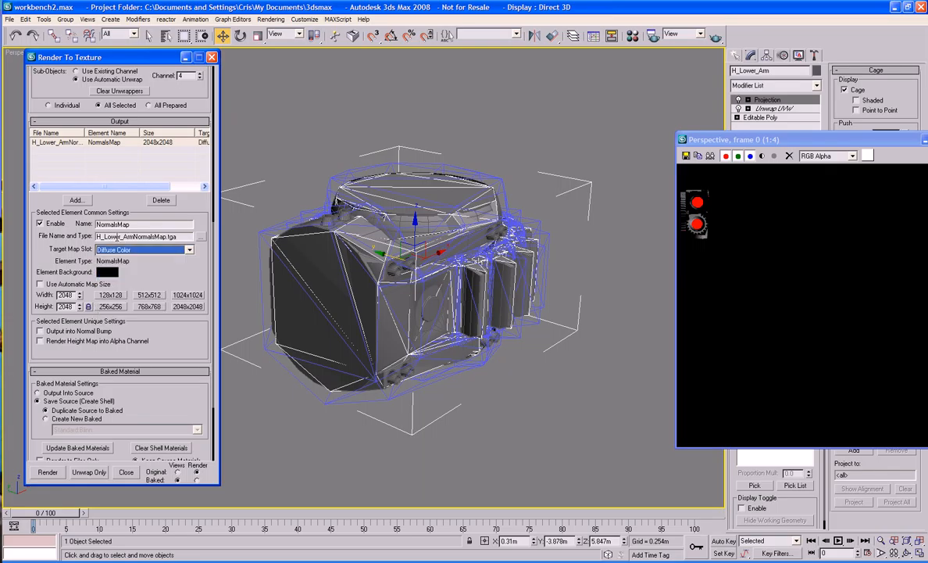
pyautogui.click(119, 249)
pyautogui.scroll(-1, 123, 267)
pyautogui.scroll(2, 121, 273)
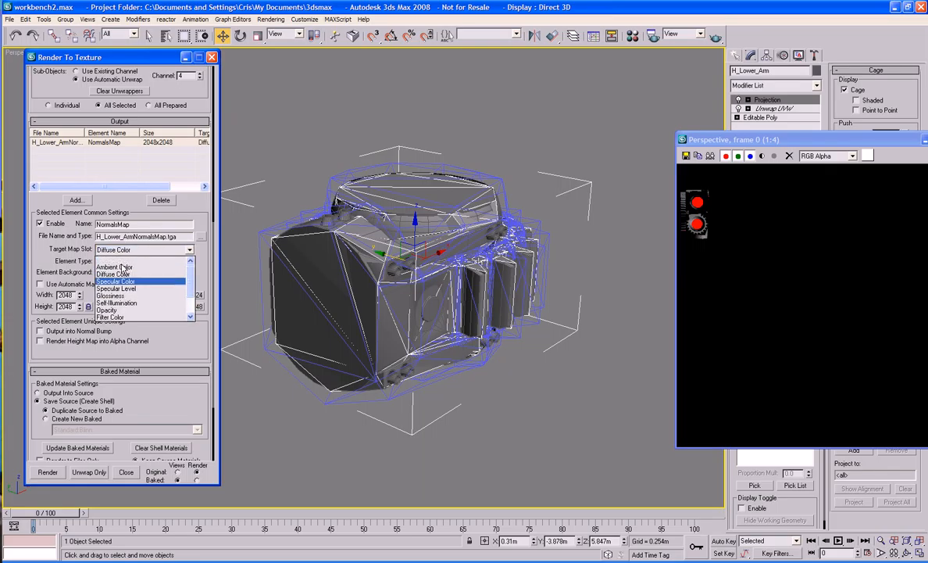
pyautogui.click(121, 259)
# In 3ds Max, add a DiffuseMap element at 2048x2048 for the lower arm and render the maps, overwriting the existing files
pyautogui.click(76, 200)
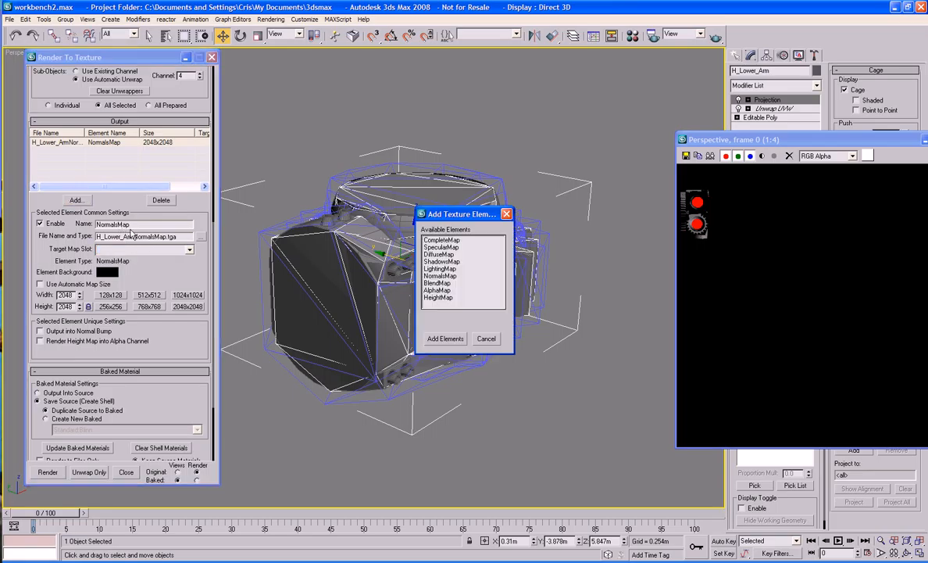
pyautogui.doubleClick(439, 254)
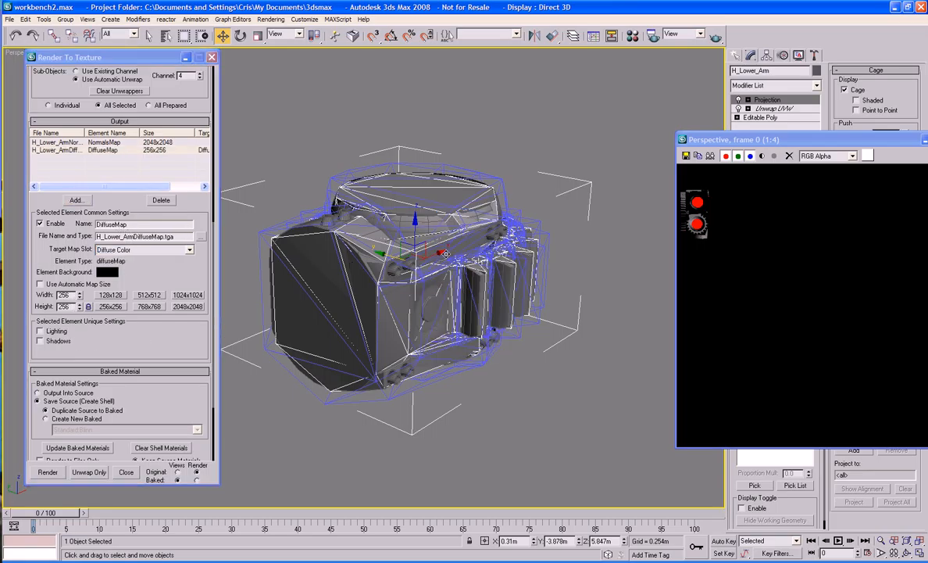
pyautogui.click(187, 307)
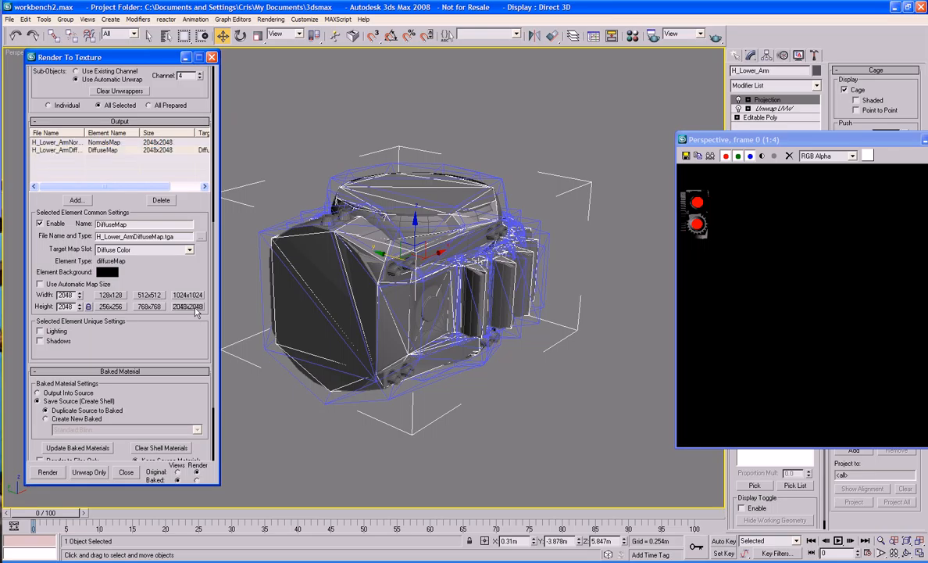
pyautogui.click(48, 472)
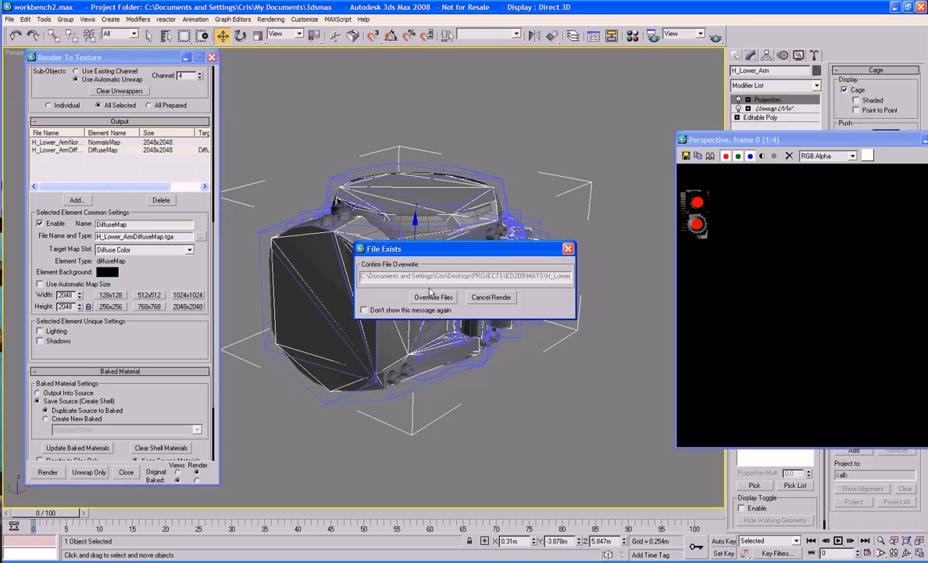
pyautogui.click(443, 356)
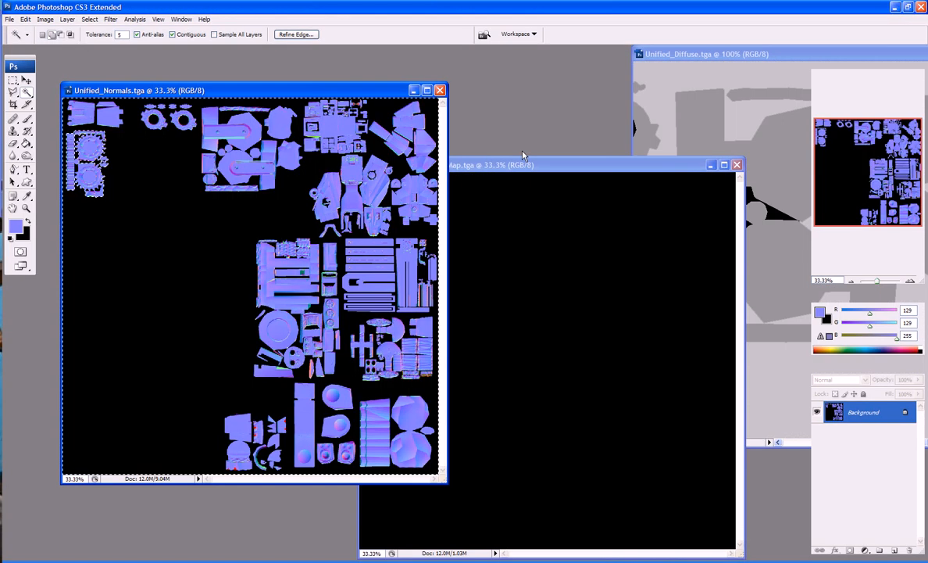
# In Photoshop, close H_Lower_ArmNormalsMap.tga without saving and minimize Unified_Normals.tga
pyautogui.moveTo(543, 170); pyautogui.dragTo(349, 97)
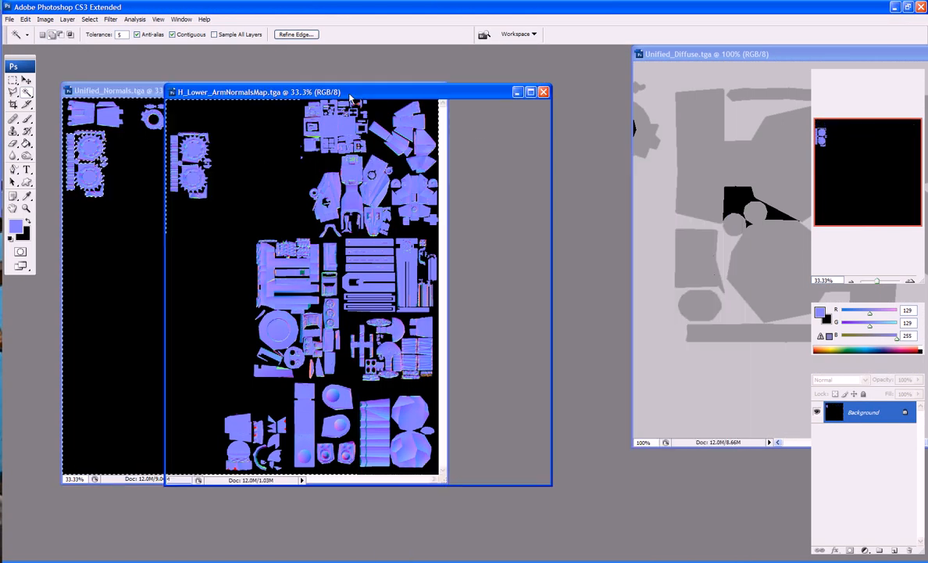
pyautogui.hotkey('ctrl', 'w')
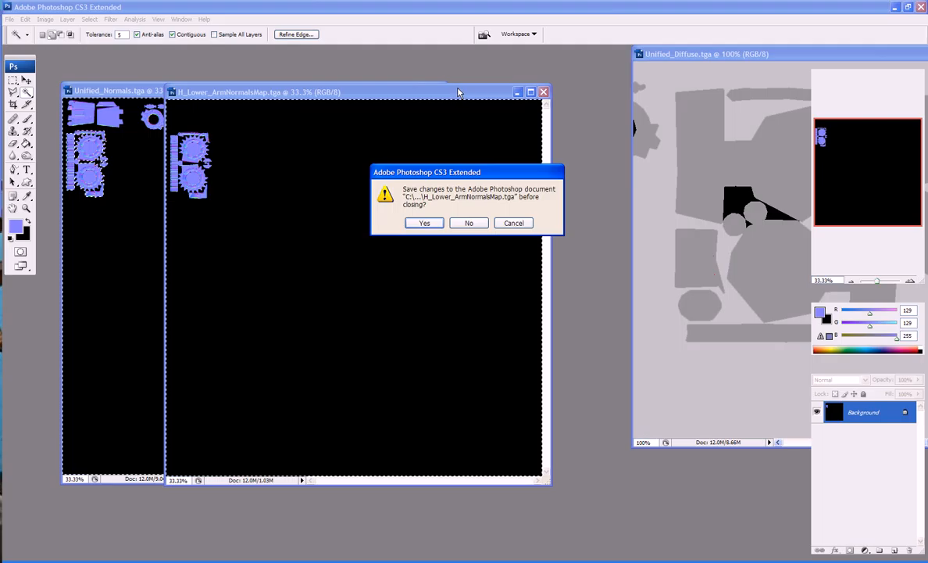
pyautogui.click(471, 225)
pyautogui.click(414, 90)
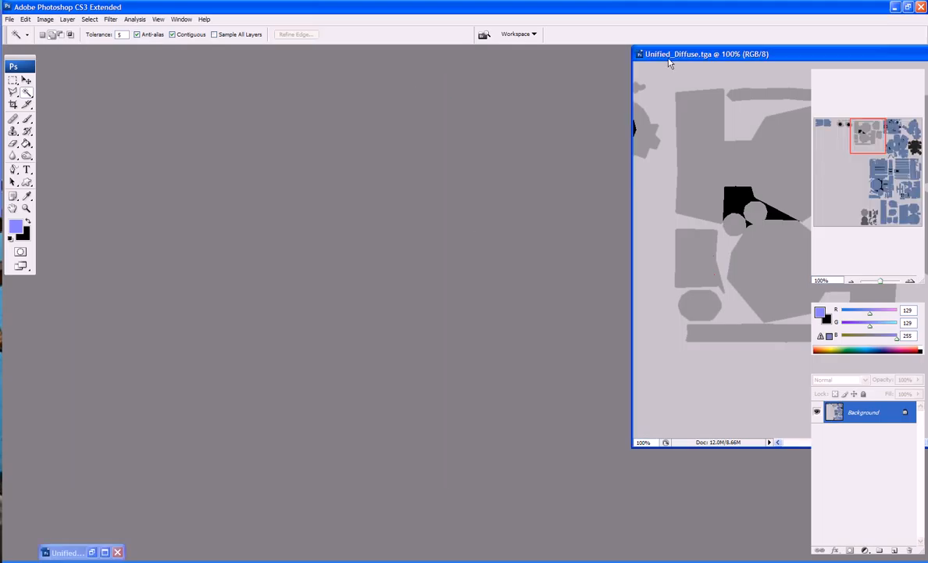
# Bring Unified_Diffuse.tga fully into view and open H_Lower_ArmDiffuseMap.tga from the MATS folder, sorting the detailed file list newest first
pyautogui.moveTo(667, 57); pyautogui.dragTo(350, 120)
pyautogui.press('ctrl+KP_Subtract')
pyautogui.press('ctrl+KP_Subtract')
pyautogui.press('ctrl+KP_Subtract')
pyautogui.press('ctrl+KP_Subtract')
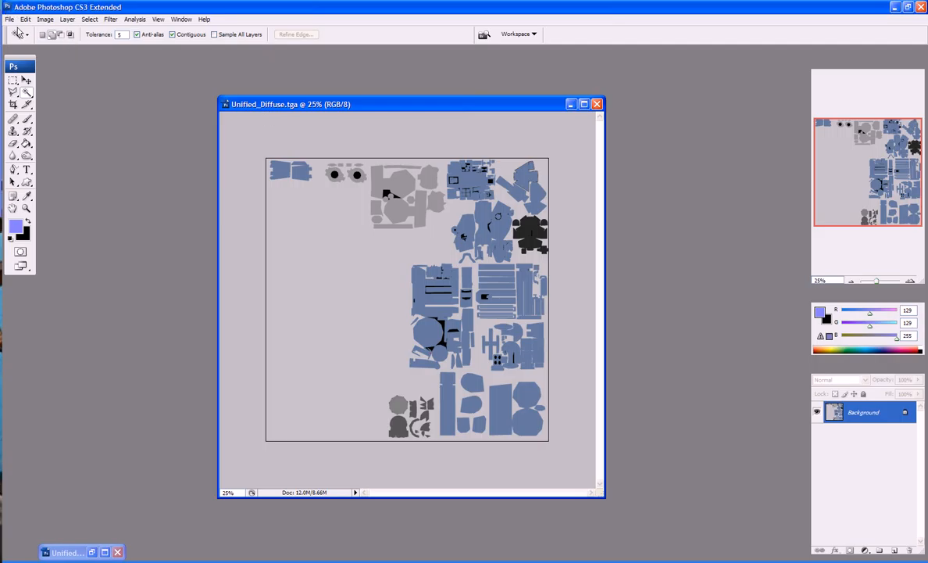
pyautogui.click(9, 20)
pyautogui.click(20, 38)
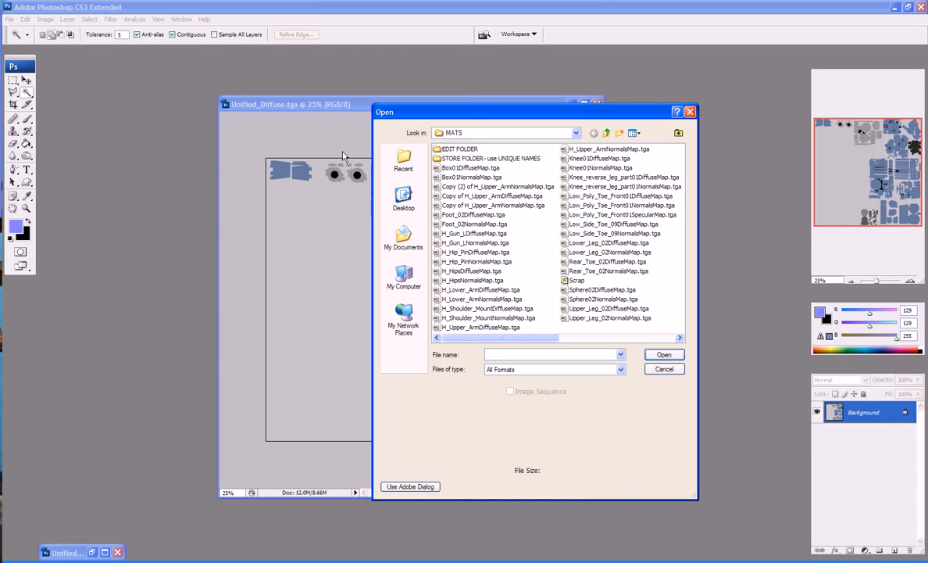
pyautogui.click(634, 133)
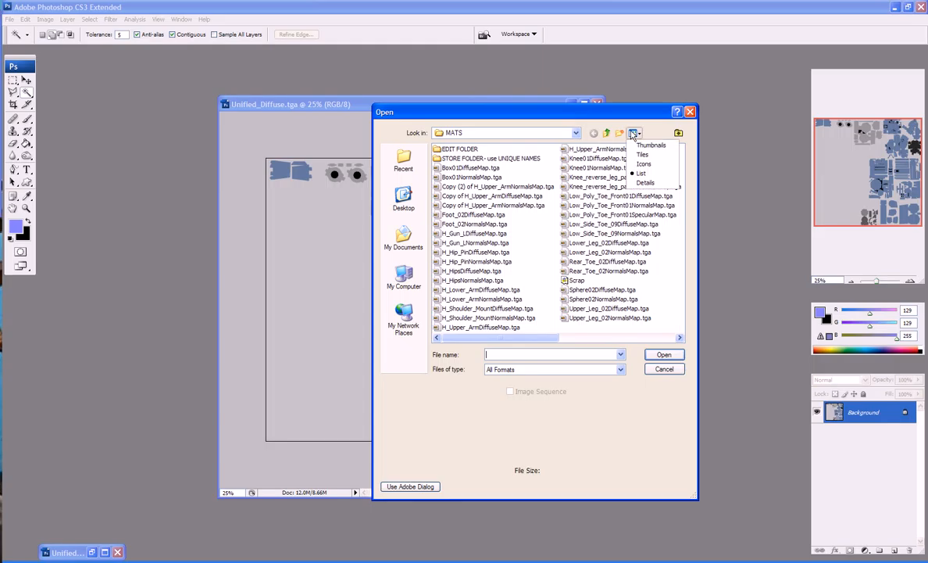
pyautogui.click(643, 184)
pyautogui.click(666, 150)
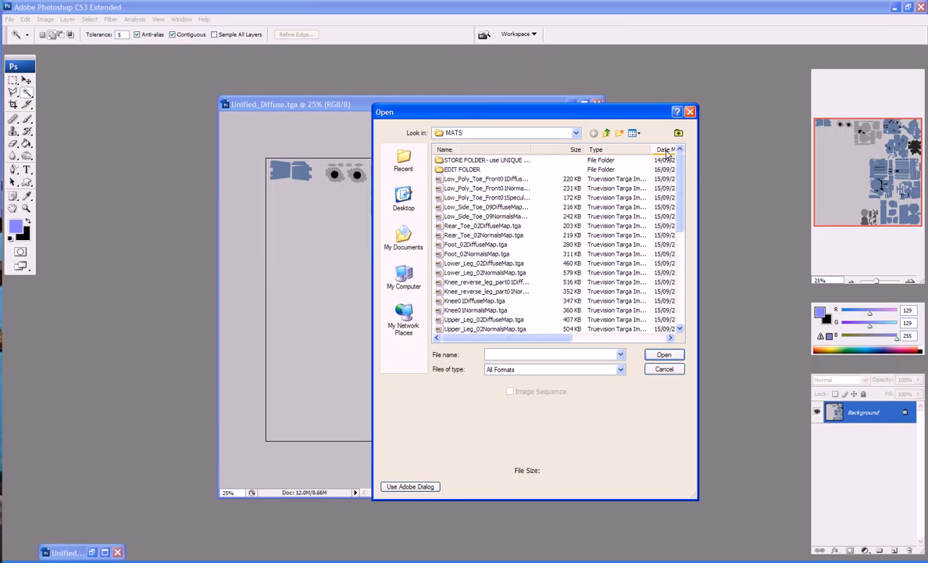
pyautogui.click(666, 150)
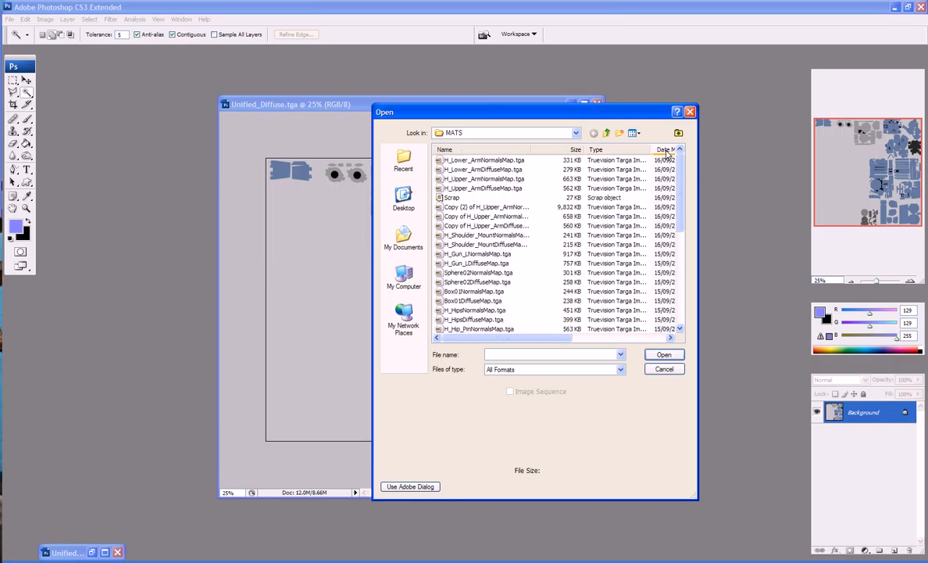
pyautogui.click(473, 169)
pyautogui.click(664, 354)
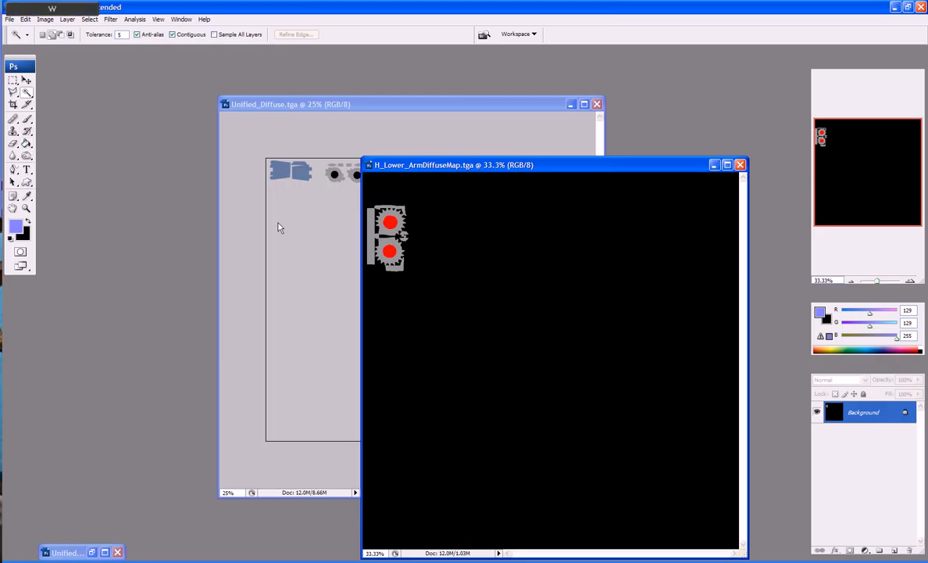
# Sample the lower arm's grey and paint over both red circles in H_Lower_ArmDiffuseMap.tga, enlarging the brush up to 90 px
pyautogui.press('b')
pyautogui.press('i')
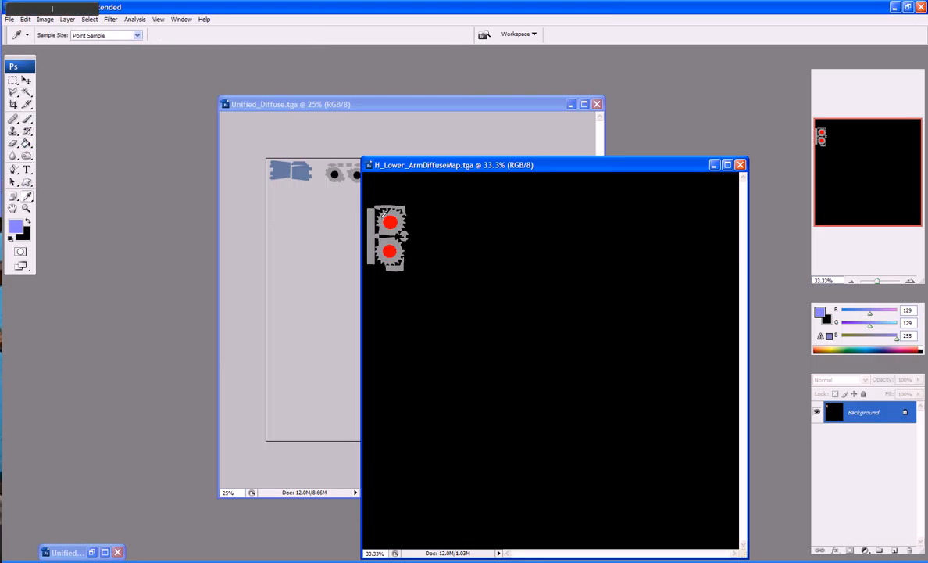
pyautogui.click(381, 212)
pyautogui.click(28, 119)
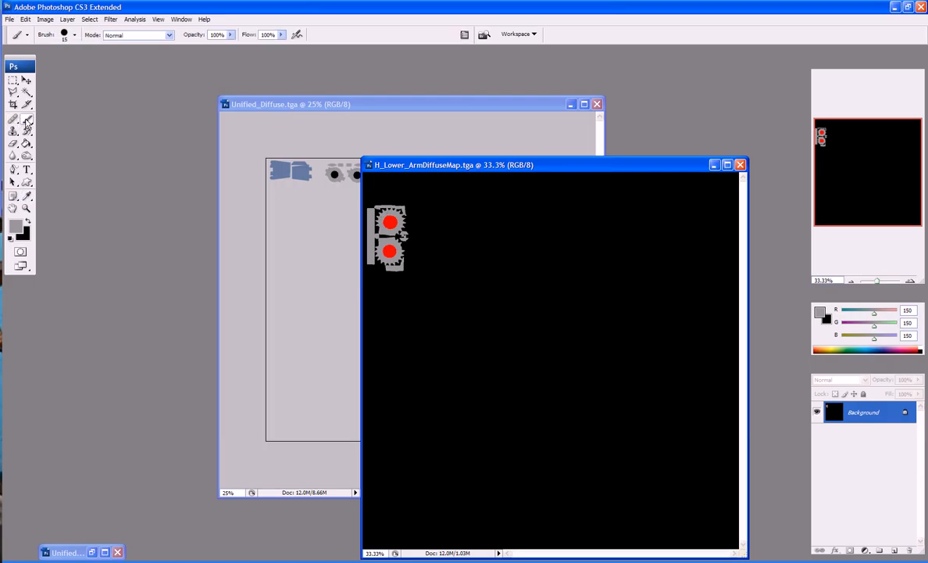
pyautogui.doubleClick(47, 197)
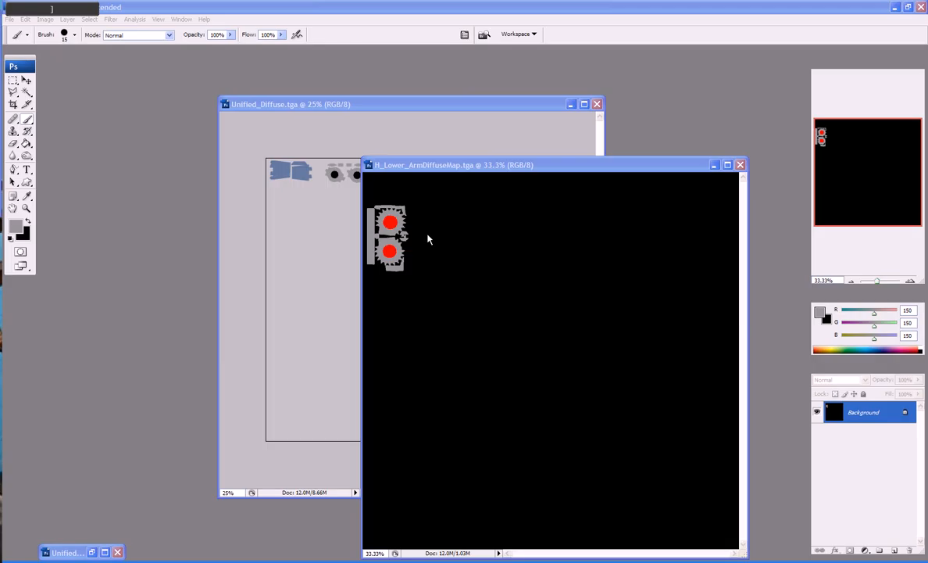
pyautogui.click(426, 168)
pyautogui.press(']')
pyautogui.press(']')
pyautogui.press(']')
pyautogui.press(']')
pyautogui.press(']')
pyautogui.press(']')
pyautogui.press(']')
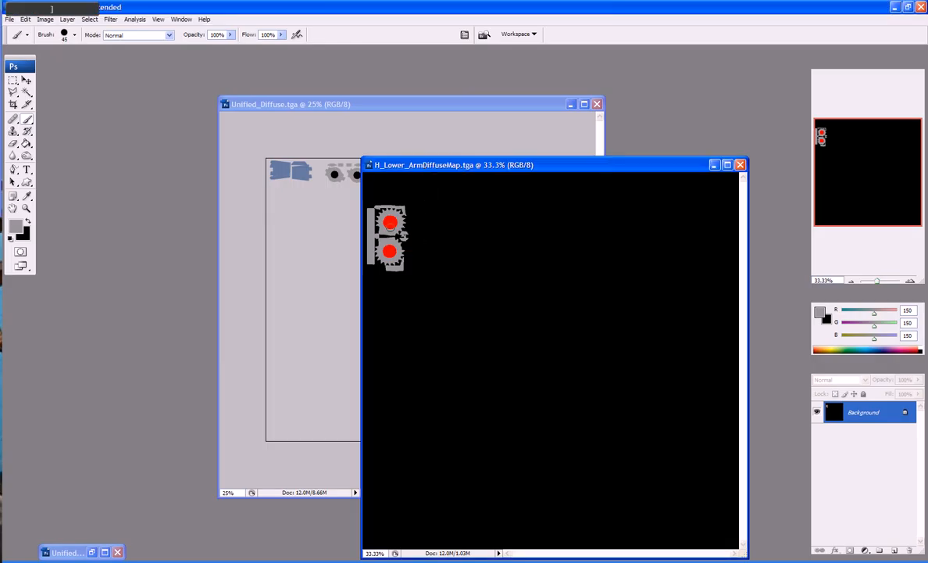
pyautogui.click(389, 223)
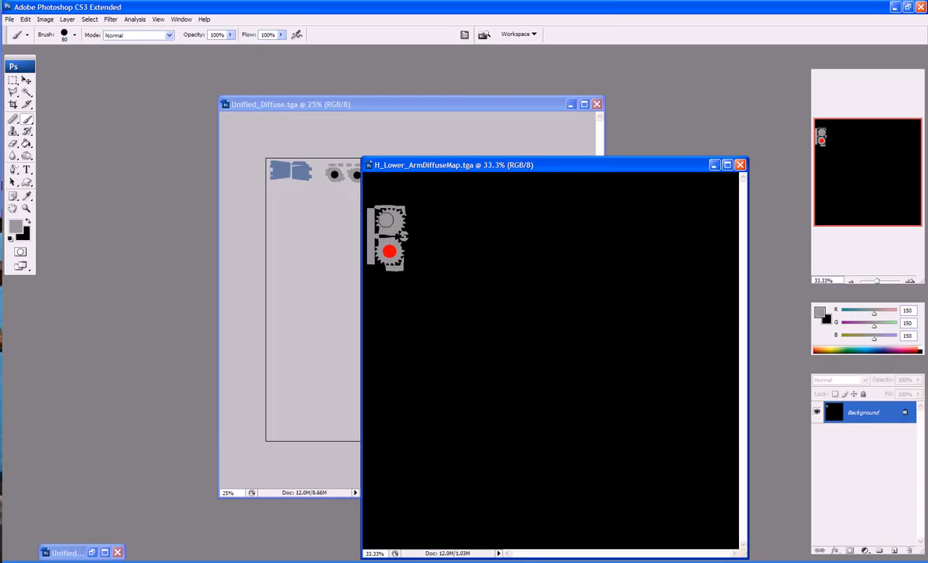
pyautogui.press(']')
pyautogui.click(388, 251)
# Copy the whole cleaned-up lower arm diffuse map and paste it into Unified_Diffuse.tga
pyautogui.hotkey('ctrl', 'a')
pyautogui.hotkey('ctrl', 'c')
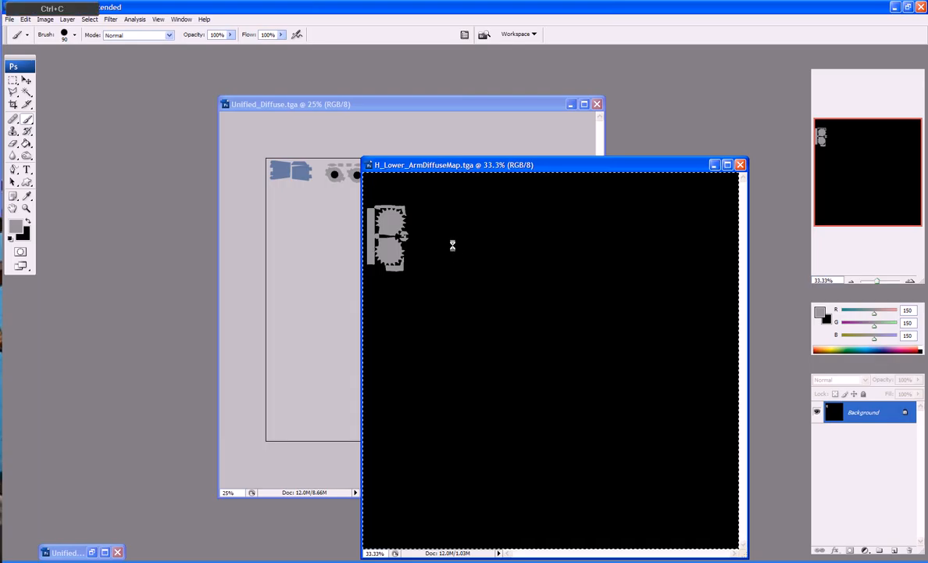
pyautogui.click(278, 109)
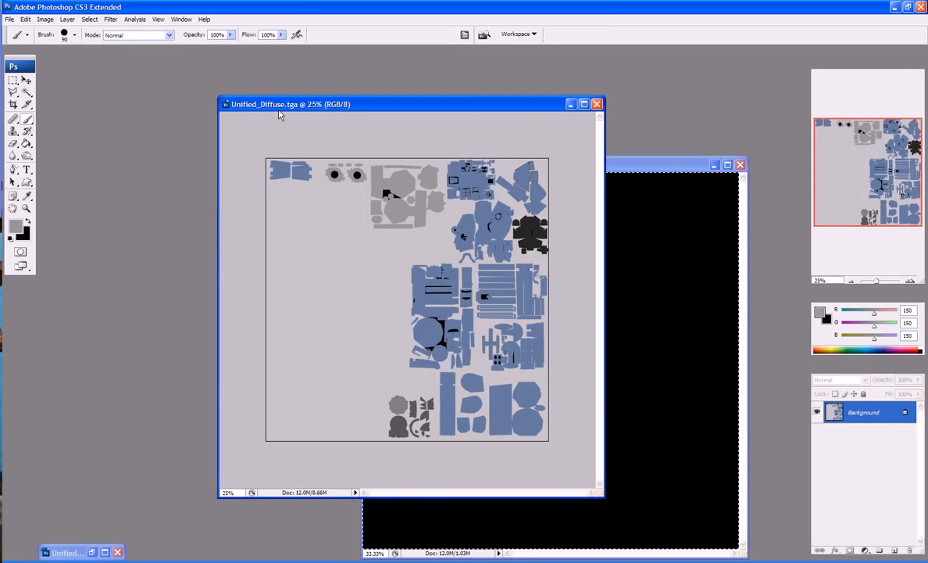
pyautogui.hotkey('ctrl', 'v')
# Remove the pasted layer's surrounding black with the Magic Wand, merge the layer into the Background and deselect
pyautogui.press('w')
pyautogui.click(359, 223)
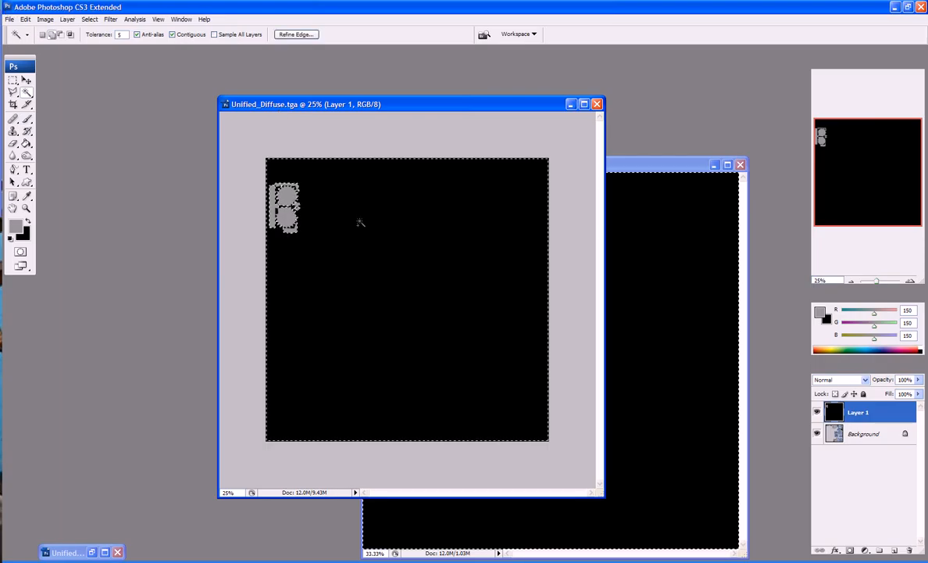
pyautogui.press('Delete')
pyautogui.hotkey('ctrl', 'e')
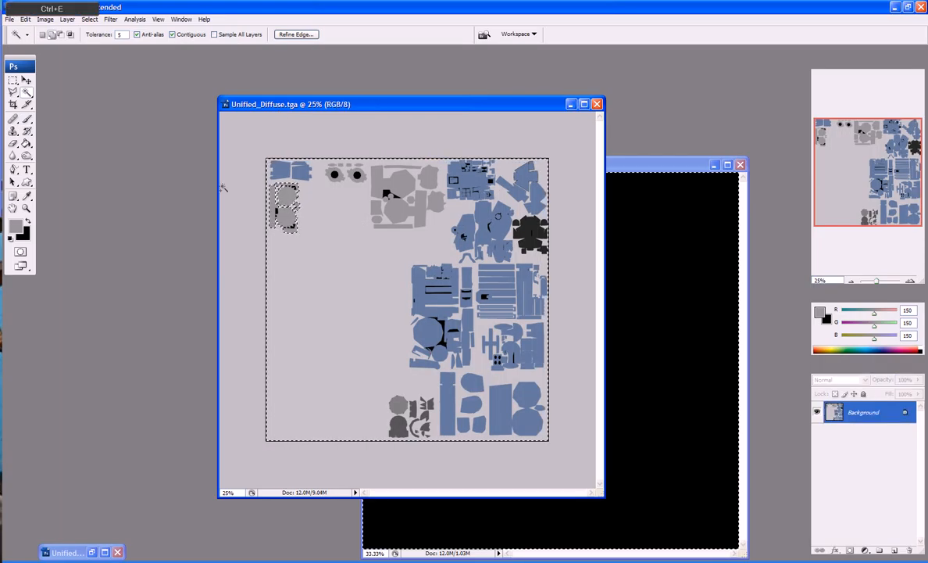
pyautogui.hotkey('ctrl', 'd')
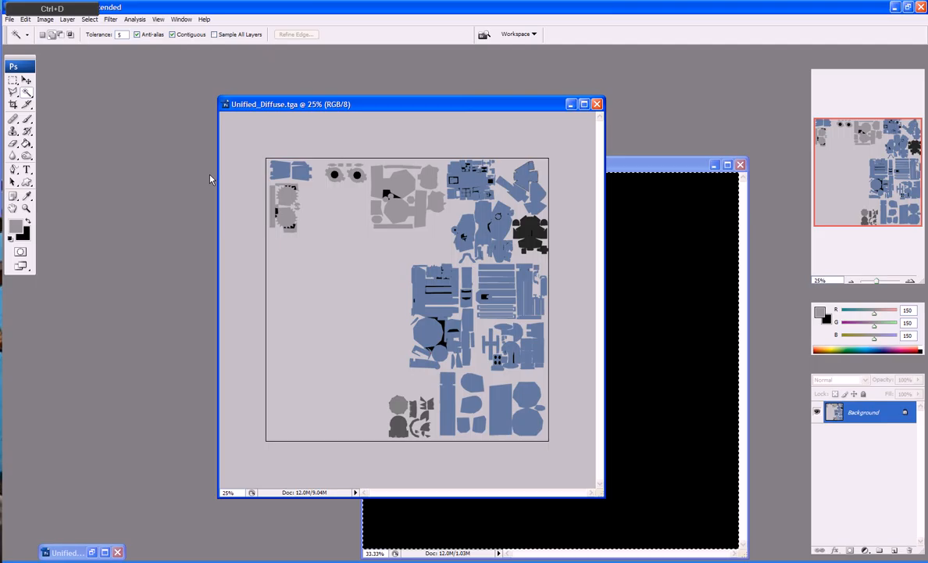
# Move the Unified_Diffuse.tga window clear of the other image and save the file with Save As
pyautogui.doubleClick(306, 102)
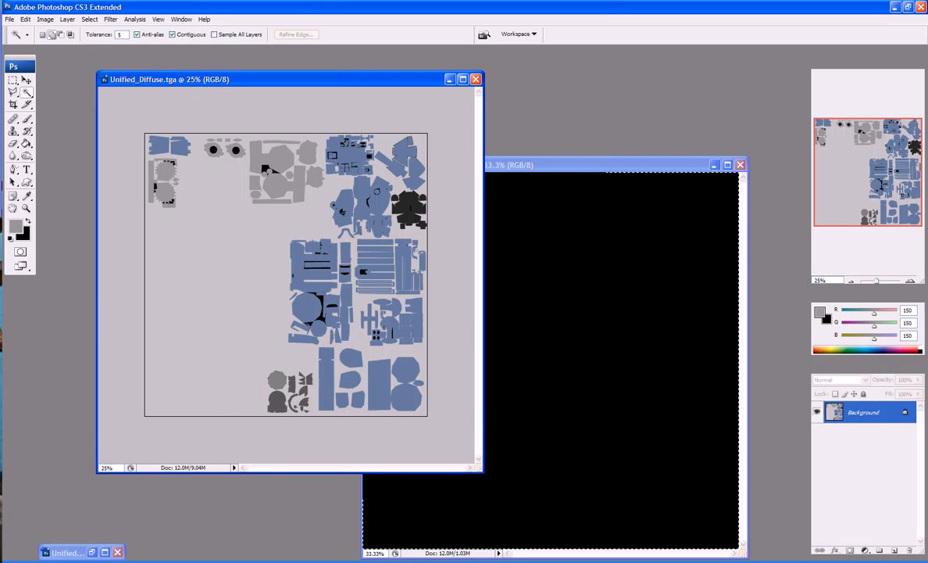
pyautogui.click(9, 19)
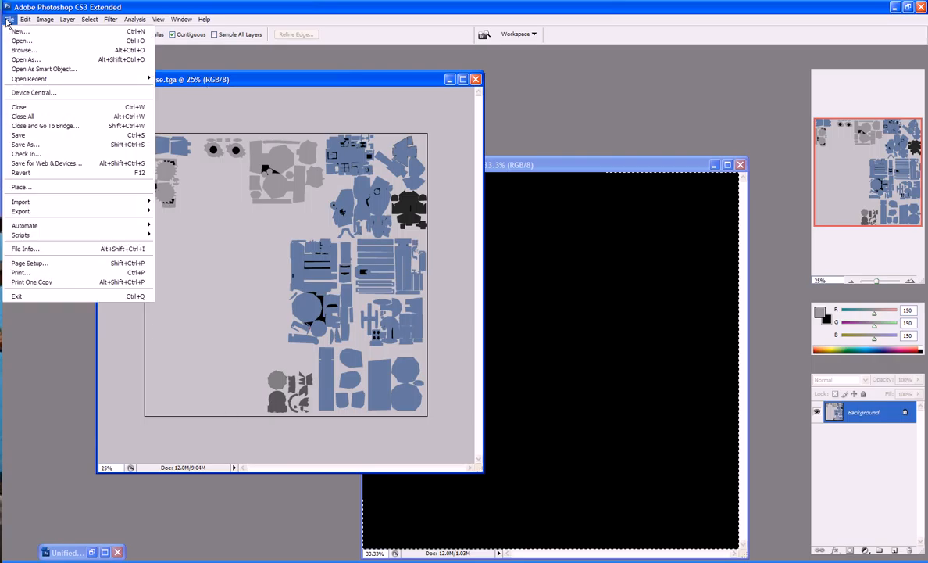
pyautogui.click(39, 143)
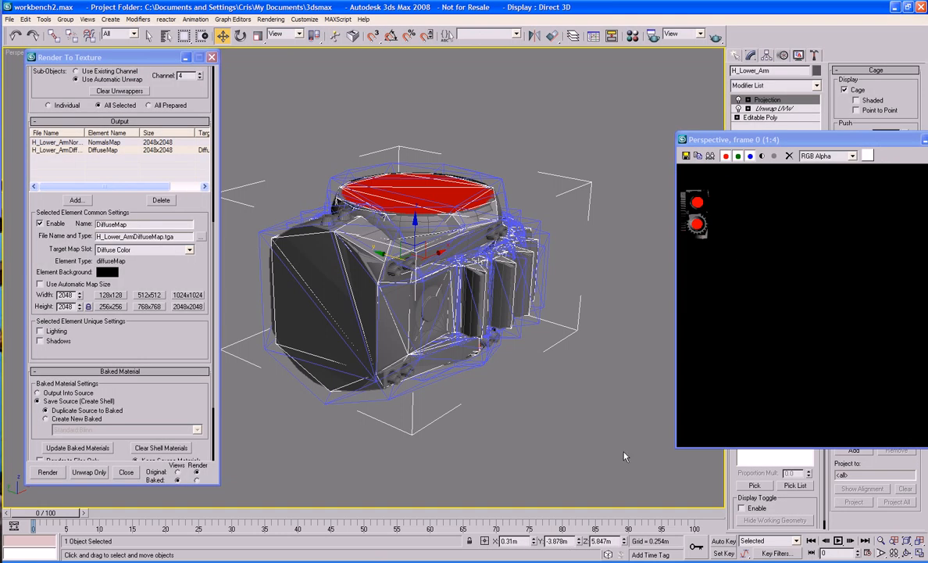
# In 3ds Max, close the rendered frame window and delete the detailed source mesh H_Lower_Arm02
pyautogui.click(634, 256)
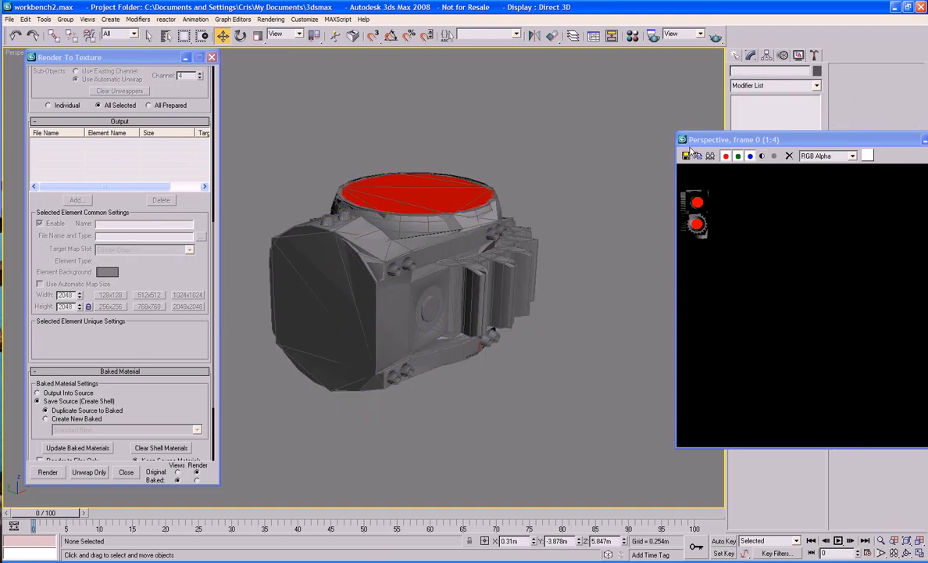
pyautogui.moveTo(839, 147); pyautogui.dragTo(644, 184)
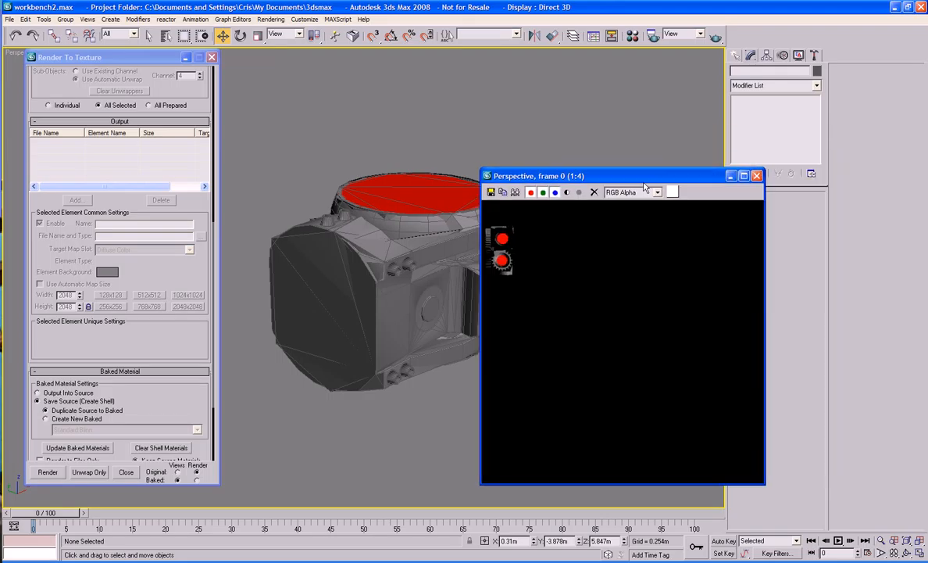
pyautogui.click(756, 176)
pyautogui.click(491, 283)
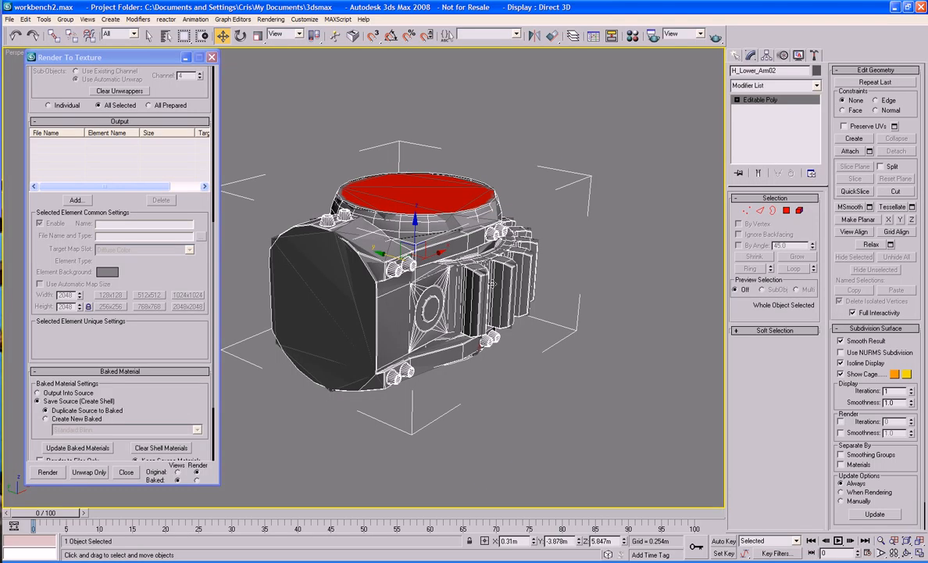
pyautogui.press('Delete')
# Assign the Normal_Preview material to the remaining low-poly lower arm
pyautogui.press('z')
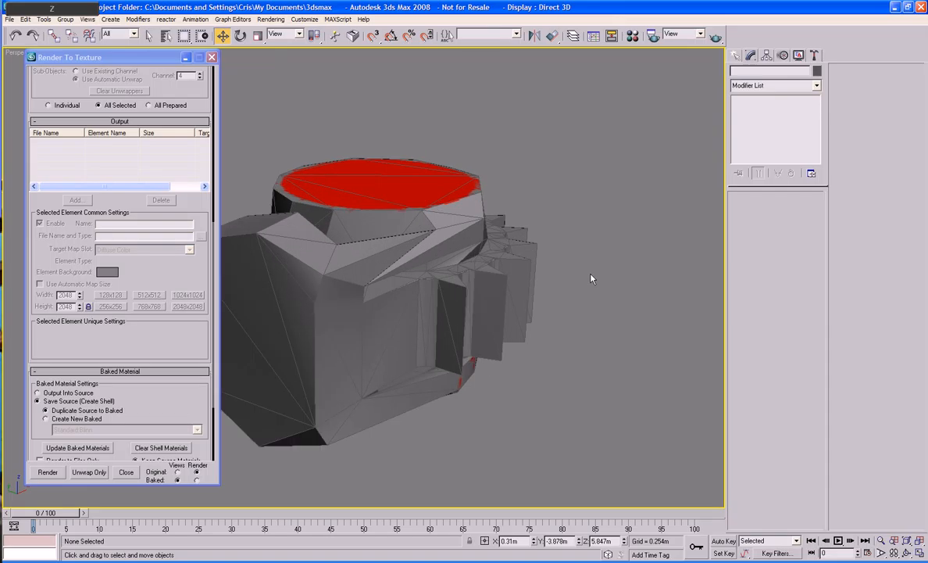
pyautogui.keyDown('alt'); pyautogui.moveTo(591, 277); pyautogui.dragTo(436, 295, button='middle'); pyautogui.keyUp('alt')
pyautogui.scroll(-3, 469, 277)
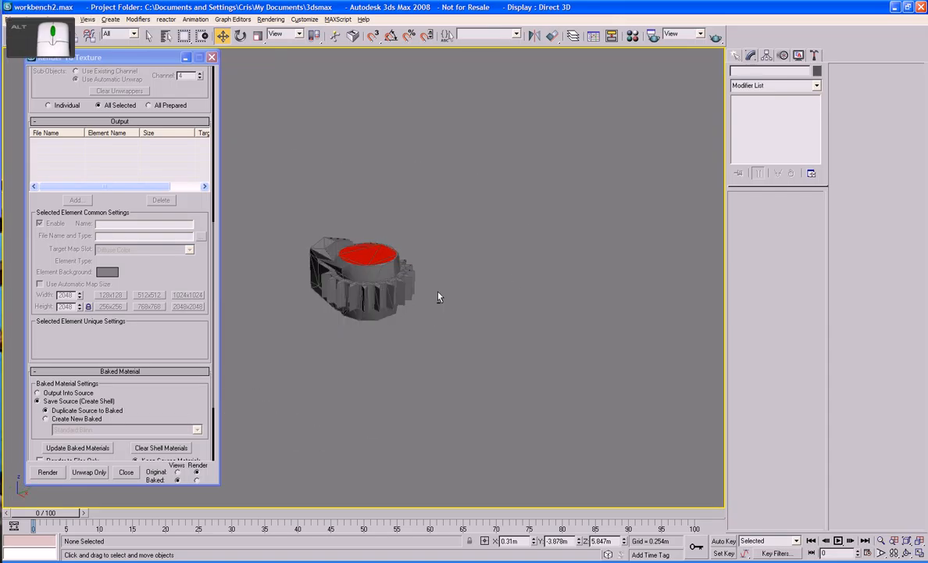
pyautogui.press('m')
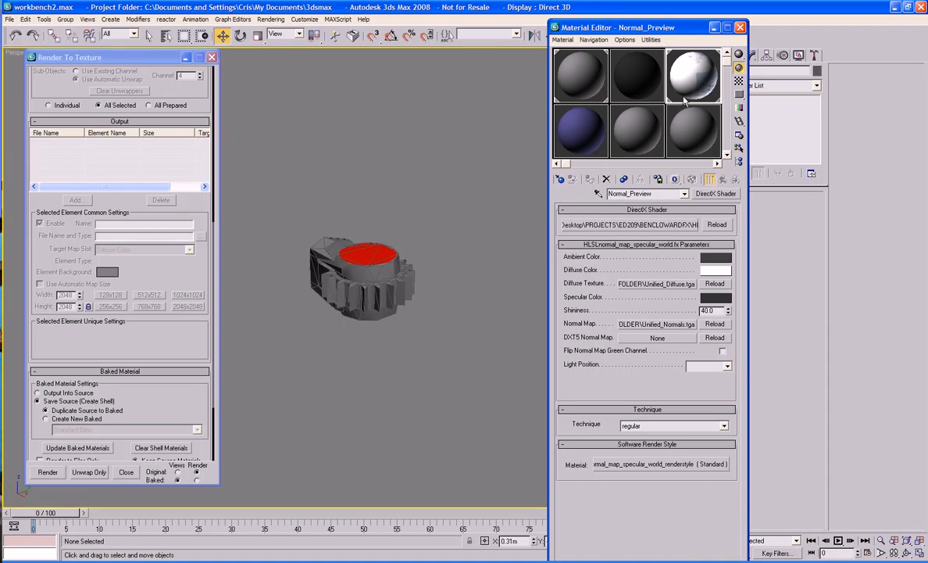
pyautogui.moveTo(691, 74); pyautogui.dragTo(383, 256)
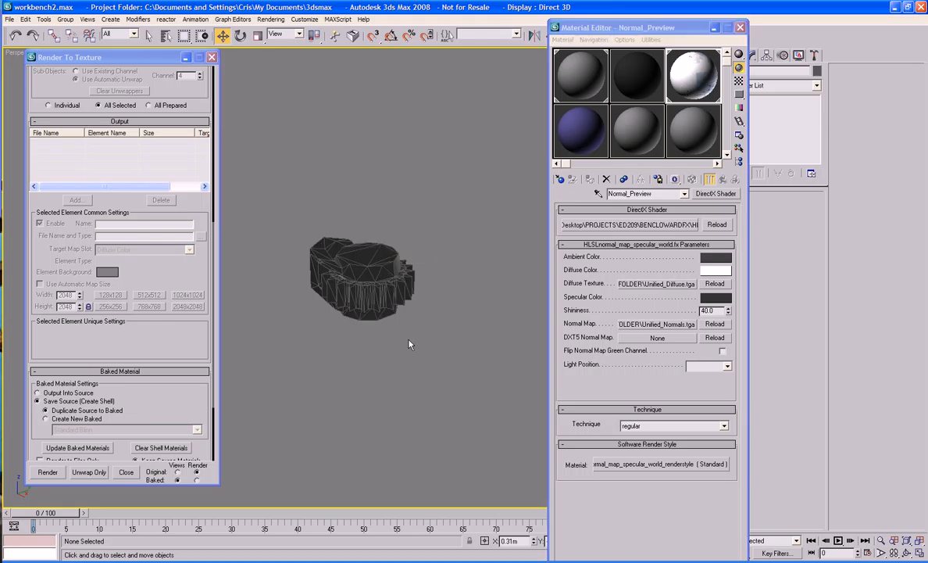
pyautogui.moveTo(413, 344)
pyautogui.keyDown('alt'); pyautogui.mouseDown(button='middle')
pyautogui.moveTo(508, 317)
pyautogui.moveTo(486, 325)
pyautogui.moveTo(491, 356)
pyautogui.moveTo(442, 356)
pyautogui.moveTo(483, 348)
pyautogui.moveTo(449, 353)
pyautogui.mouseUp(button='middle'); pyautogui.keyUp('alt')
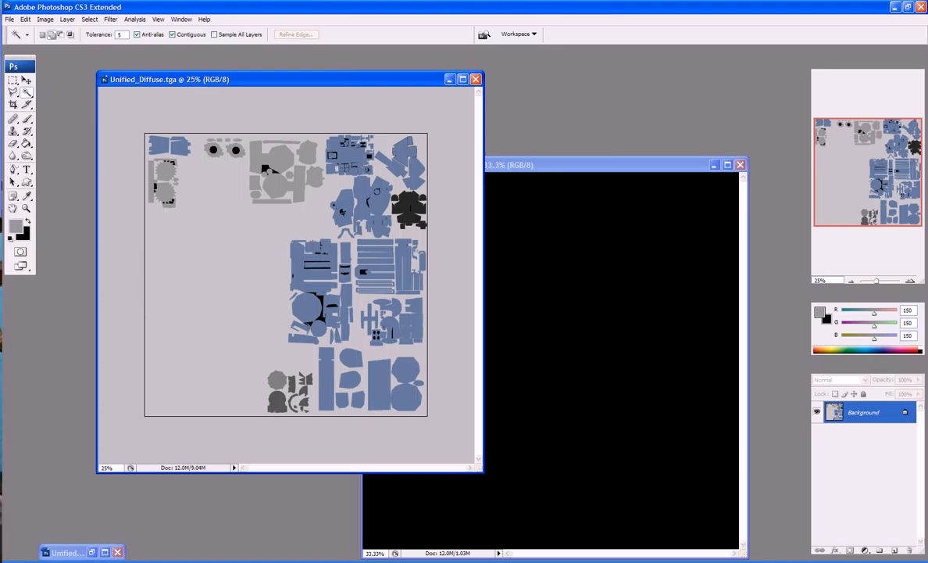
# Switch to Photoshop, restore the minimized Unified_Normals.tga and save it with Save As
pyautogui.click(609, 168)
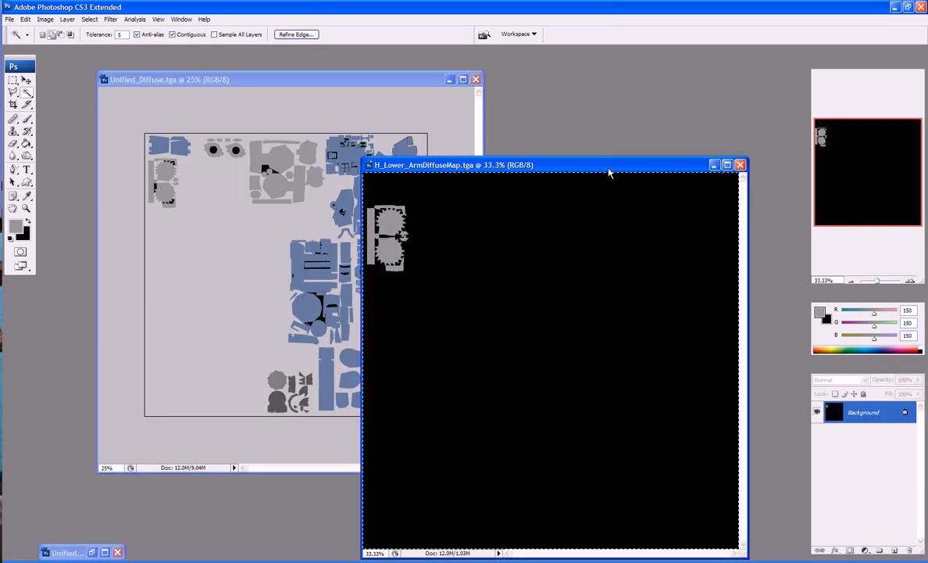
pyautogui.hotkey('ctrl', 'w')
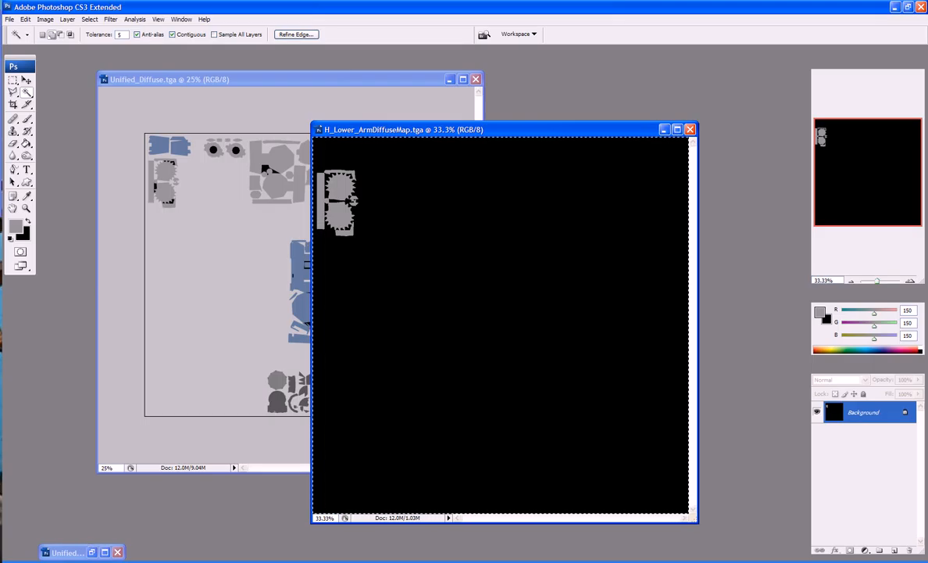
pyautogui.click(82, 552)
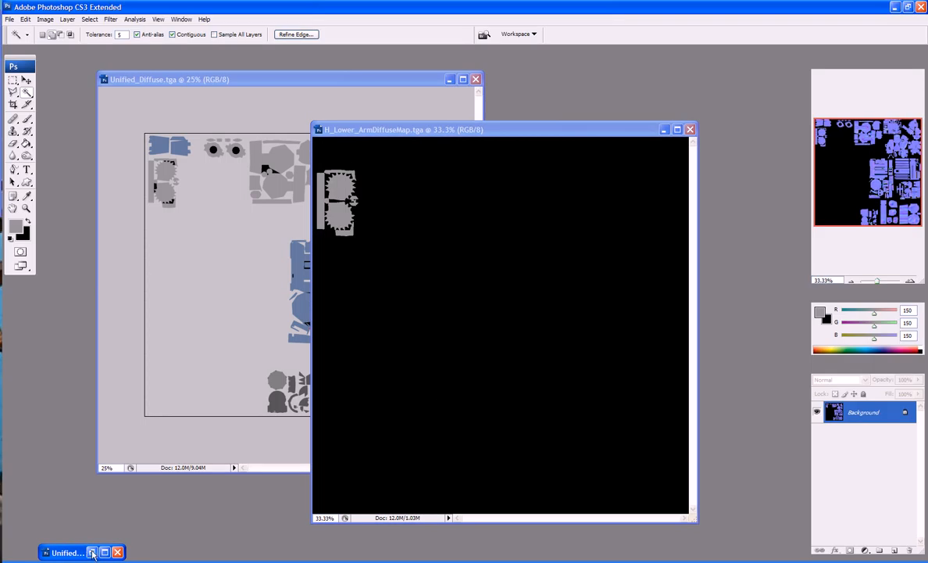
pyautogui.click(91, 553)
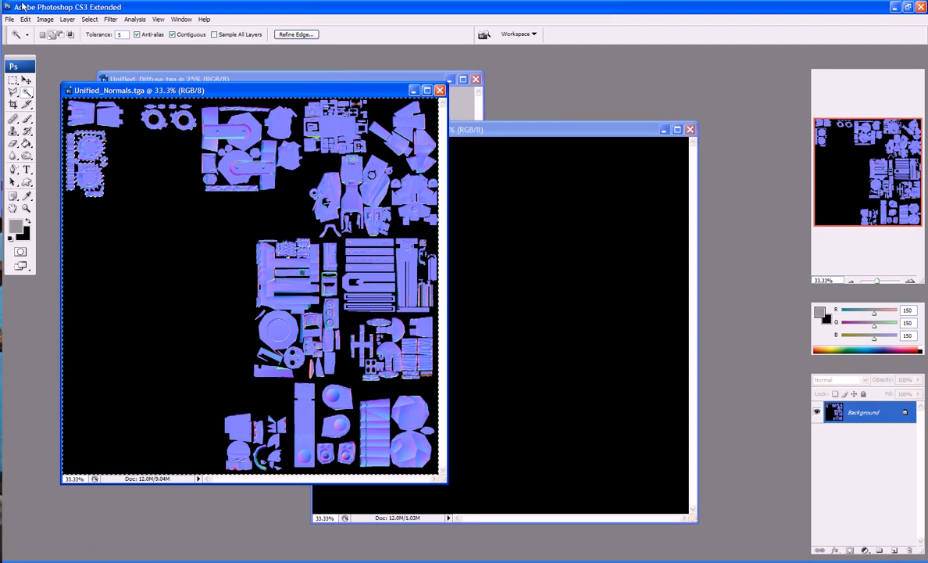
pyautogui.click(5, 21)
pyautogui.click(27, 144)
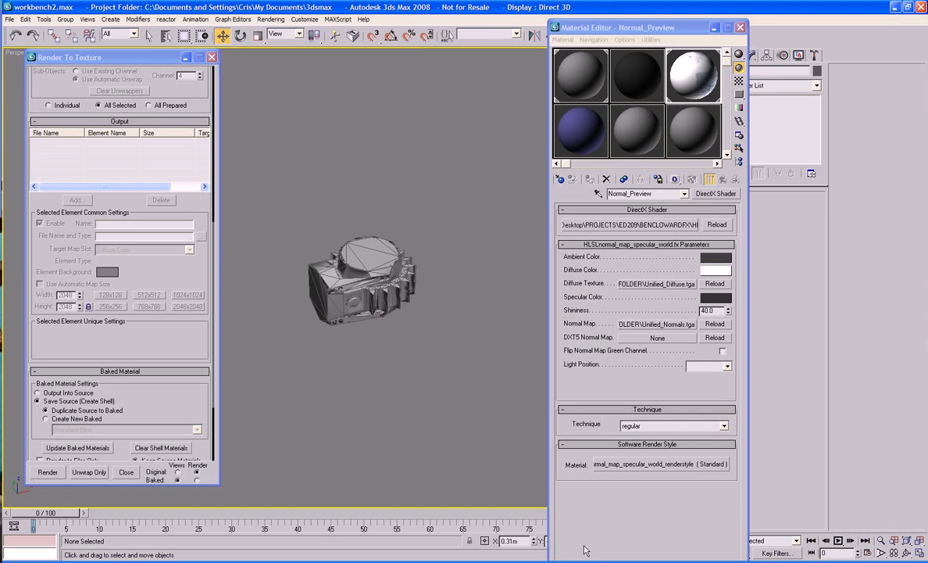
# In 3ds Max, check the textured lower arm, then unhide all the other parts and frame the whole ED-209
pyautogui.keyDown('alt'); pyautogui.moveTo(429, 377); pyautogui.dragTo(433, 355, button='middle'); pyautogui.keyUp('alt')
pyautogui.rightClick(428, 353)
pyautogui.click(449, 303)
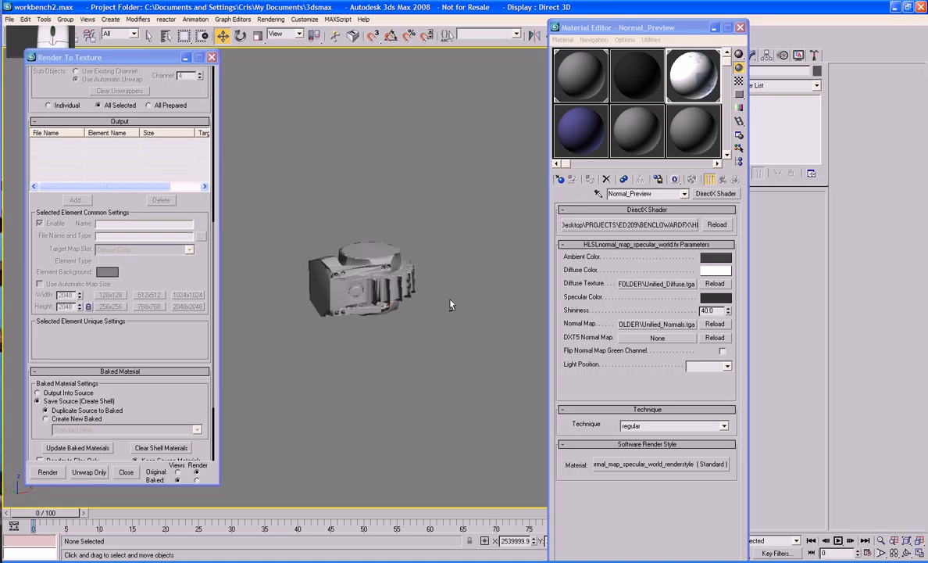
pyautogui.press('z')
pyautogui.keyDown('alt'); pyautogui.moveTo(502, 385); pyautogui.dragTo(516, 446, button='middle'); pyautogui.keyUp('alt')
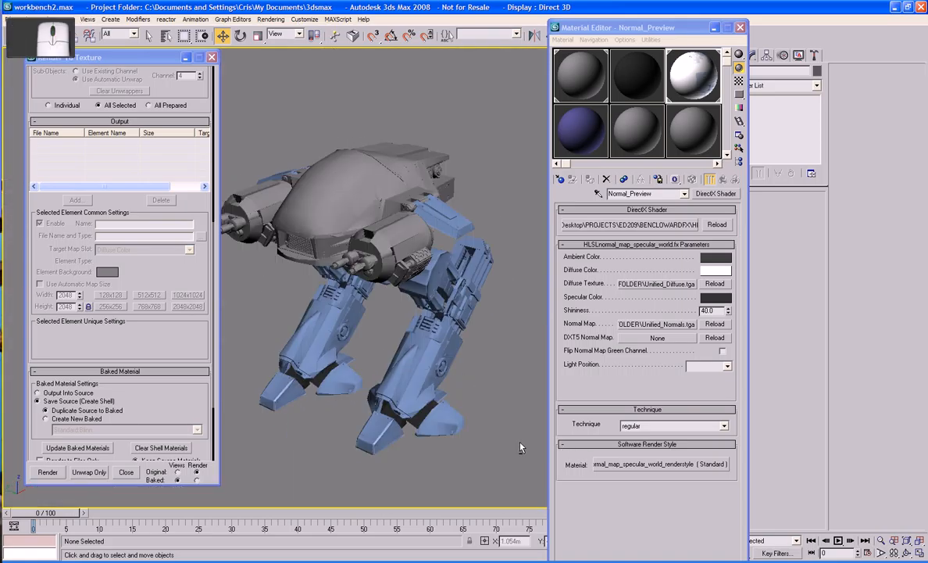
pyautogui.scroll(-2, 516, 446)
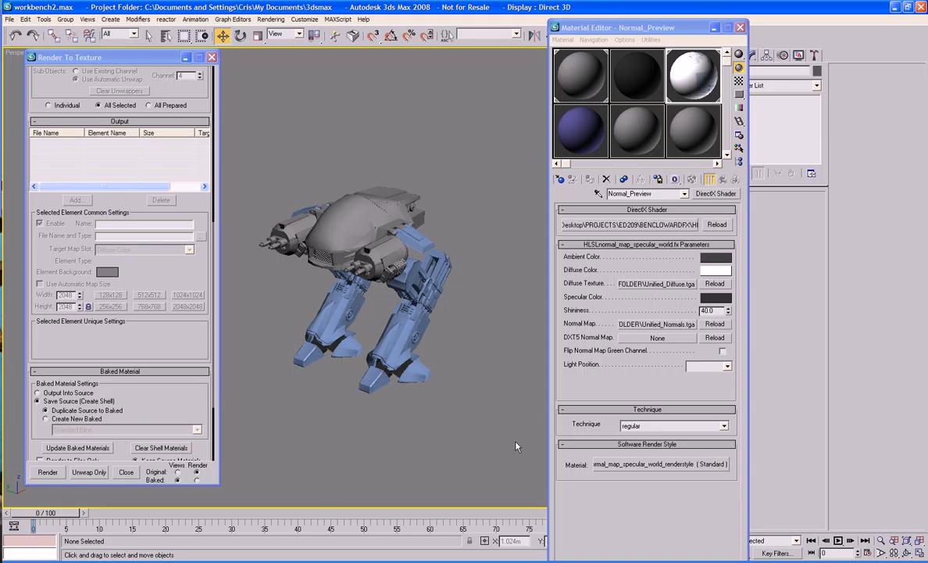